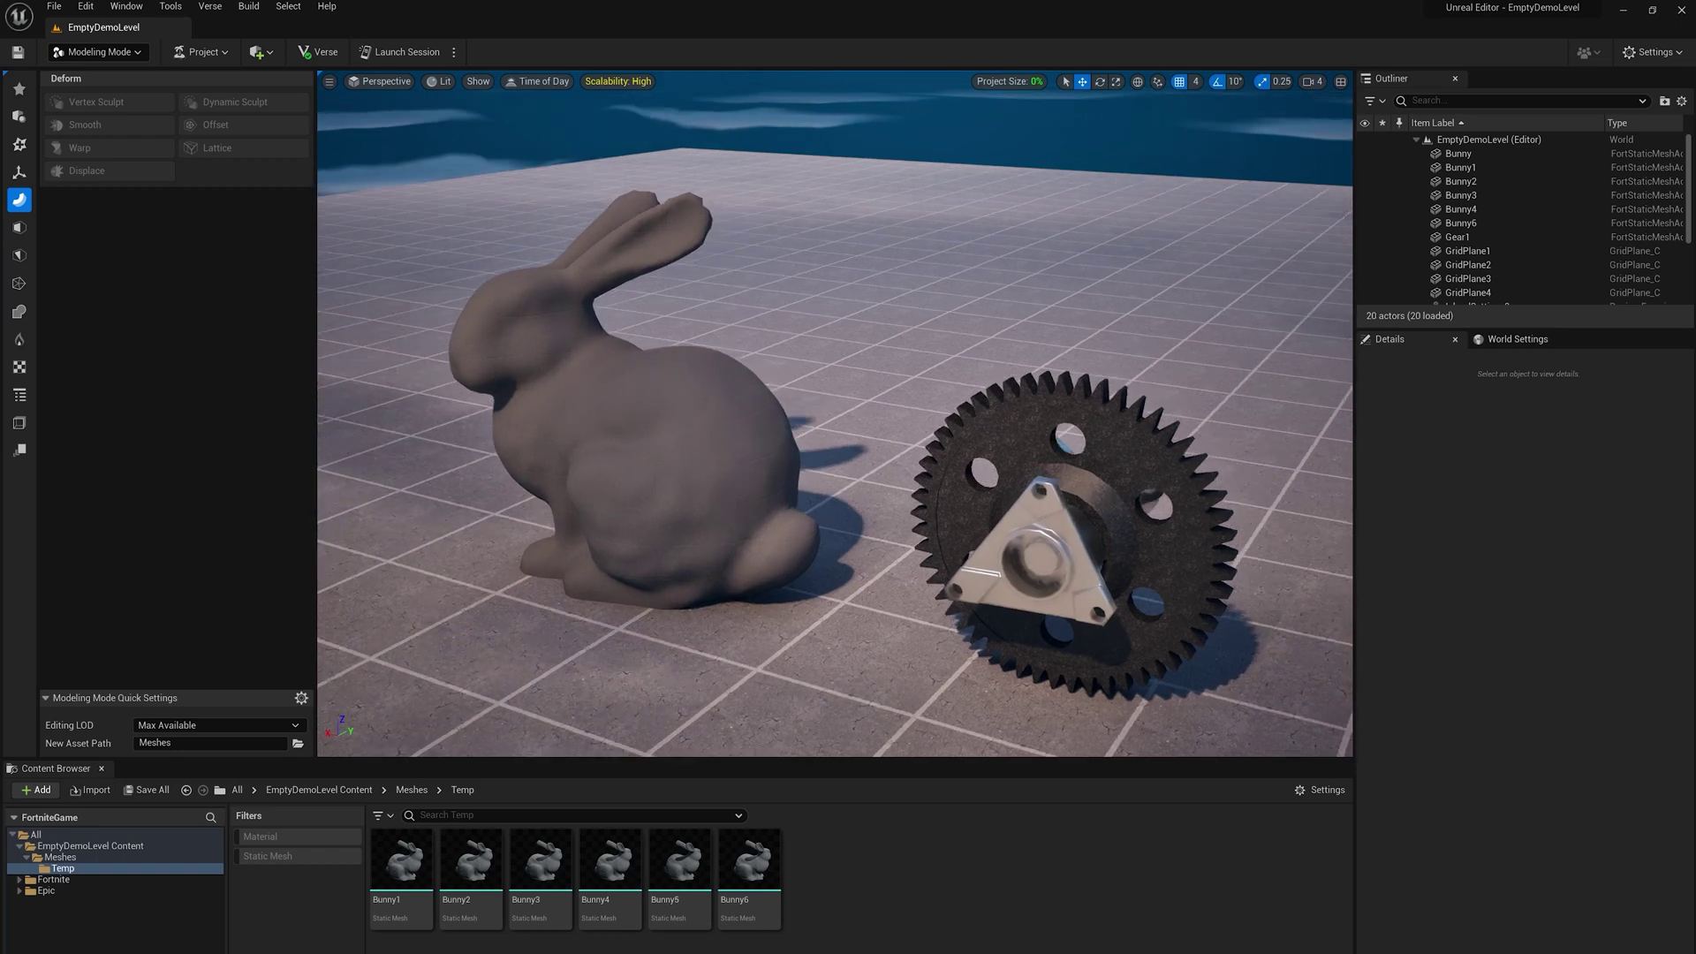
Switch the viewport to the Player Collision view mode to examine the collision shapes of the bunny and gear.
{"action": "scroll", "coordinate": [724, 387], "scroll_direction": "up", "scroll_amount": 2}
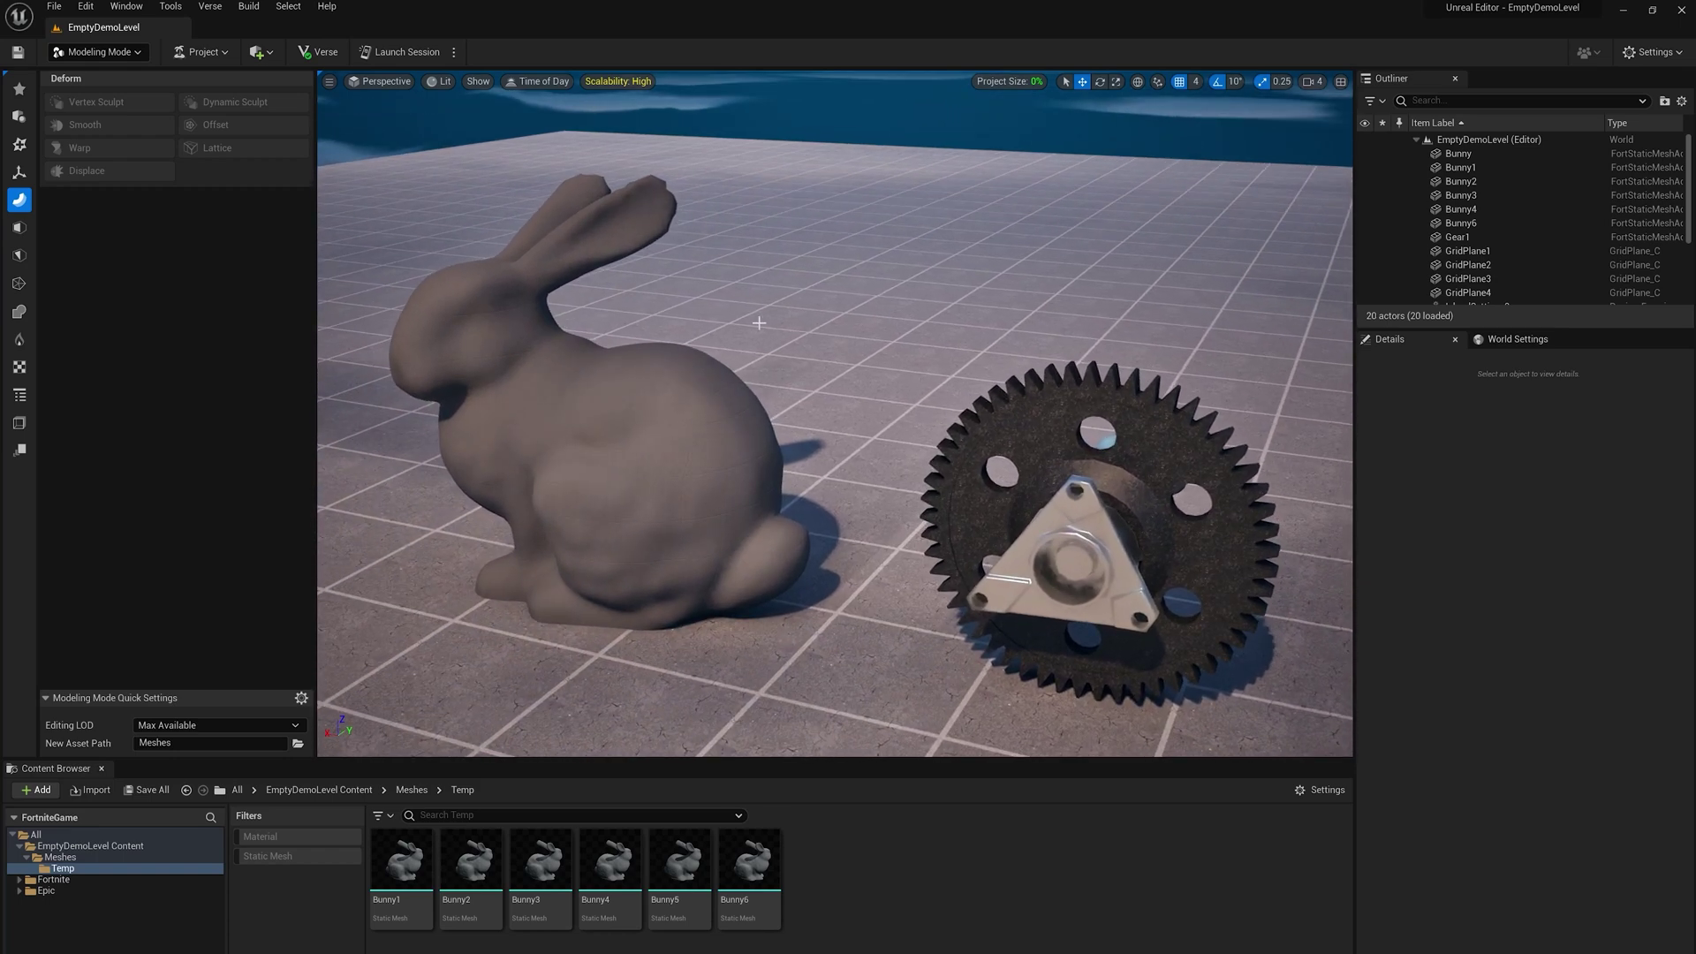
{"action": "scroll", "coordinate": [1081, 459], "scroll_direction": "down", "scroll_amount": 1}
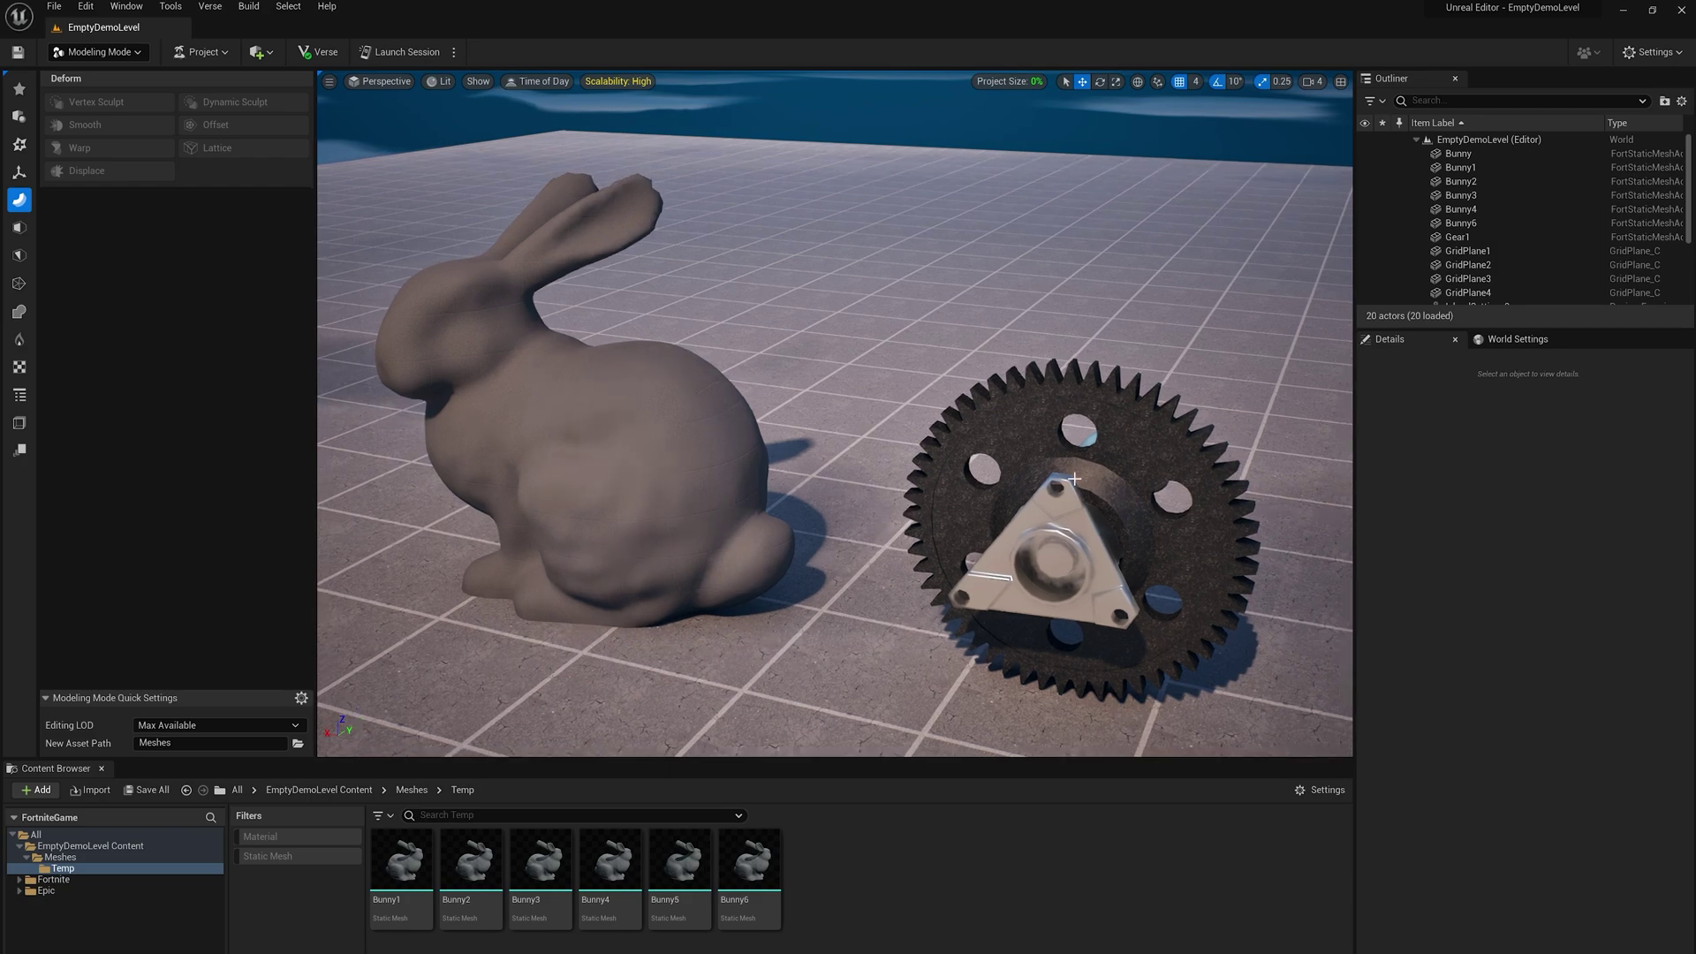
{"action": "mouse_move", "coordinate": [783, 468]}
{"action": "left_mouse_down", "text": "alt"}
{"action": "mouse_move", "coordinate": [756, 448]}
{"action": "mouse_move", "coordinate": [769, 479]}
{"action": "left_mouse_up", "text": "alt"}
{"action": "right_click_drag", "start_coordinate": [782, 464], "coordinate": [759, 427]}
{"action": "left_click_drag", "start_coordinate": [882, 439], "coordinate": [846, 368], "text": "alt"}
{"action": "mouse_move", "coordinate": [846, 367]}
{"action": "right_mouse_down"}
{"action": "mouse_move", "coordinate": [790, 424]}
{"action": "mouse_move", "coordinate": [852, 376]}
{"action": "right_mouse_up"}
{"action": "middle_click_drag", "start_coordinate": [875, 358], "coordinate": [899, 365]}
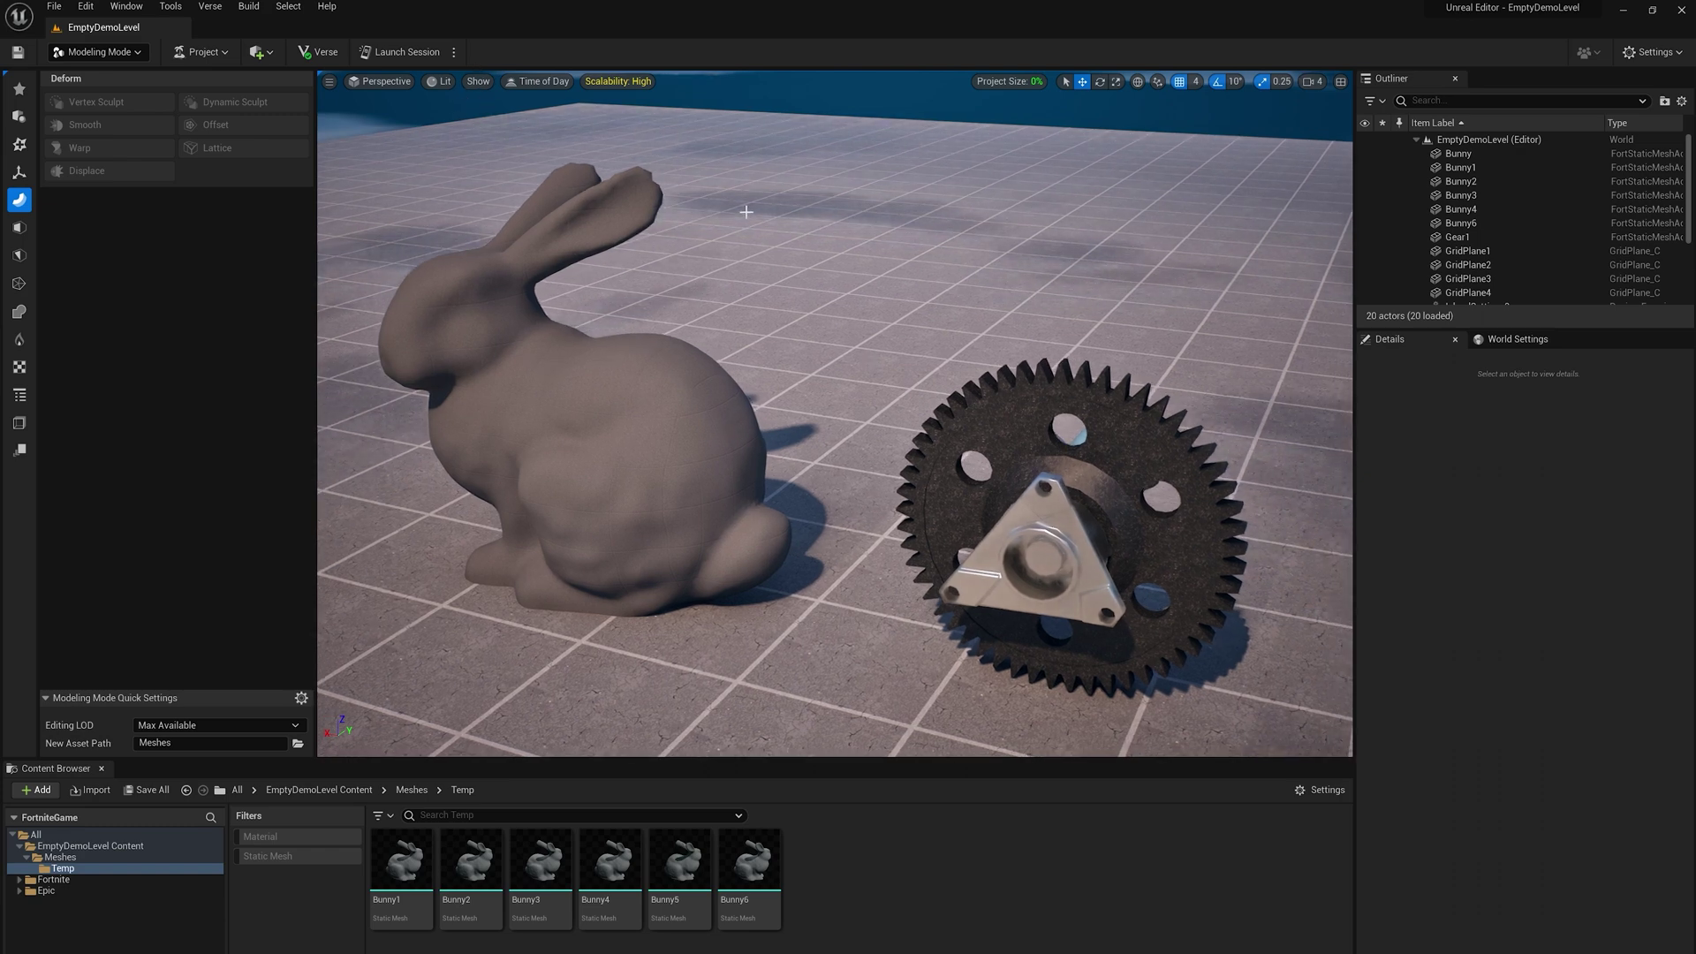
{"action": "middle_click_drag", "start_coordinate": [779, 243], "coordinate": [774, 240]}
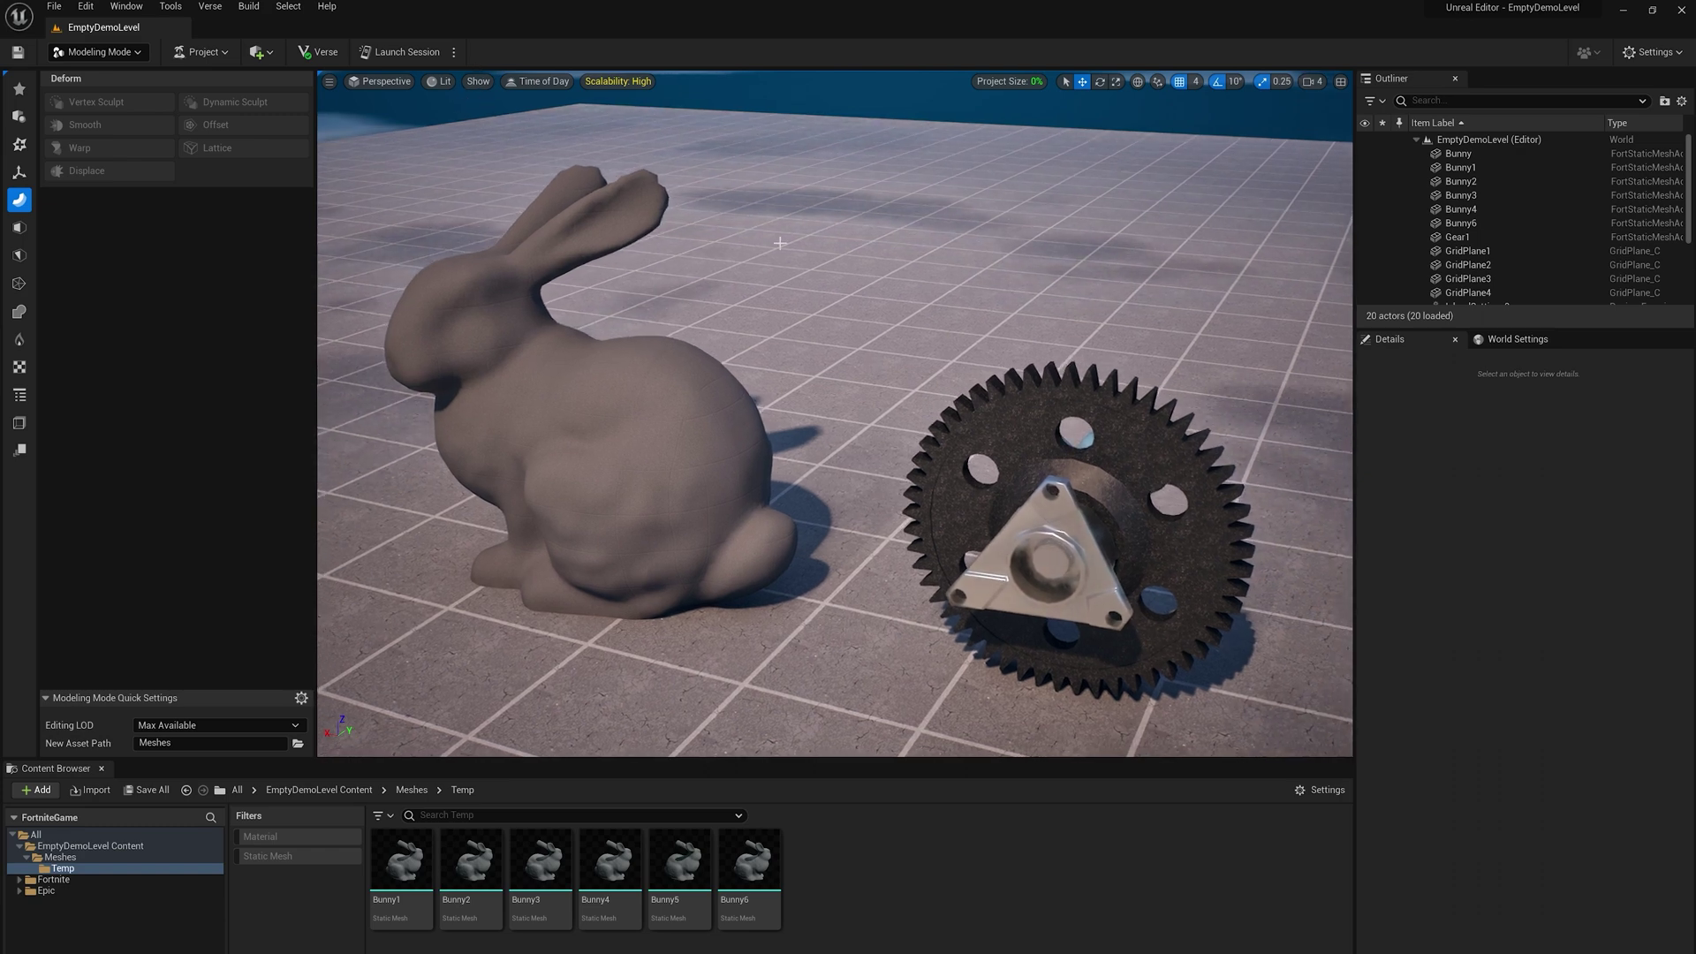
{"action": "left_click", "coordinate": [441, 83]}
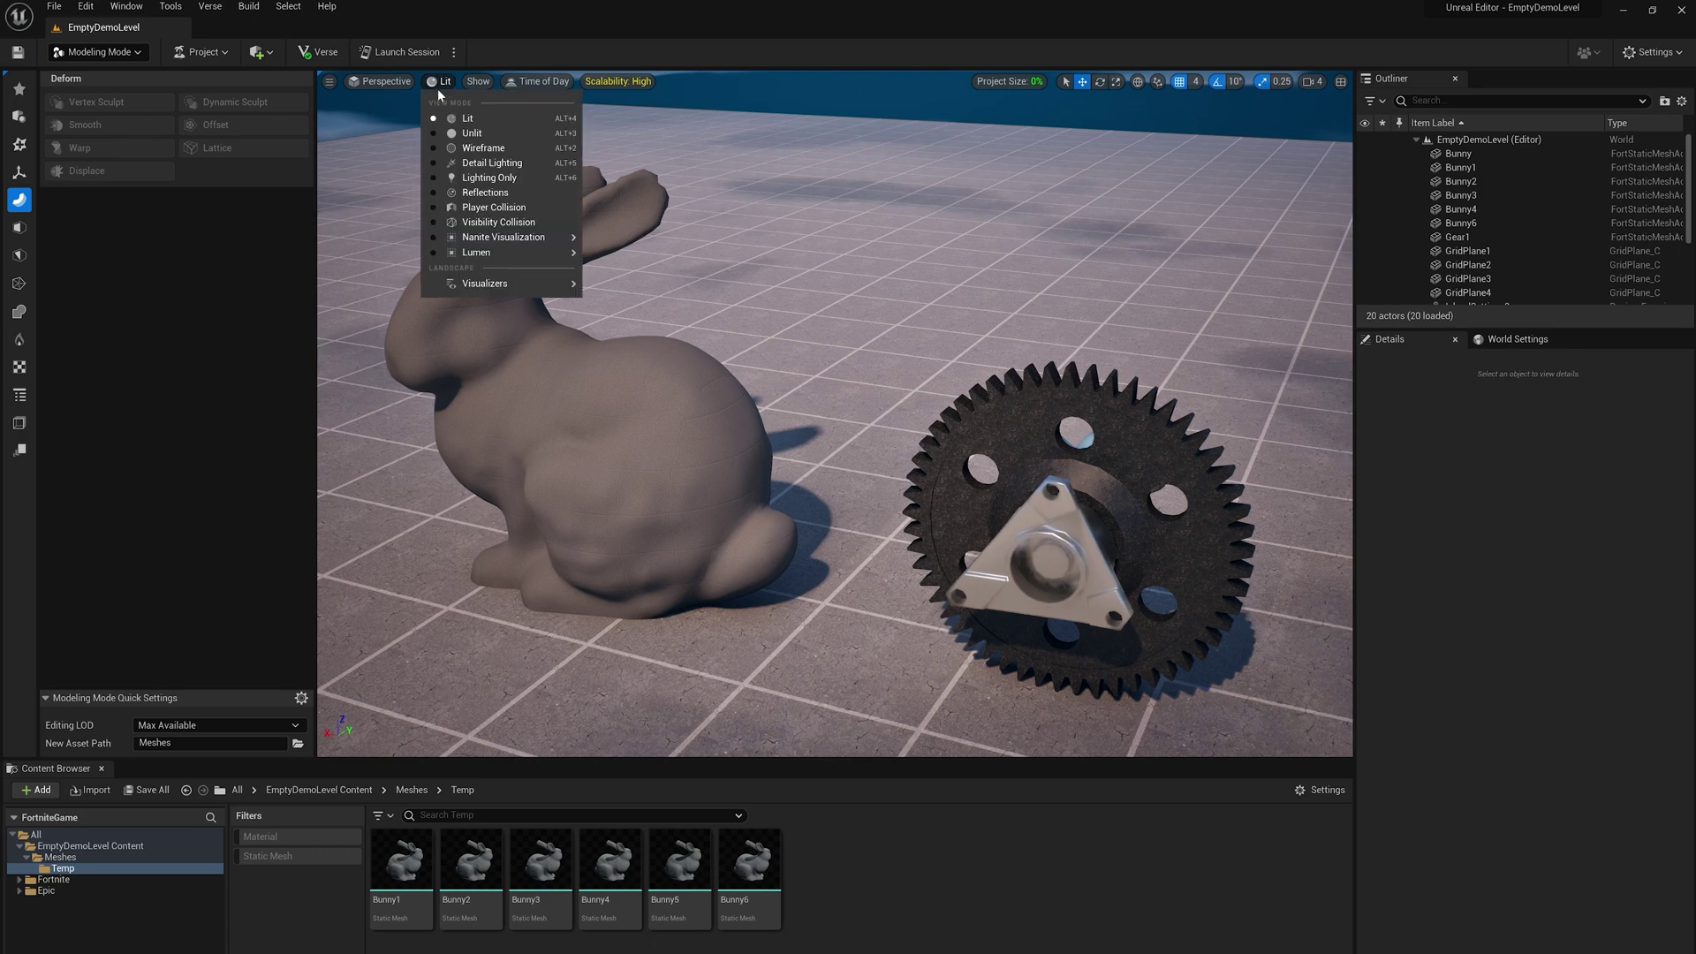
{"action": "left_click", "coordinate": [438, 208]}
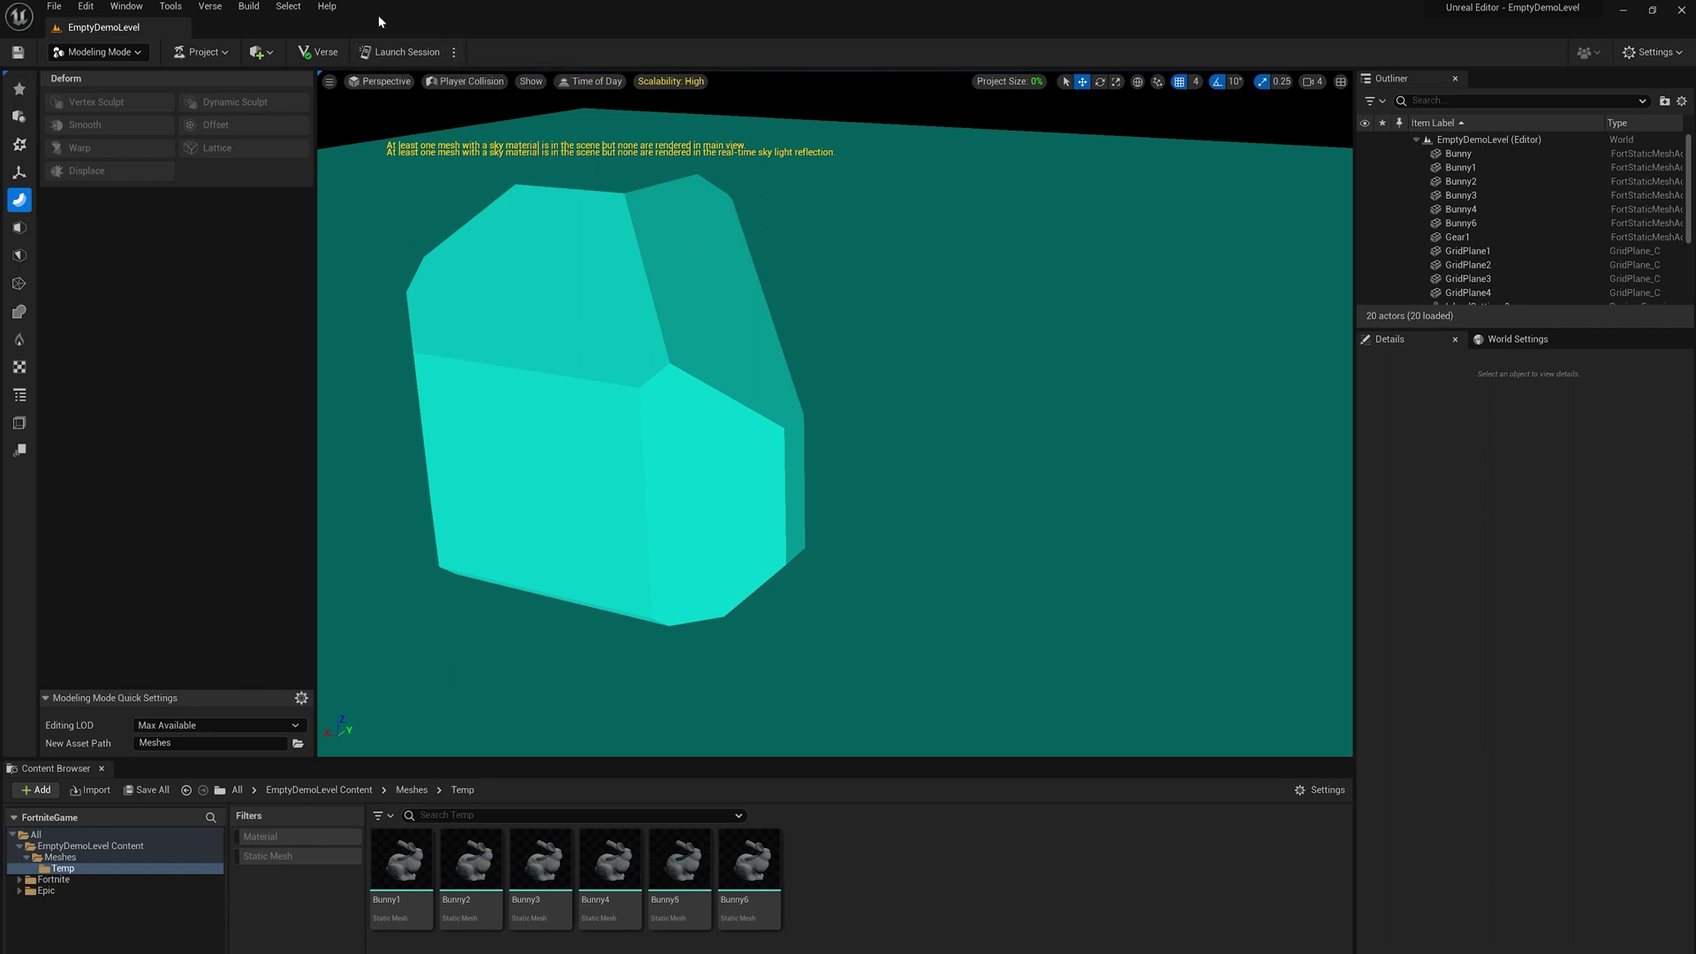
Launch a play session and run the character up to the gear and along the bunny to test their collision.
{"action": "left_click", "coordinate": [402, 52]}
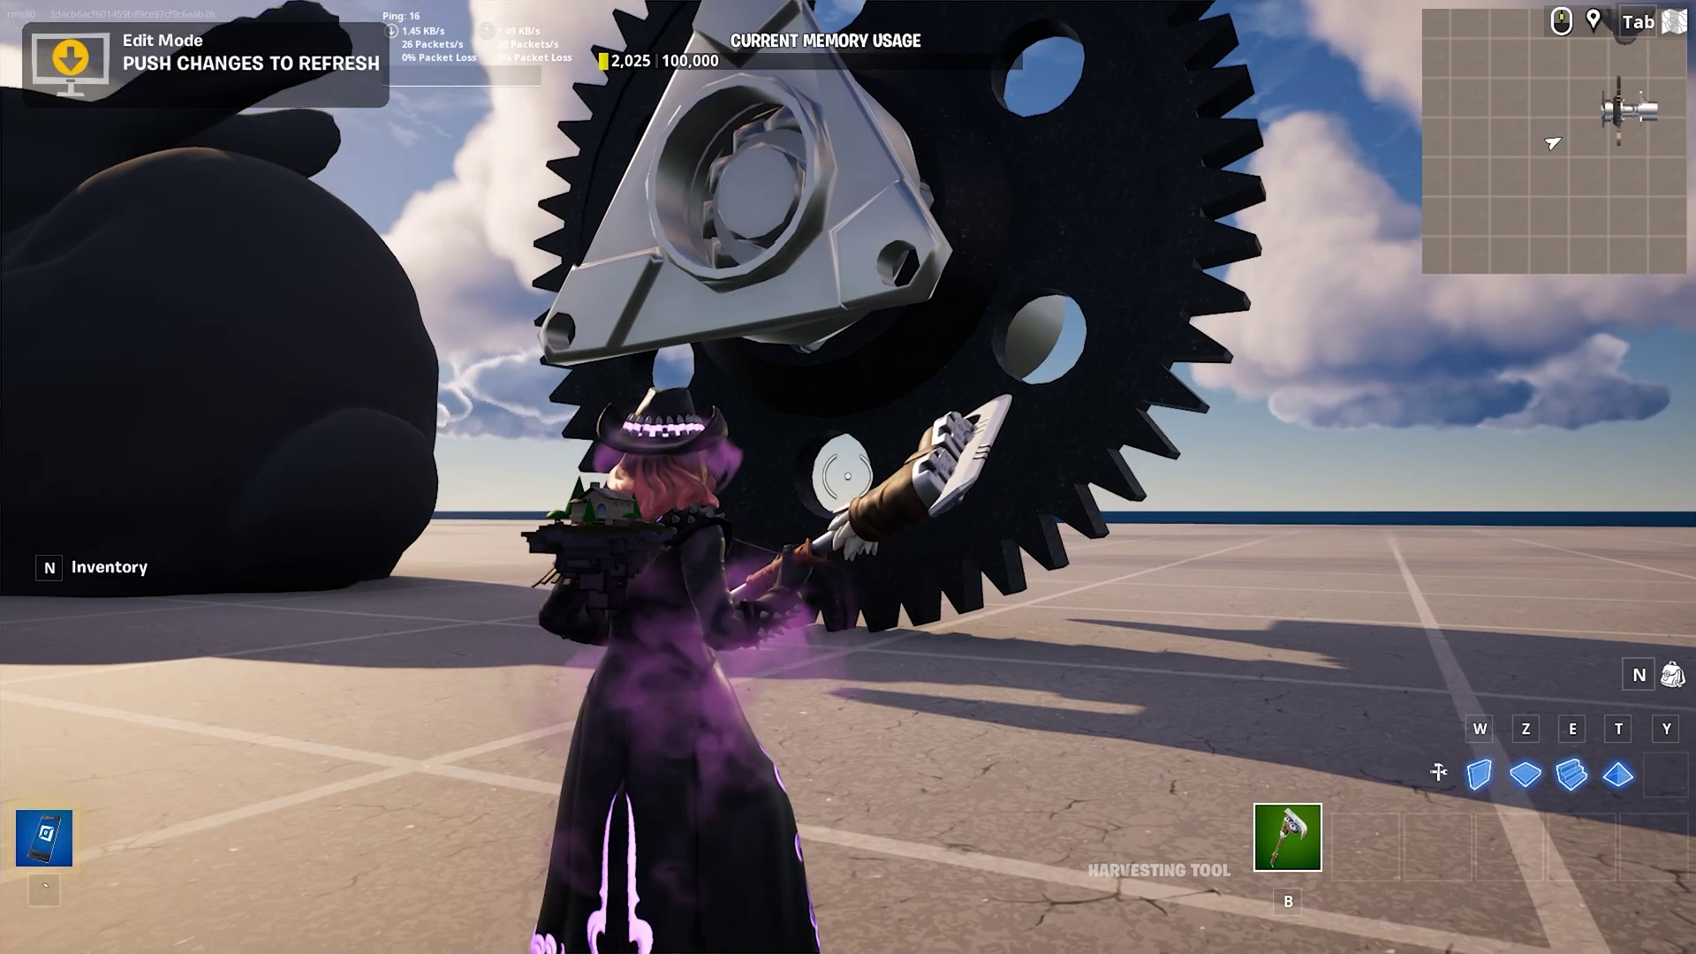
{"action": "key", "text": "w"}
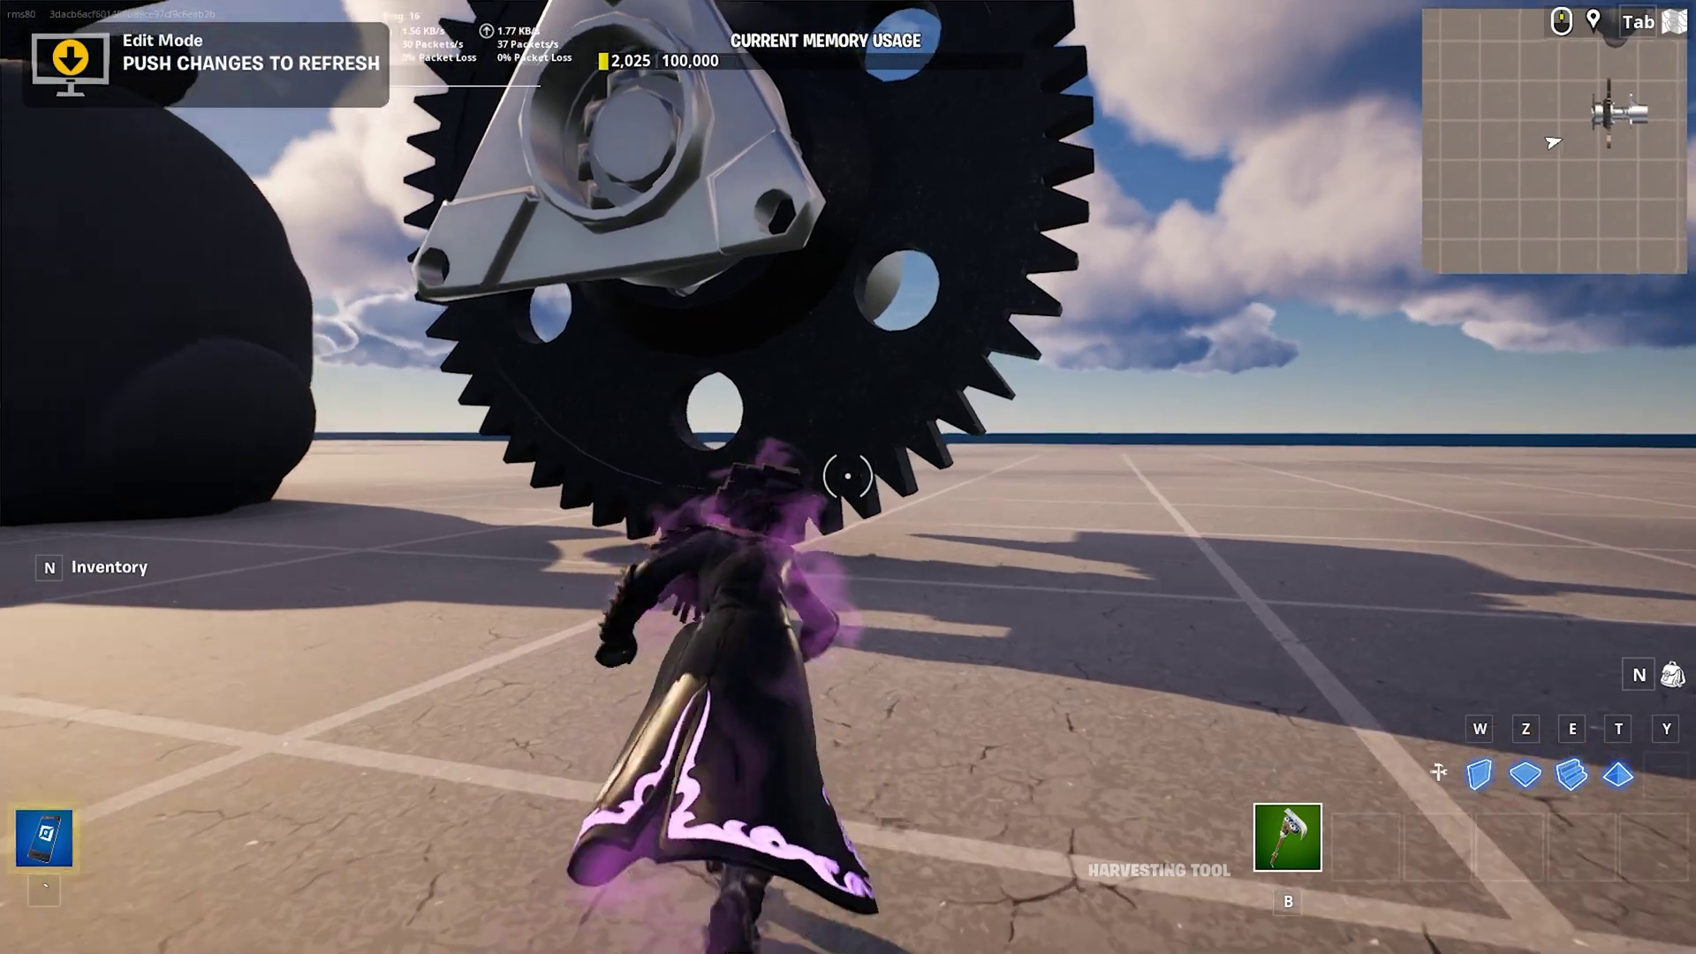
{"action": "key", "text": "w"}
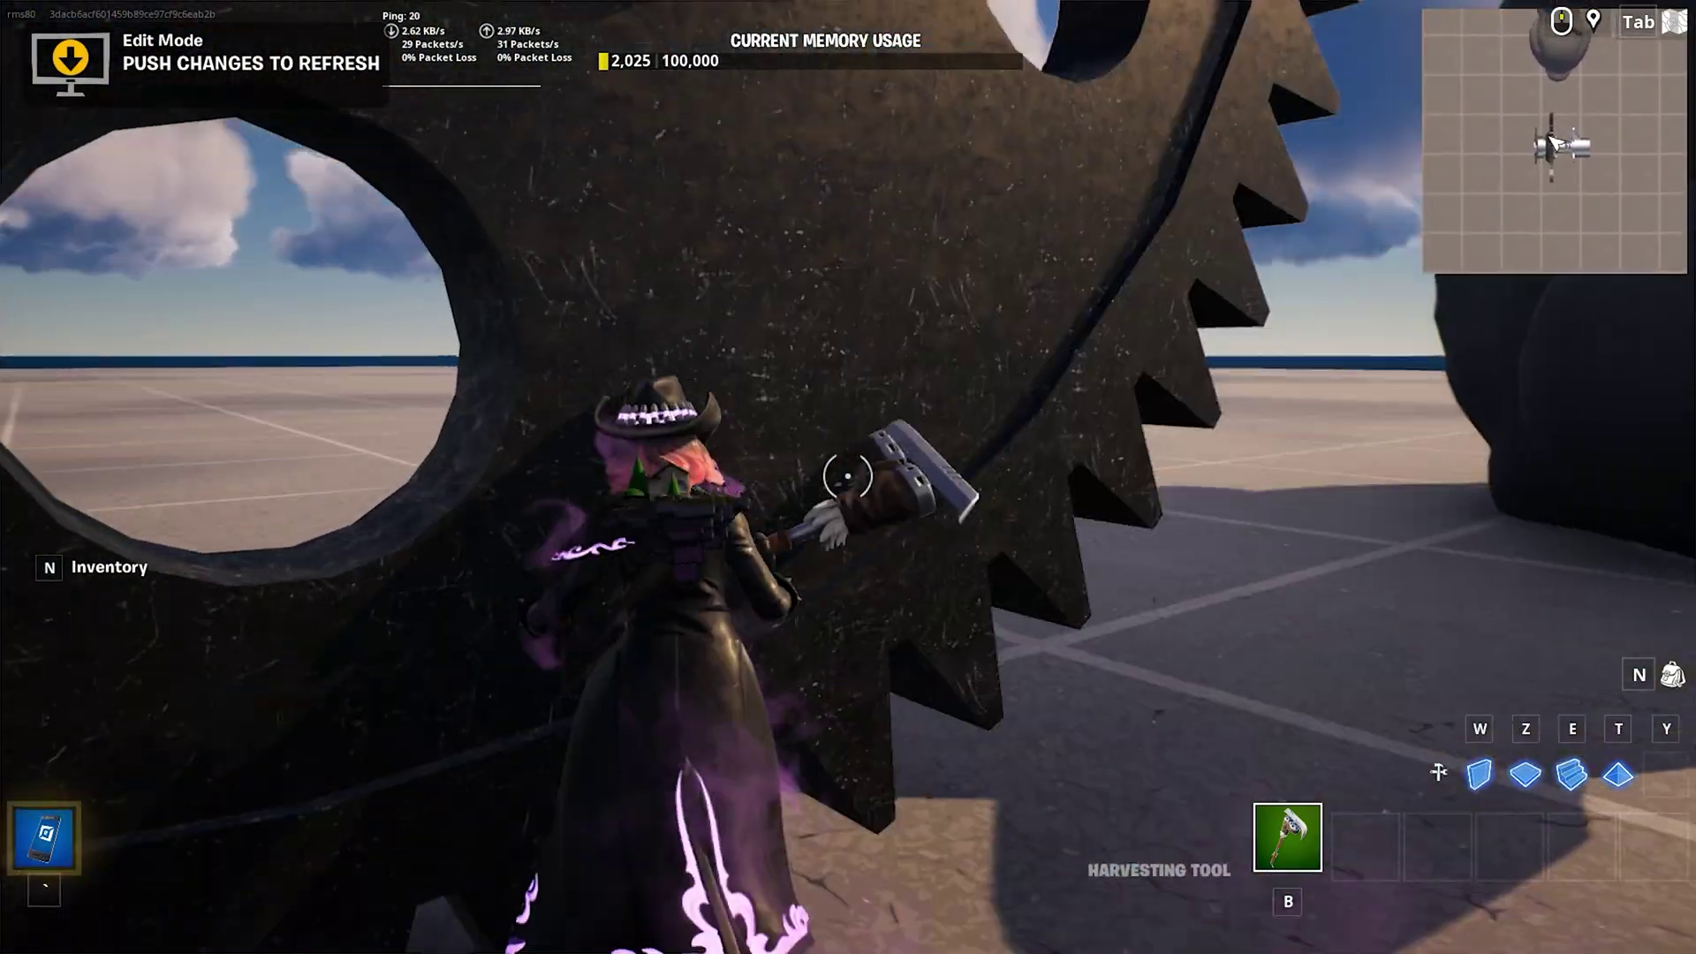
{"action": "key", "text": "w"}
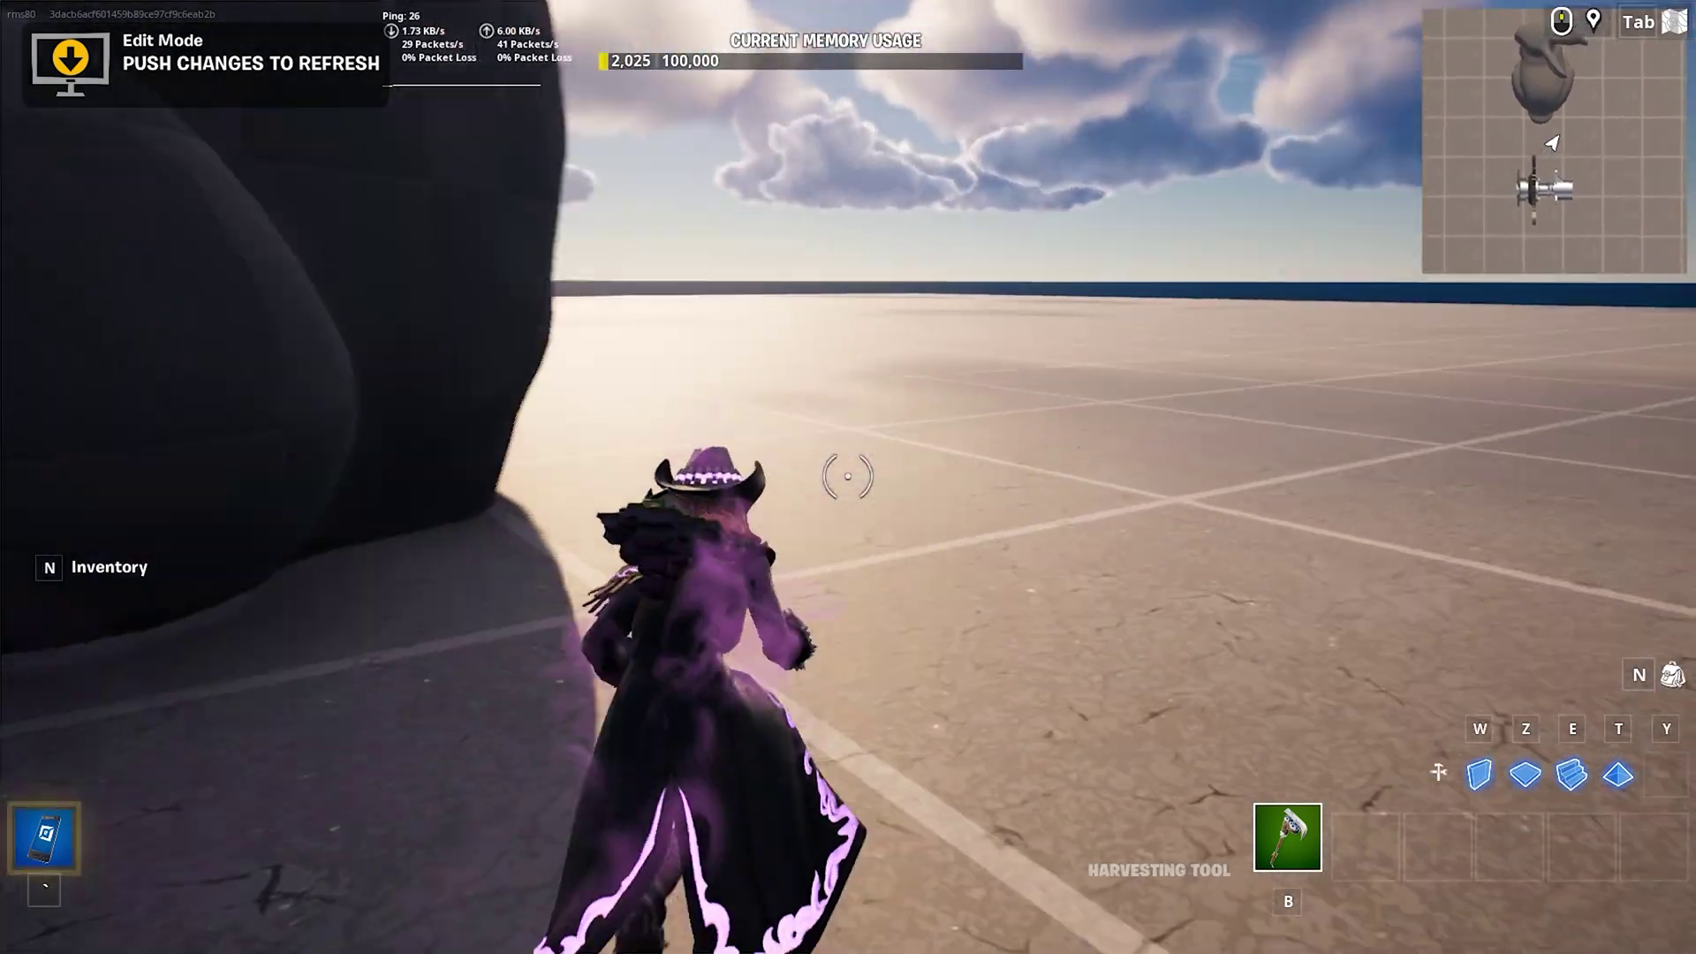
{"action": "key", "text": "w"}
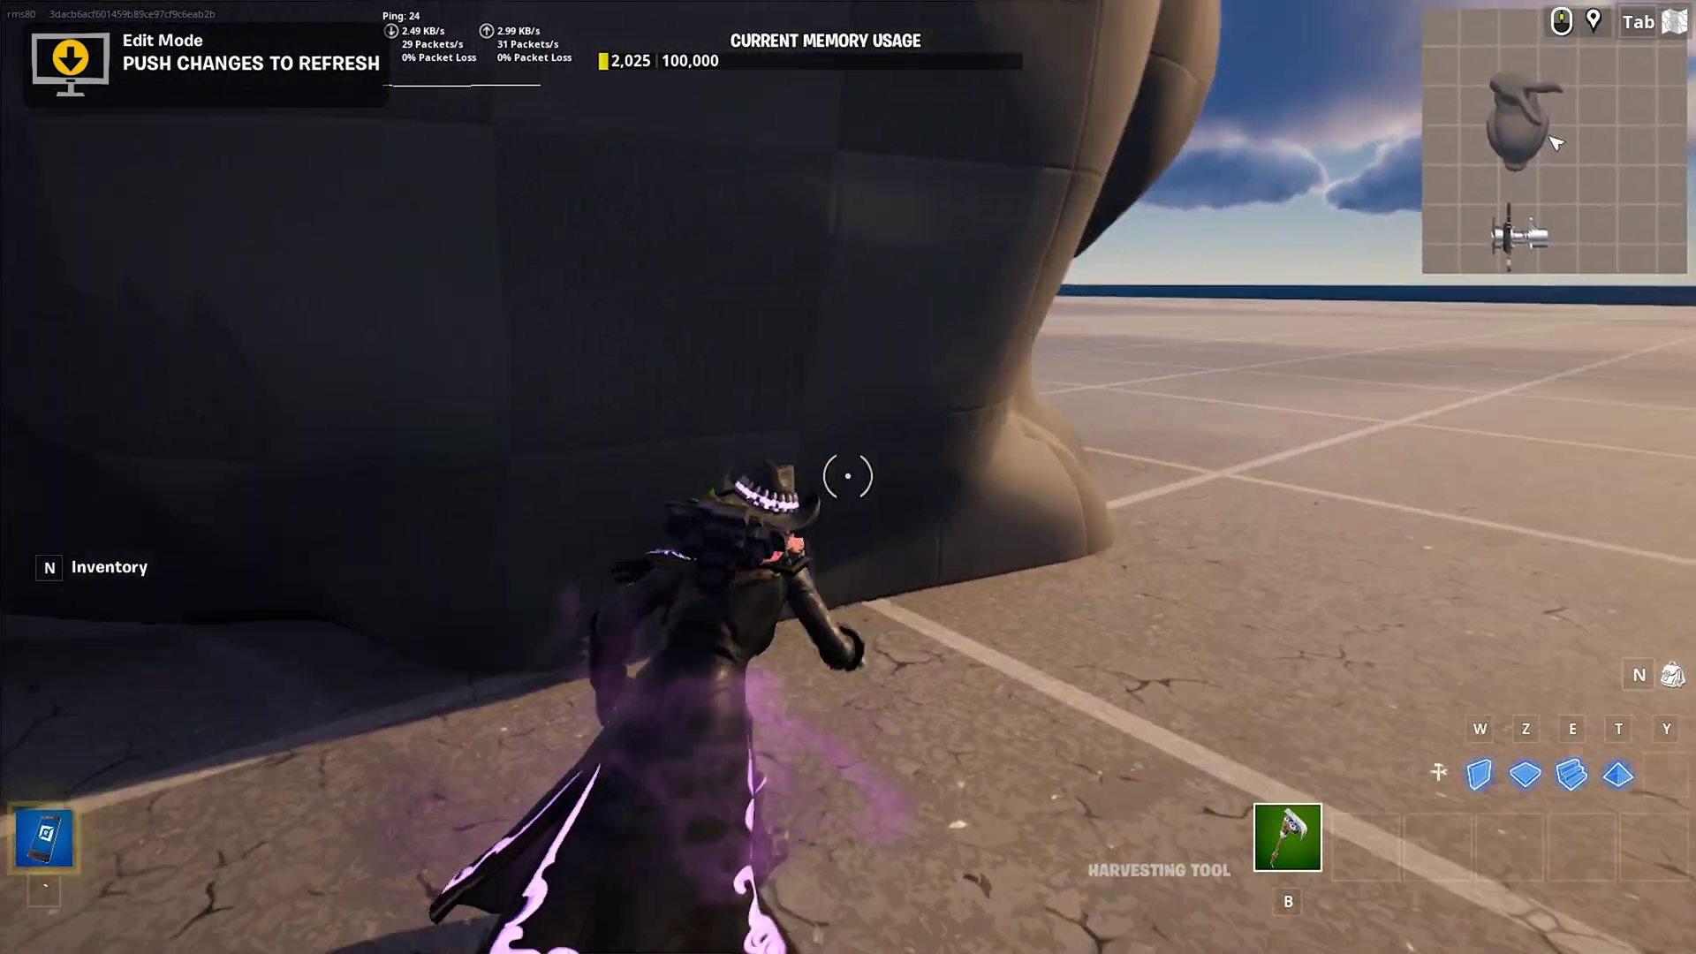
{"action": "key", "text": "d"}
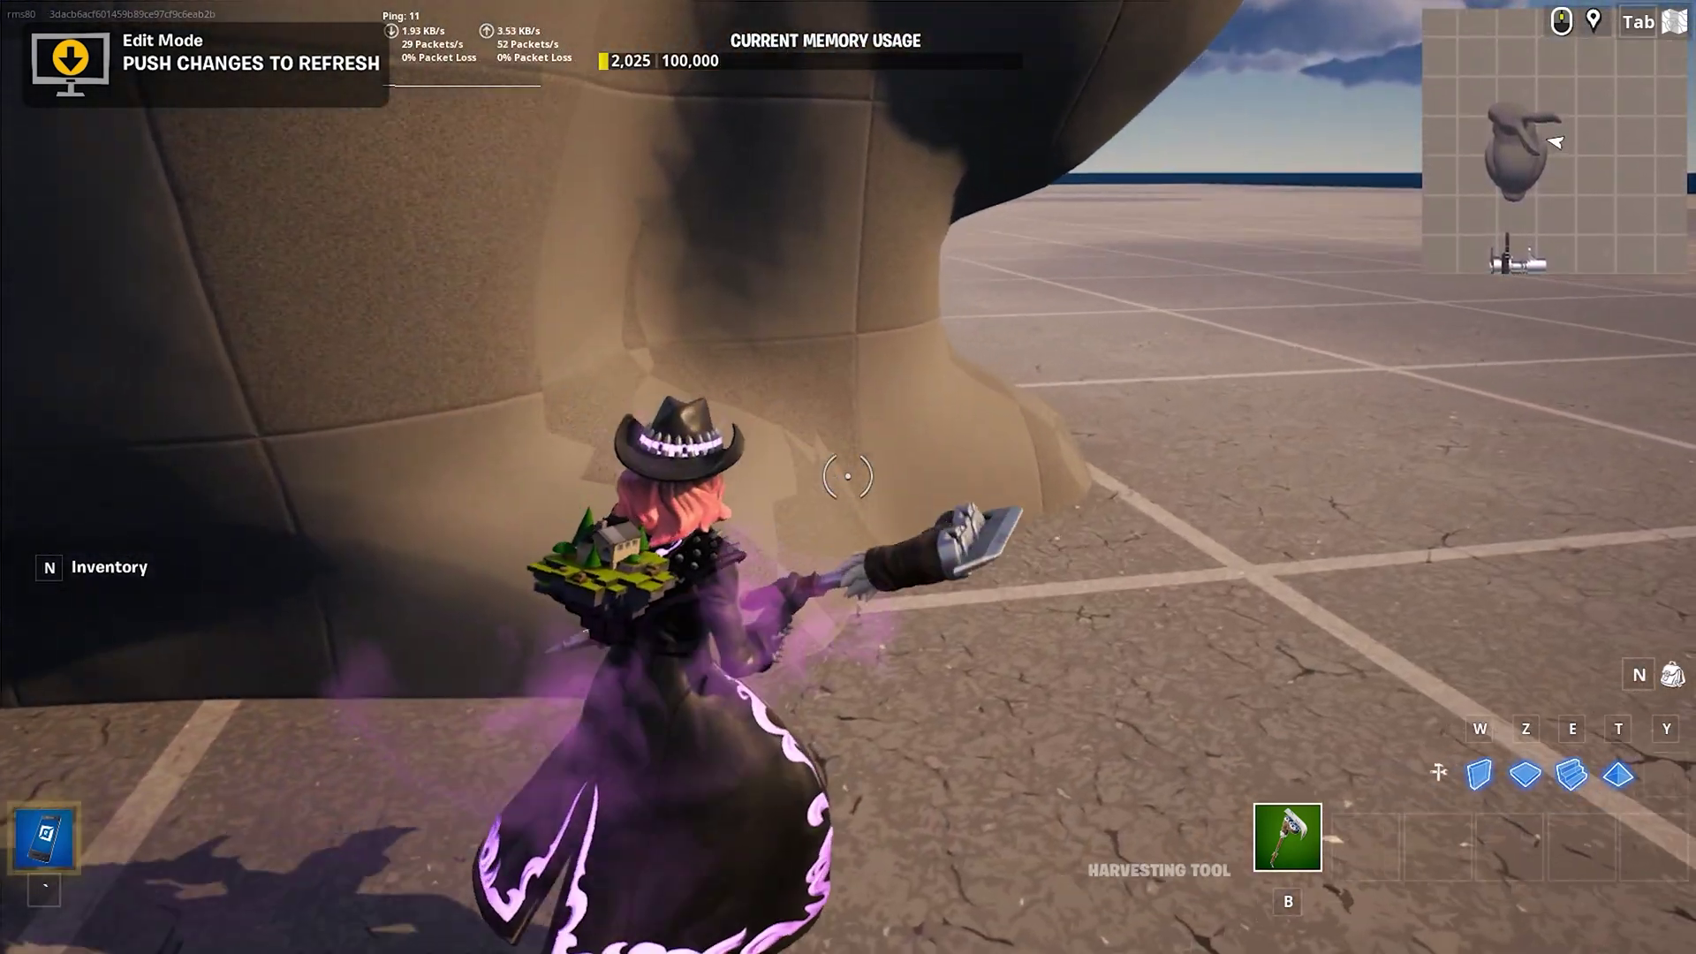
{"action": "key", "text": "d"}
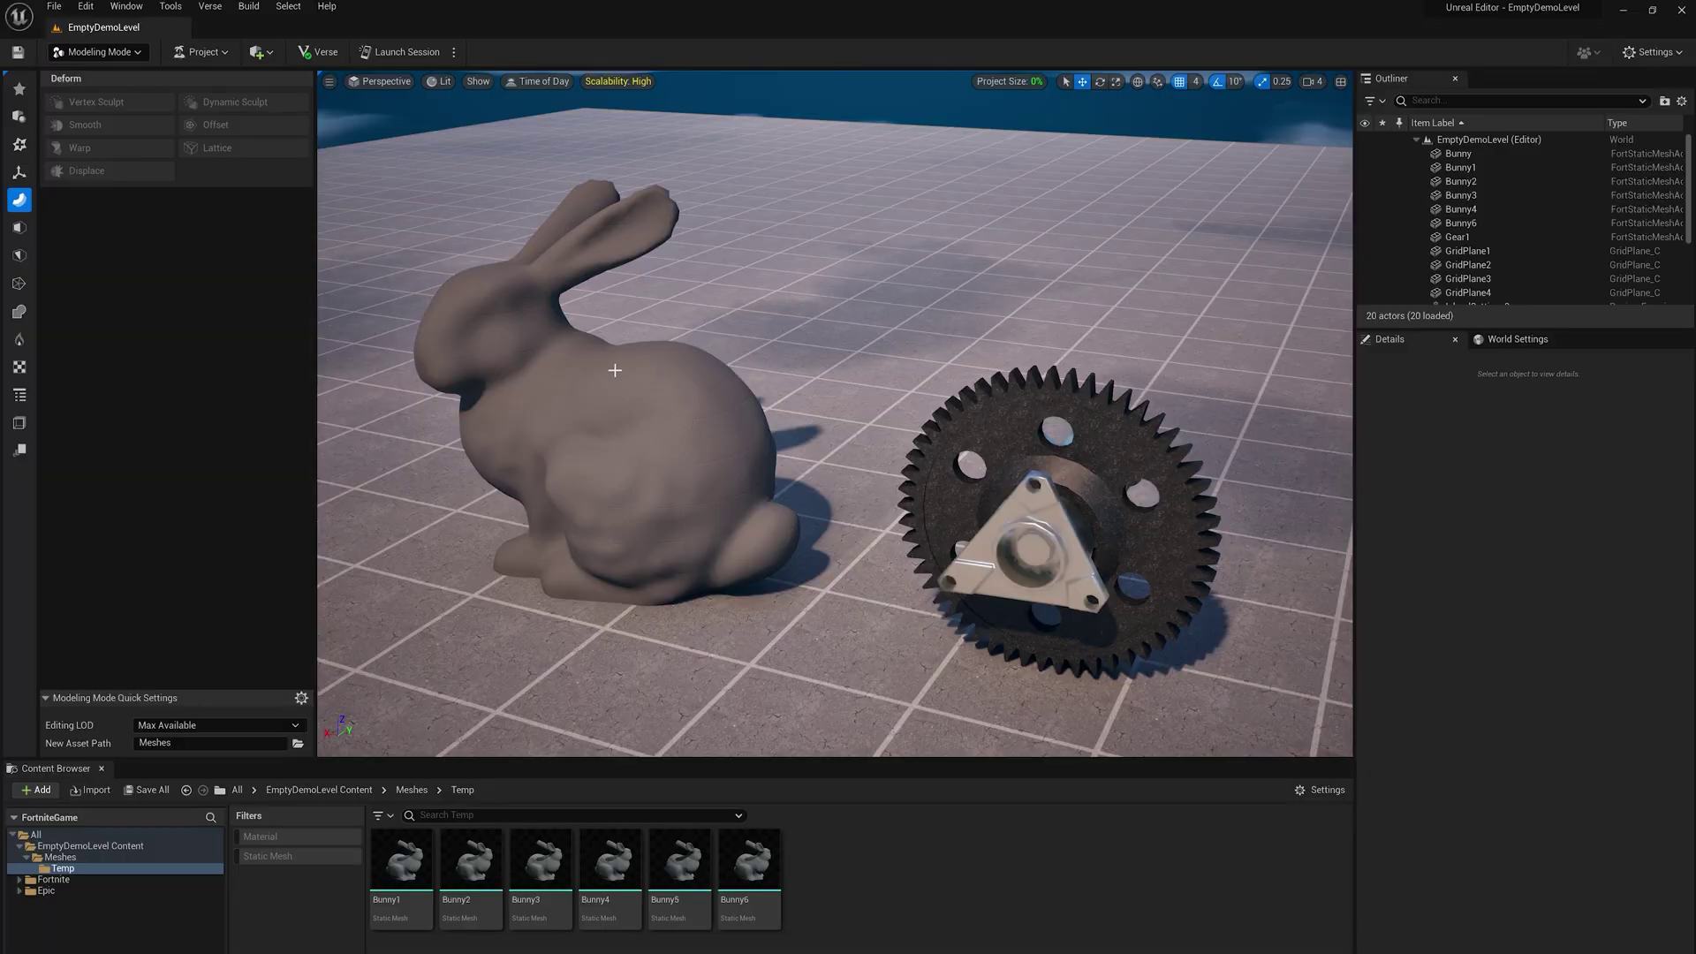
Turn on the Collision show flag, inspect the collision wireframes around the bunny and gear, and turn the overlay off again.
{"action": "scroll", "coordinate": [614, 370], "scroll_direction": "up", "scroll_amount": 2}
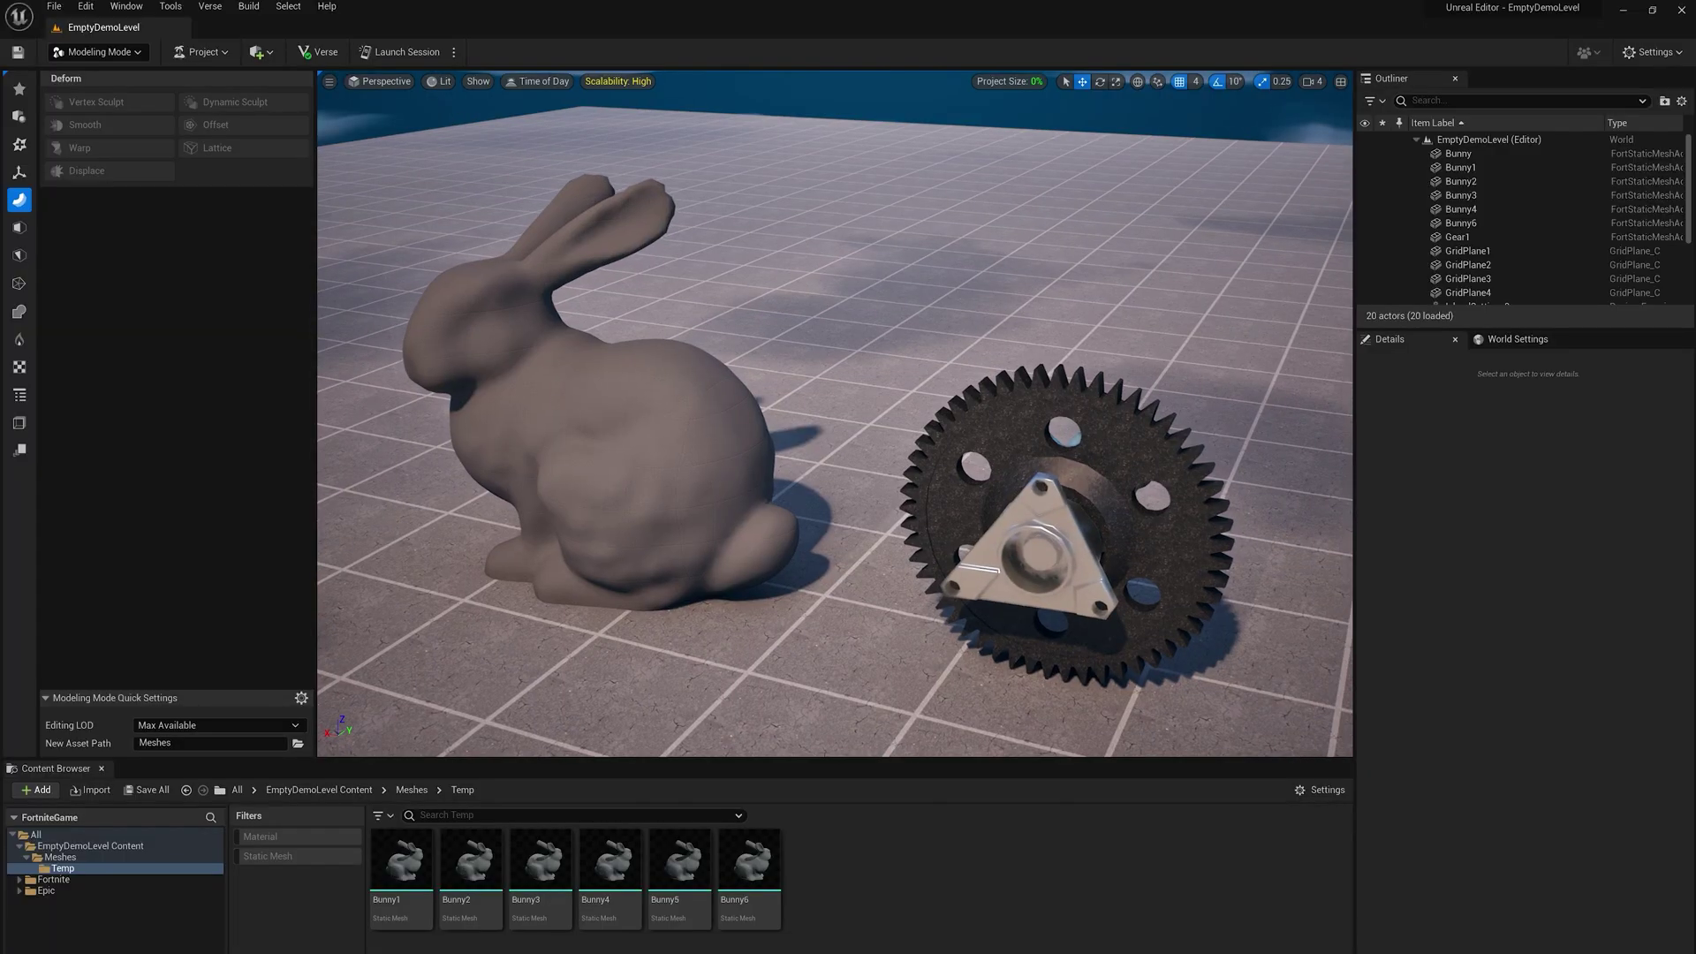
{"action": "left_click", "coordinate": [443, 82]}
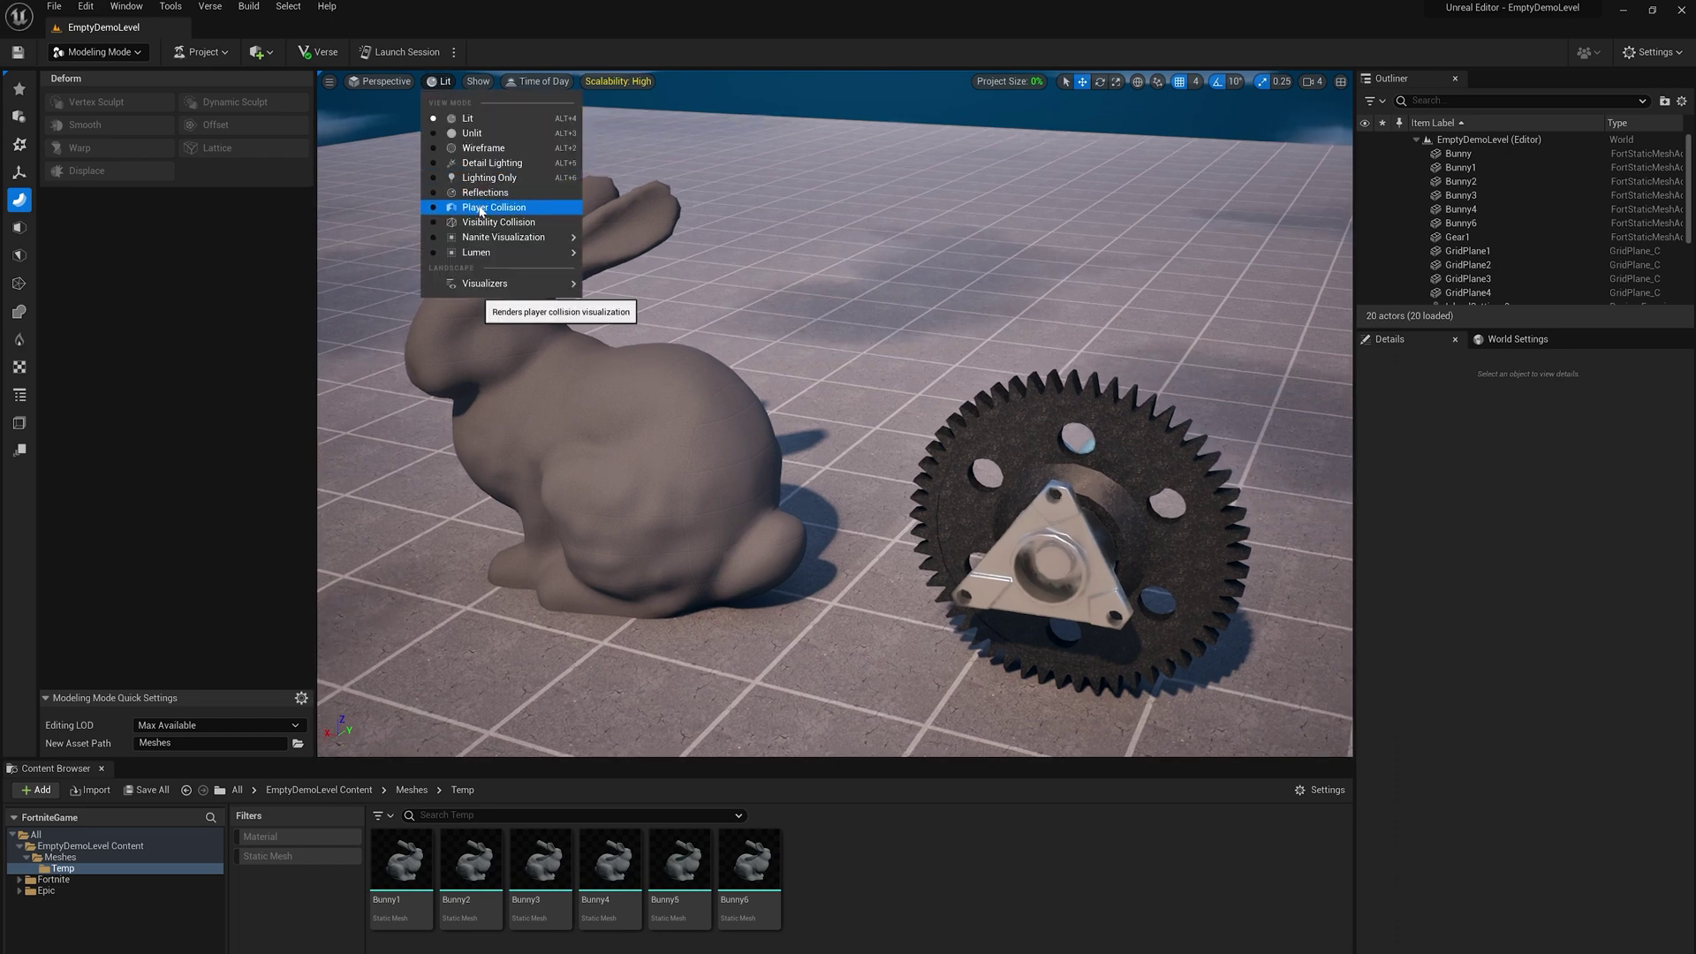
{"action": "left_click", "coordinate": [478, 80]}
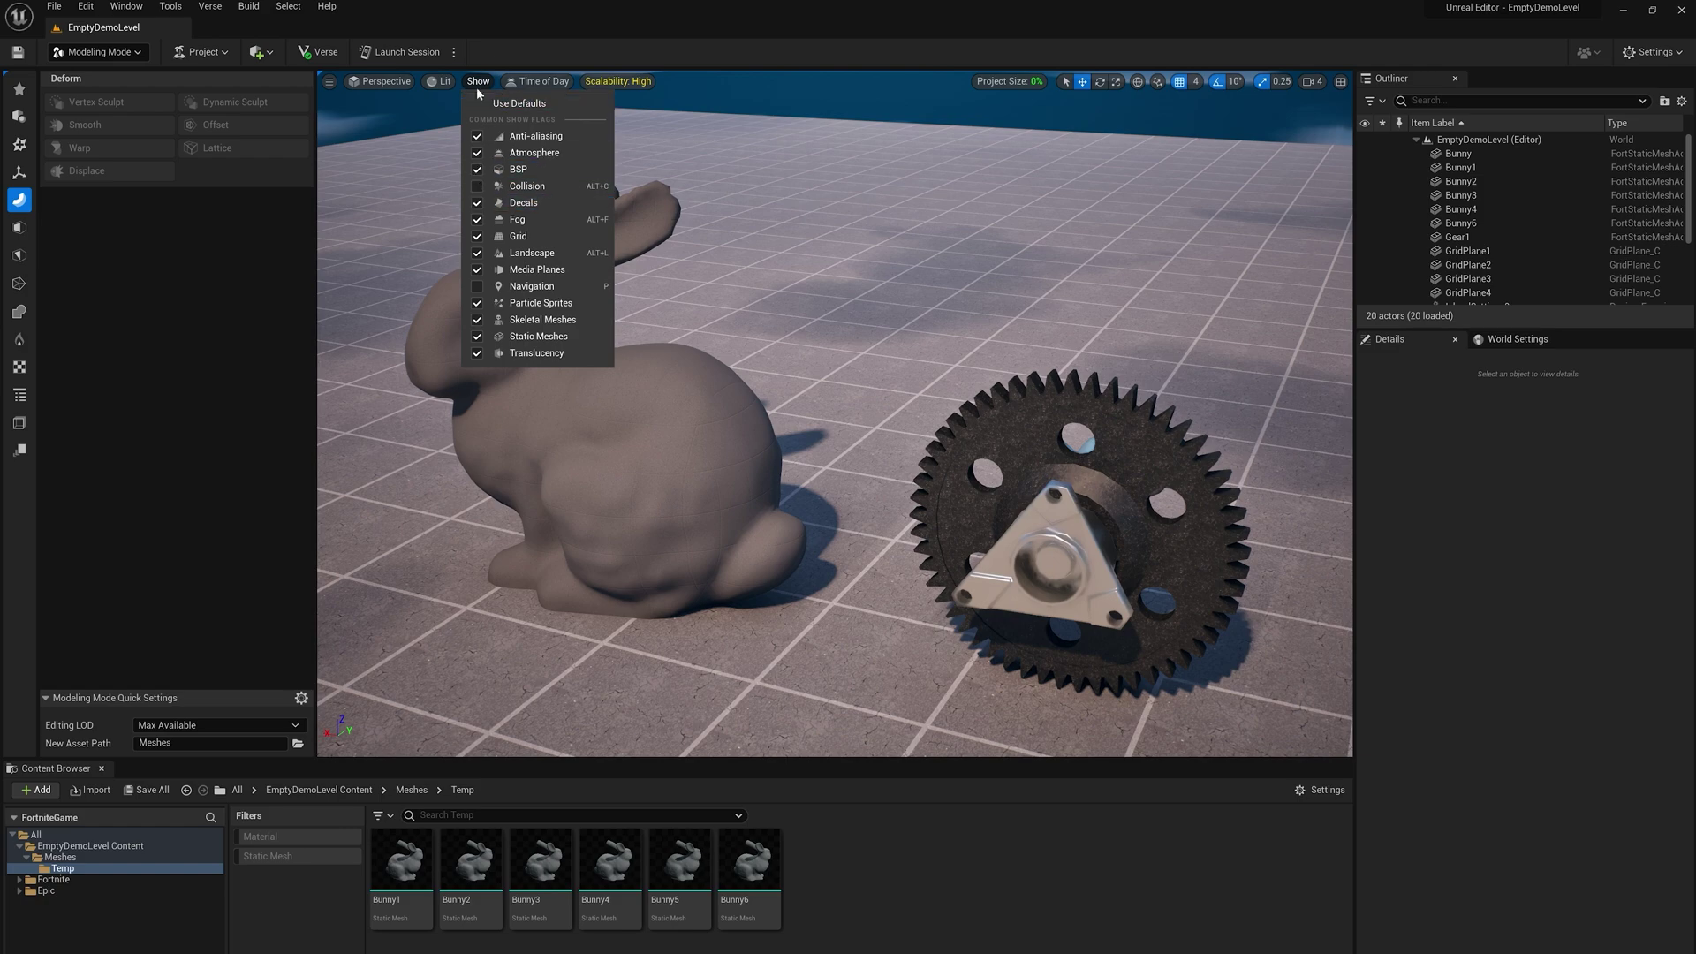
{"action": "left_click", "coordinate": [477, 185]}
{"action": "left_click_drag", "start_coordinate": [655, 307], "coordinate": [673, 307], "text": "alt"}
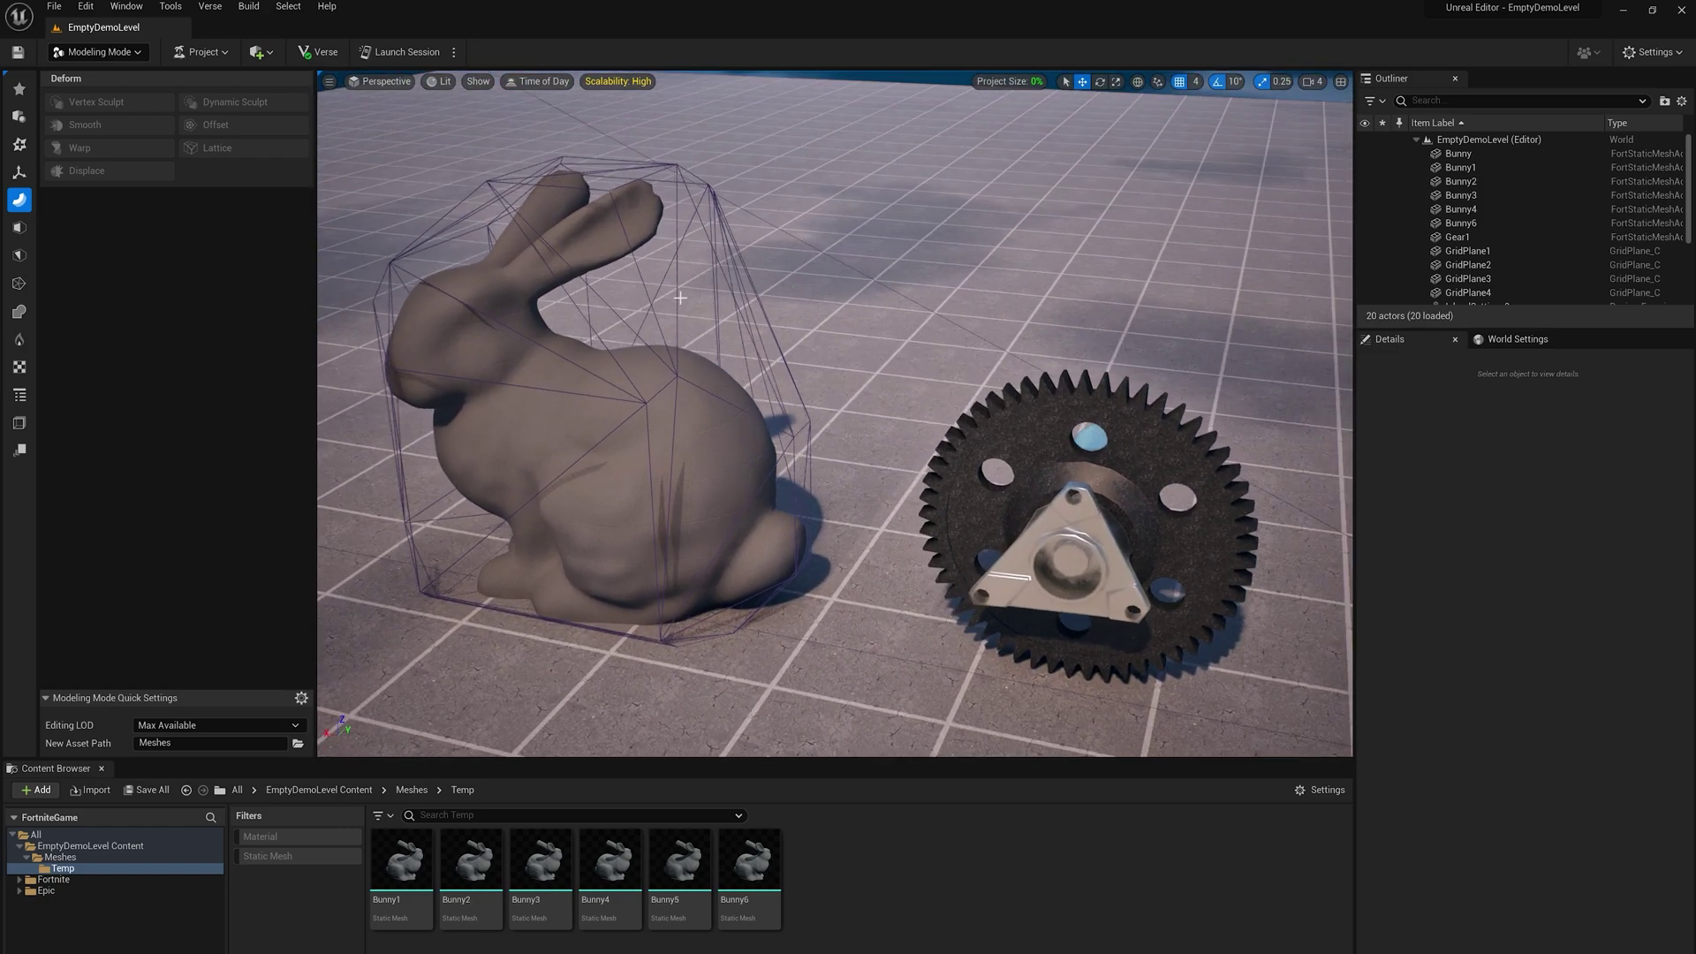
{"action": "right_click_drag", "start_coordinate": [699, 387], "coordinate": [735, 319]}
{"action": "right_click_drag", "start_coordinate": [671, 248], "coordinate": [671, 249]}
{"action": "right_click_drag", "start_coordinate": [742, 341], "coordinate": [824, 318]}
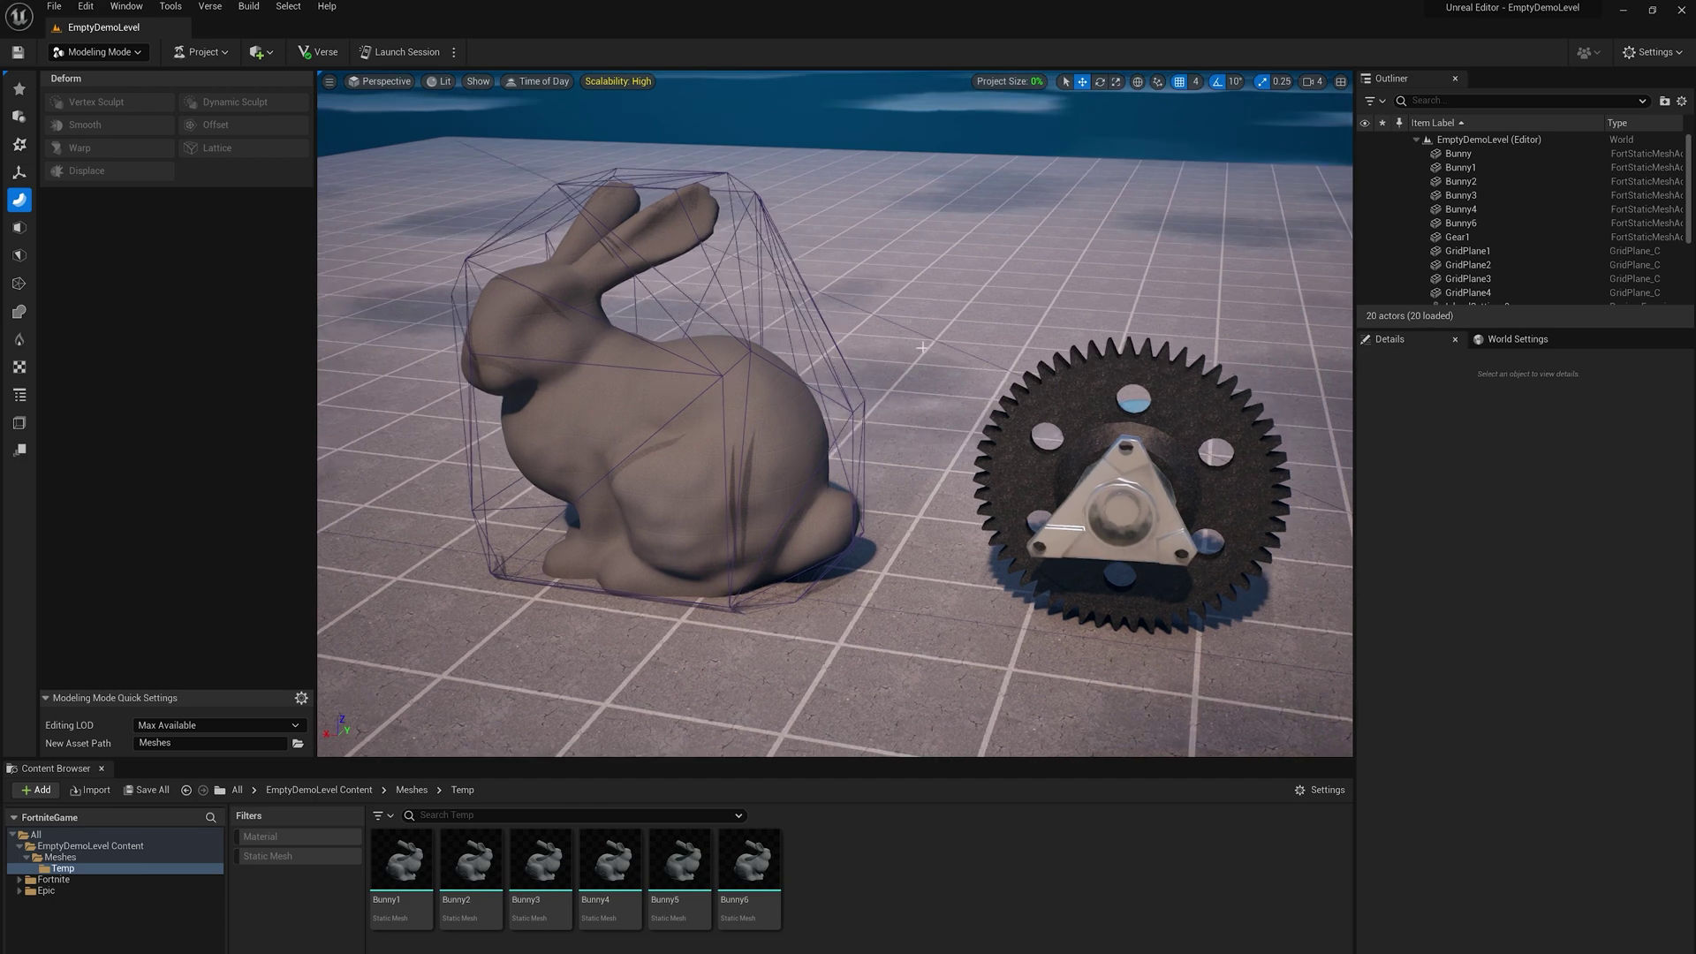
{"action": "key", "text": "alt+c"}
Apply Mesh To Collision to the gear with Set Collision Type set to Use Complex as Simple.
{"action": "right_click_drag", "start_coordinate": [714, 392], "coordinate": [813, 407]}
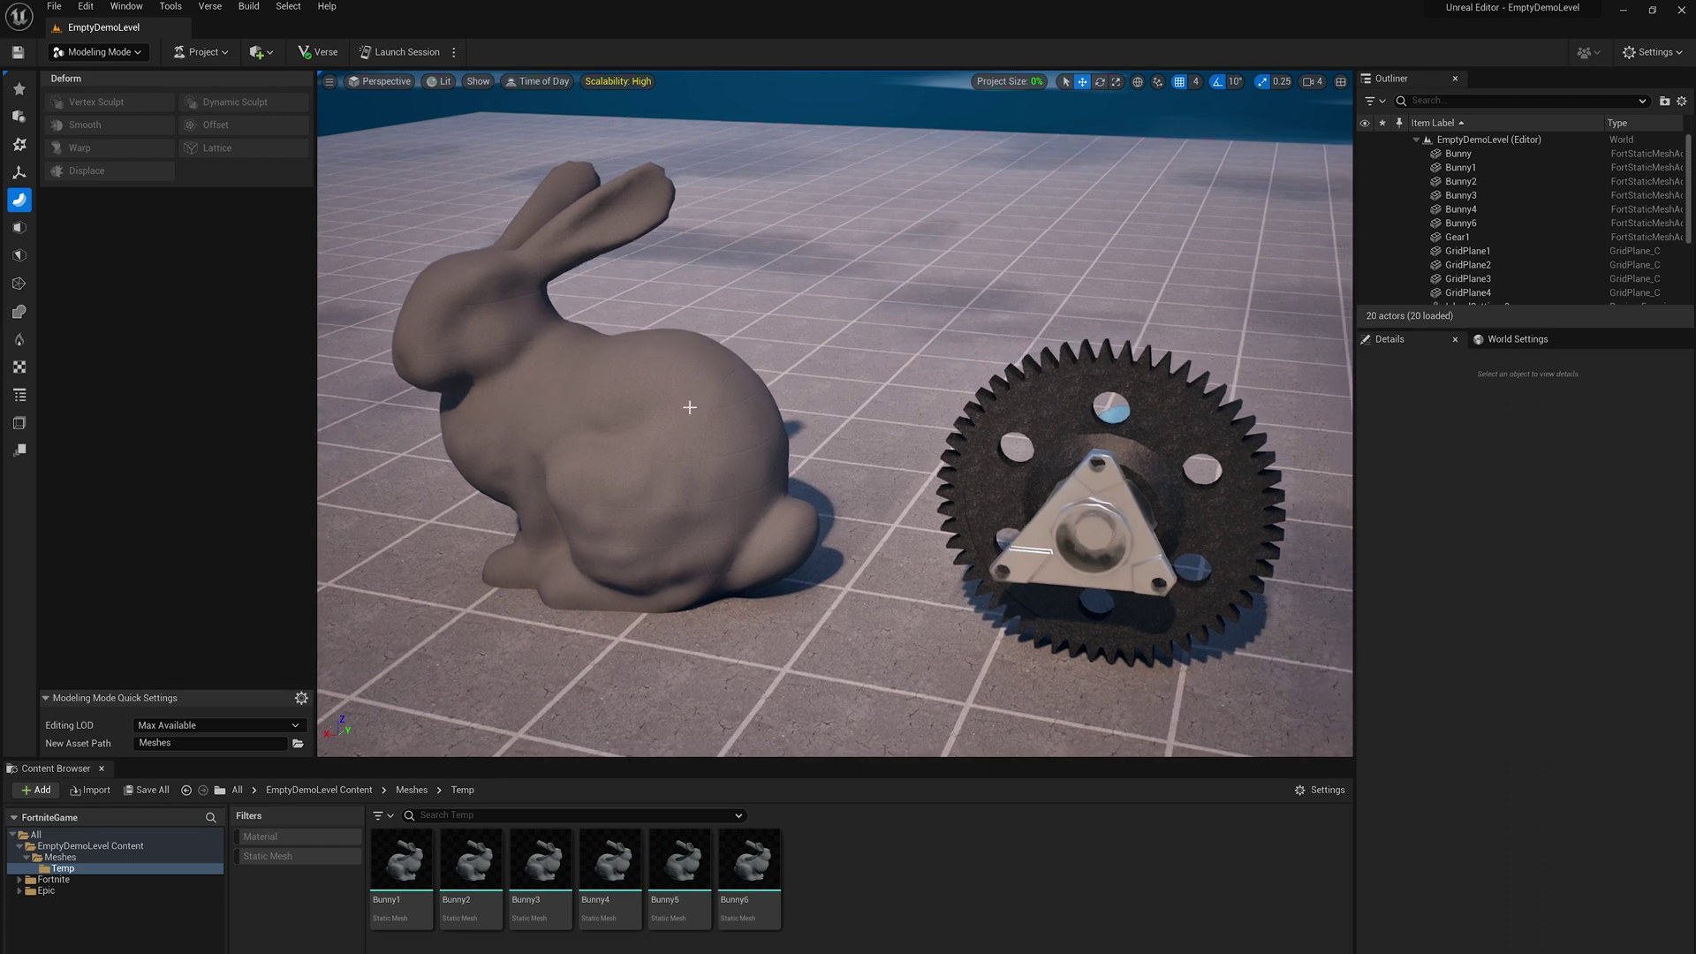
{"action": "left_click", "coordinate": [1054, 405]}
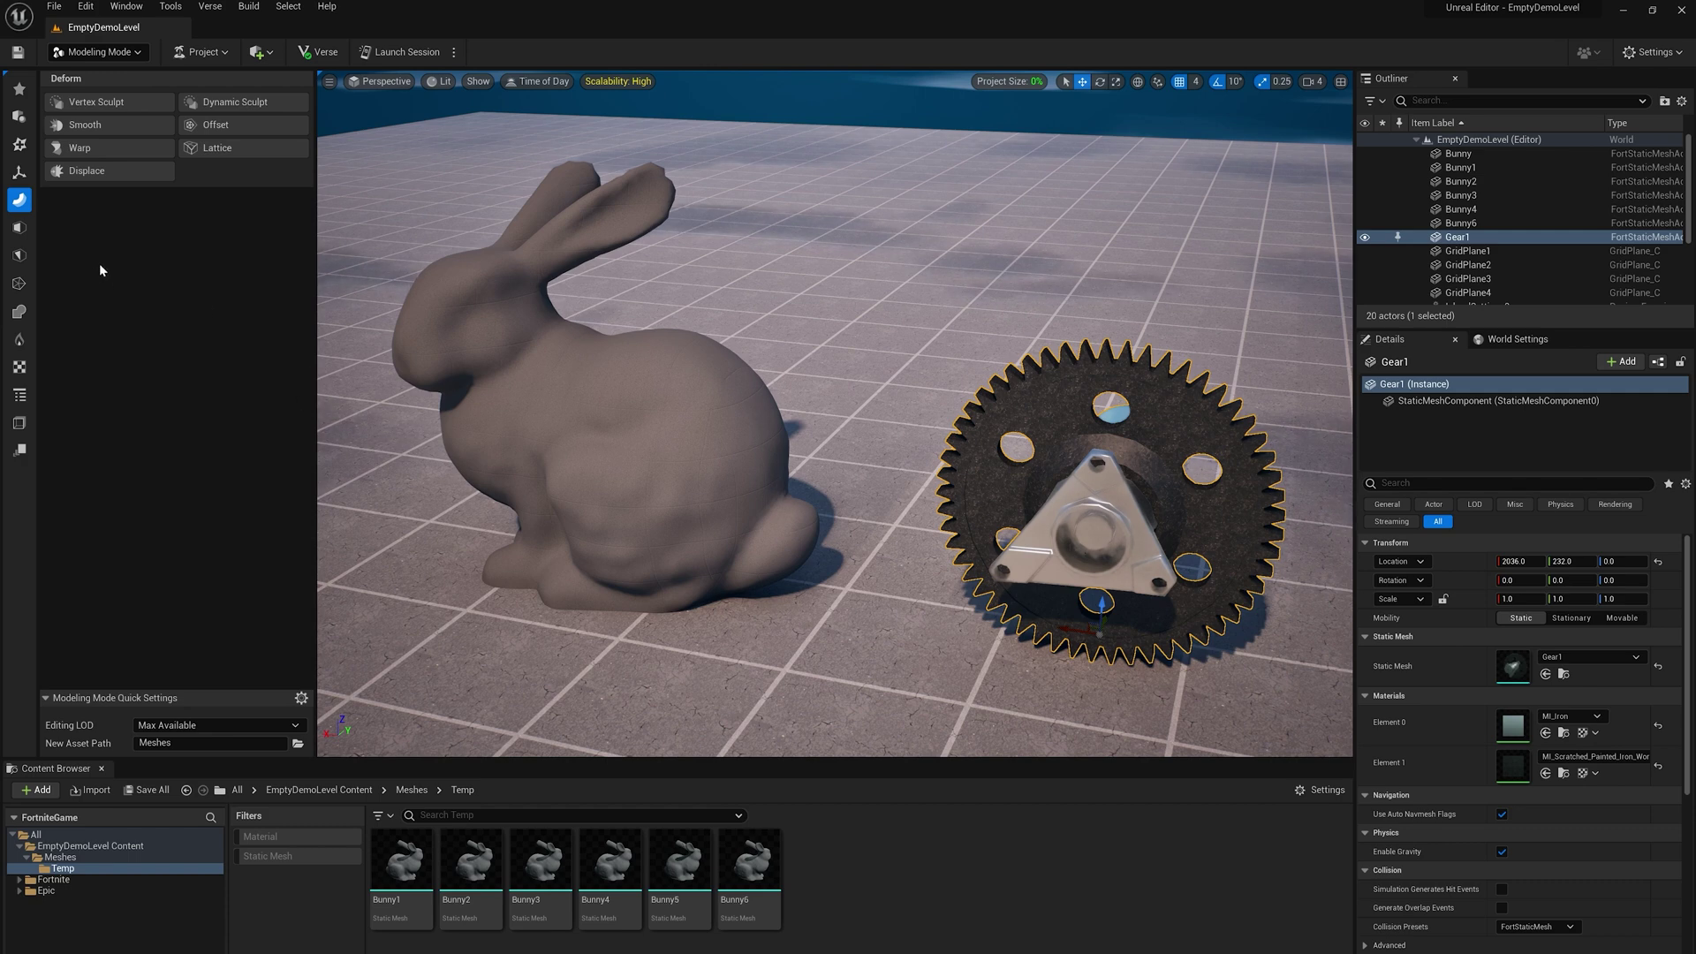
{"action": "left_click", "coordinate": [22, 428]}
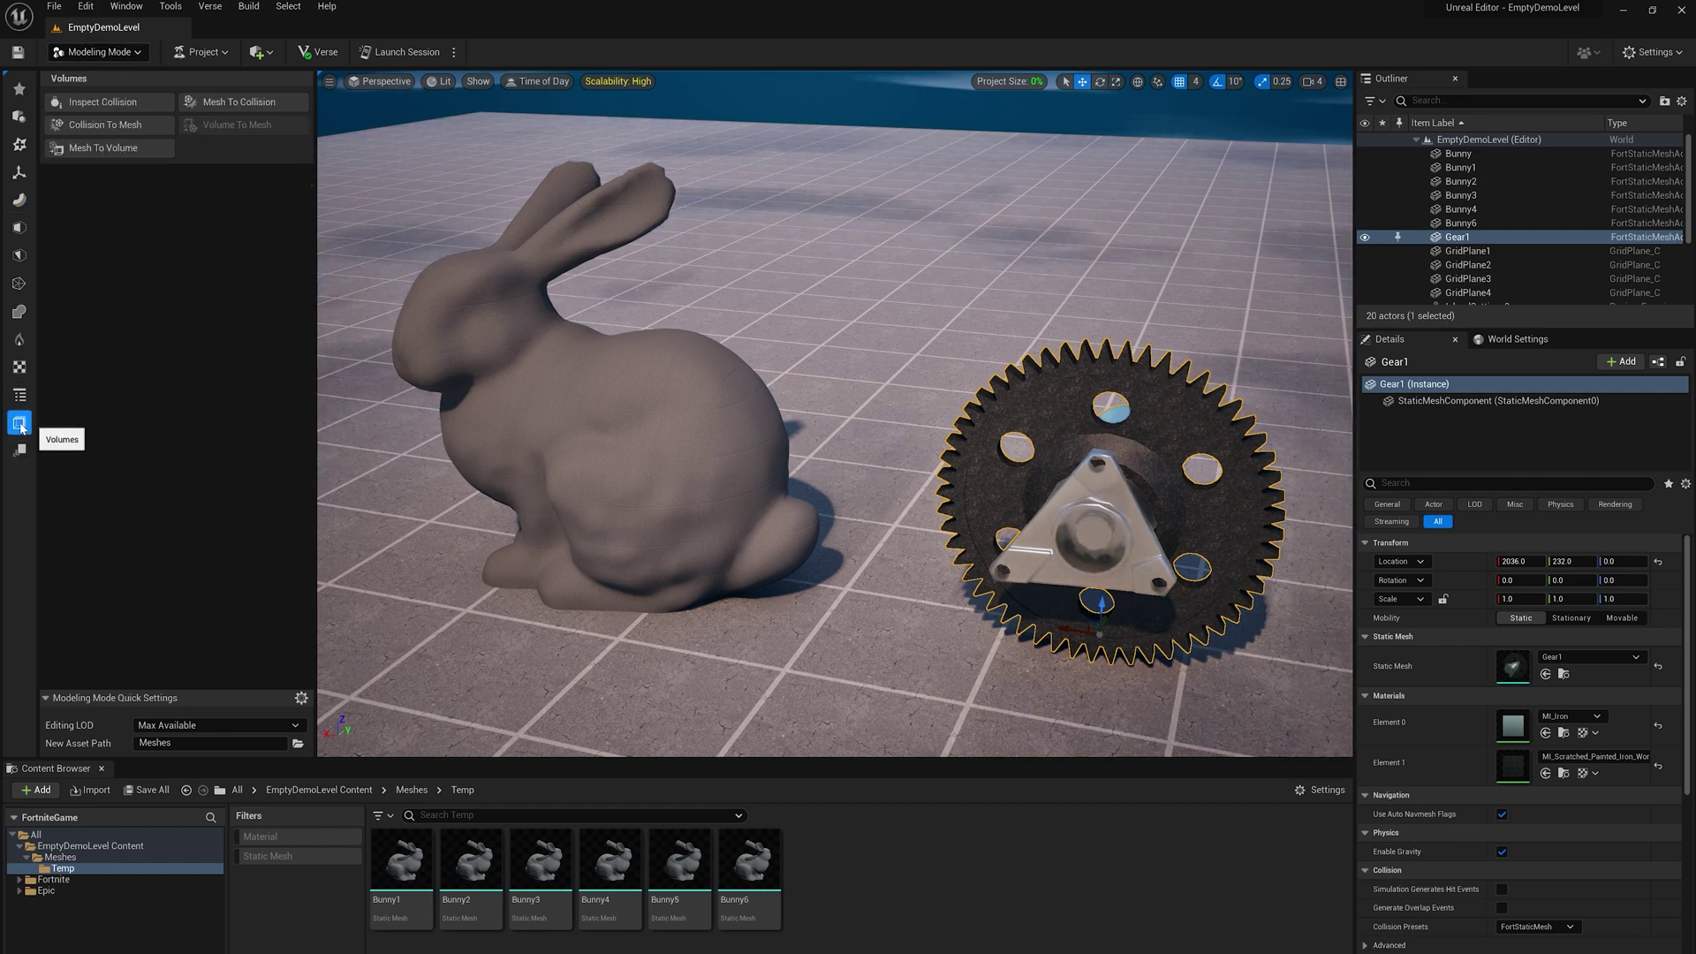
{"action": "left_click", "coordinate": [236, 103]}
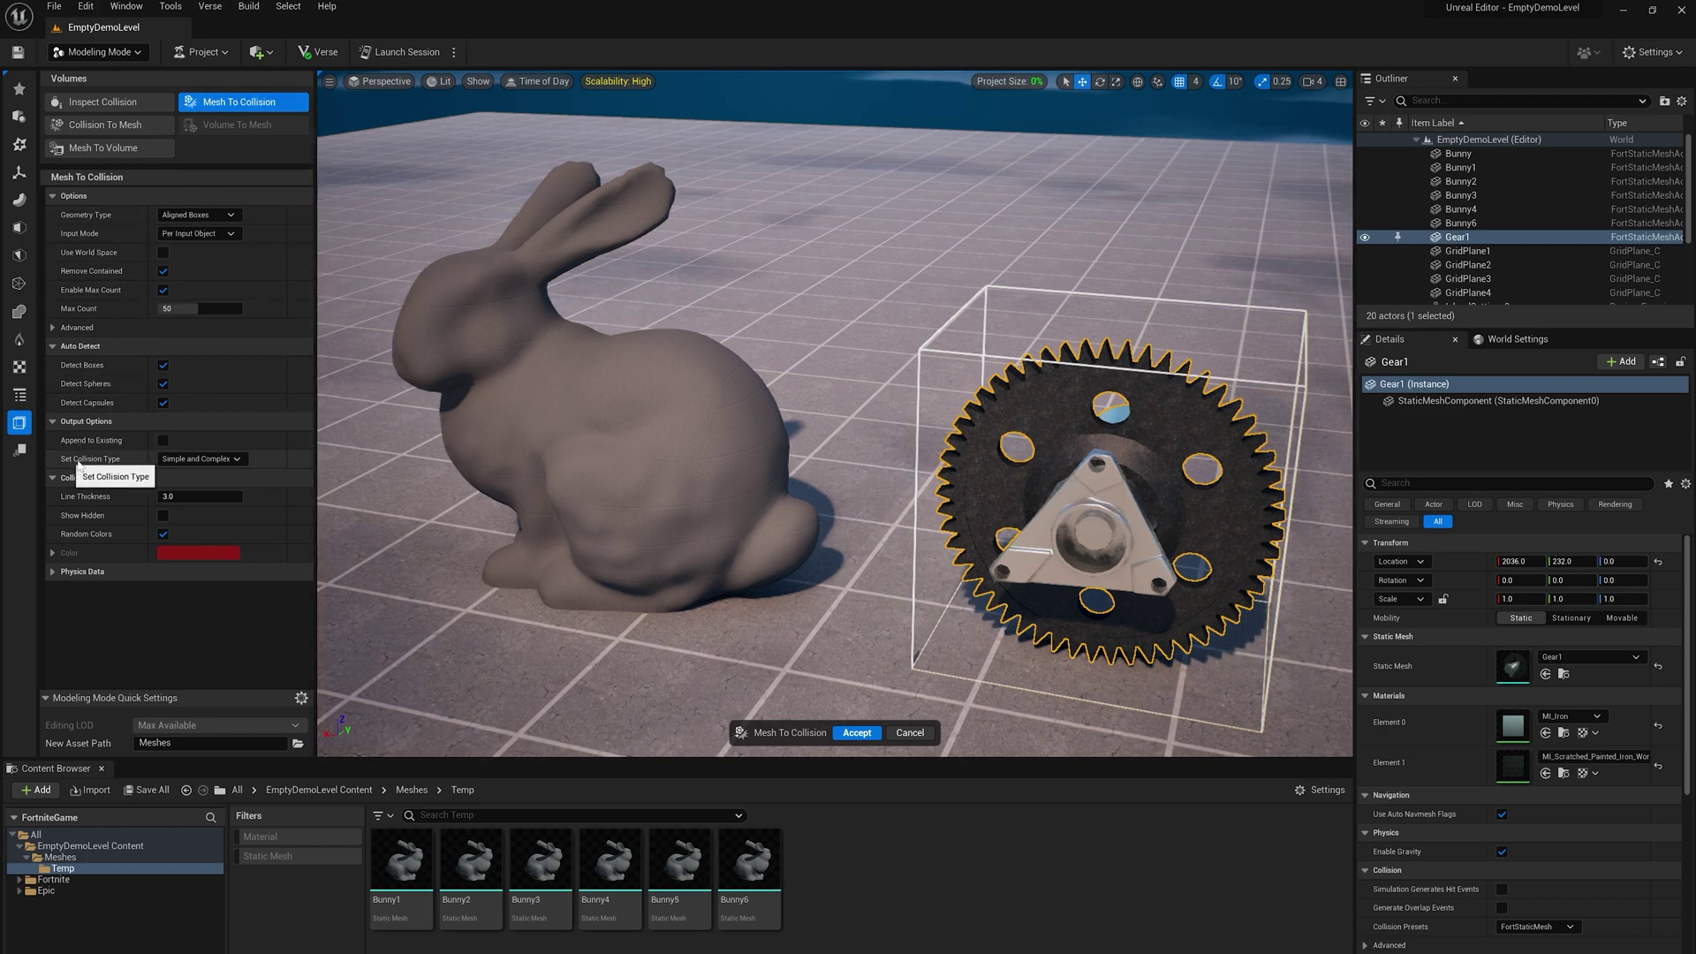
{"action": "left_click", "coordinate": [191, 459]}
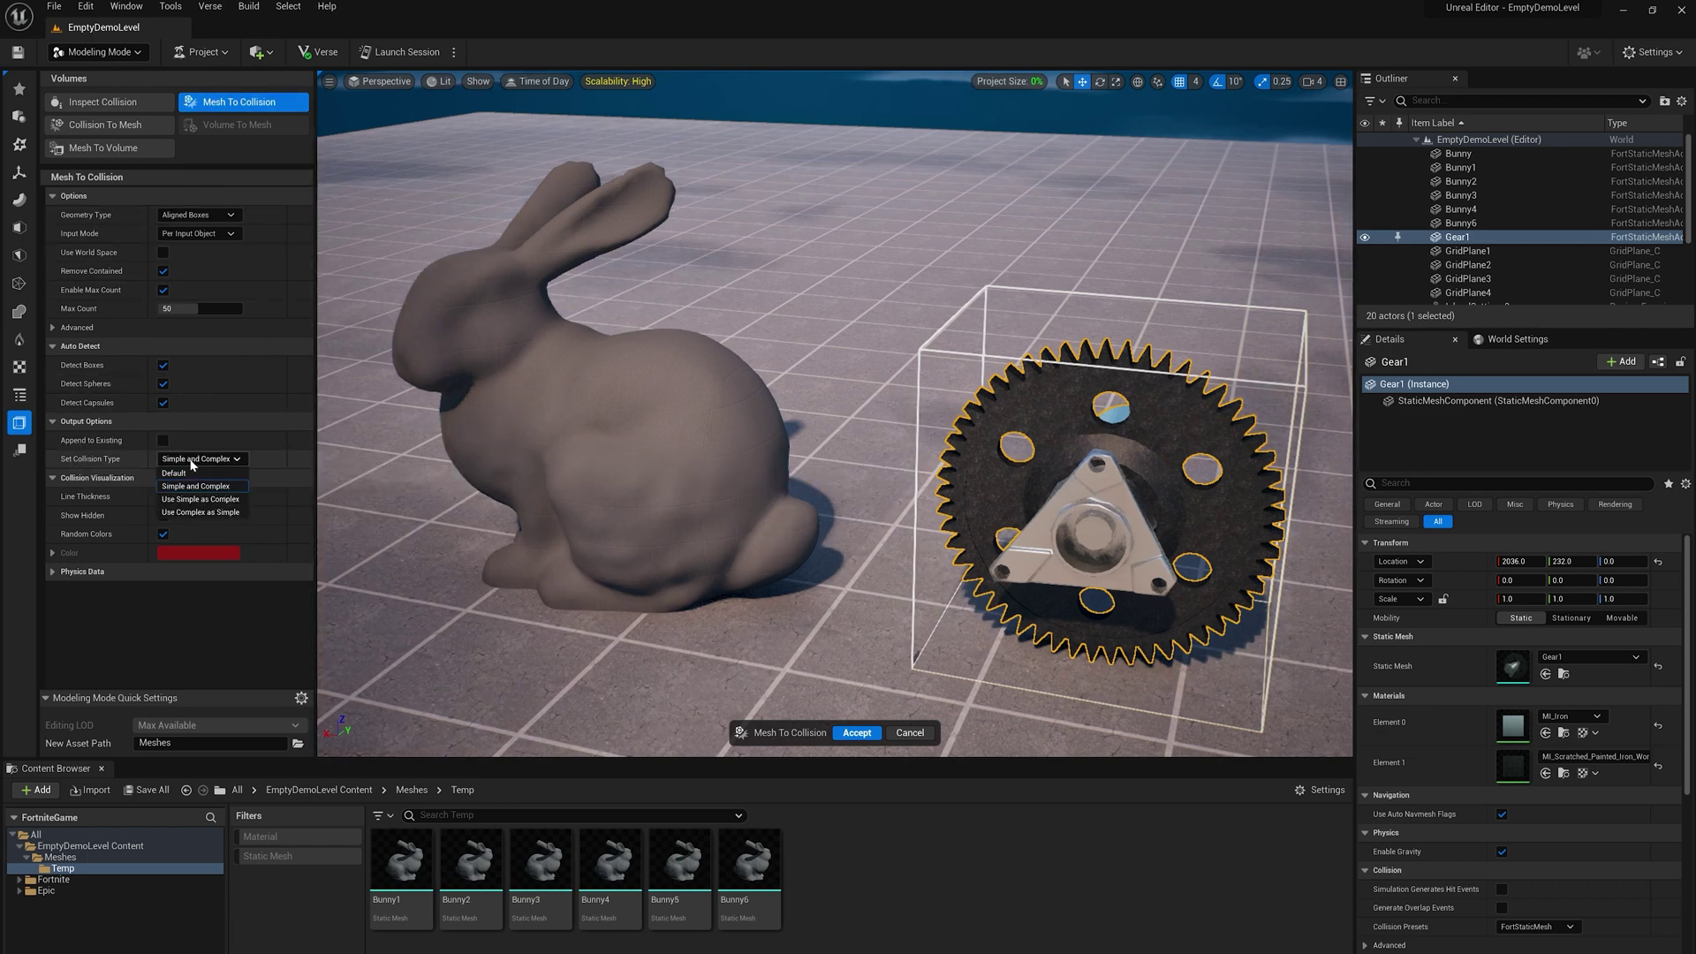
{"action": "left_click", "coordinate": [201, 513]}
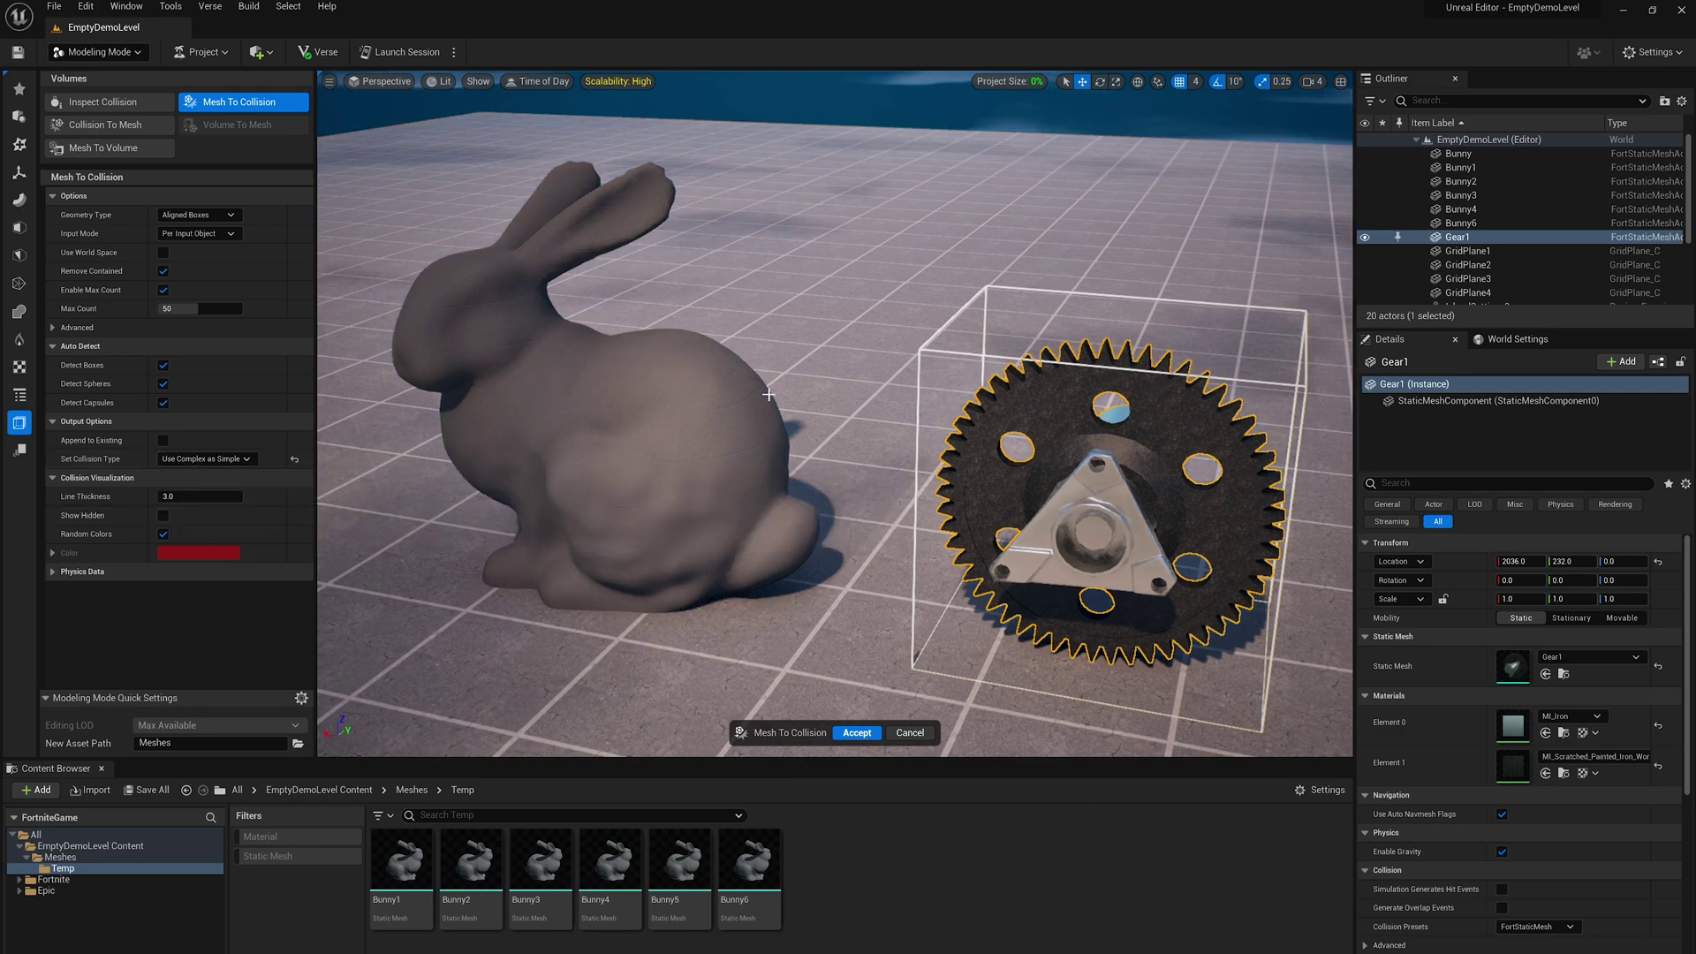
{"action": "left_click", "coordinate": [855, 732]}
Show Player Collision again and compare the gear's new collision with the bunny's collision shape from several angles.
{"action": "middle_click_drag", "start_coordinate": [835, 413], "coordinate": [883, 455]}
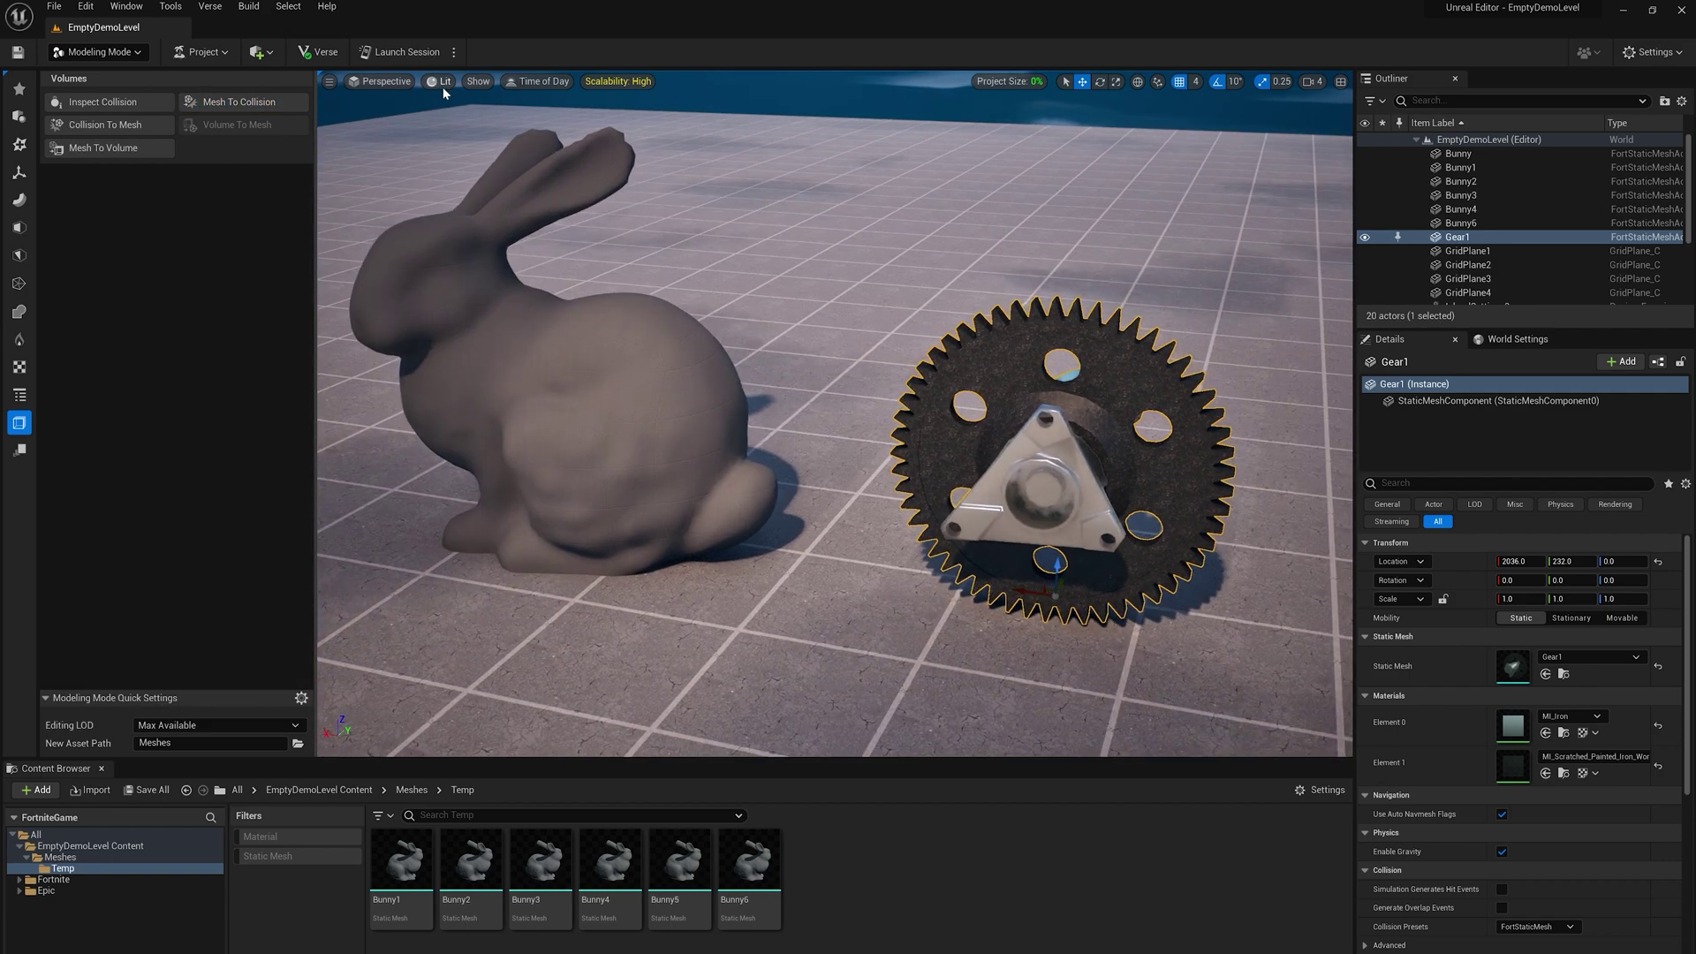
{"action": "left_click", "coordinate": [443, 81]}
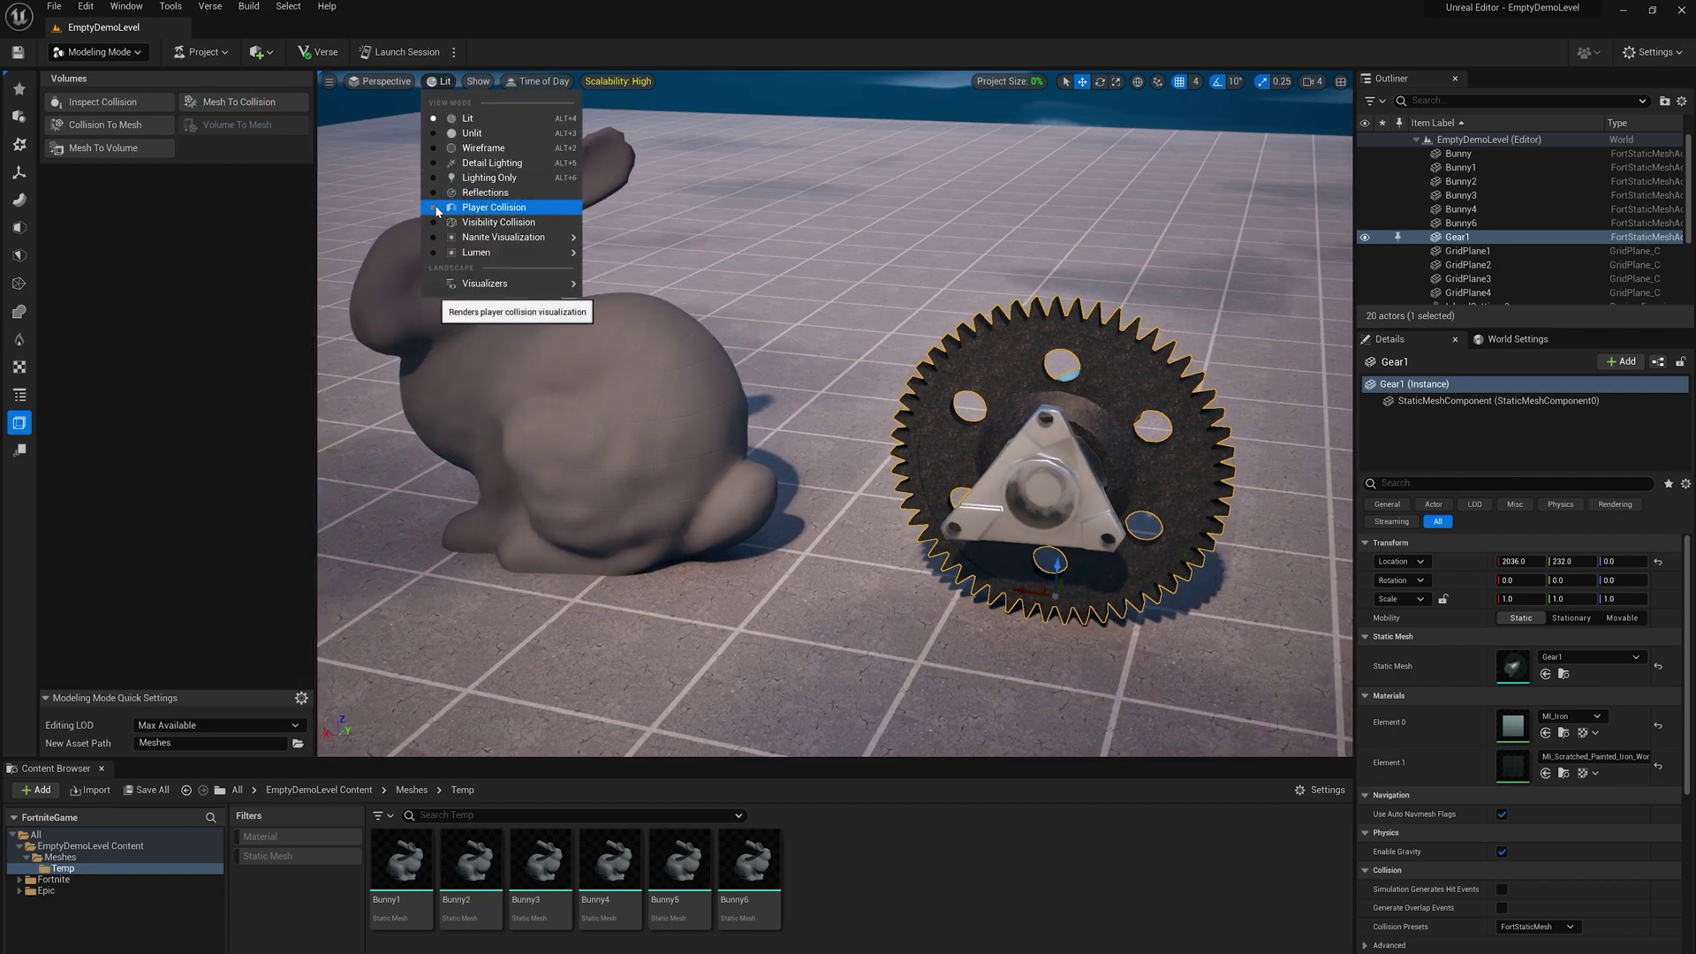
{"action": "left_click", "coordinate": [446, 210]}
{"action": "left_click_drag", "start_coordinate": [997, 508], "coordinate": [1044, 495], "text": "alt"}
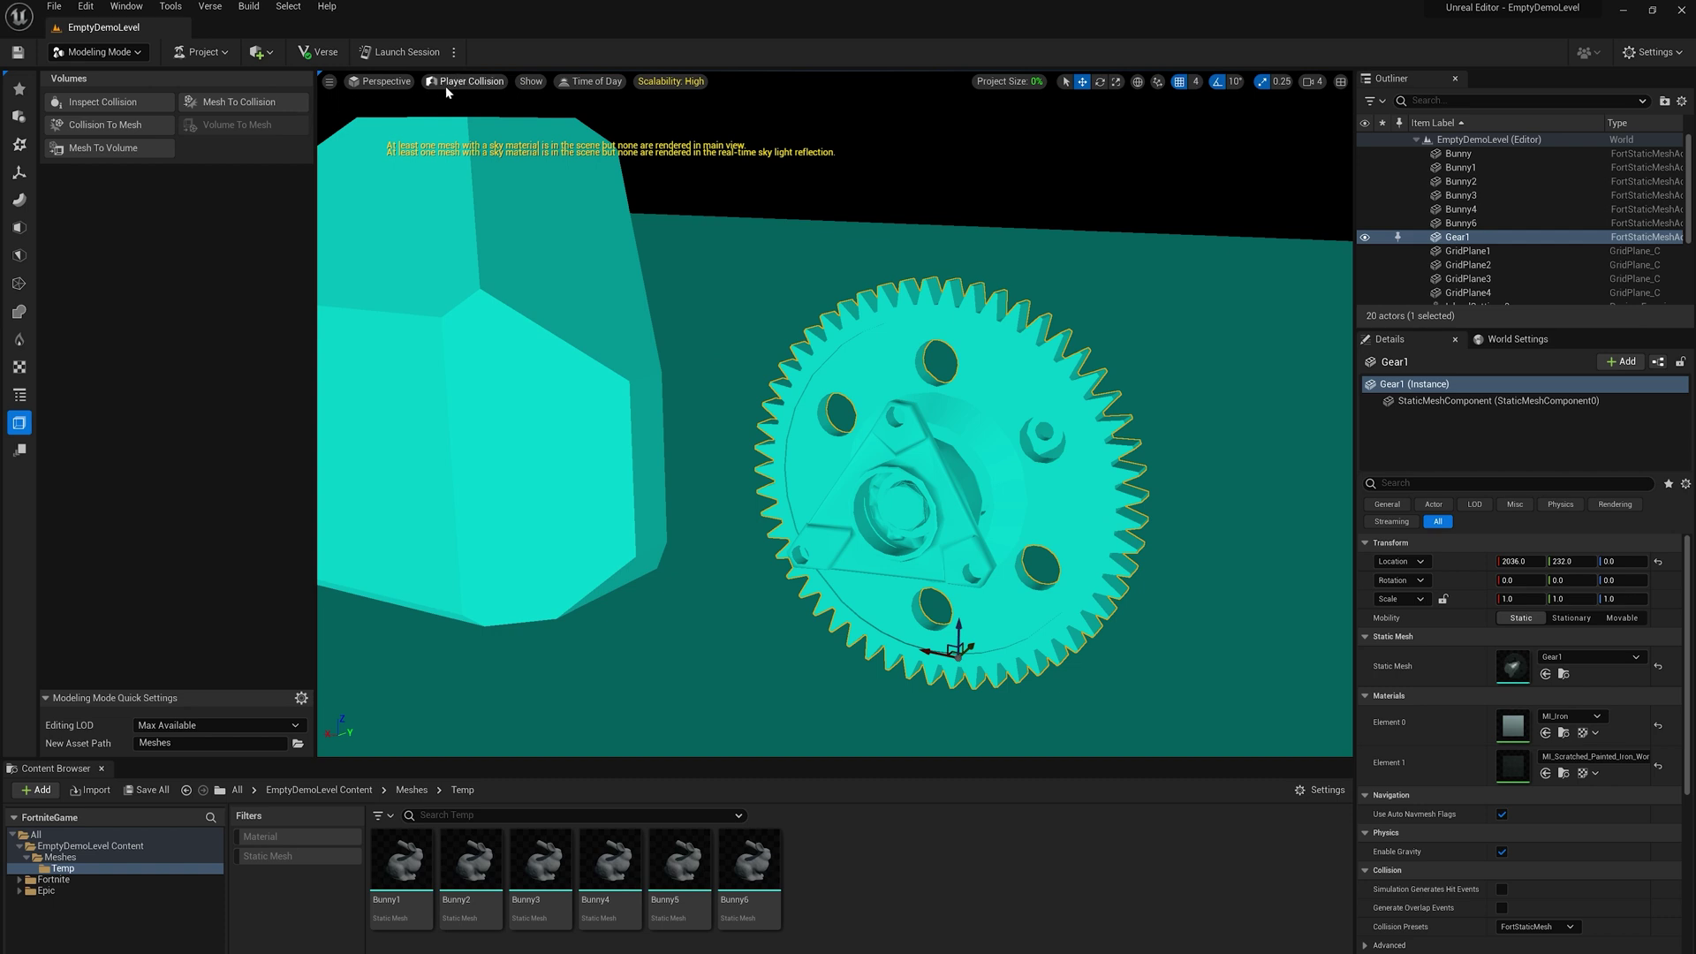
{"action": "left_click", "coordinate": [468, 82]}
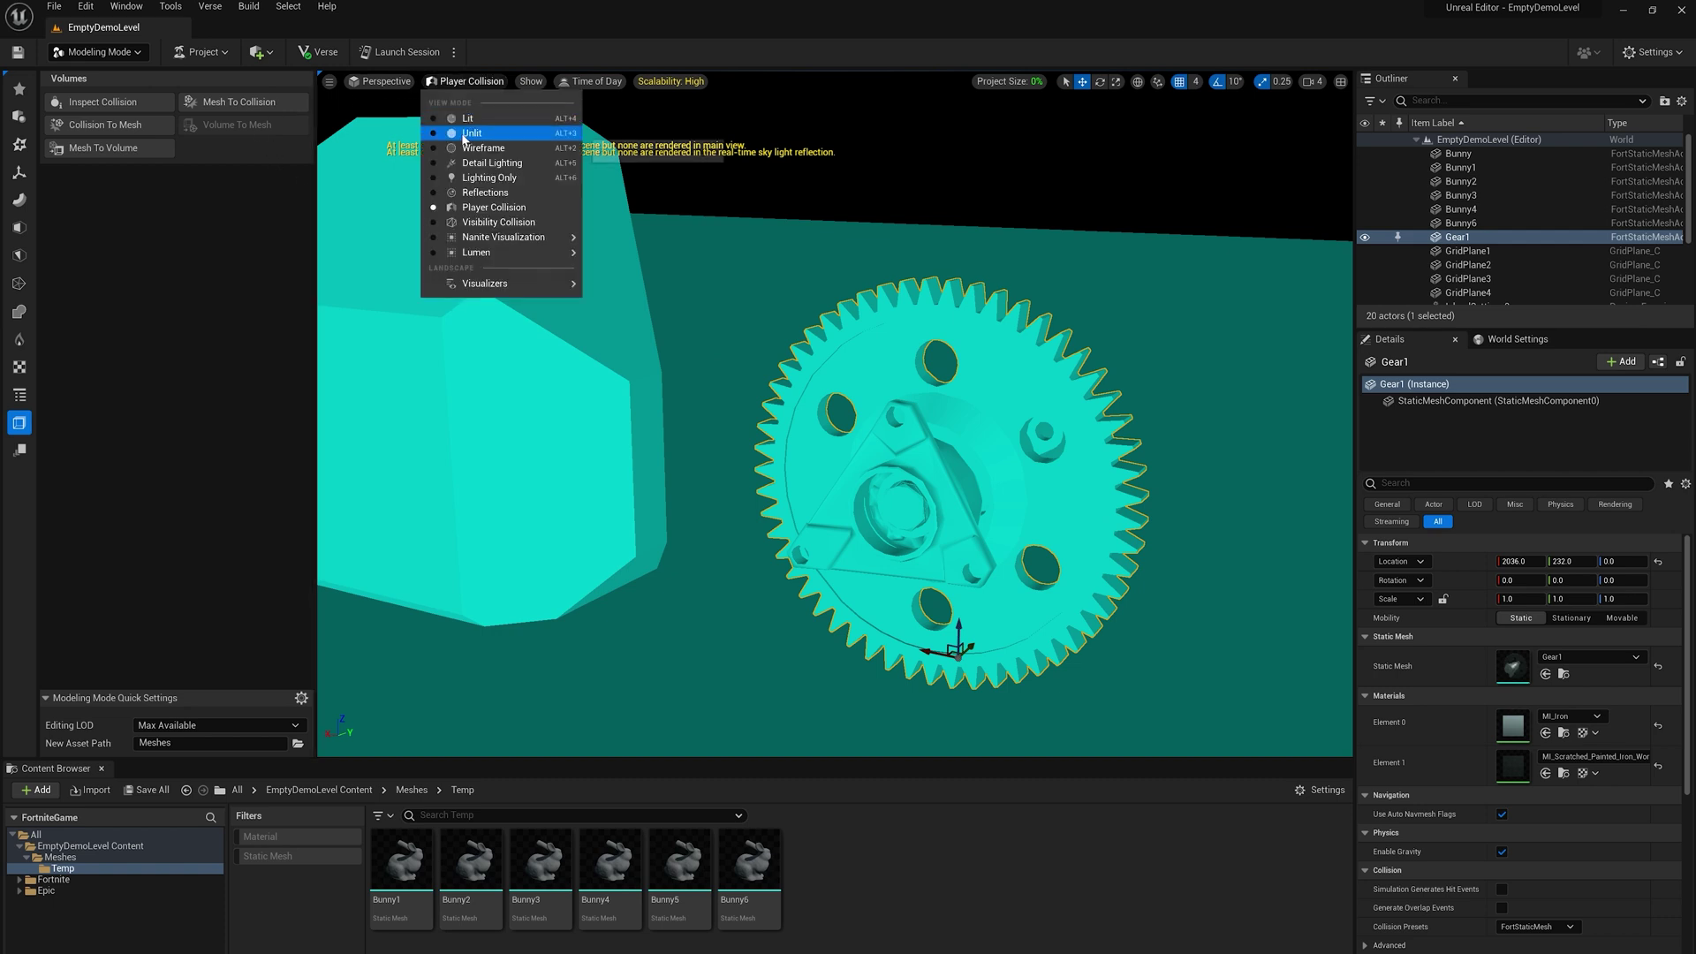
{"action": "middle_click_drag", "start_coordinate": [790, 292], "coordinate": [839, 335]}
{"action": "scroll", "coordinate": [790, 303], "scroll_direction": "down", "scroll_amount": 2}
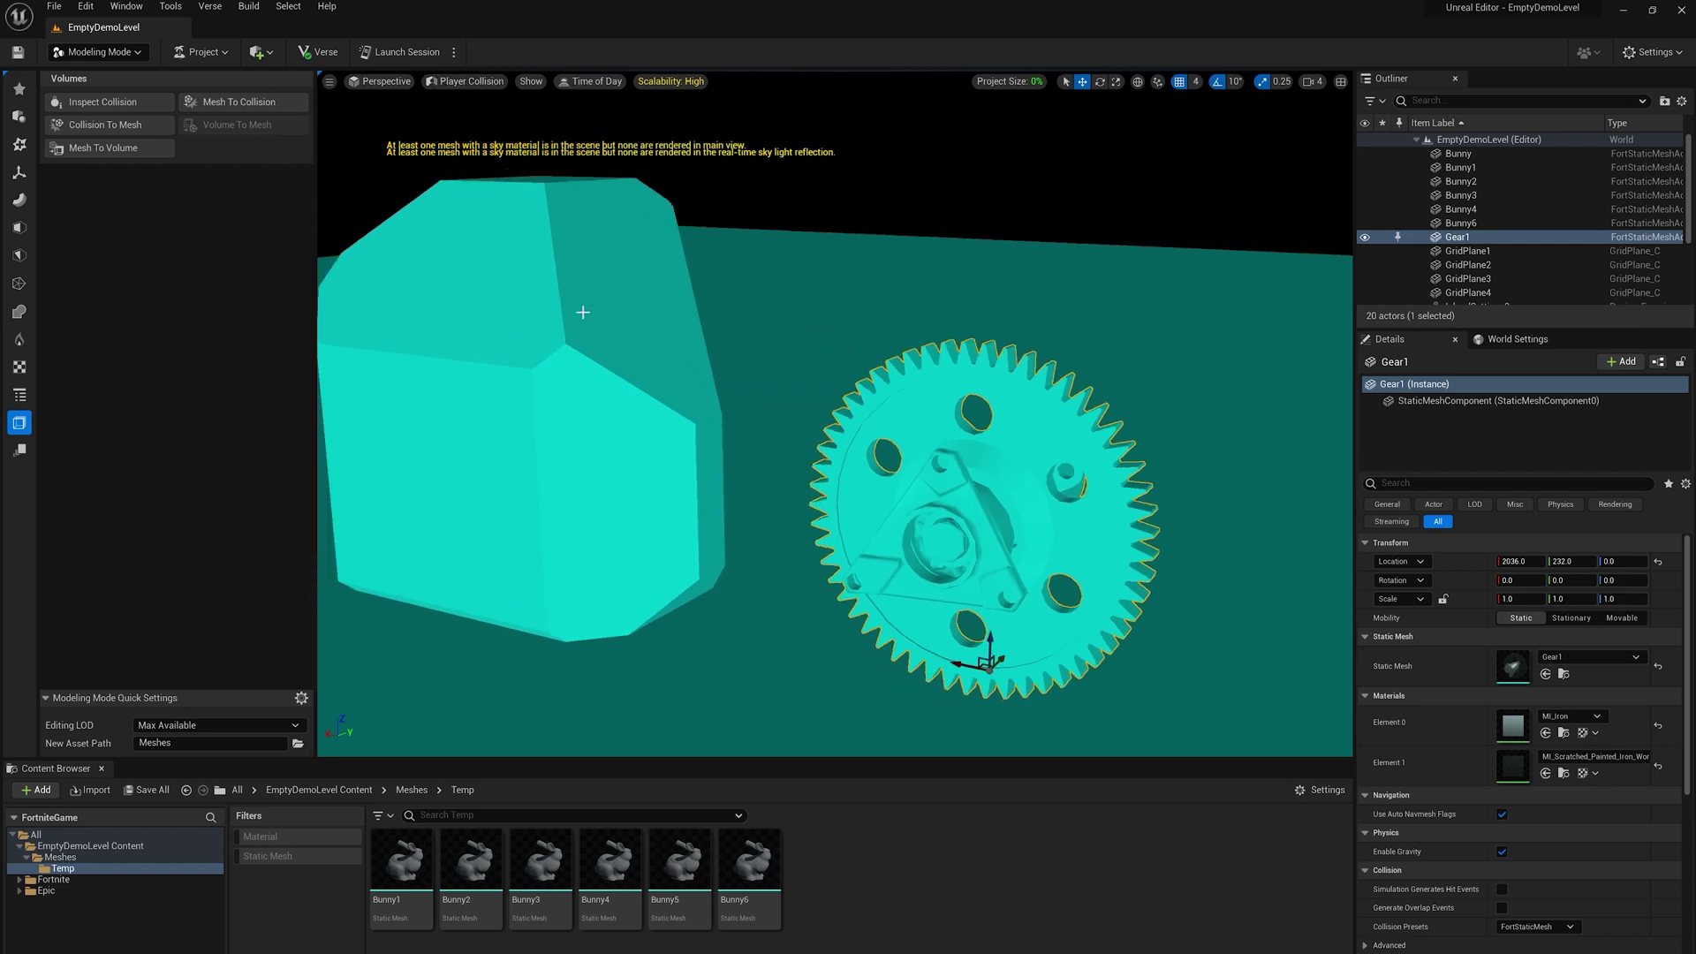
{"action": "left_click_drag", "start_coordinate": [583, 317], "coordinate": [651, 367], "text": "alt"}
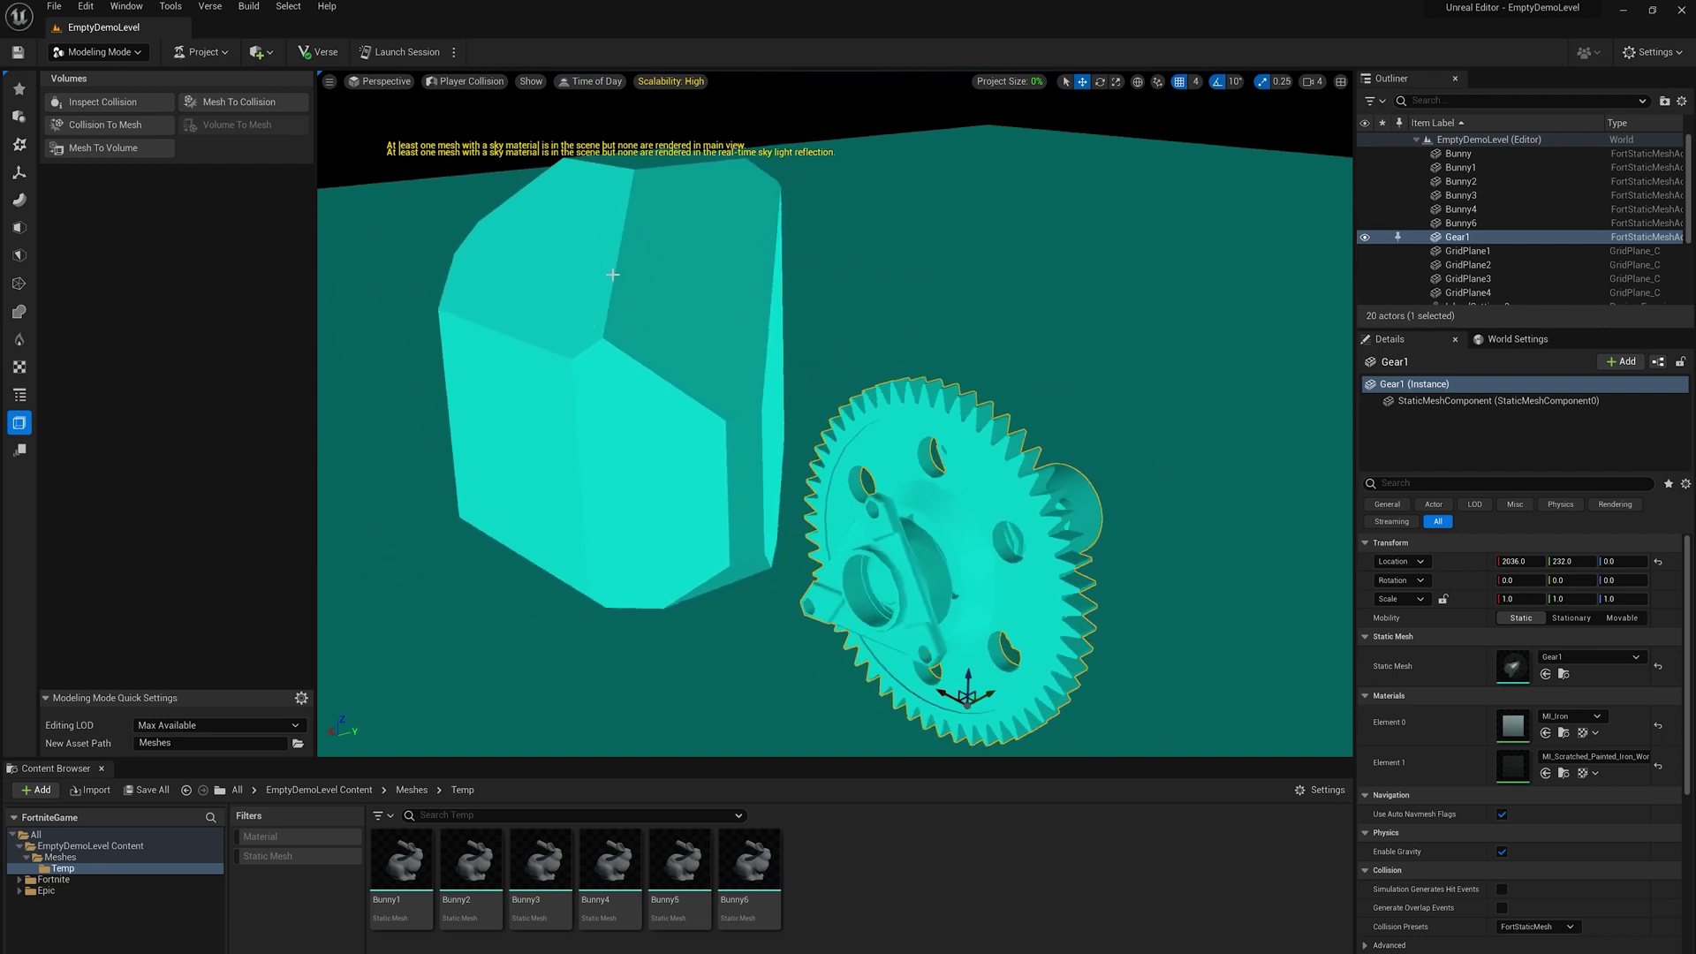
{"action": "left_click_drag", "start_coordinate": [614, 275], "coordinate": [674, 238], "text": "alt"}
{"action": "left_click_drag", "start_coordinate": [692, 344], "coordinate": [704, 222], "text": "alt"}
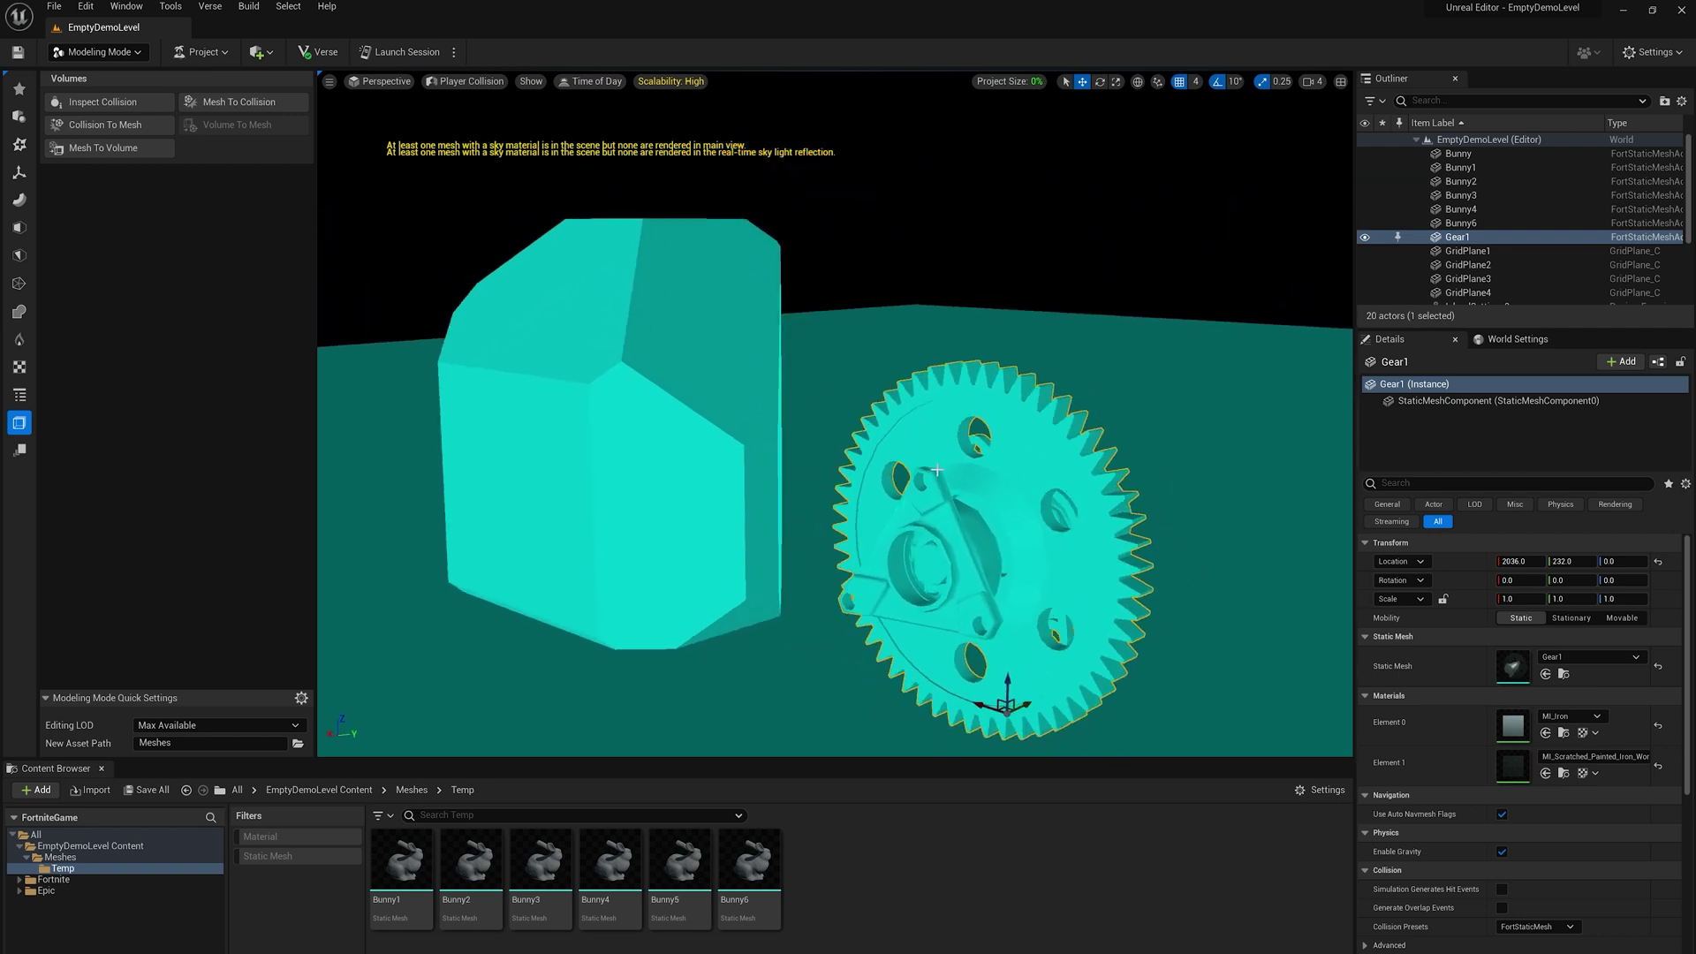
{"action": "left_click_drag", "start_coordinate": [933, 469], "coordinate": [715, 365], "text": "alt"}
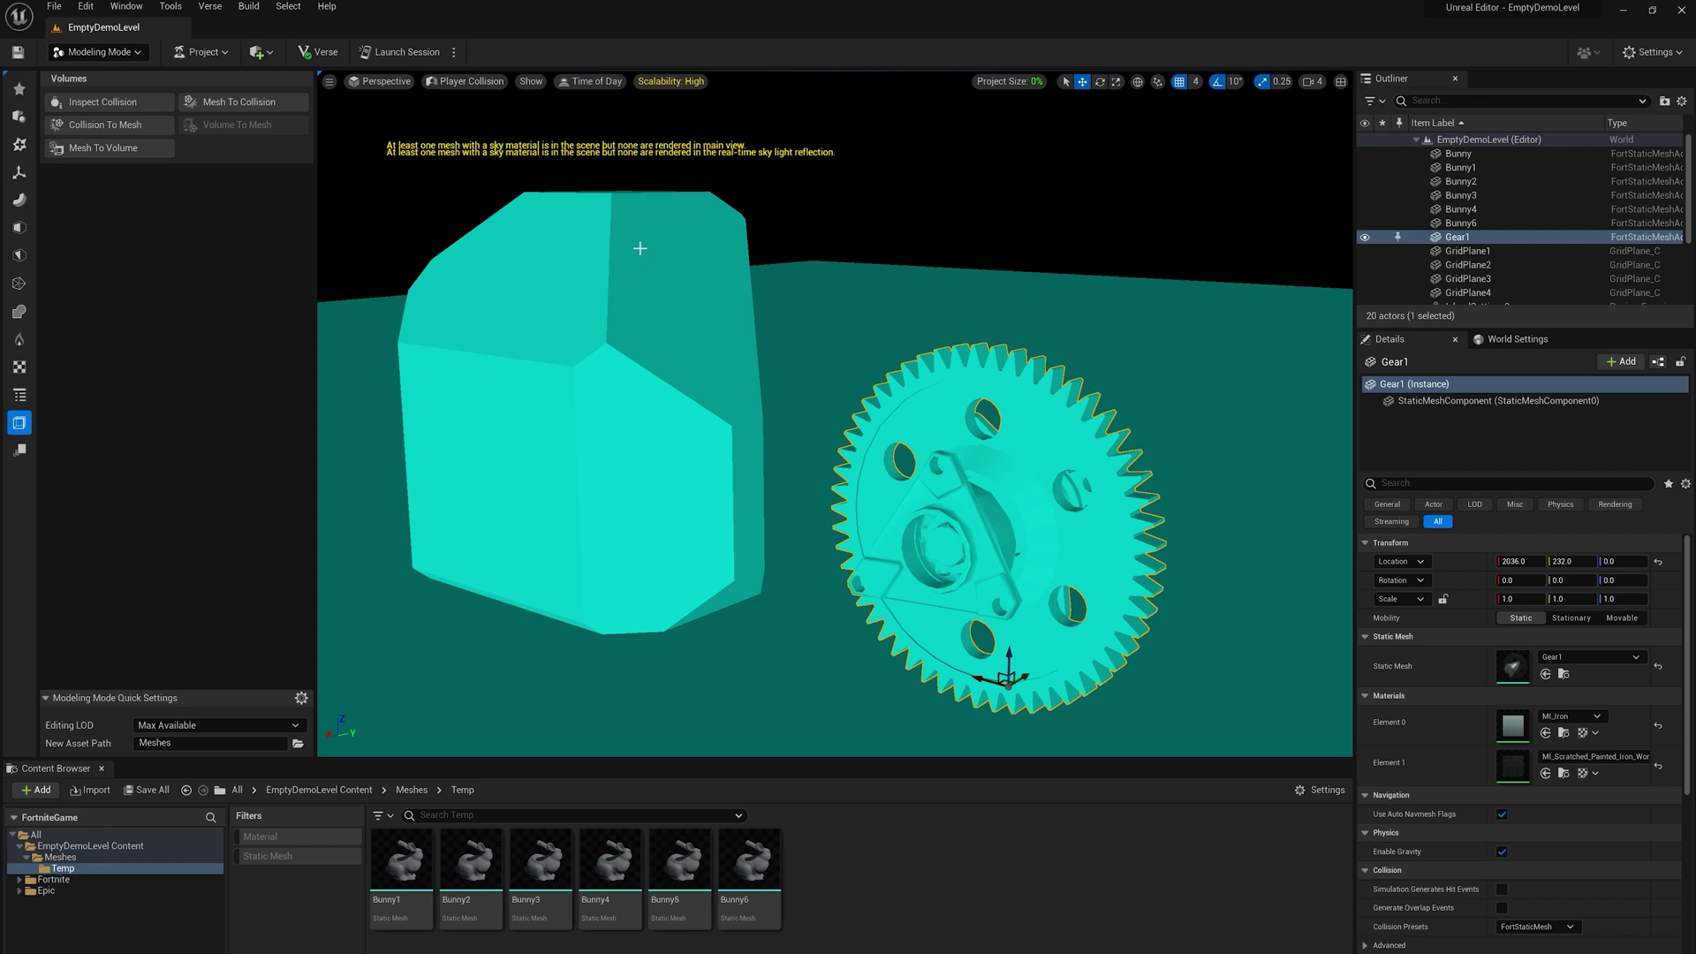
Return the viewport from Player Collision to the Lit view mode.
{"action": "left_click", "coordinate": [477, 82]}
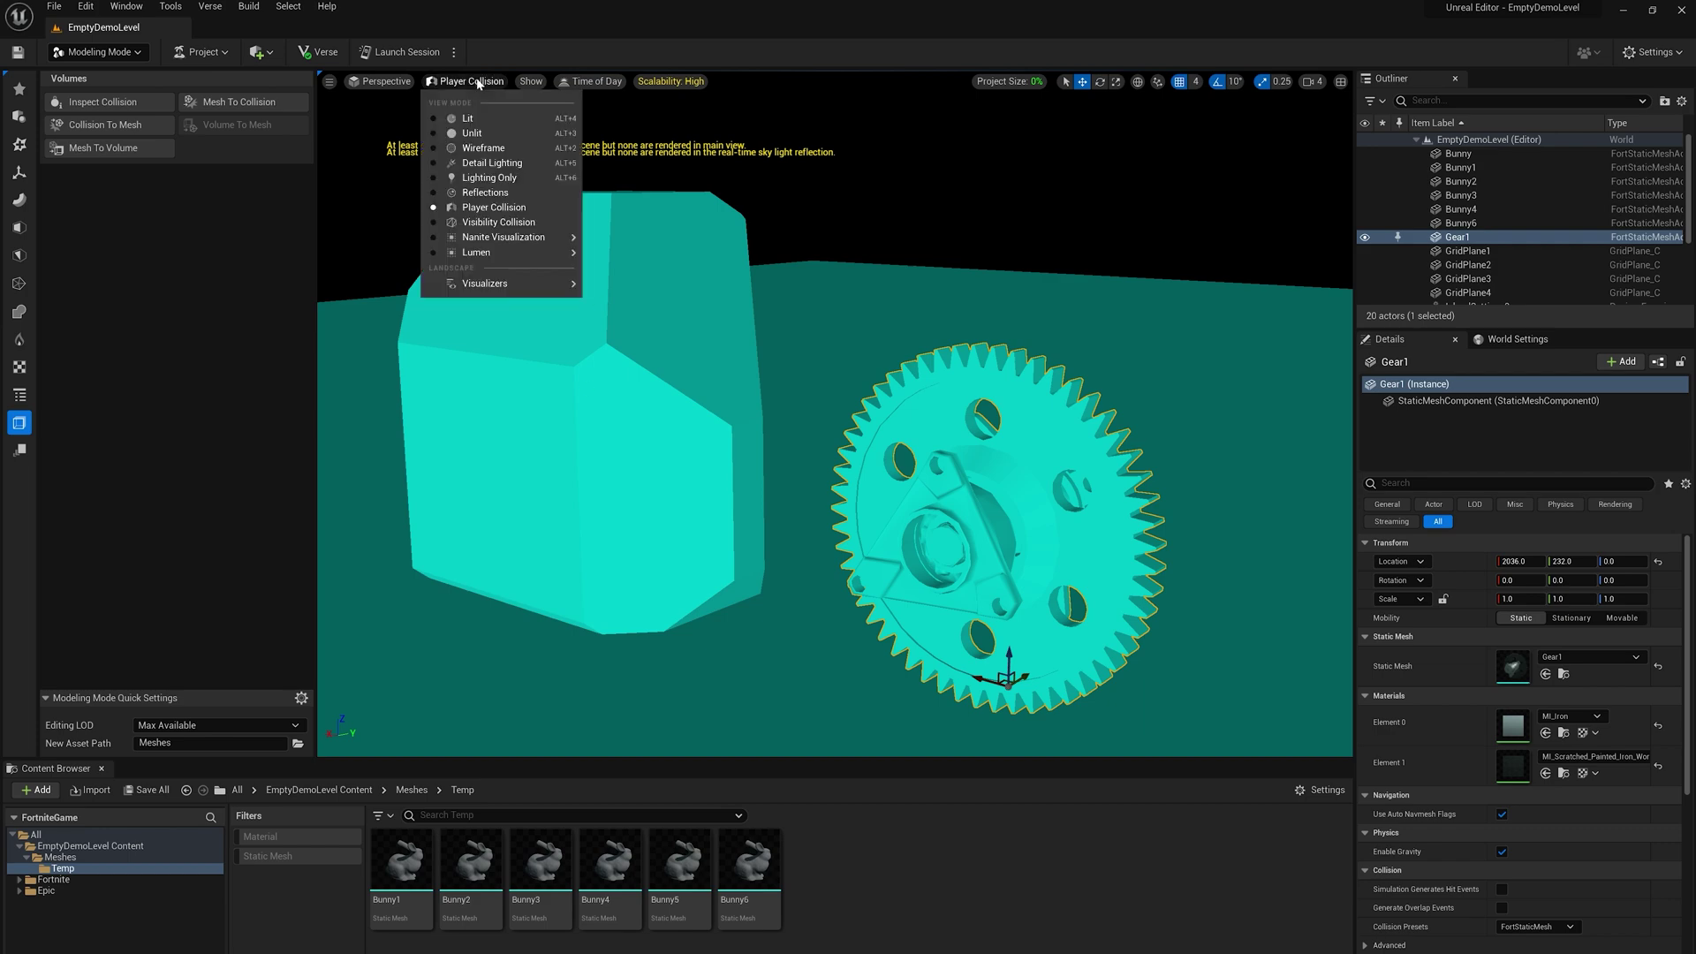
{"action": "left_click", "coordinate": [433, 119]}
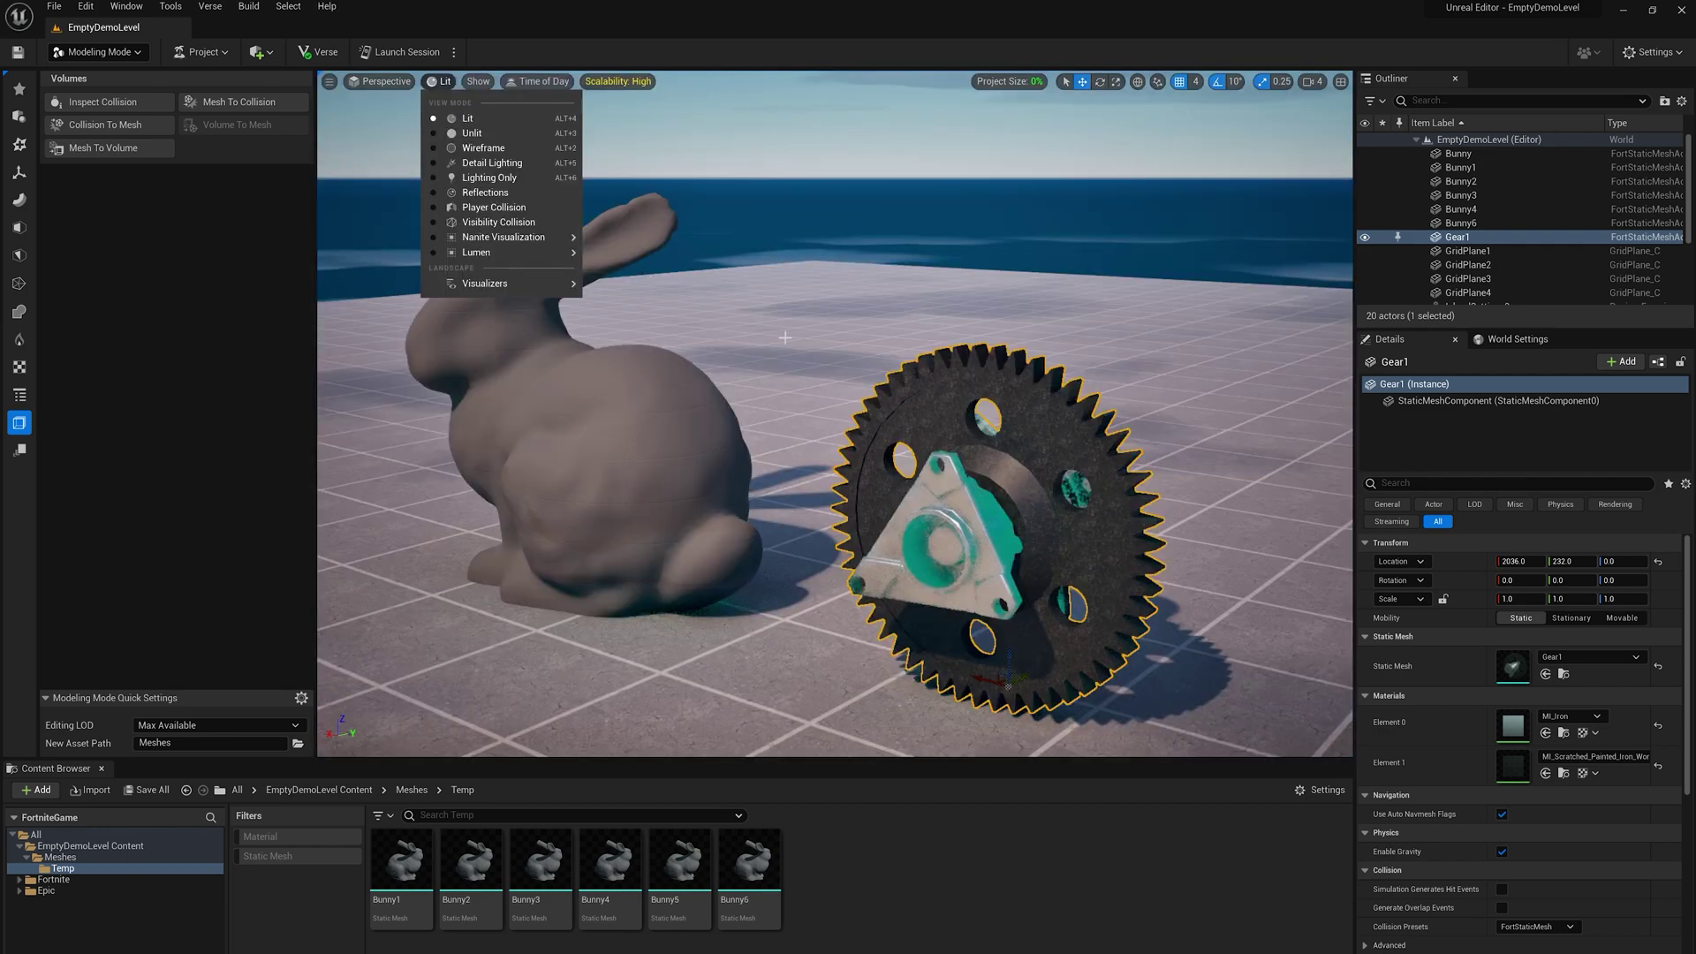
{"action": "scroll", "coordinate": [954, 407], "scroll_direction": "up", "scroll_amount": 2}
{"action": "right_click_drag", "start_coordinate": [856, 408], "coordinate": [952, 433]}
{"action": "middle_click_drag", "start_coordinate": [856, 408], "coordinate": [970, 345]}
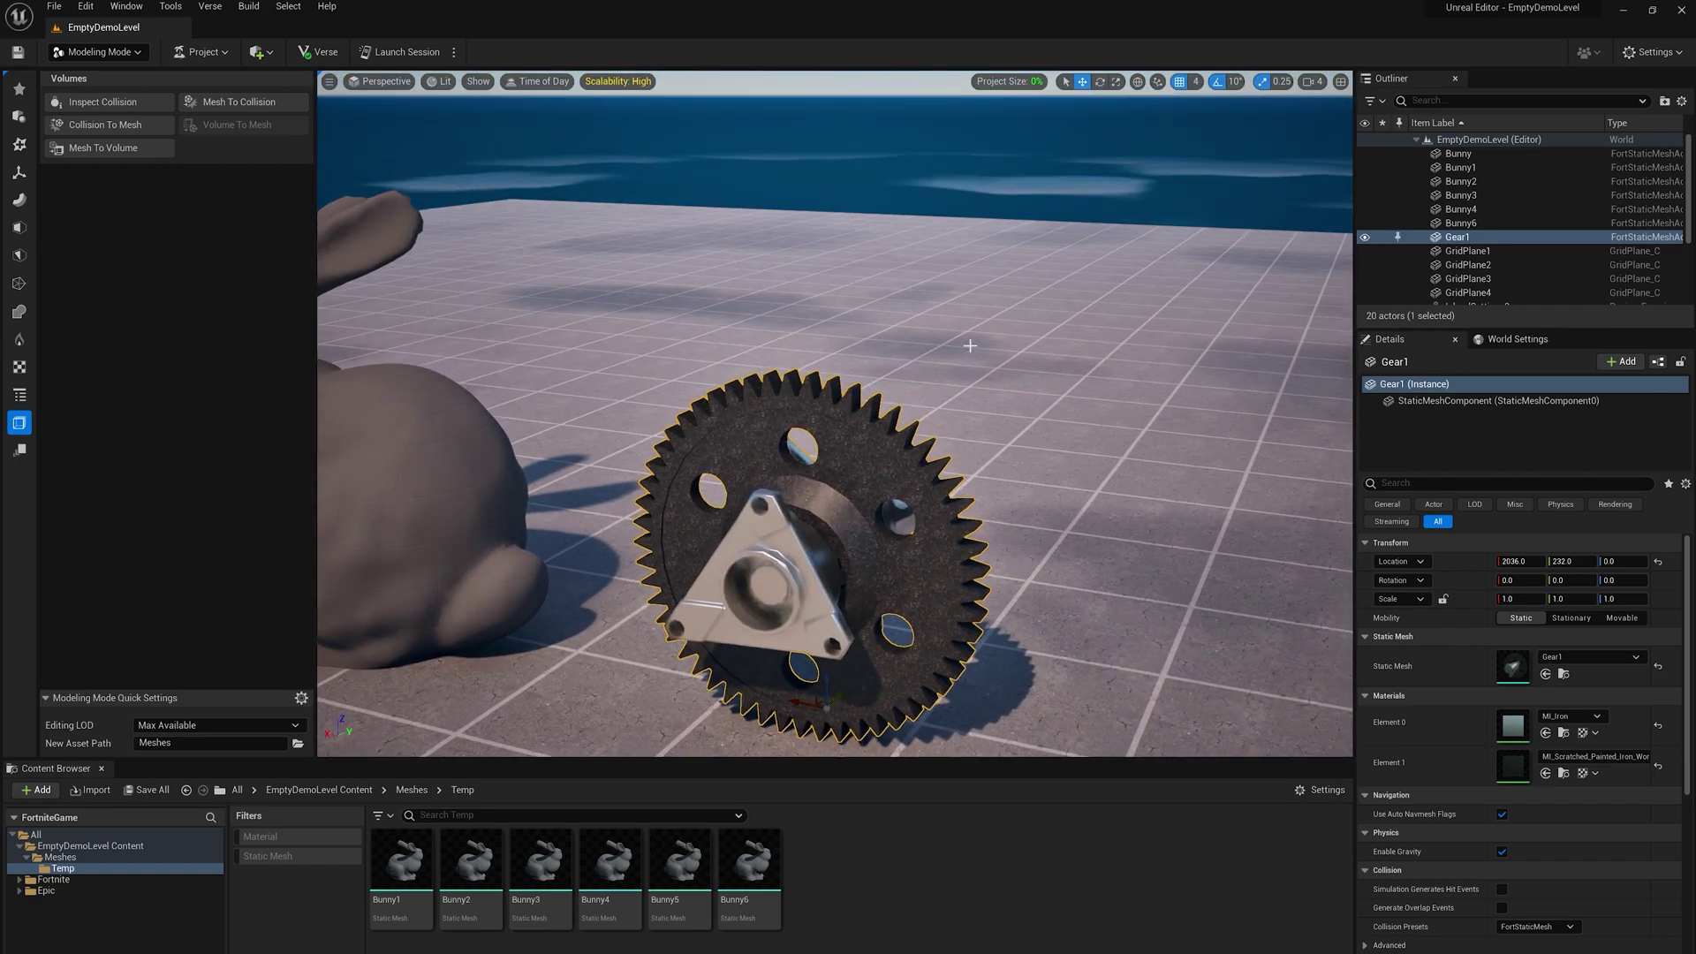
Bring the row of bunny copies starting with Bunny1 into view and switch the viewport to Player Collision.
{"action": "right_click_drag", "start_coordinate": [969, 345], "coordinate": [1194, 344]}
{"action": "left_click", "coordinate": [1125, 229]}
{"action": "key", "text": "f"}
{"action": "key", "text": "s"}
{"action": "key", "text": "d"}
{"action": "scroll", "coordinate": [1299, 348], "scroll_direction": "down", "scroll_amount": 3}
{"action": "middle_click_drag", "start_coordinate": [791, 145], "coordinate": [892, 163]}
{"action": "left_click", "coordinate": [478, 82]}
{"action": "left_click", "coordinate": [441, 81]}
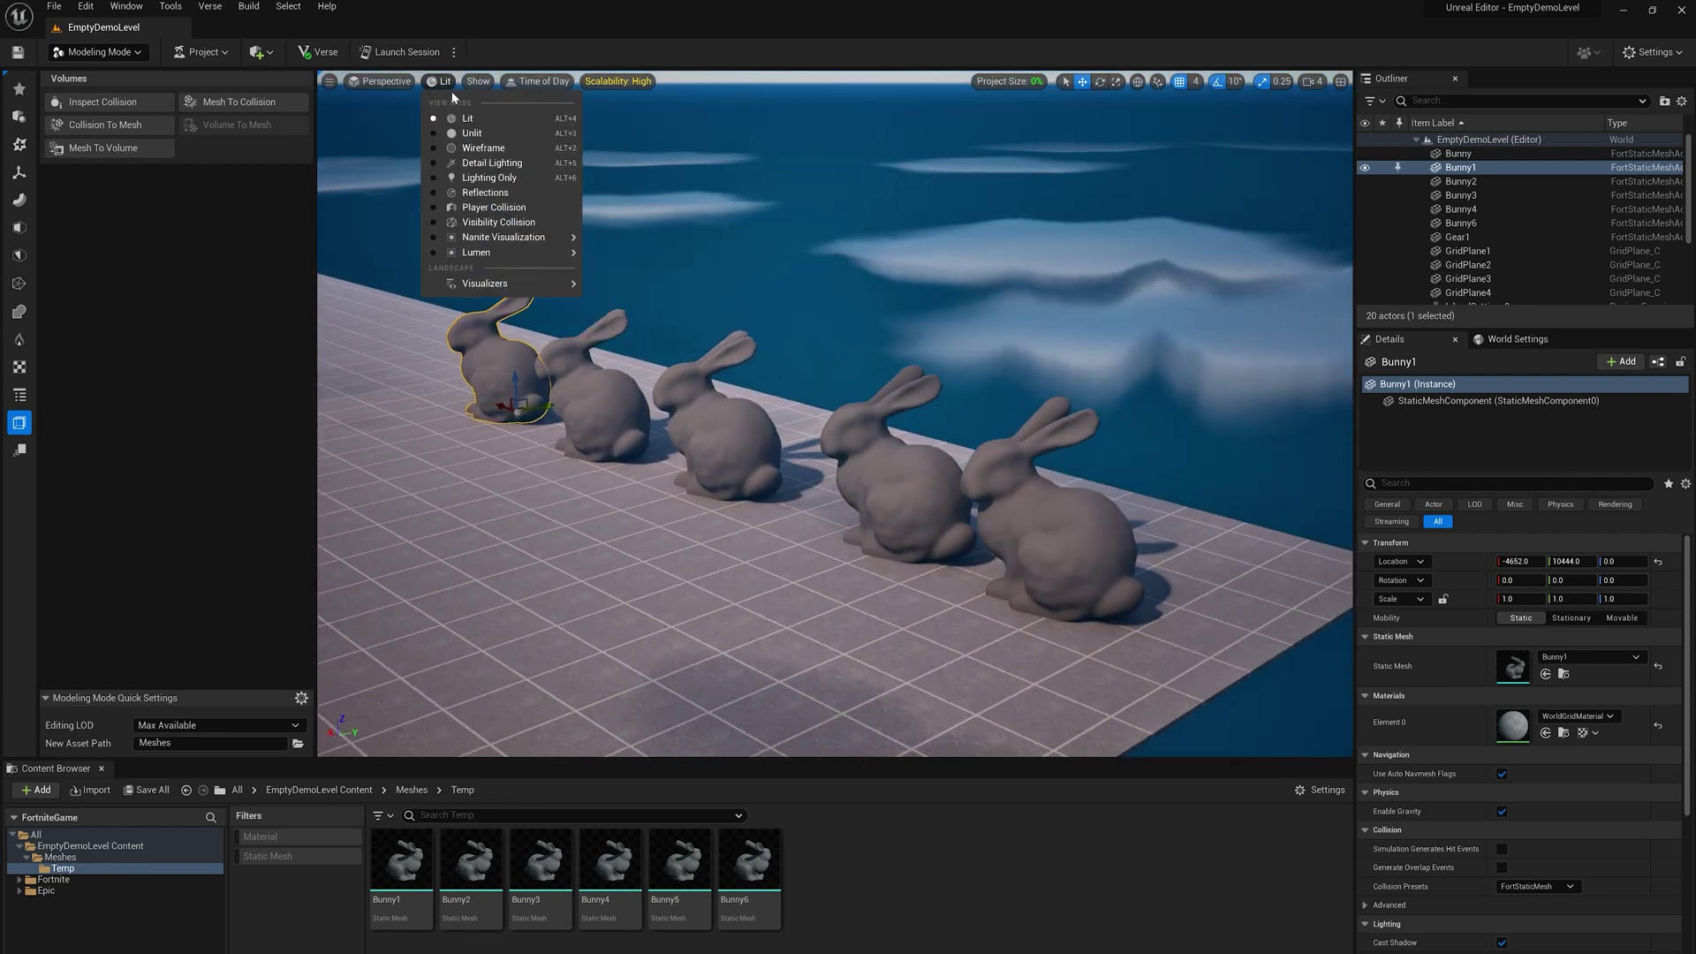
{"action": "left_click", "coordinate": [434, 208]}
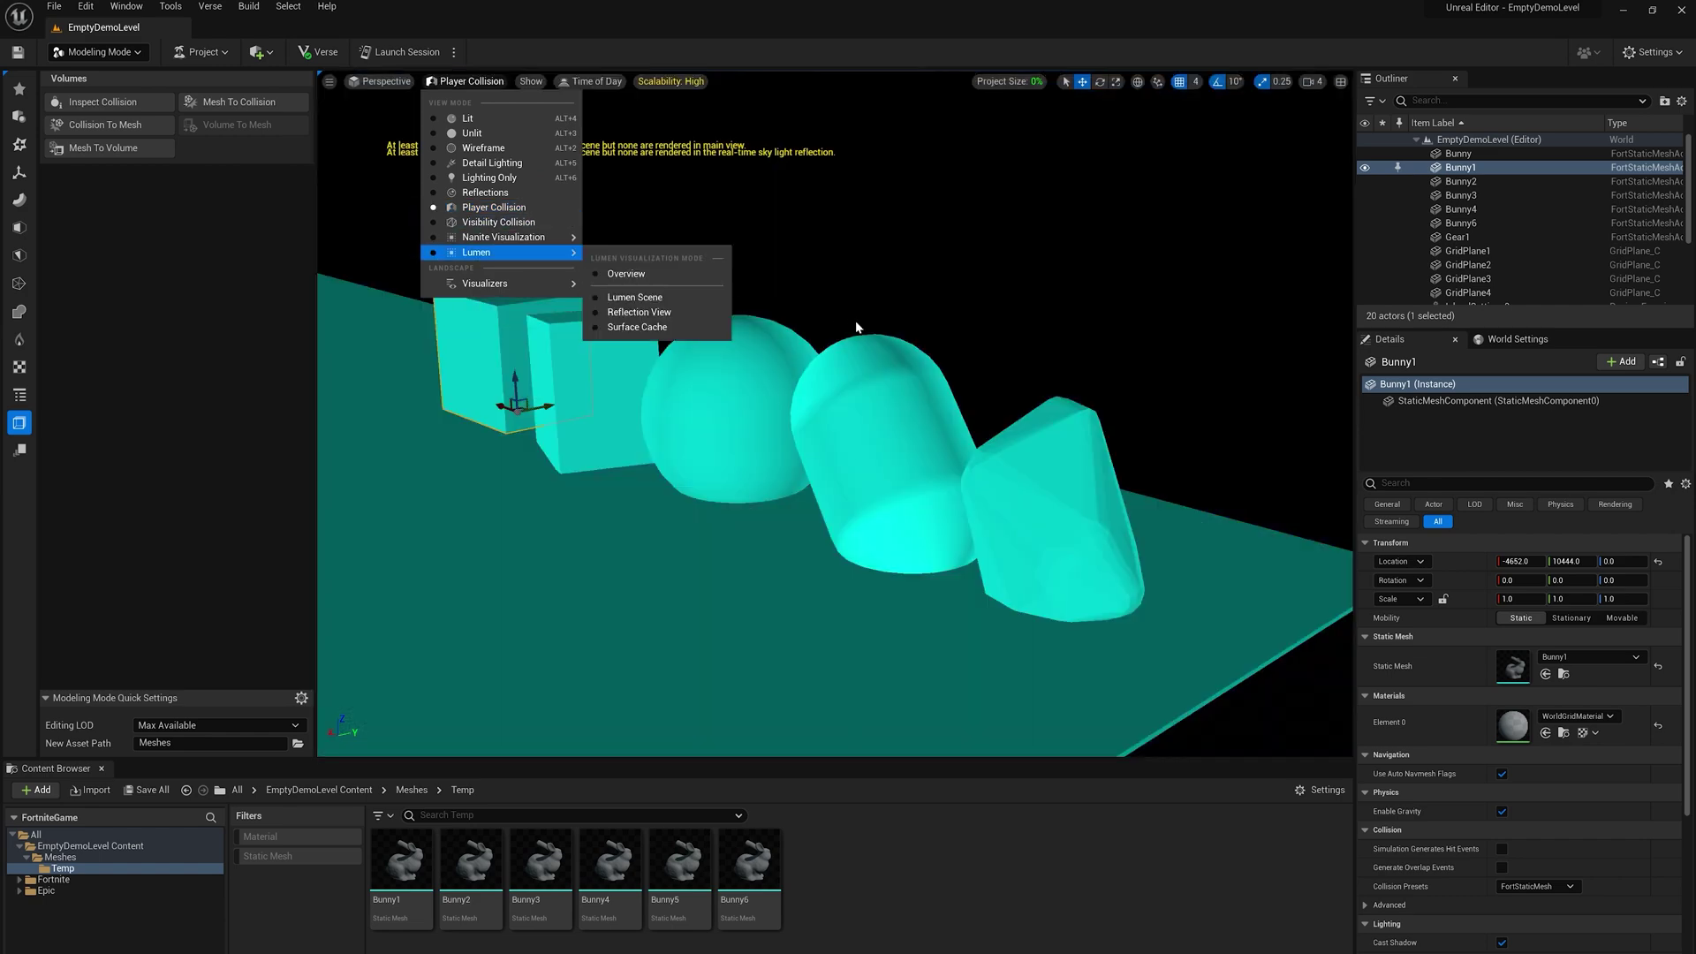
Examine the different simple collision shapes along the row of bunny copies, from the boxes to the convex hull.
{"action": "mouse_move", "coordinate": [872, 315]}
{"action": "right_mouse_down"}
{"action": "mouse_move", "coordinate": [972, 283]}
{"action": "mouse_move", "coordinate": [872, 315]}
{"action": "right_mouse_up"}
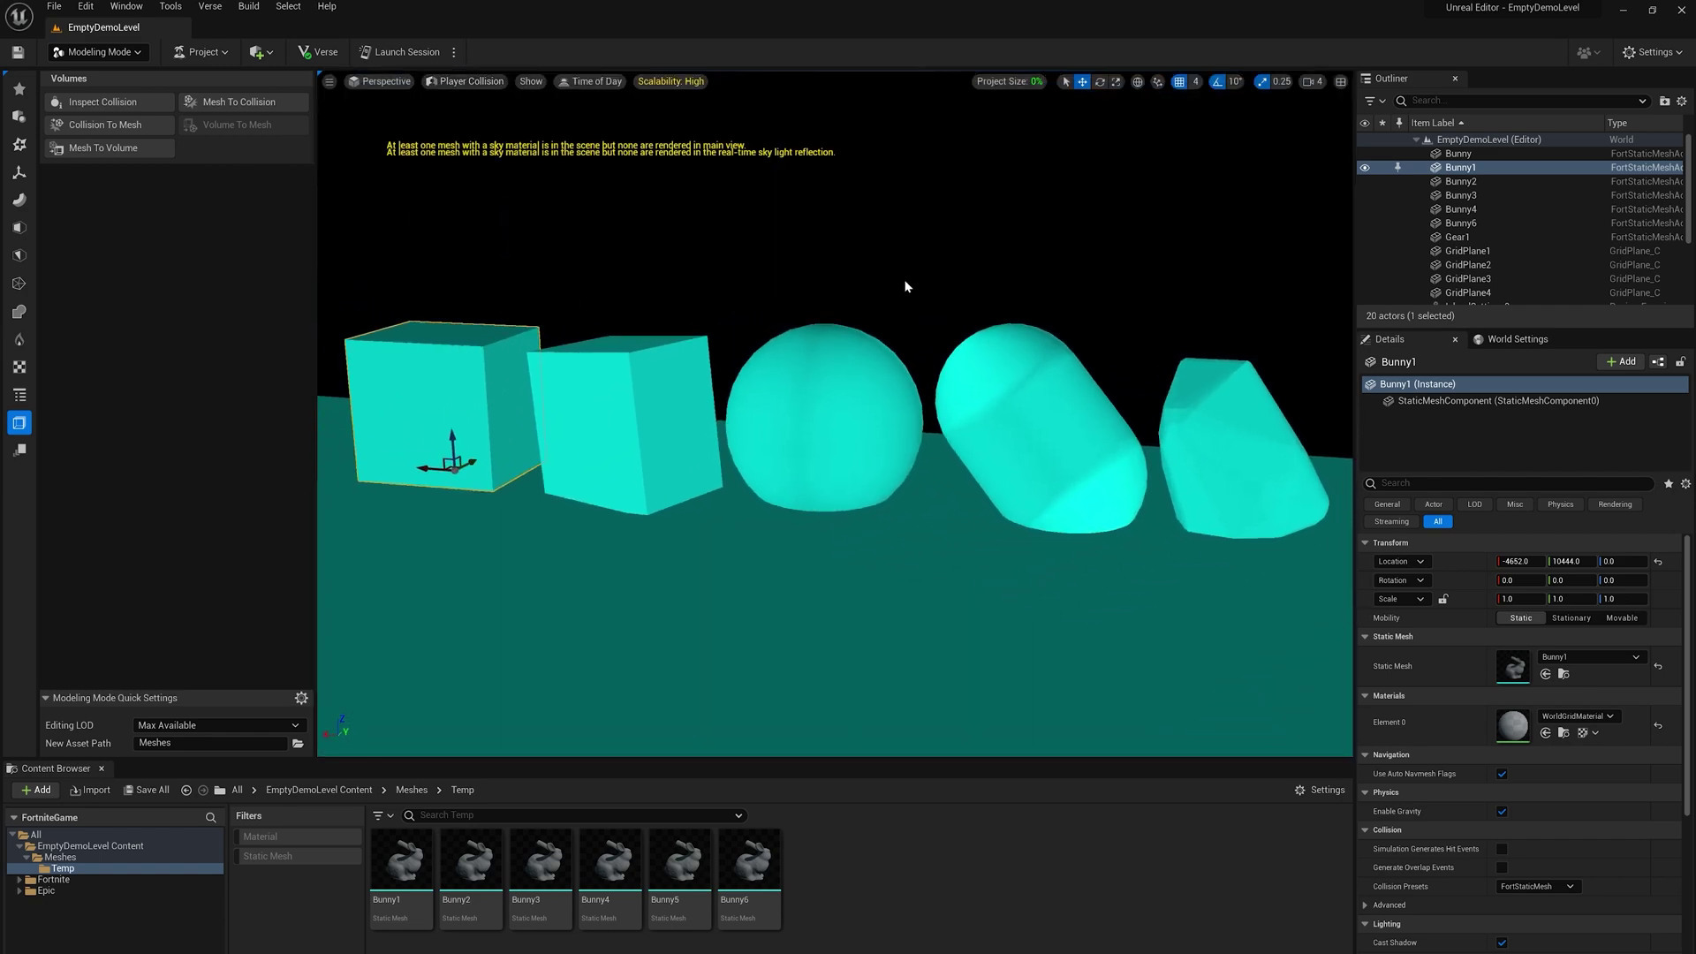
{"action": "right_click_drag", "start_coordinate": [476, 343], "coordinate": [609, 379]}
{"action": "scroll", "coordinate": [610, 370], "scroll_direction": "up", "scroll_amount": 2}
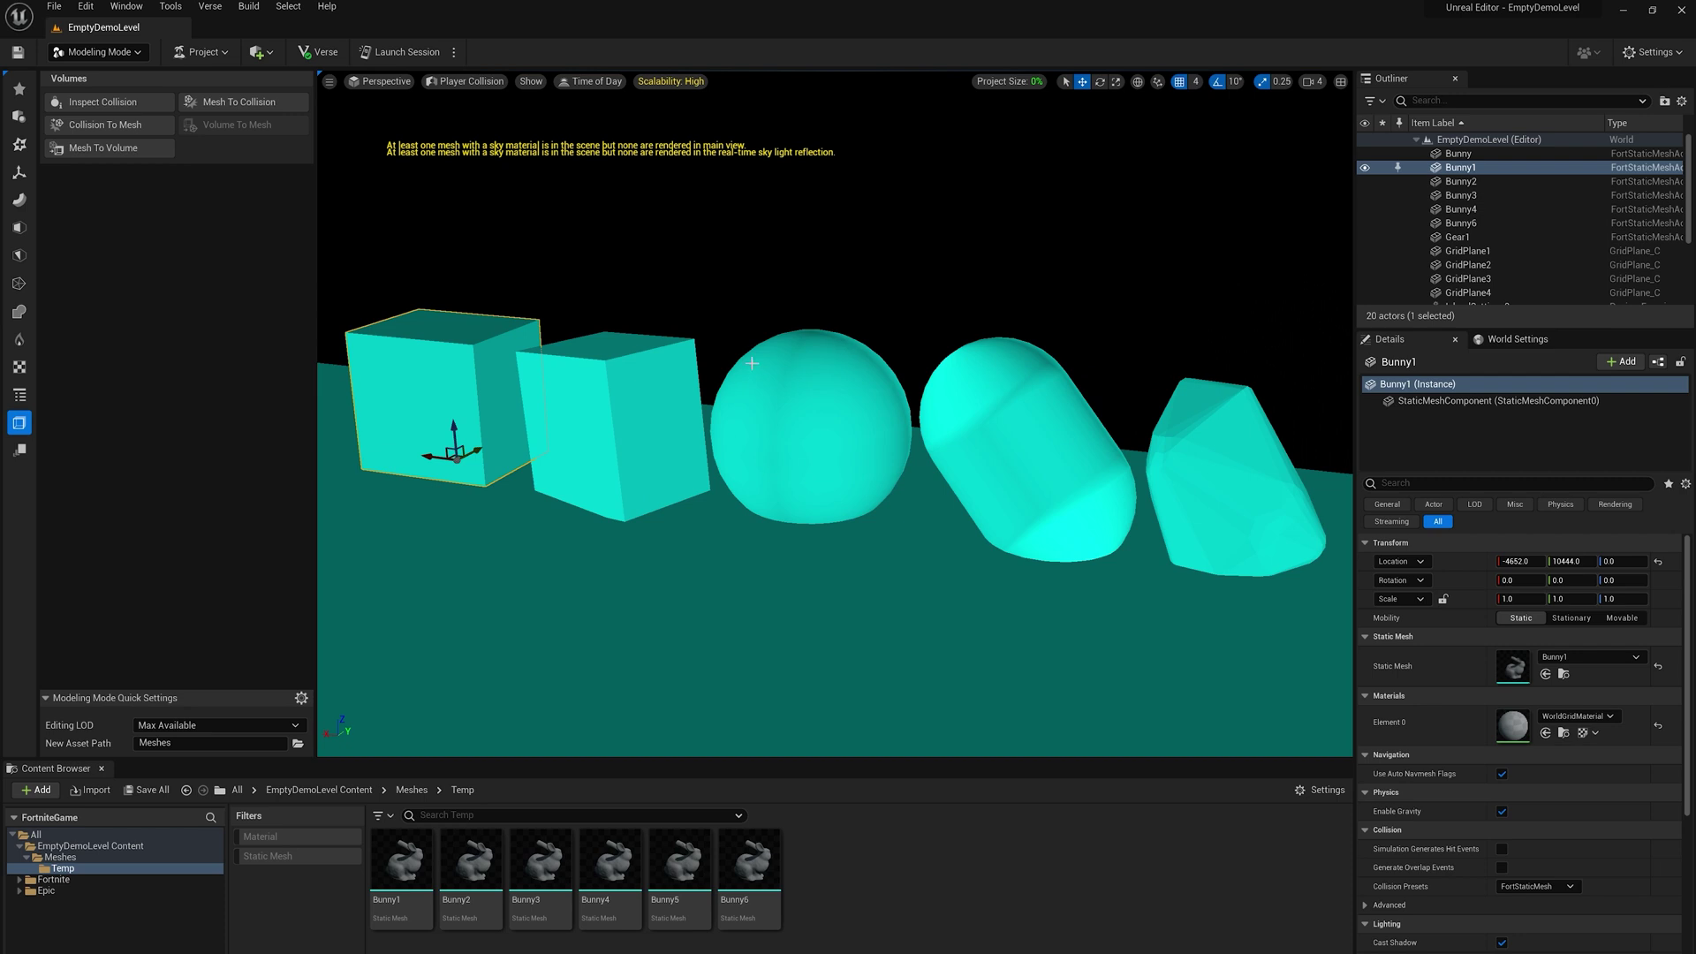
{"action": "right_click_drag", "start_coordinate": [812, 378], "coordinate": [985, 461]}
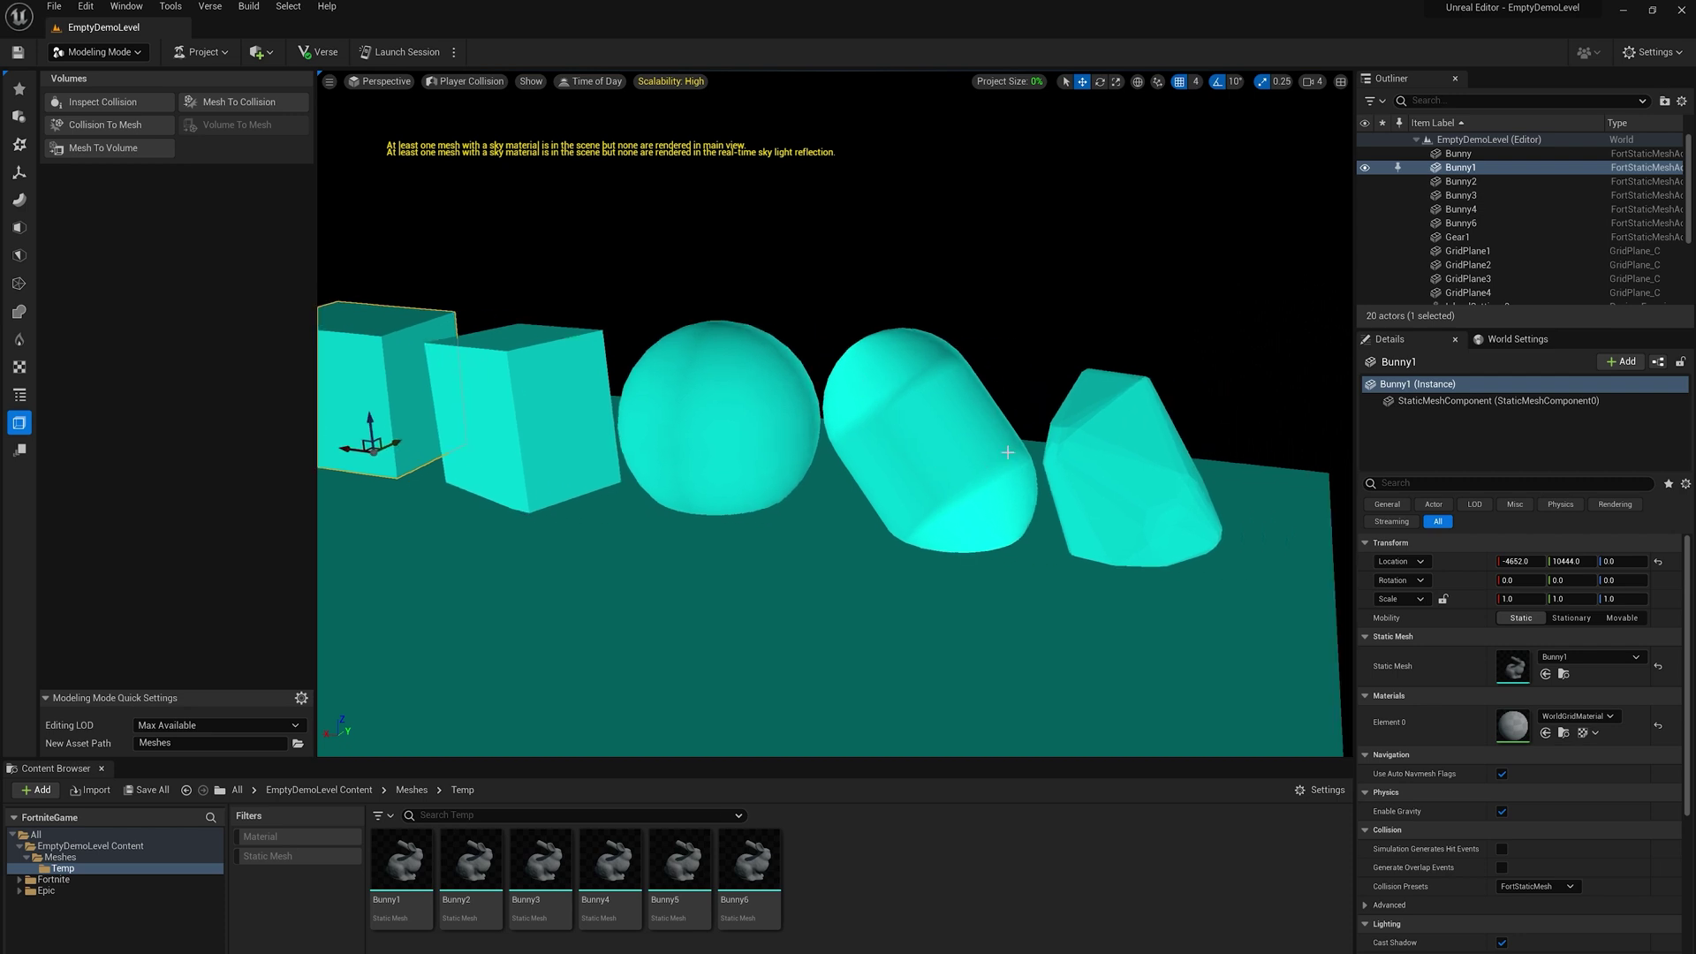
{"action": "right_click_drag", "start_coordinate": [1006, 452], "coordinate": [1071, 446]}
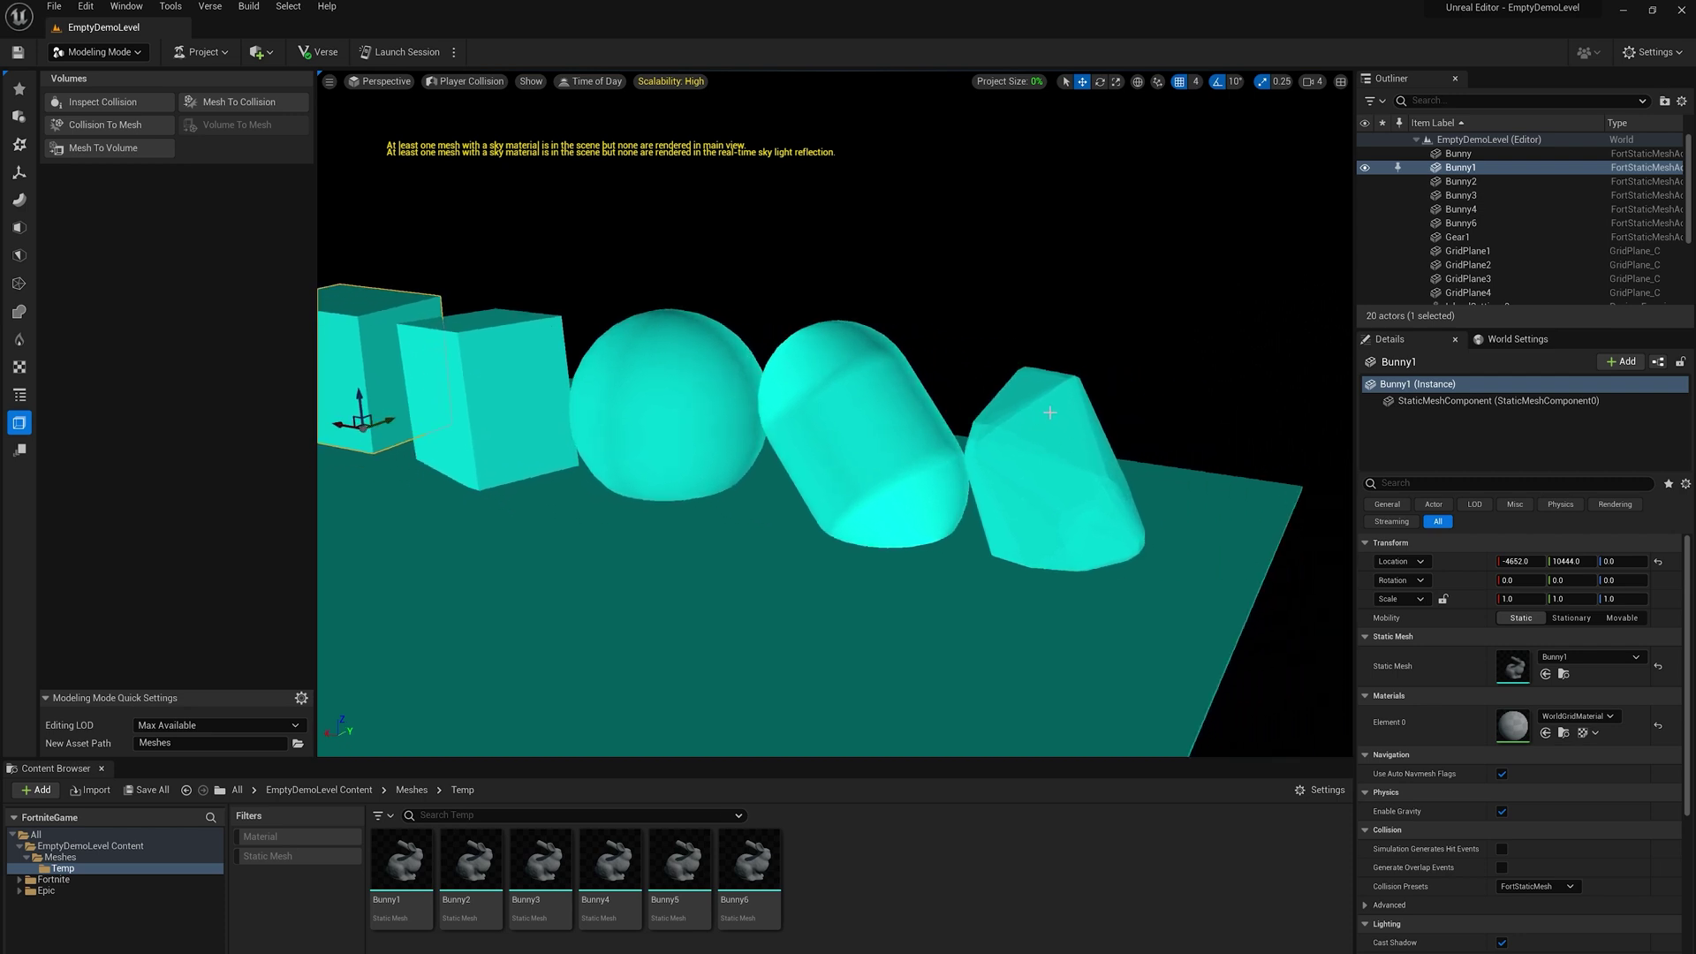
{"action": "scroll", "coordinate": [1050, 413], "scroll_direction": "up", "scroll_amount": 2}
{"action": "middle_click_drag", "start_coordinate": [1049, 412], "coordinate": [1020, 462]}
{"action": "scroll", "coordinate": [980, 445], "scroll_direction": "up", "scroll_amount": 2}
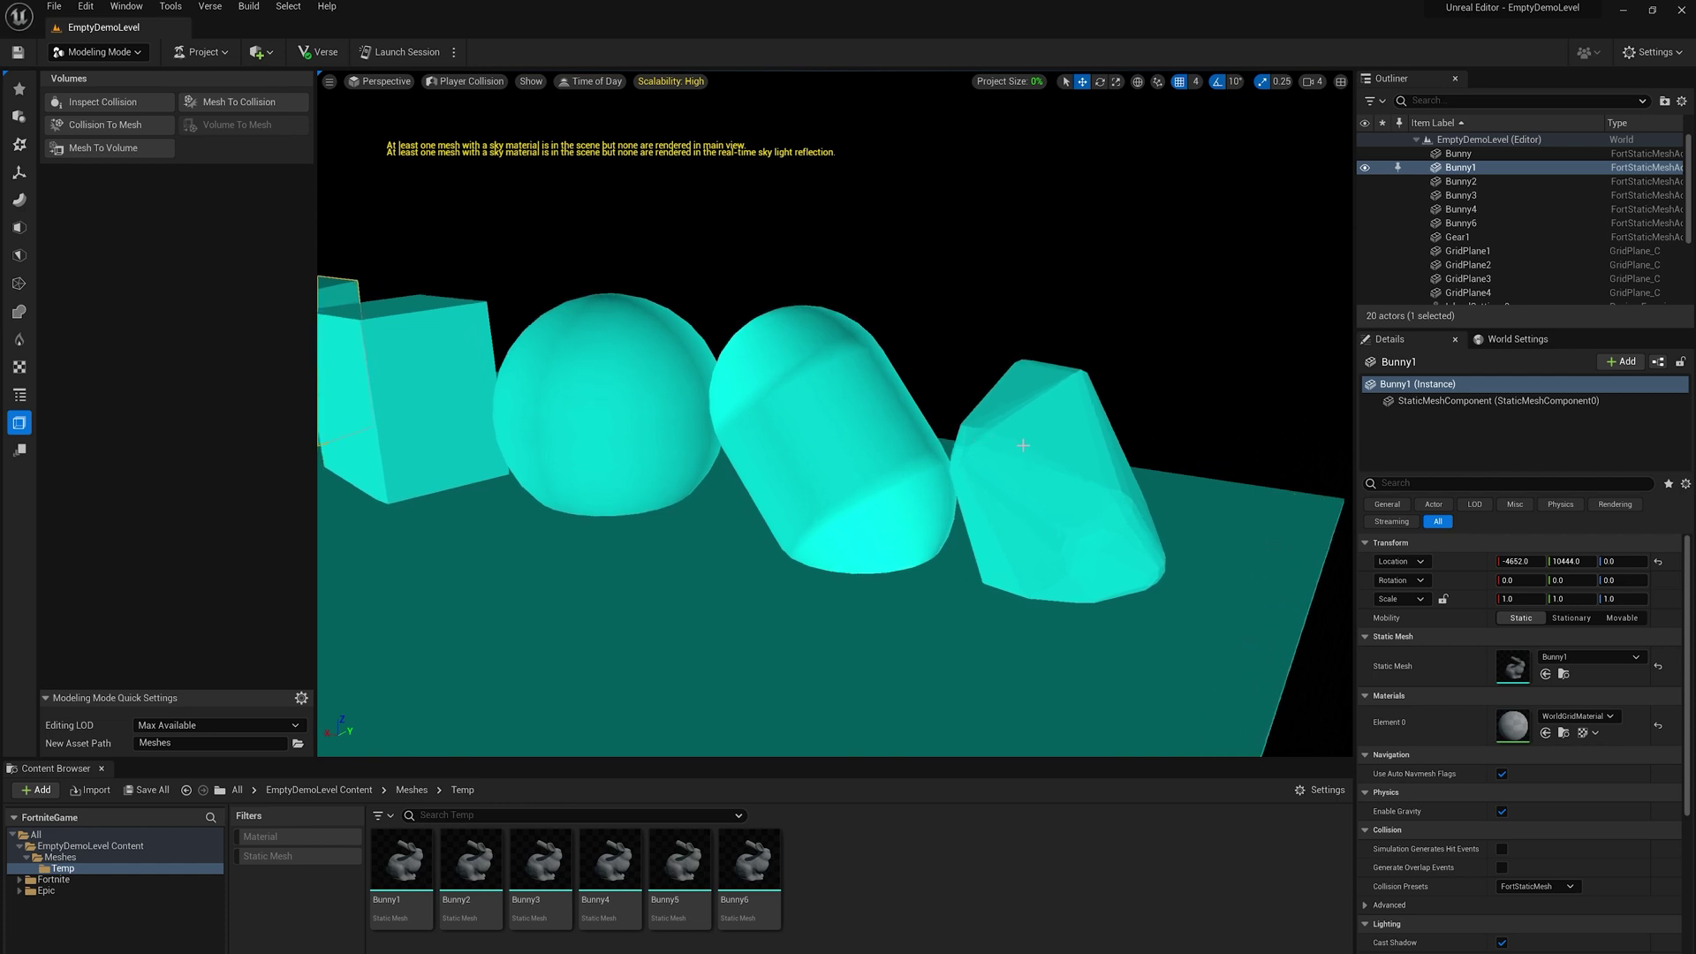
{"action": "middle_click_drag", "start_coordinate": [1041, 440], "coordinate": [776, 342]}
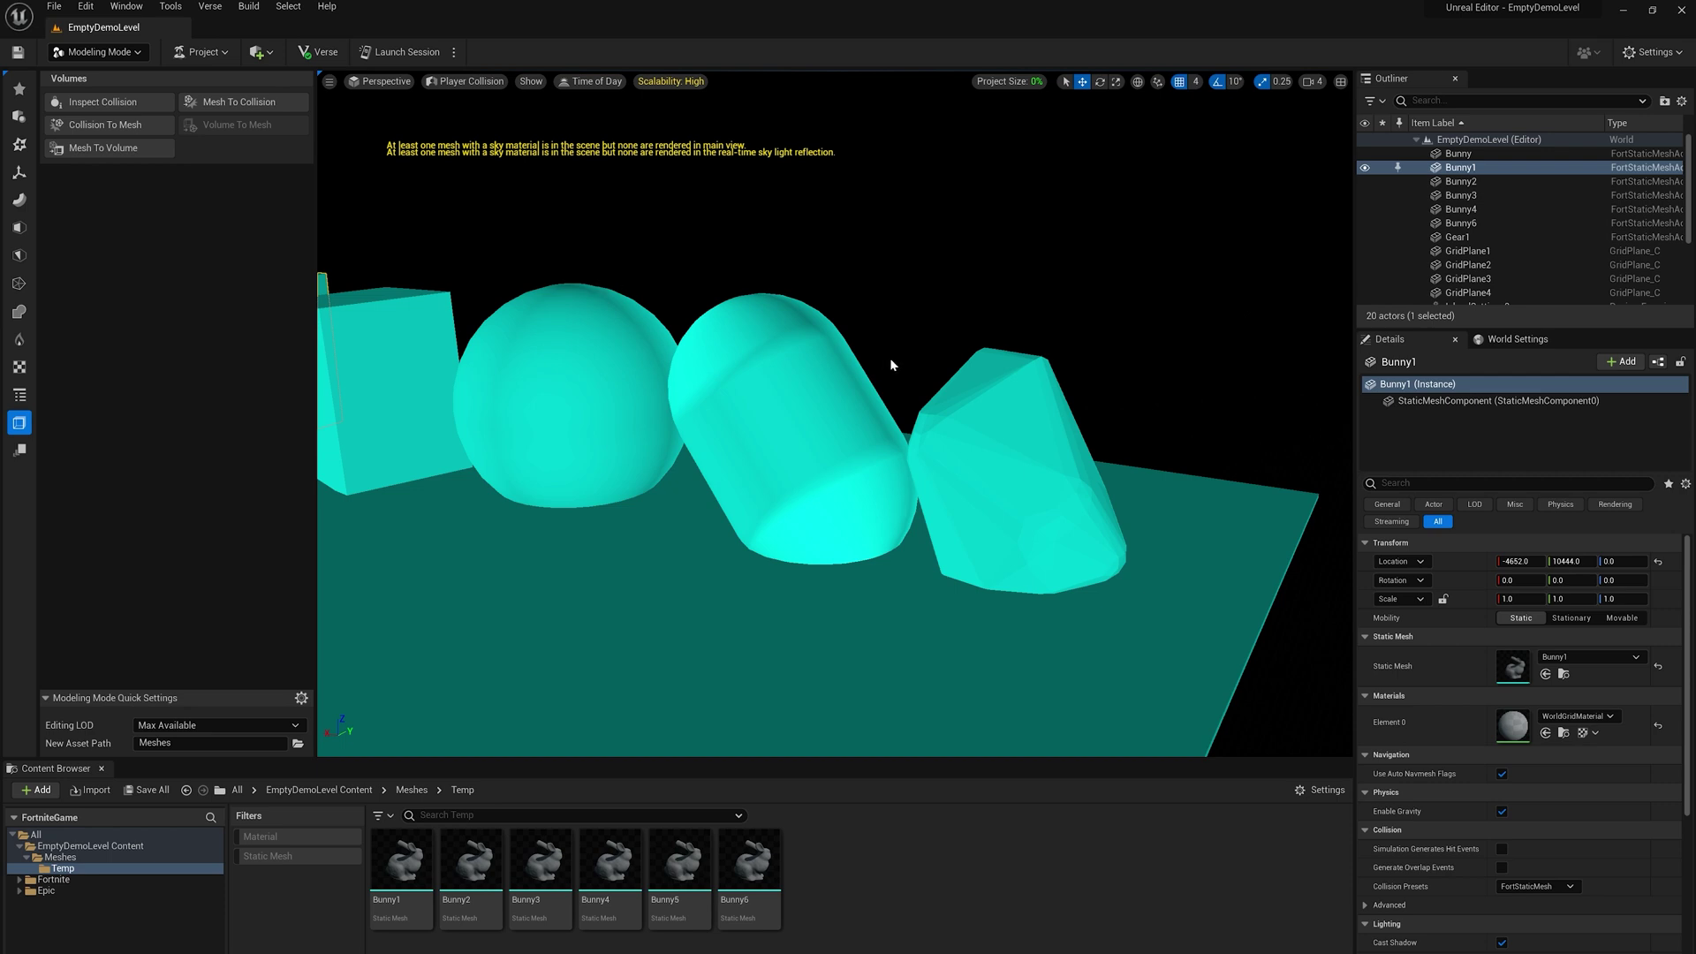
{"action": "mouse_move", "coordinate": [1066, 484]}
{"action": "right_mouse_down"}
{"action": "mouse_move", "coordinate": [1080, 497]}
{"action": "mouse_move", "coordinate": [1060, 507]}
{"action": "mouse_move", "coordinate": [976, 495]}
{"action": "mouse_move", "coordinate": [1049, 484]}
{"action": "right_mouse_up"}
{"action": "right_click_drag", "start_coordinate": [954, 377], "coordinate": [962, 428]}
Return the viewport to Lit and select and frame the original Bunny beside the gear.
{"action": "left_click", "coordinate": [463, 81]}
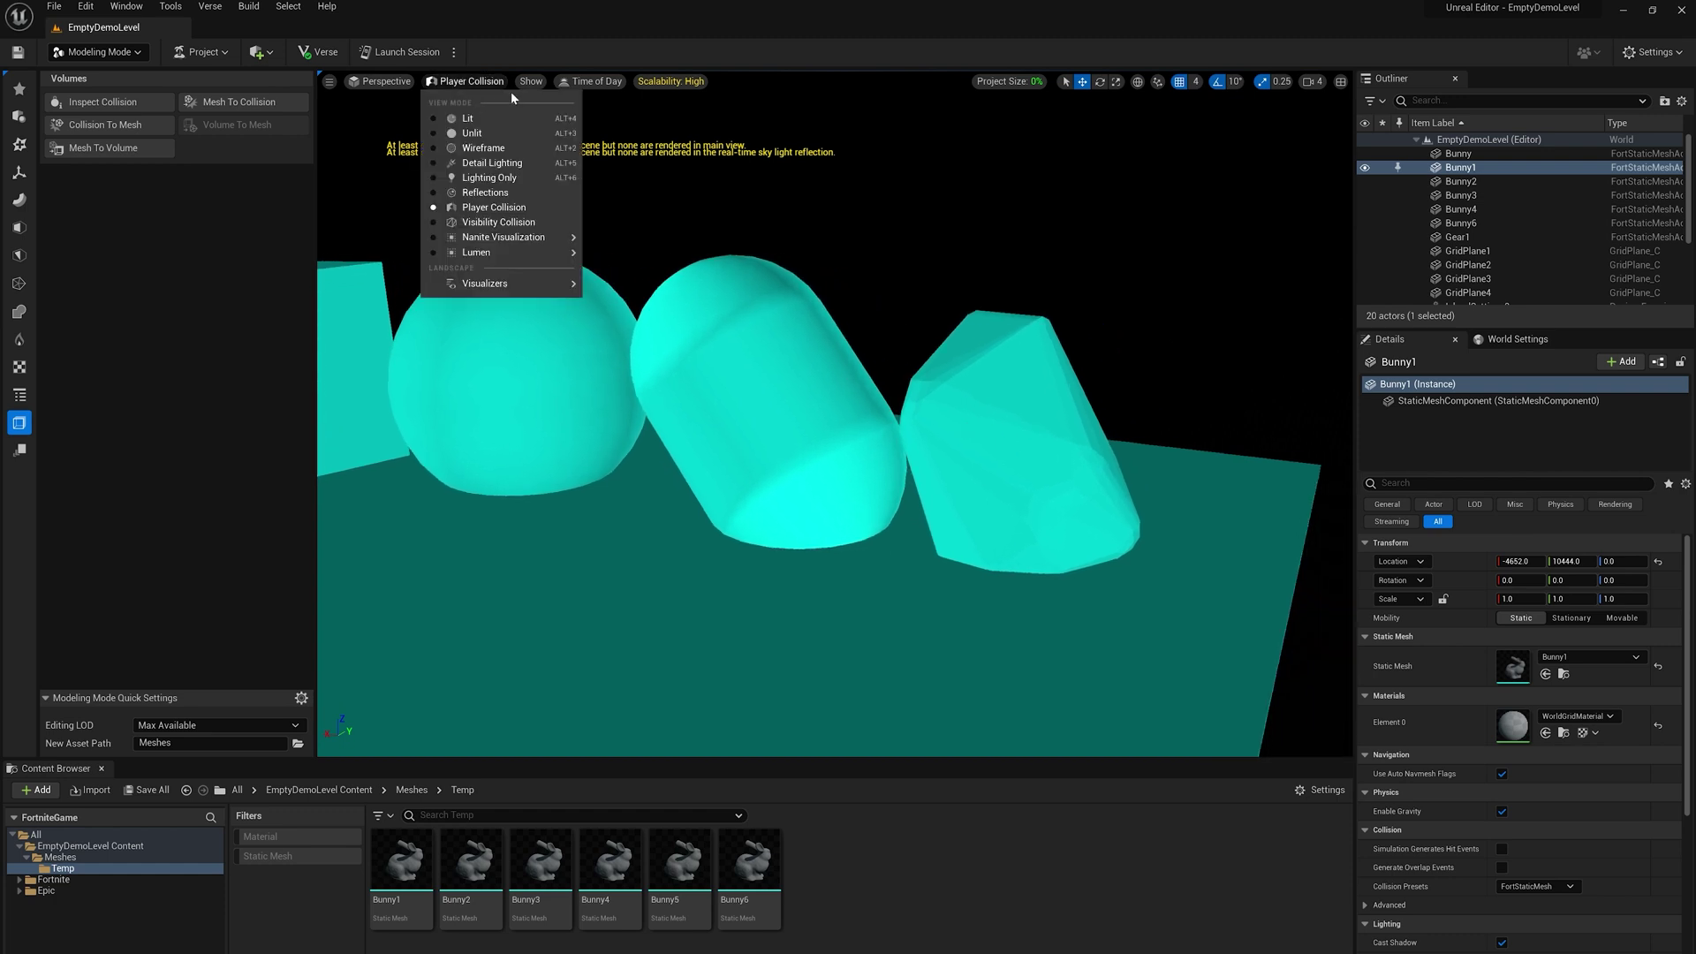
{"action": "left_click", "coordinate": [467, 118]}
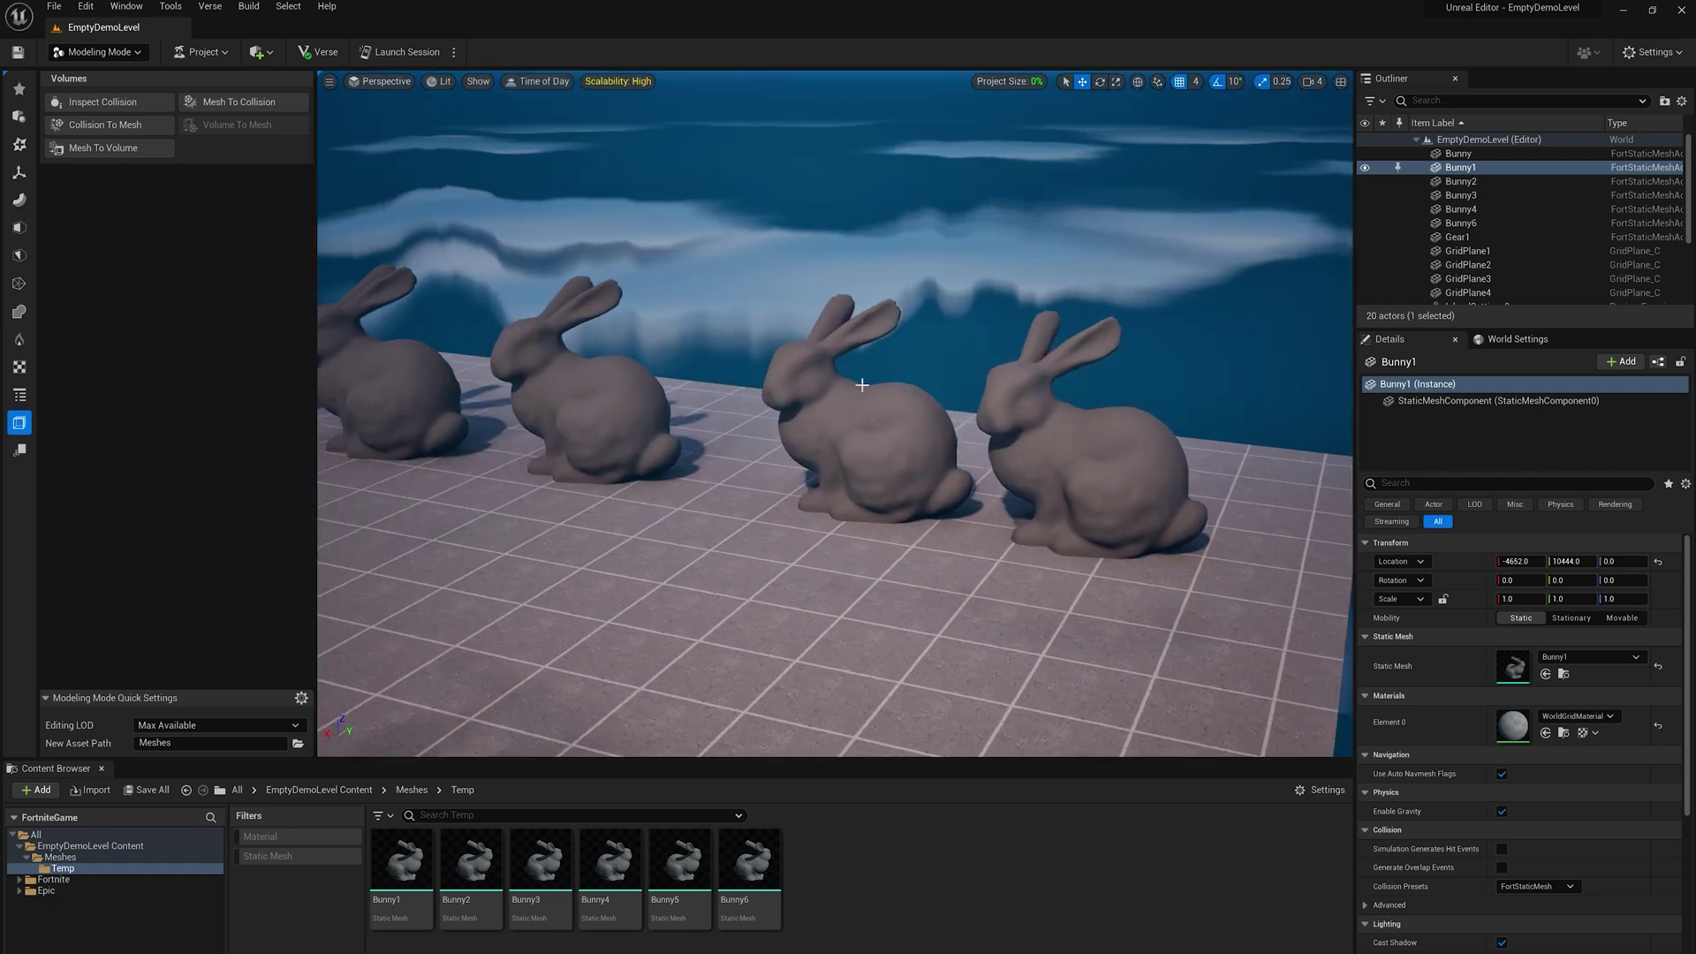
{"action": "double_click", "coordinate": [1466, 236]}
{"action": "right_click_drag", "start_coordinate": [1305, 279], "coordinate": [1148, 362]}
{"action": "mouse_move", "coordinate": [634, 405]}
{"action": "right_mouse_down"}
{"action": "mouse_move", "coordinate": [655, 418]}
{"action": "mouse_move", "coordinate": [649, 380]}
{"action": "mouse_move", "coordinate": [634, 405]}
{"action": "right_mouse_up"}
{"action": "left_click", "coordinate": [634, 403]}
{"action": "key", "text": "f"}
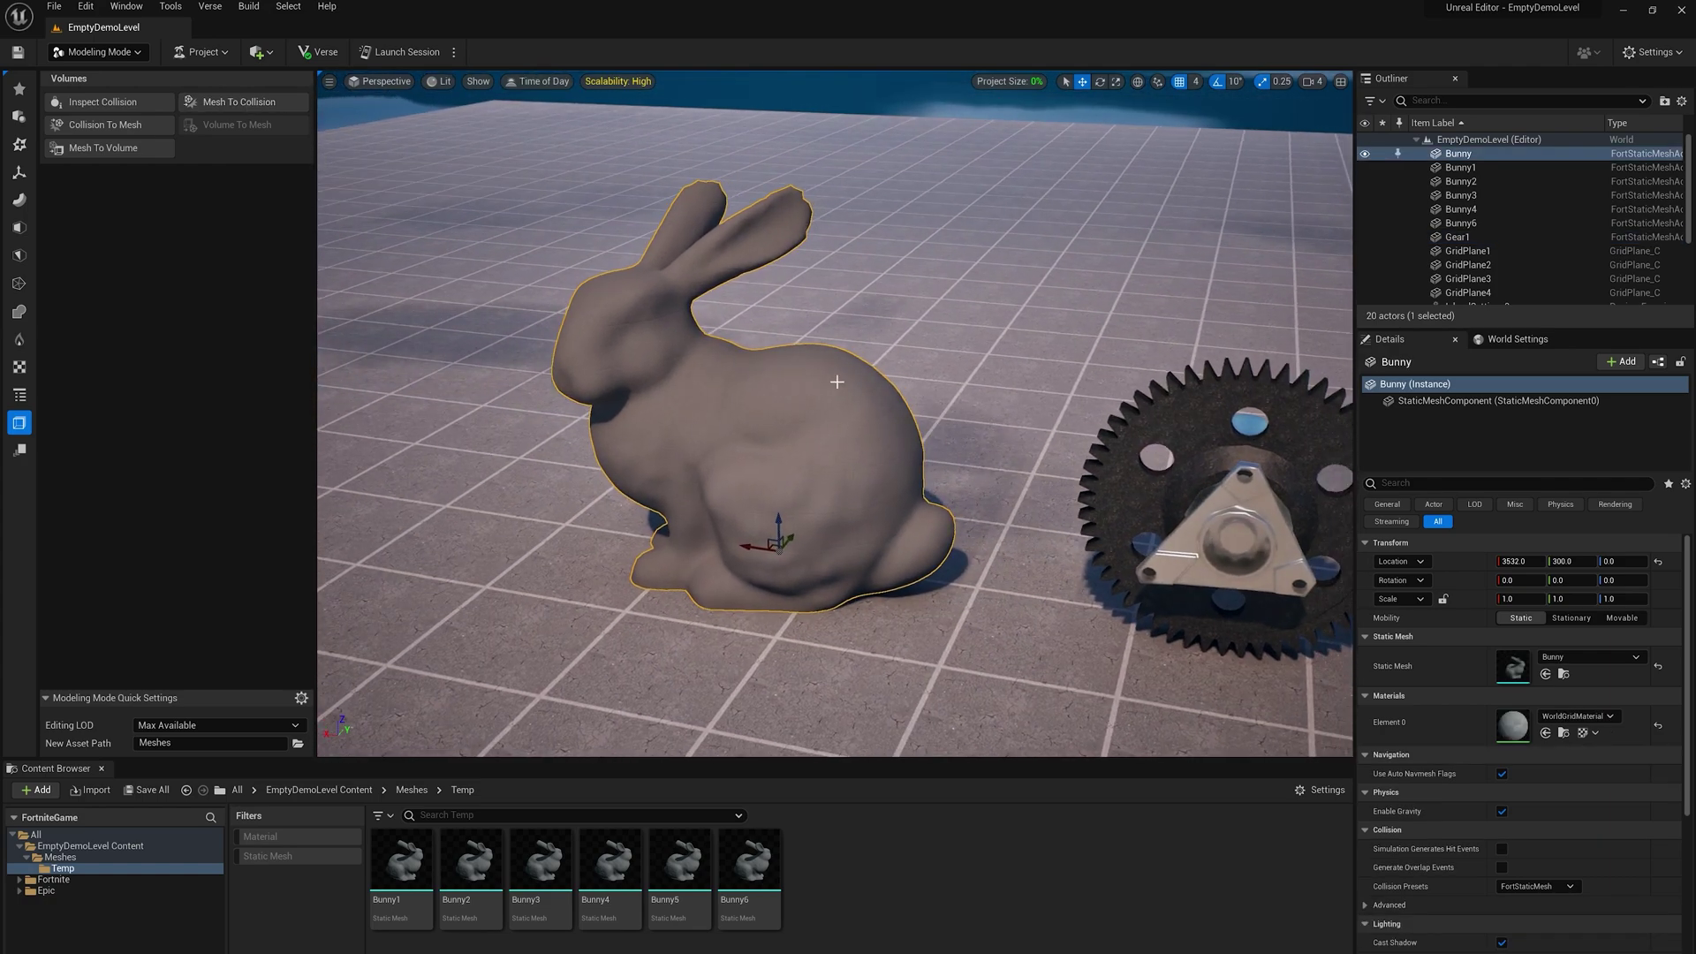
{"action": "middle_click_drag", "start_coordinate": [910, 421], "coordinate": [935, 429]}
{"action": "middle_click_drag", "start_coordinate": [834, 377], "coordinate": [878, 372]}
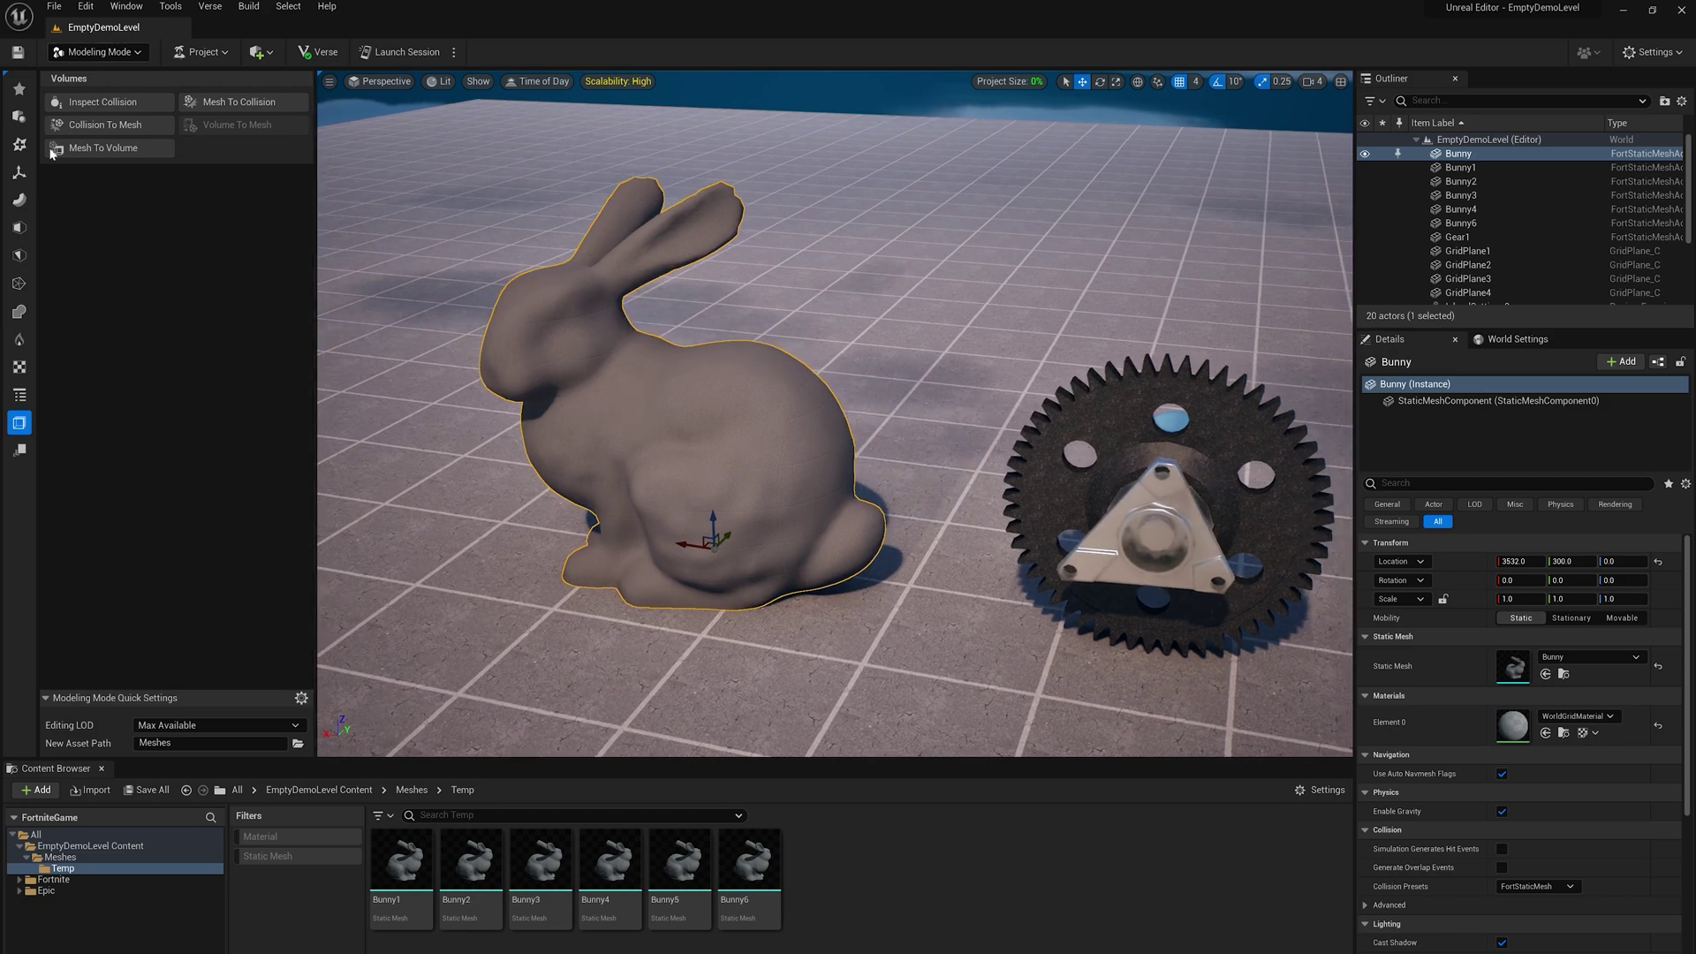
Start the Mesh To Collision tool on the bunny and examine its Aligned Boxes preview from several angles.
{"action": "left_click", "coordinate": [225, 104]}
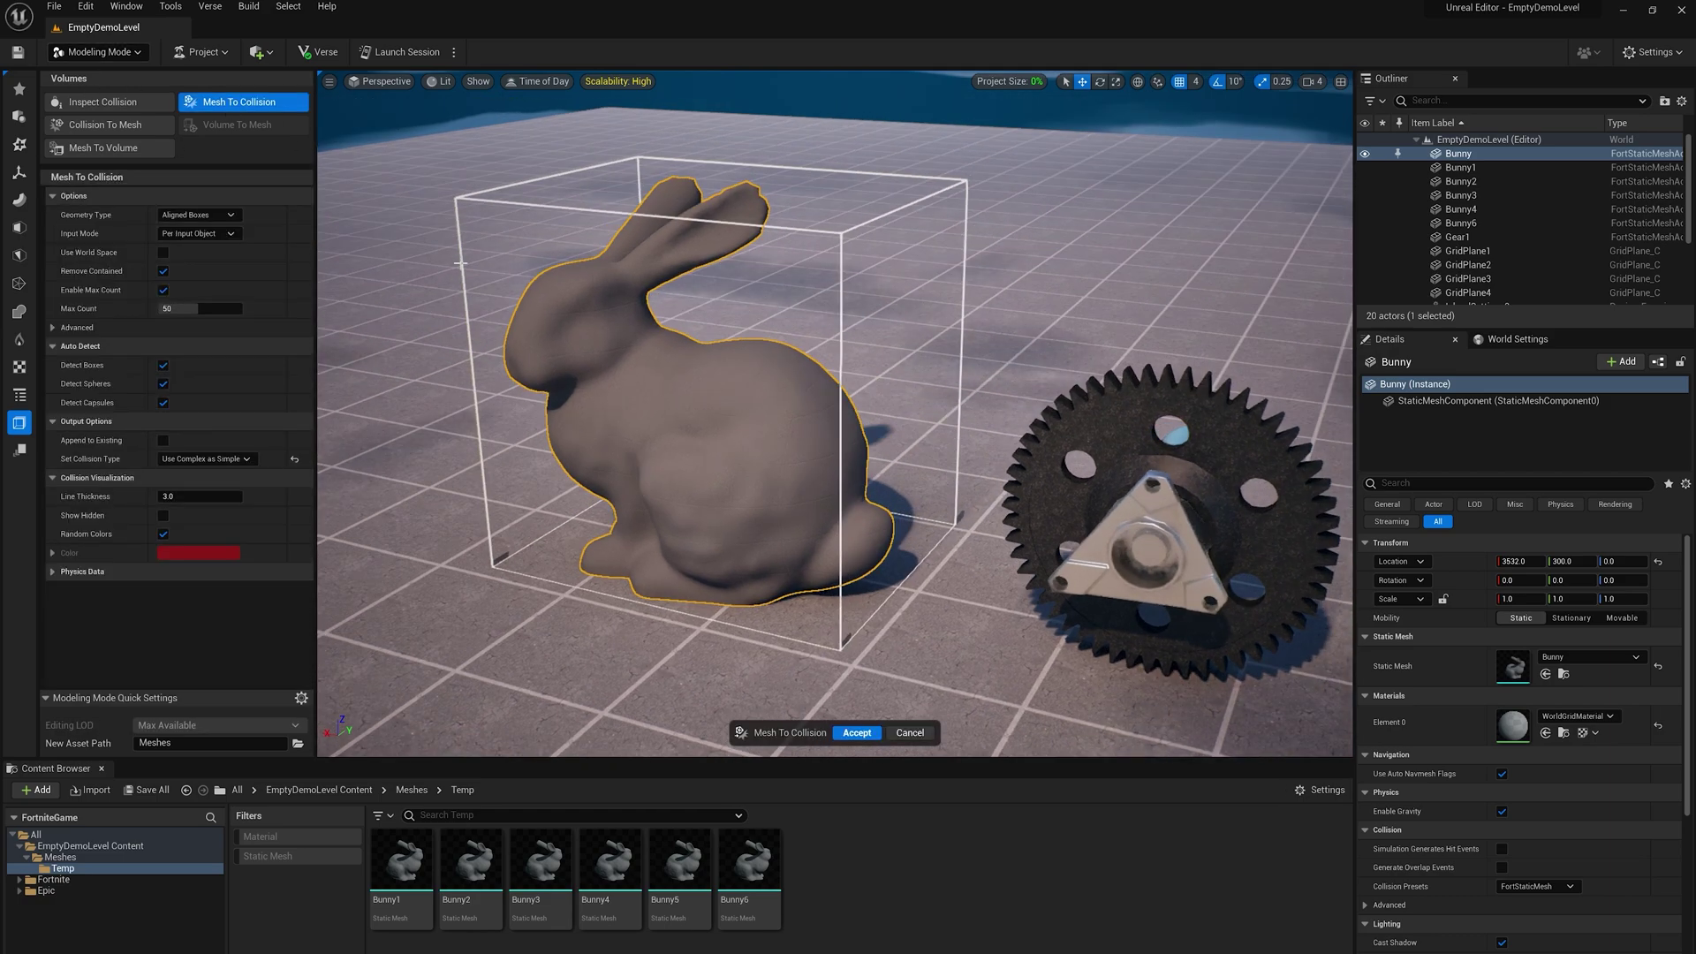
{"action": "right_click_drag", "start_coordinate": [670, 269], "coordinate": [622, 288]}
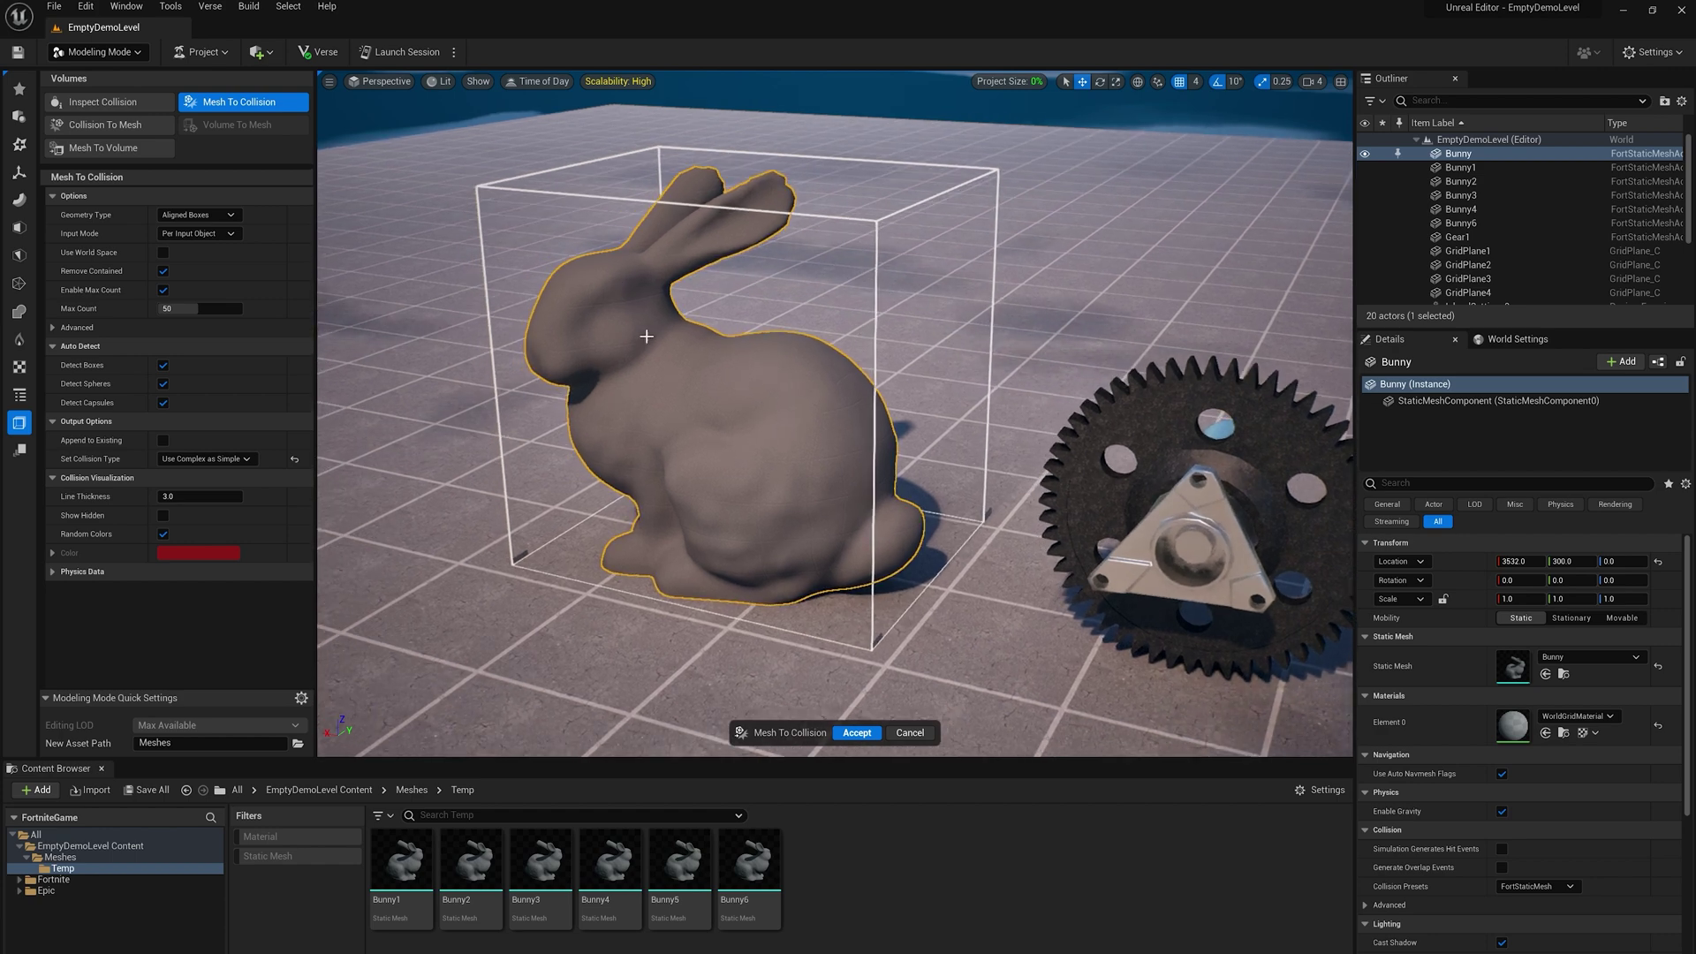
{"action": "left_click_drag", "start_coordinate": [738, 256], "coordinate": [722, 250], "text": "alt"}
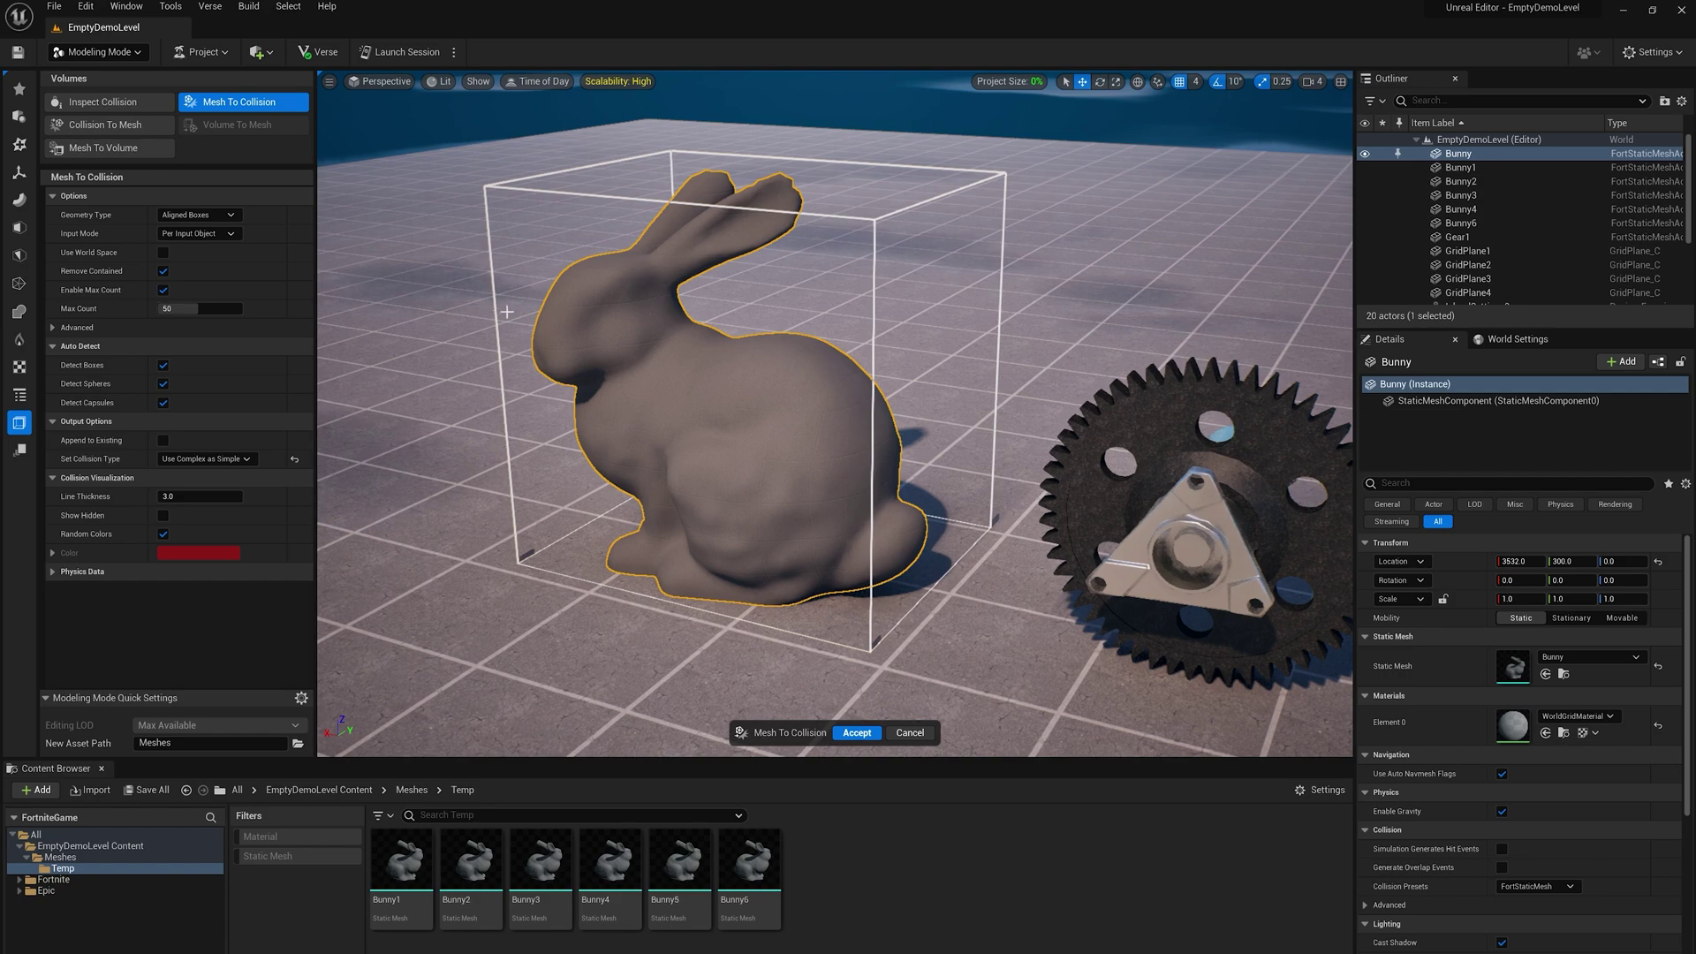
{"action": "right_click_drag", "start_coordinate": [624, 336], "coordinate": [605, 339]}
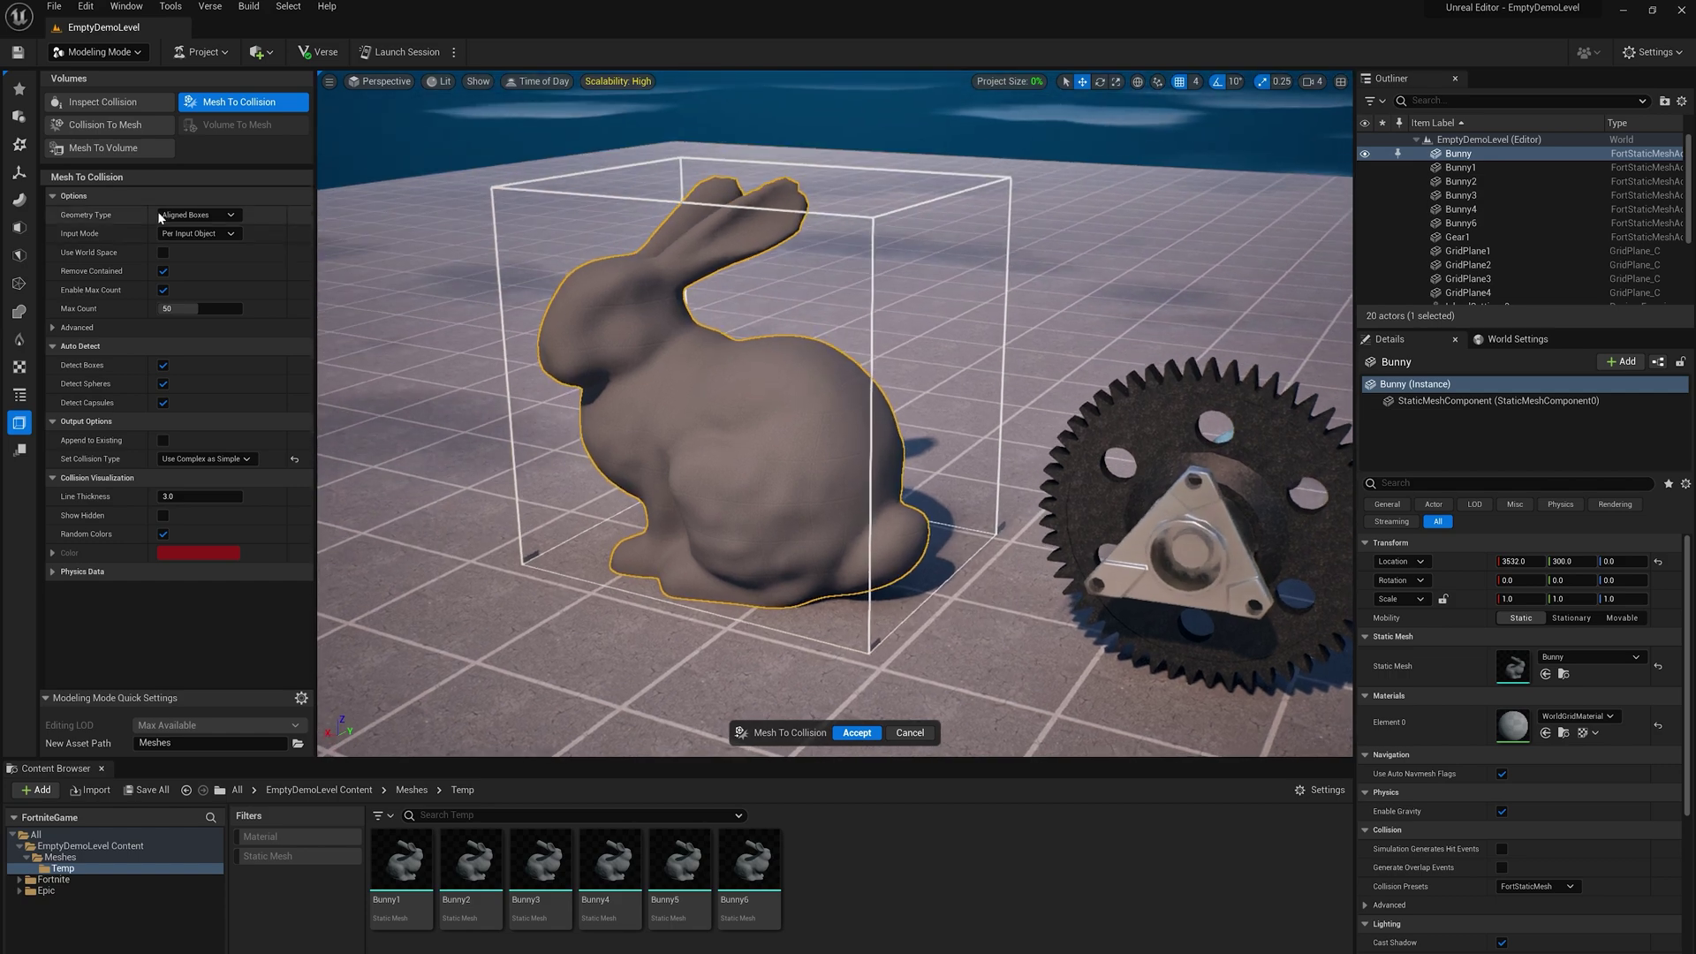
{"action": "right_click_drag", "start_coordinate": [348, 256], "coordinate": [328, 258]}
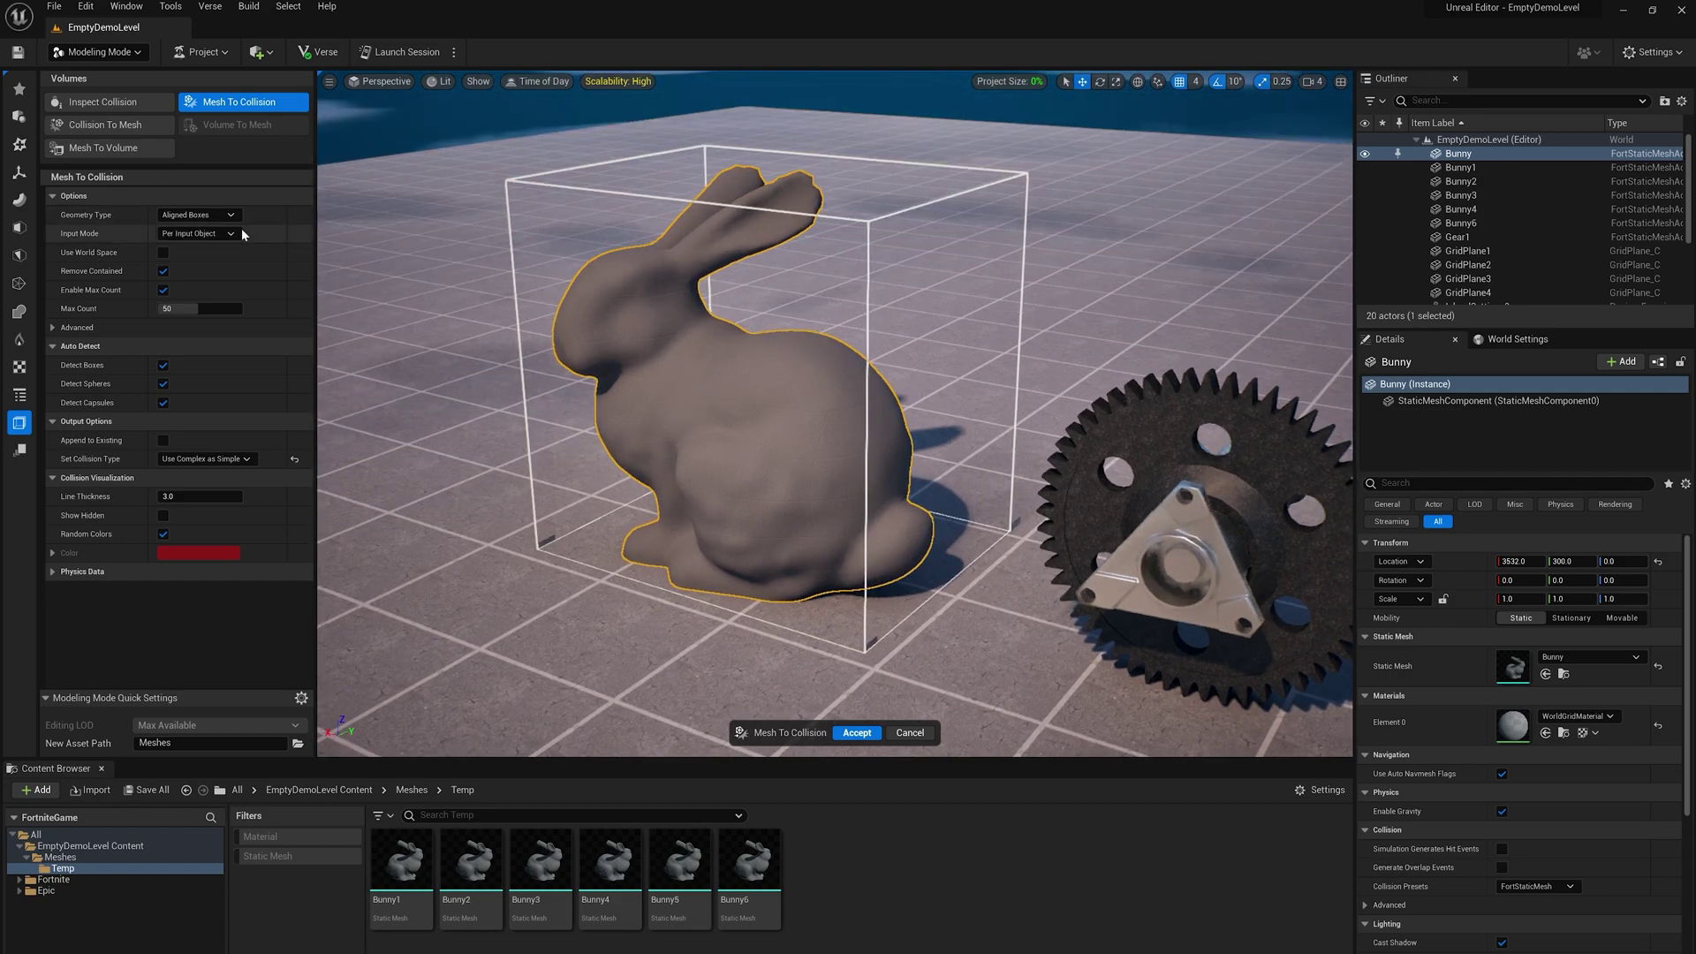
Set the Geometry Type to Oriented Boxes and orbit around the bunny to check the box fit.
{"action": "left_click", "coordinate": [196, 214]}
{"action": "left_click", "coordinate": [188, 257]}
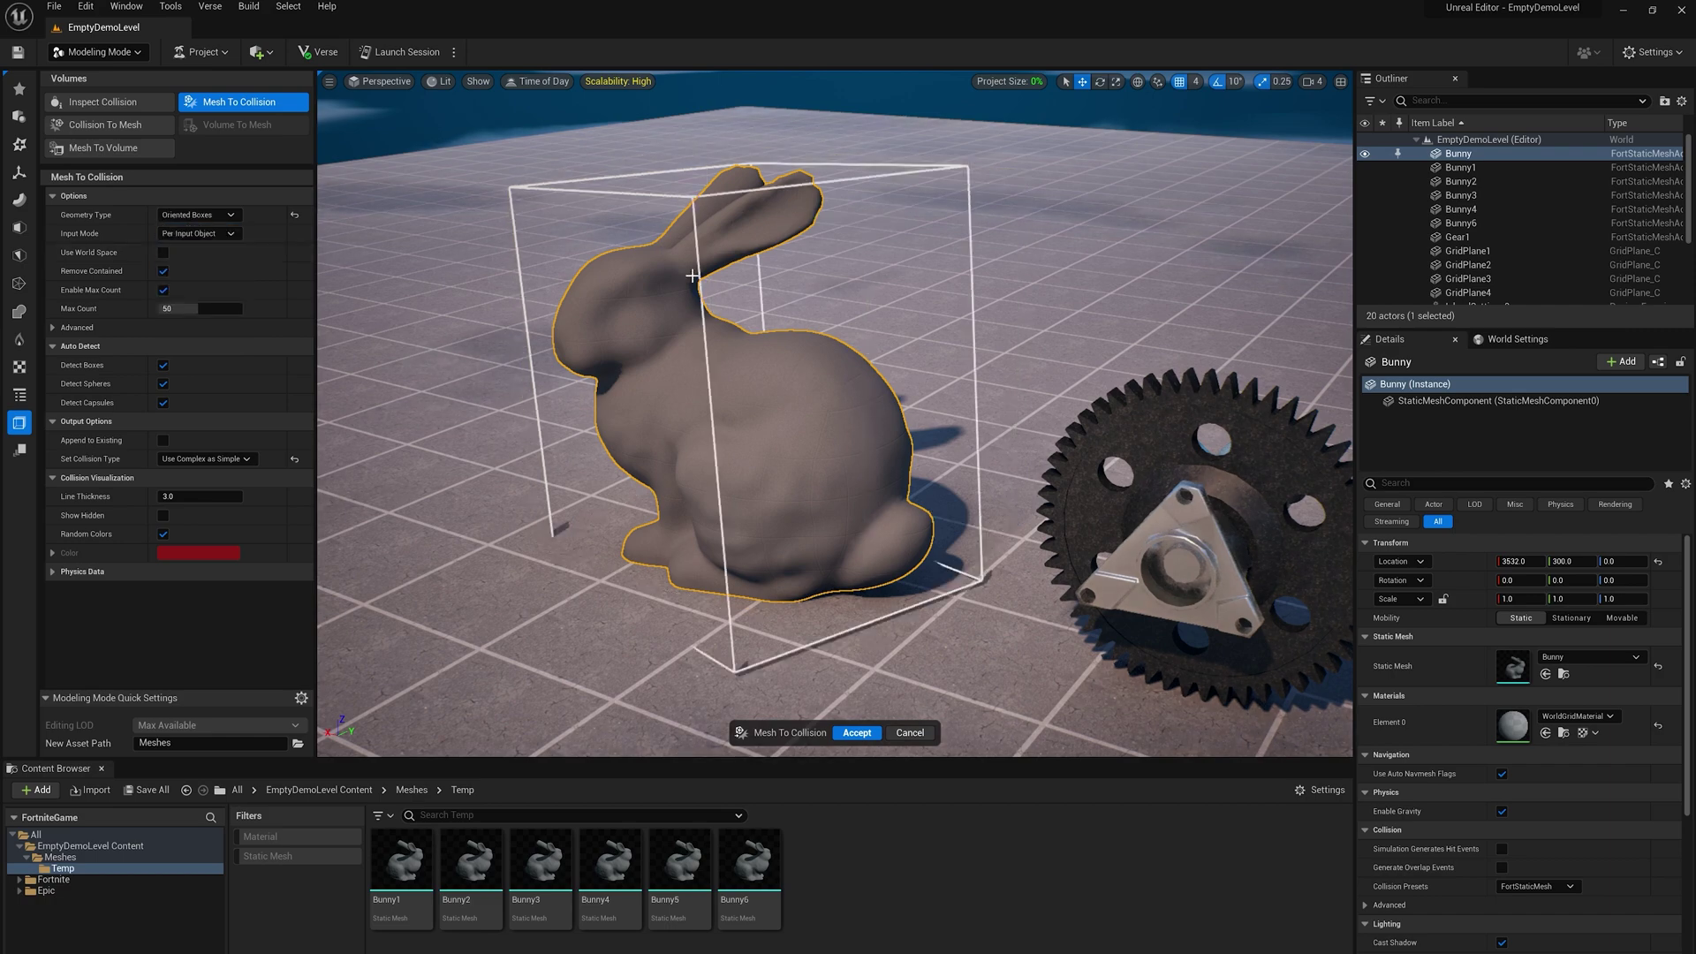
{"action": "left_click_drag", "start_coordinate": [630, 307], "coordinate": [386, 288], "text": "alt"}
{"action": "left_click_drag", "start_coordinate": [717, 345], "coordinate": [552, 397], "text": "alt"}
{"action": "right_click_drag", "start_coordinate": [672, 351], "coordinate": [698, 349]}
Set the Geometry Type to Minimal Spheres and check the sphere around the bunny.
{"action": "left_click", "coordinate": [196, 215]}
{"action": "left_click", "coordinate": [201, 269]}
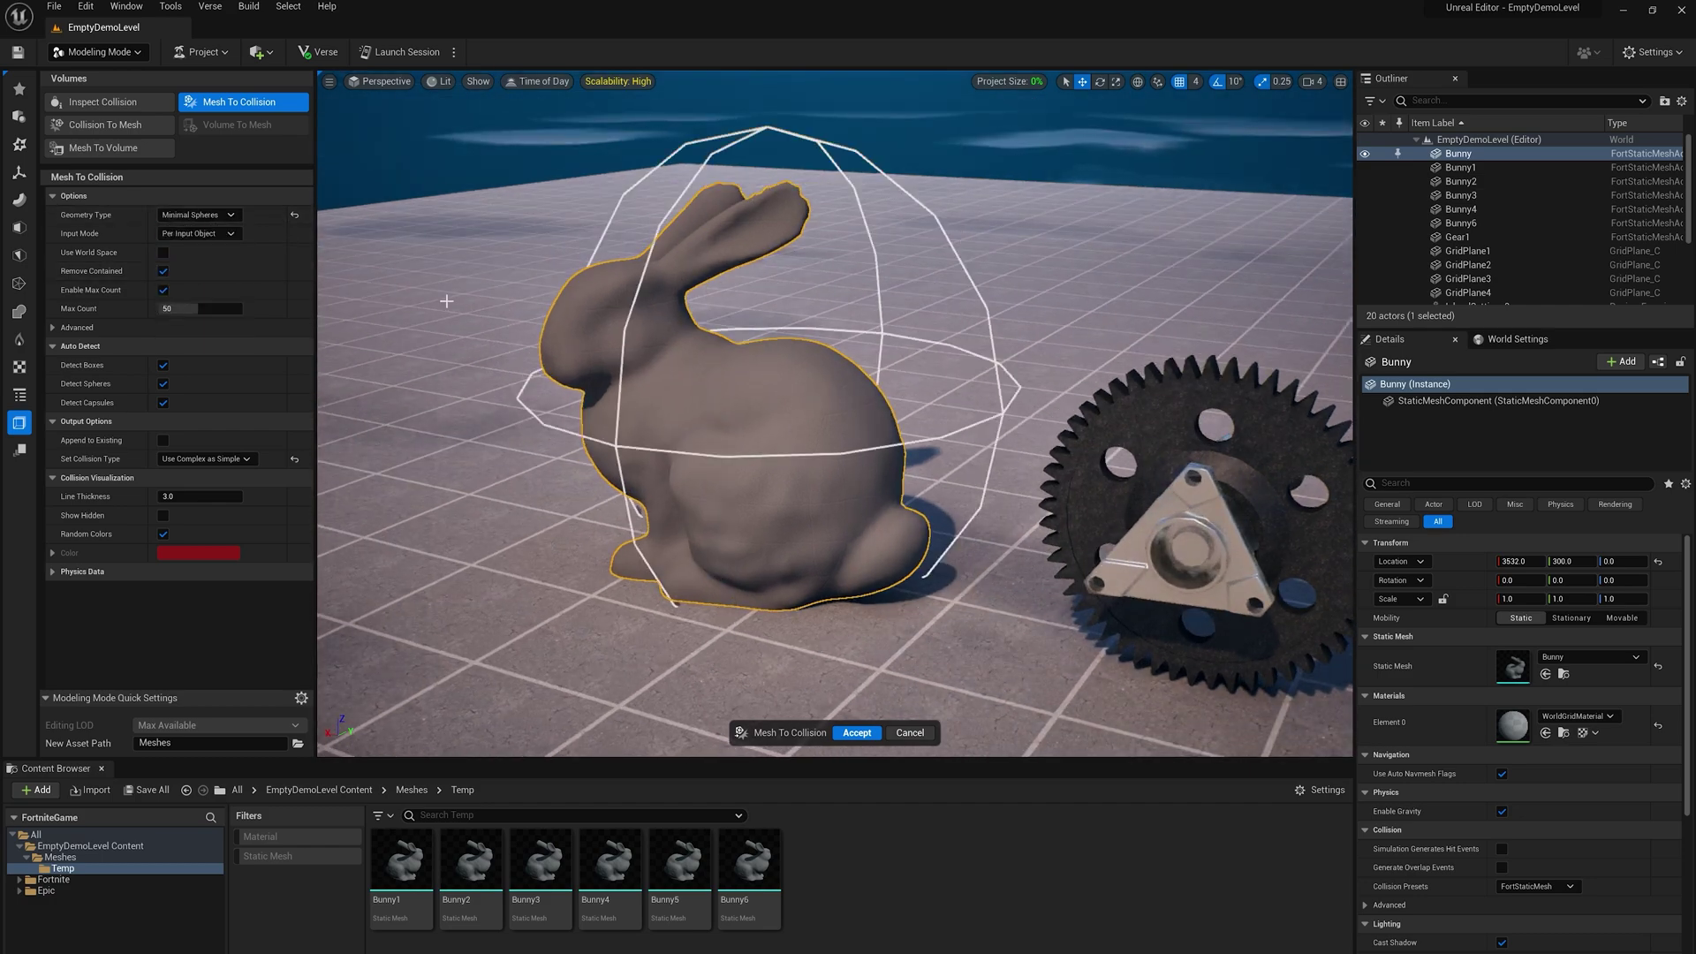
{"action": "left_click_drag", "start_coordinate": [619, 371], "coordinate": [691, 302], "text": "alt"}
{"action": "left_click_drag", "start_coordinate": [784, 360], "coordinate": [775, 358], "text": "alt"}
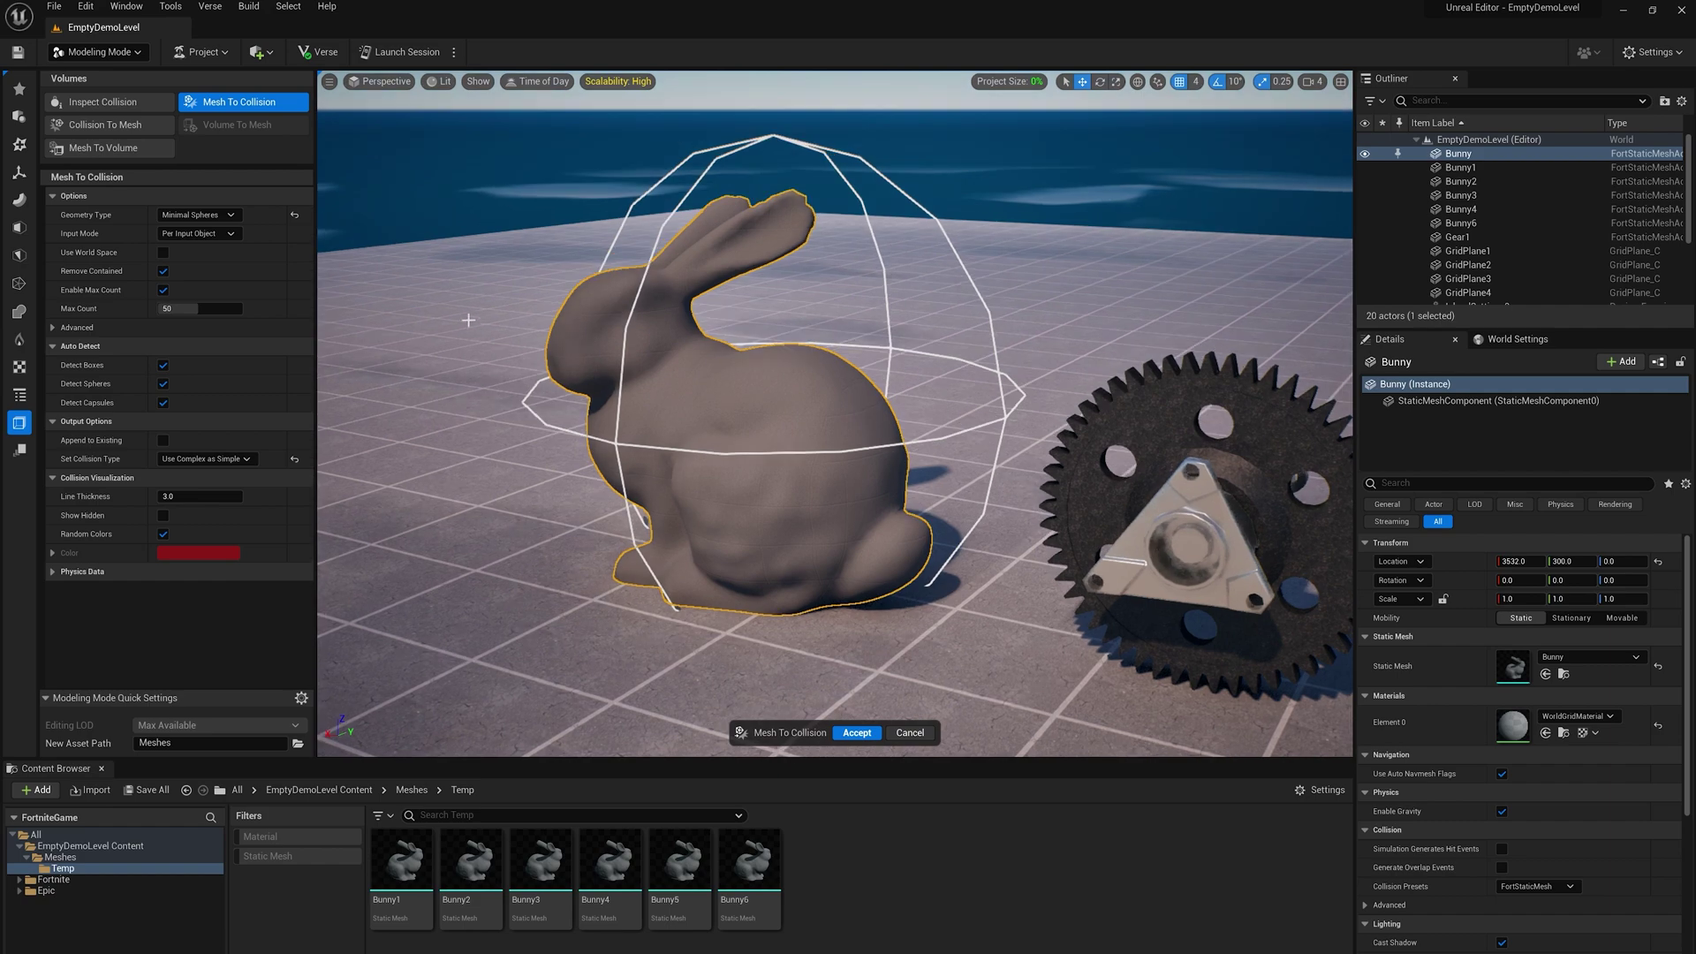
Set the Geometry Type to Capsules and check the capsule's fit around the bunny.
{"action": "left_click", "coordinate": [196, 215]}
{"action": "left_click", "coordinate": [196, 283]}
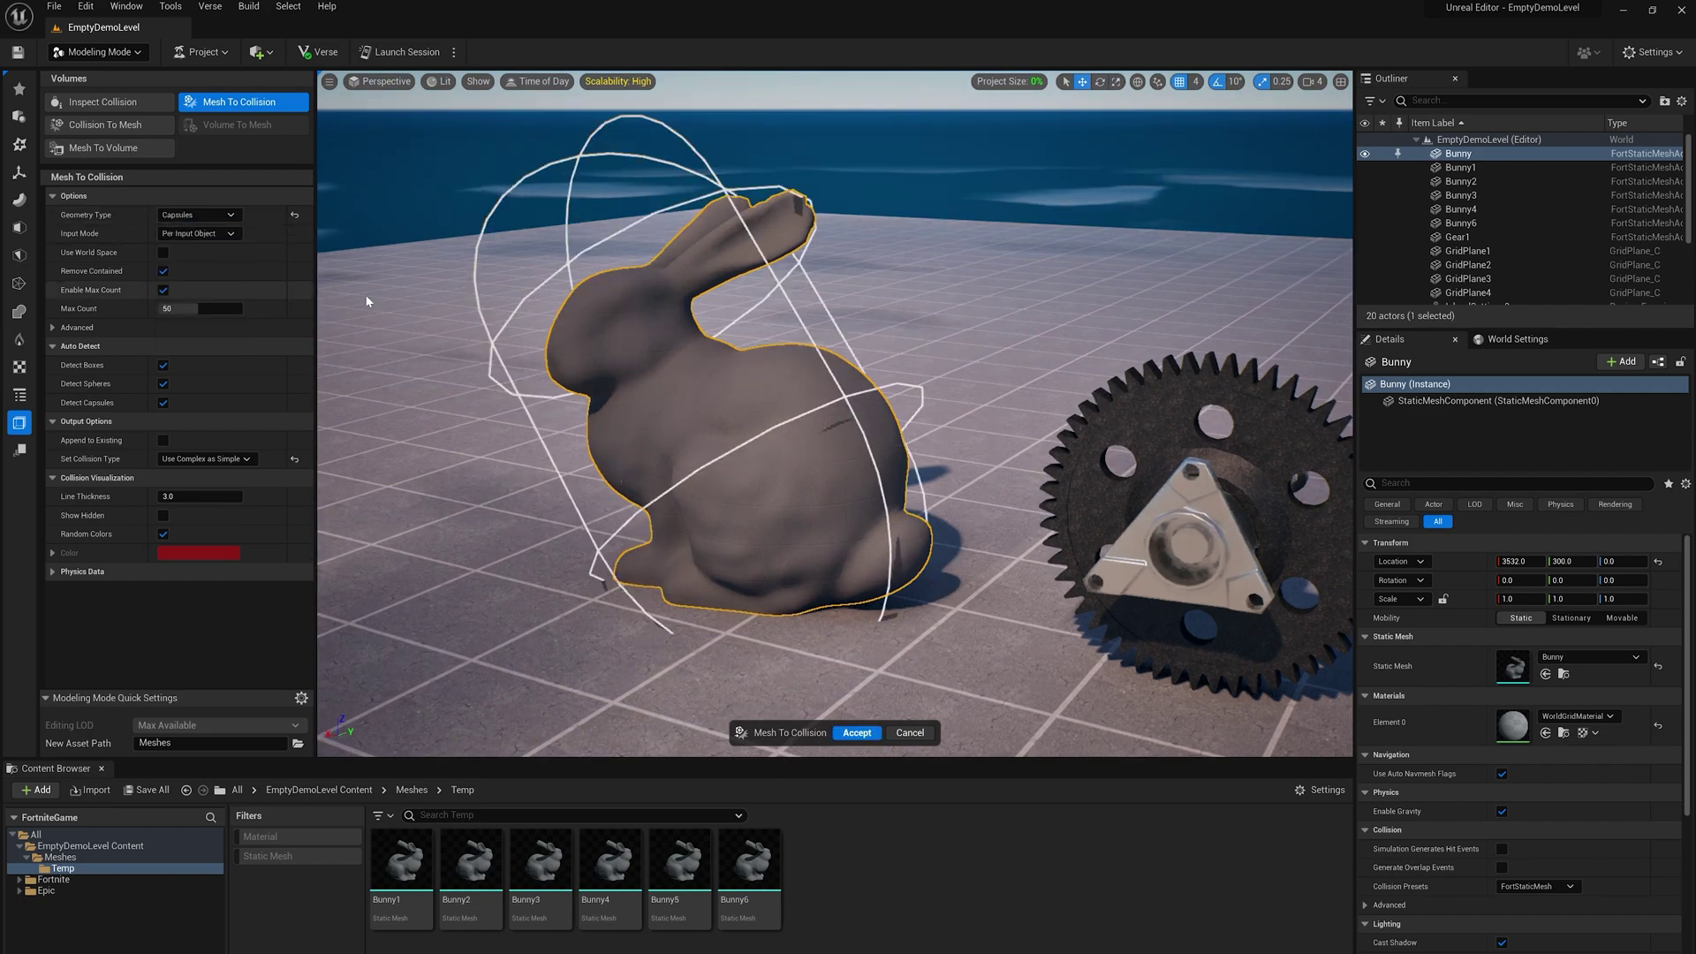
{"action": "left_click_drag", "start_coordinate": [450, 312], "coordinate": [349, 258], "text": "alt"}
{"action": "right_click_drag", "start_coordinate": [644, 353], "coordinate": [644, 354]}
Set the Geometry Type to Convex Hulls and inspect the hull preview around the bunny.
{"action": "left_click", "coordinate": [212, 219]}
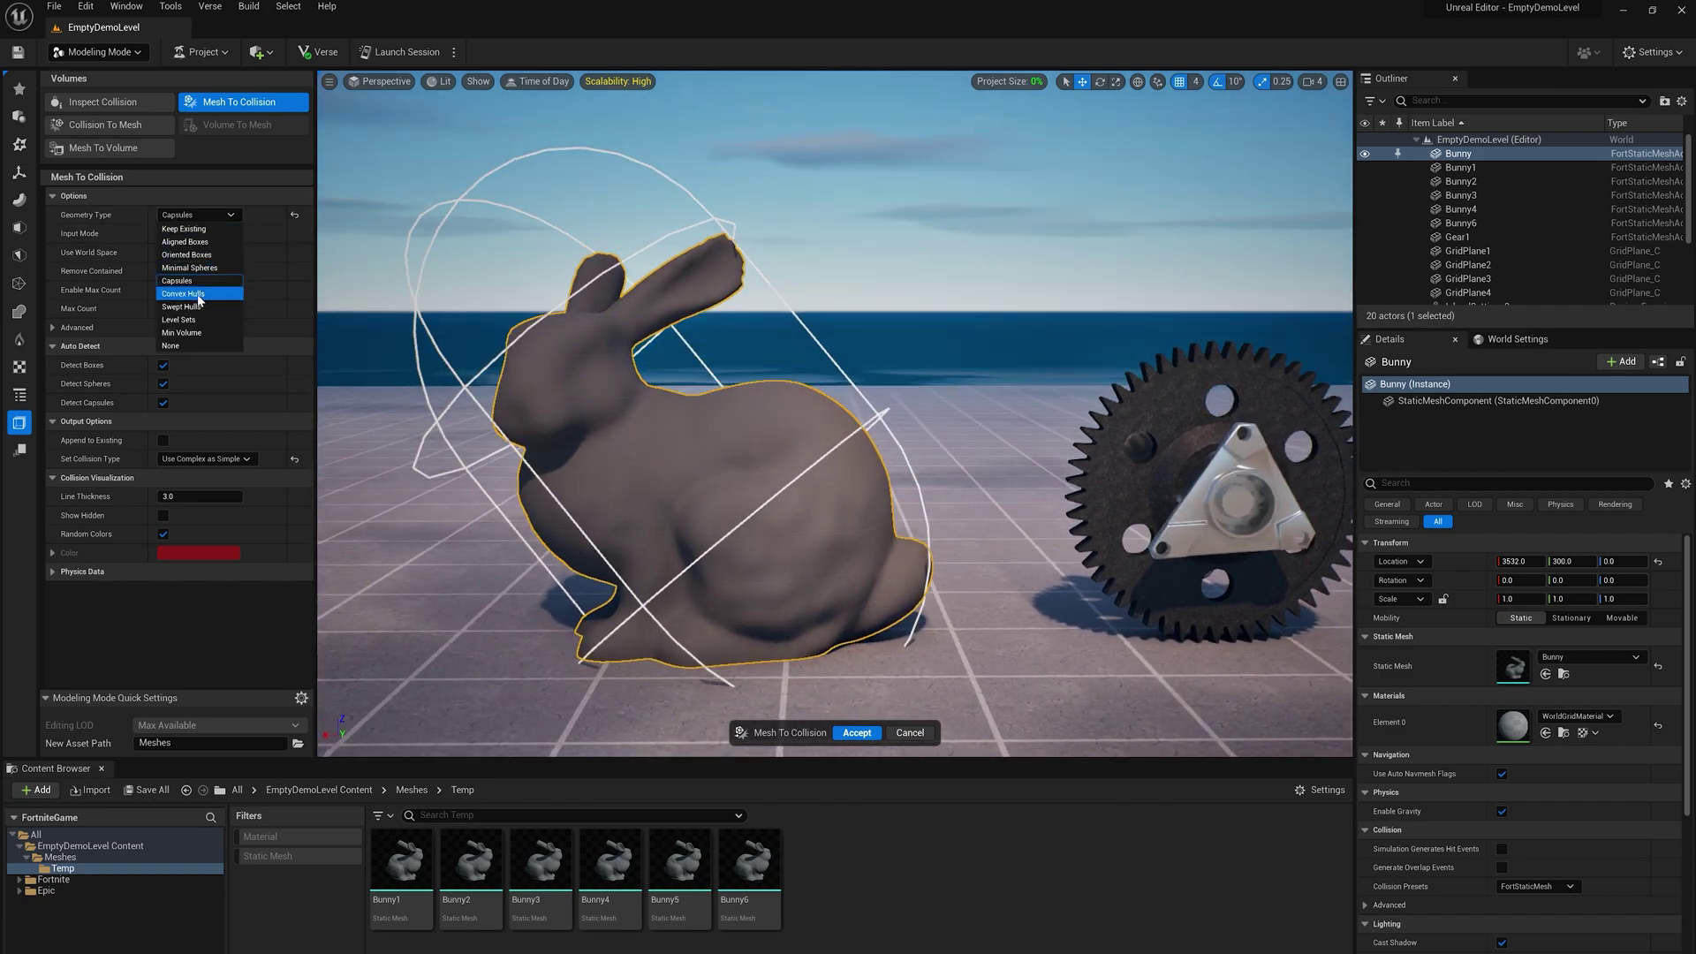
{"action": "left_click", "coordinate": [202, 301]}
{"action": "right_click_drag", "start_coordinate": [442, 323], "coordinate": [446, 318]}
{"action": "left_click_drag", "start_coordinate": [587, 415], "coordinate": [533, 357], "text": "alt"}
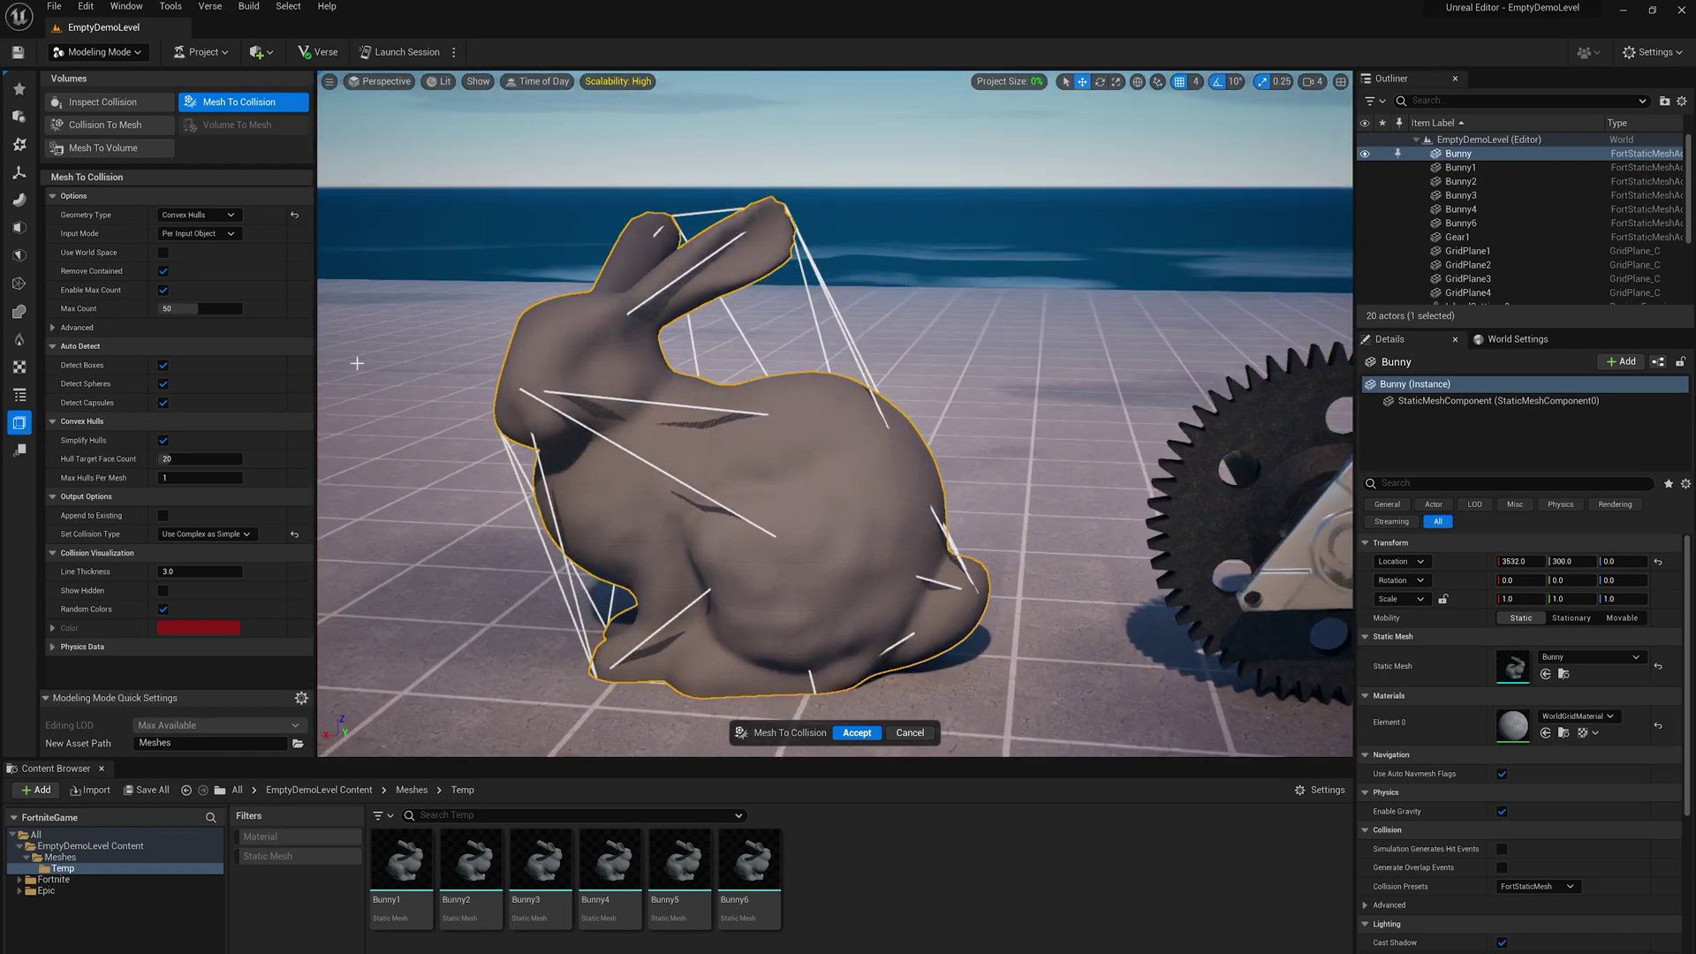
{"action": "left_click_drag", "start_coordinate": [376, 352], "coordinate": [406, 352], "text": "alt"}
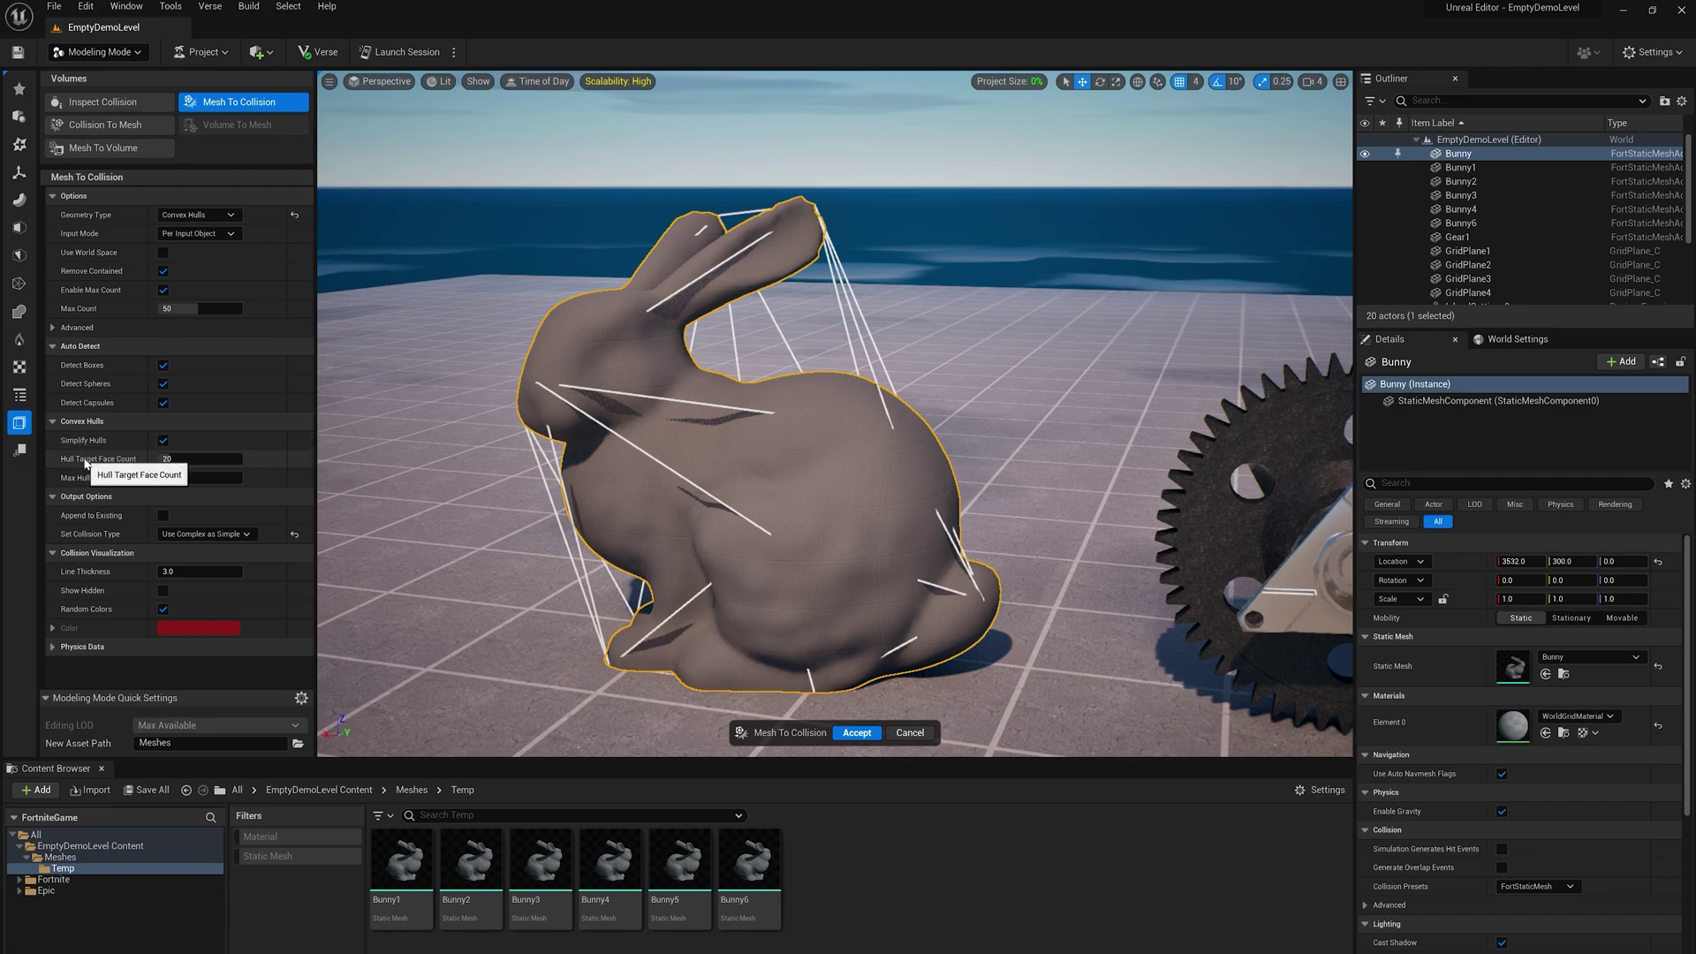
Turn off Simplify Hulls, inspect the dense convex hull around the bunny, and turn Simplify Hulls back on.
{"action": "left_click", "coordinate": [163, 441]}
{"action": "left_click_drag", "start_coordinate": [946, 470], "coordinate": [671, 450], "text": "alt"}
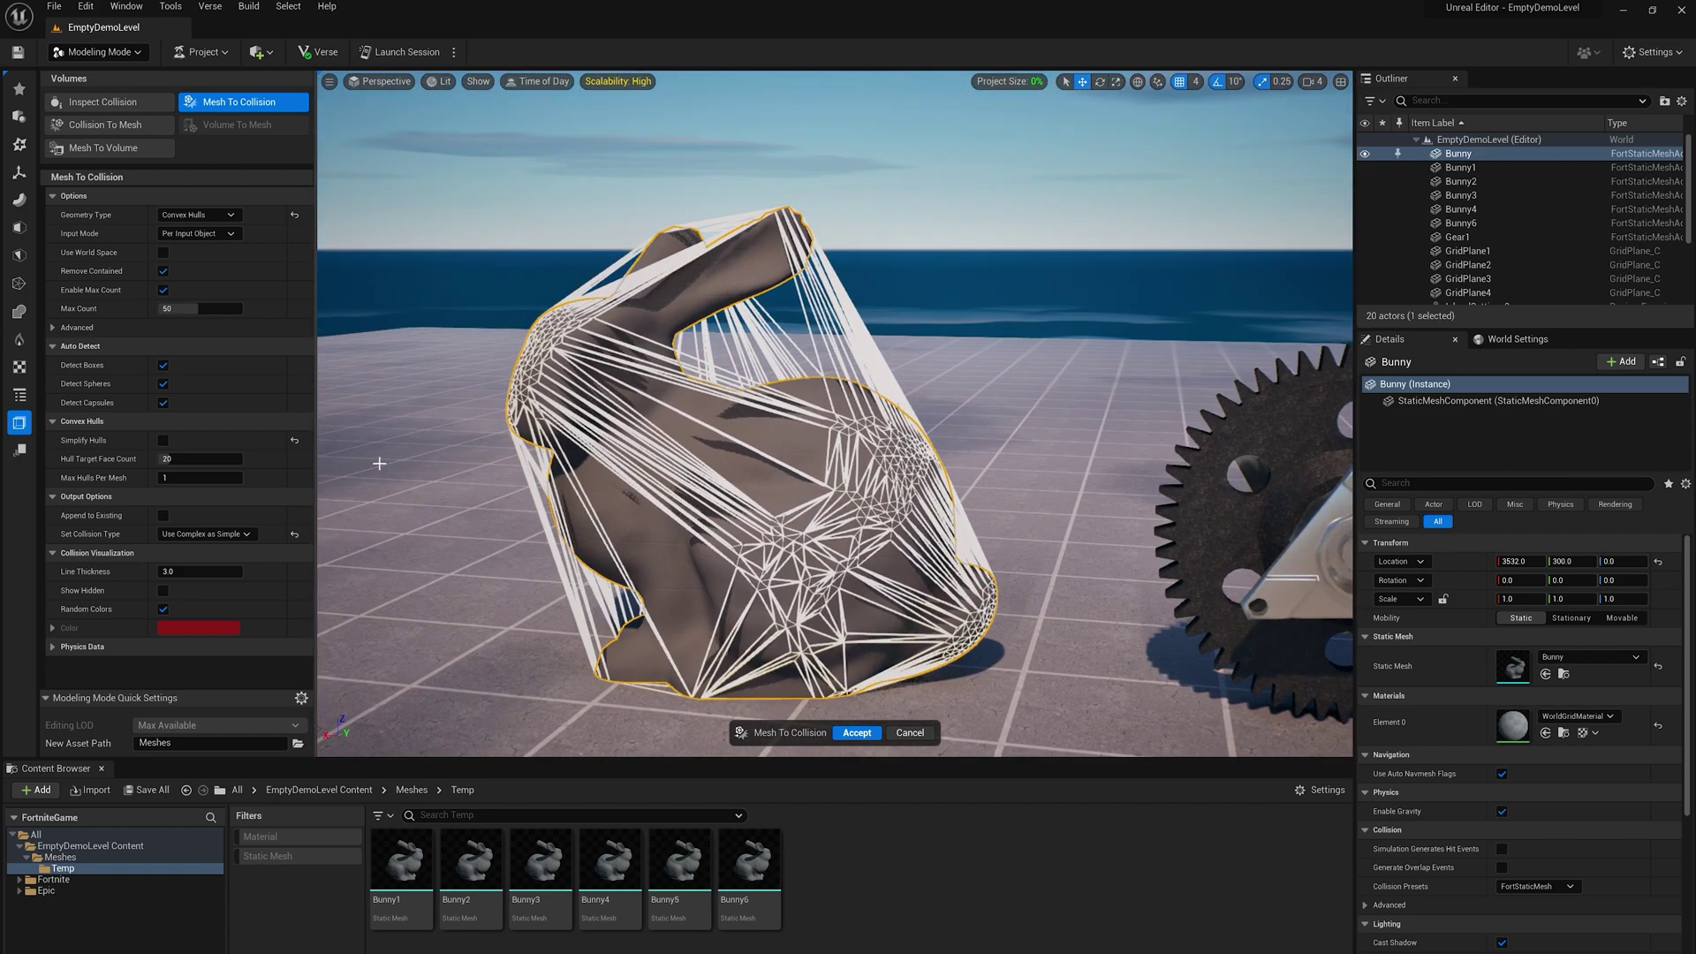
{"action": "left_click_drag", "start_coordinate": [498, 355], "coordinate": [894, 473], "text": "alt"}
{"action": "left_click", "coordinate": [163, 440]}
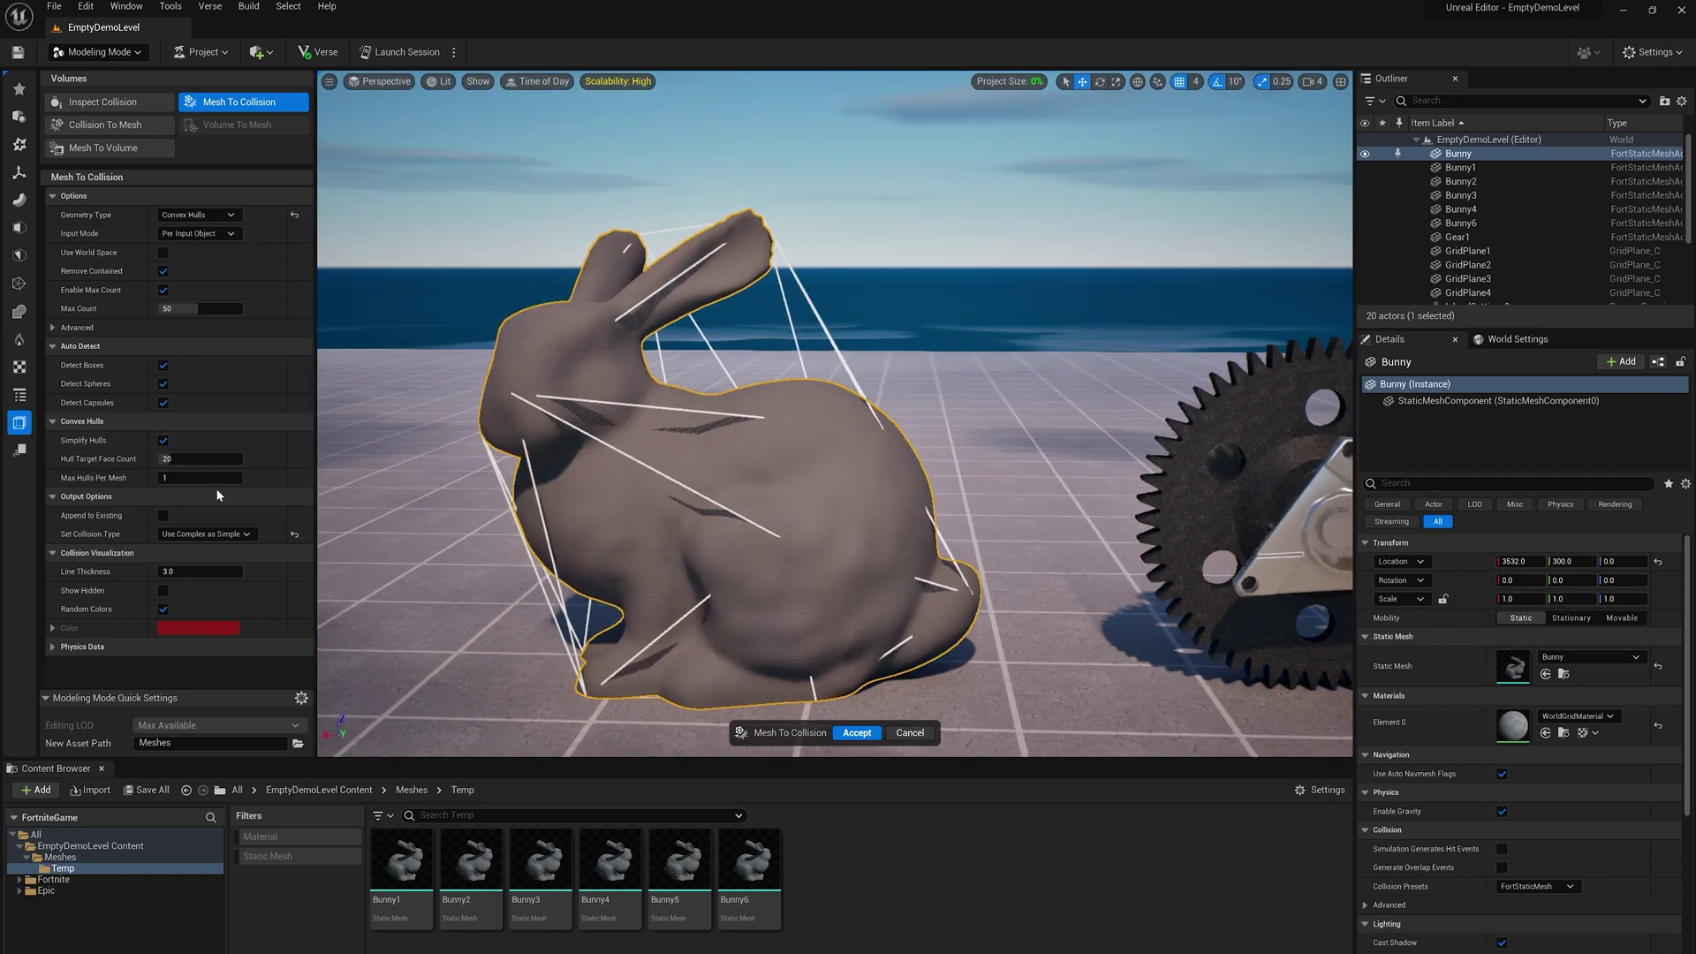
Set Hull Target Face Count to 24 and accept the Mesh To Collision result for the bunny.
{"action": "mouse_move", "coordinate": [177, 460]}
{"action": "left_mouse_down"}
{"action": "mouse_move", "coordinate": [274, 479]}
{"action": "mouse_move", "coordinate": [185, 458]}
{"action": "left_mouse_up"}
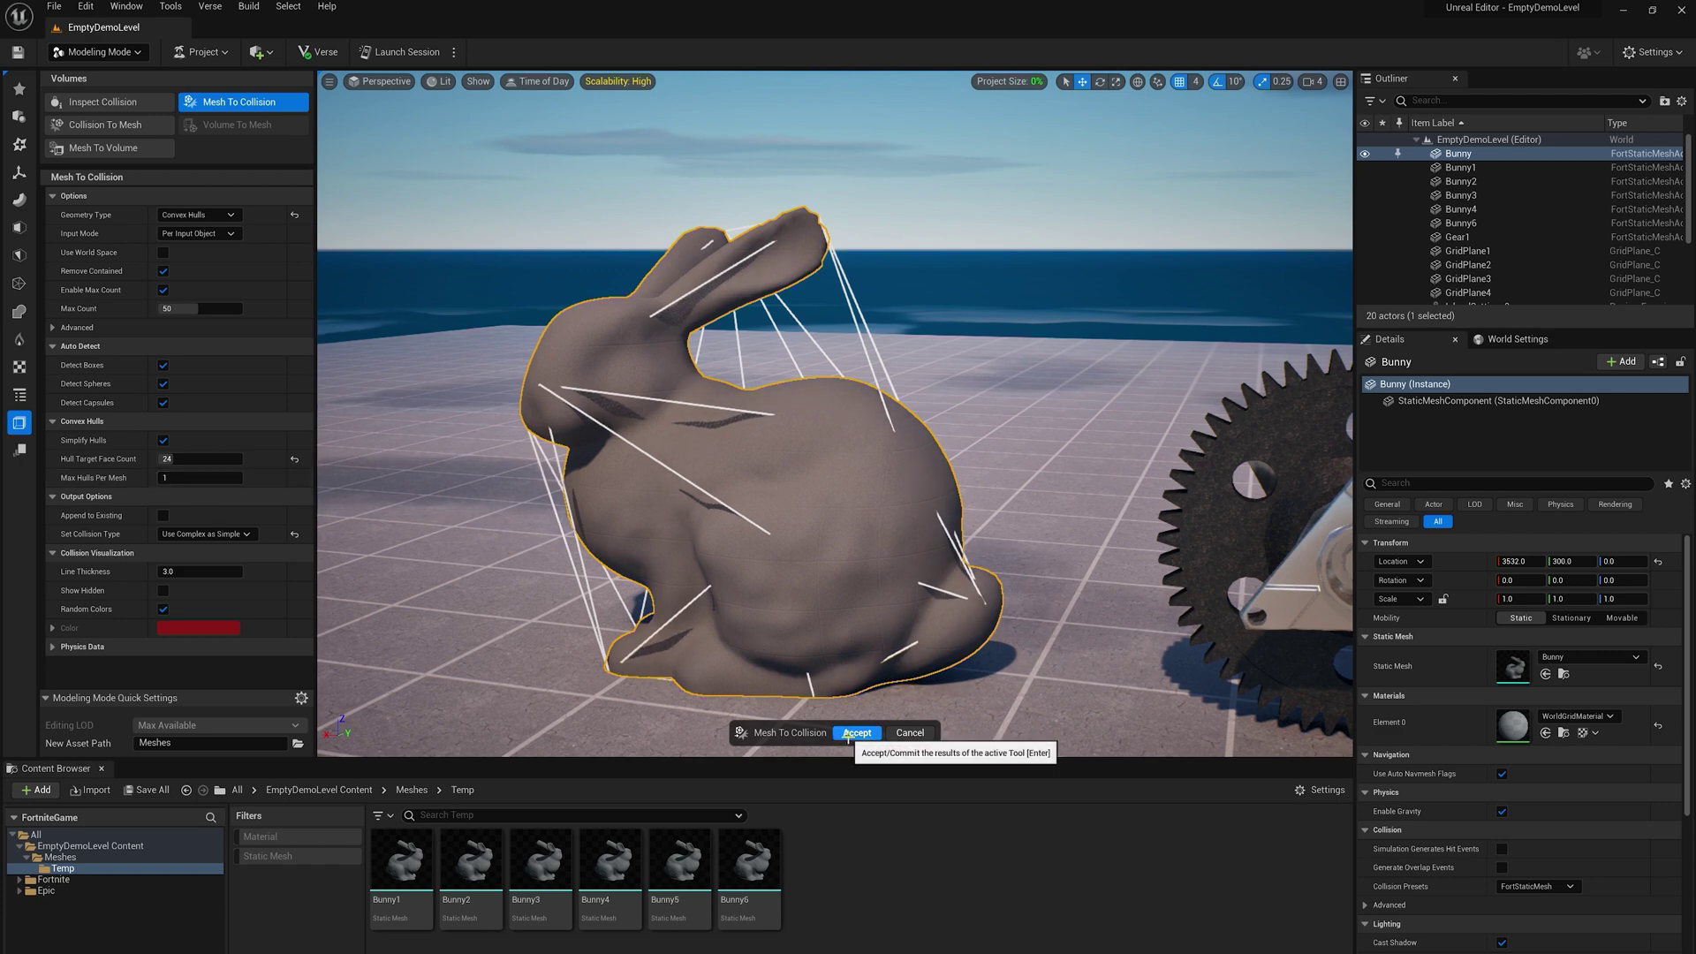
{"action": "left_click", "coordinate": [215, 217]}
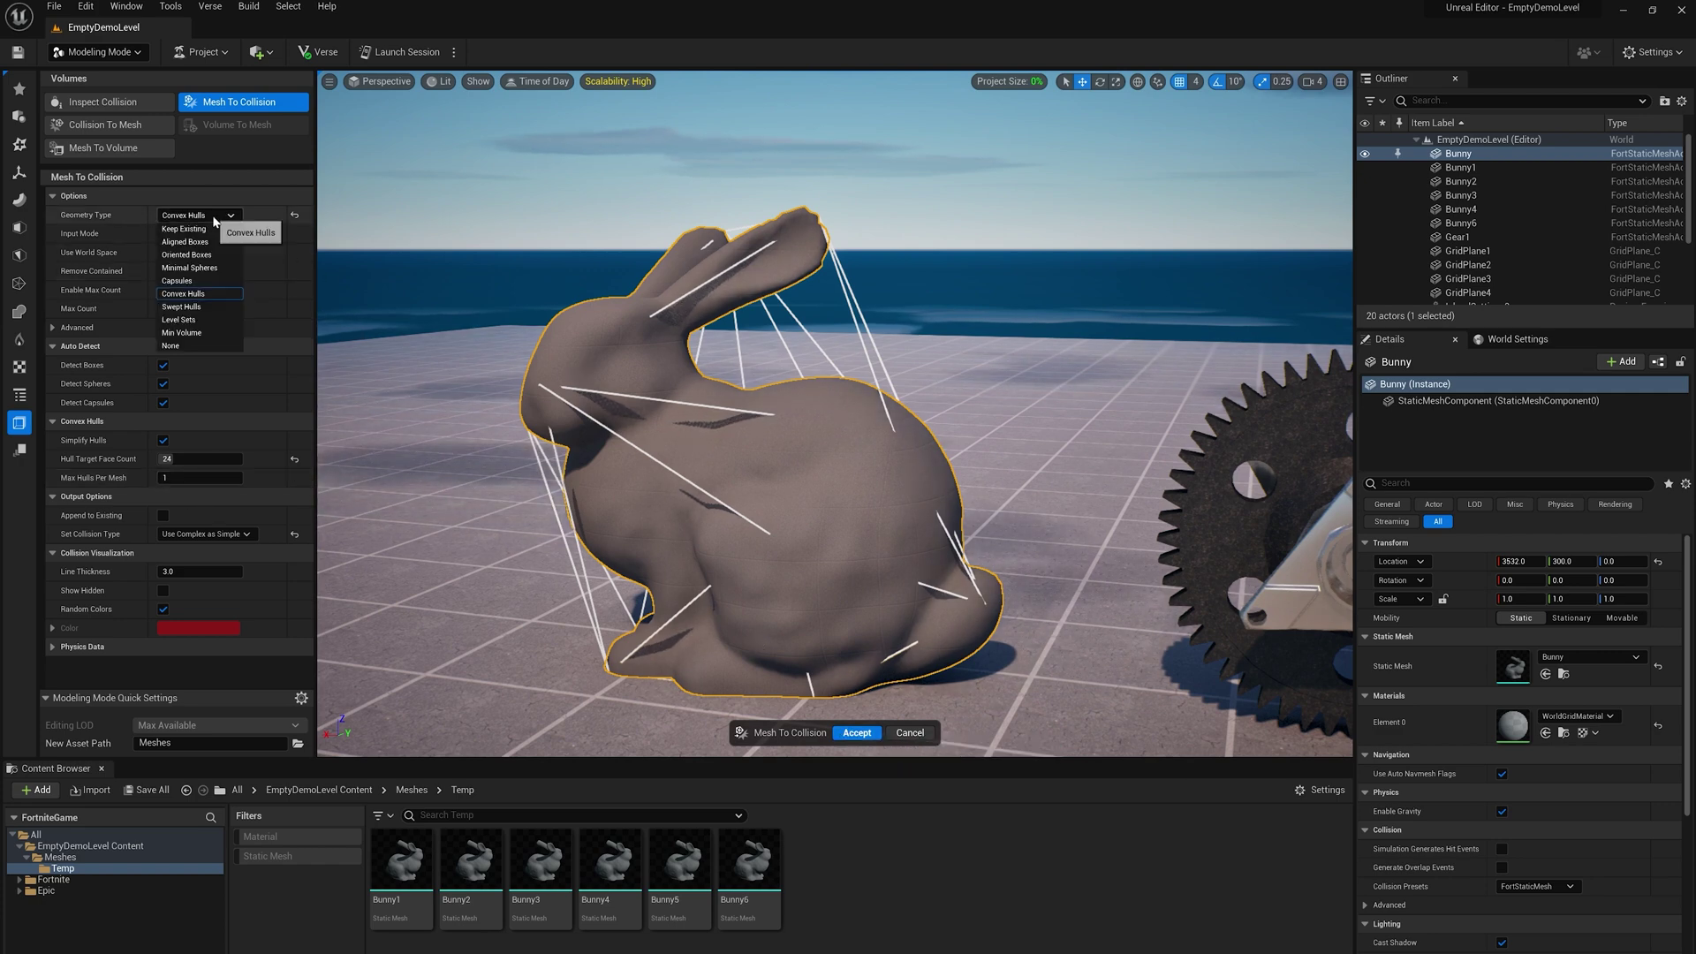
{"action": "left_click", "coordinate": [215, 218]}
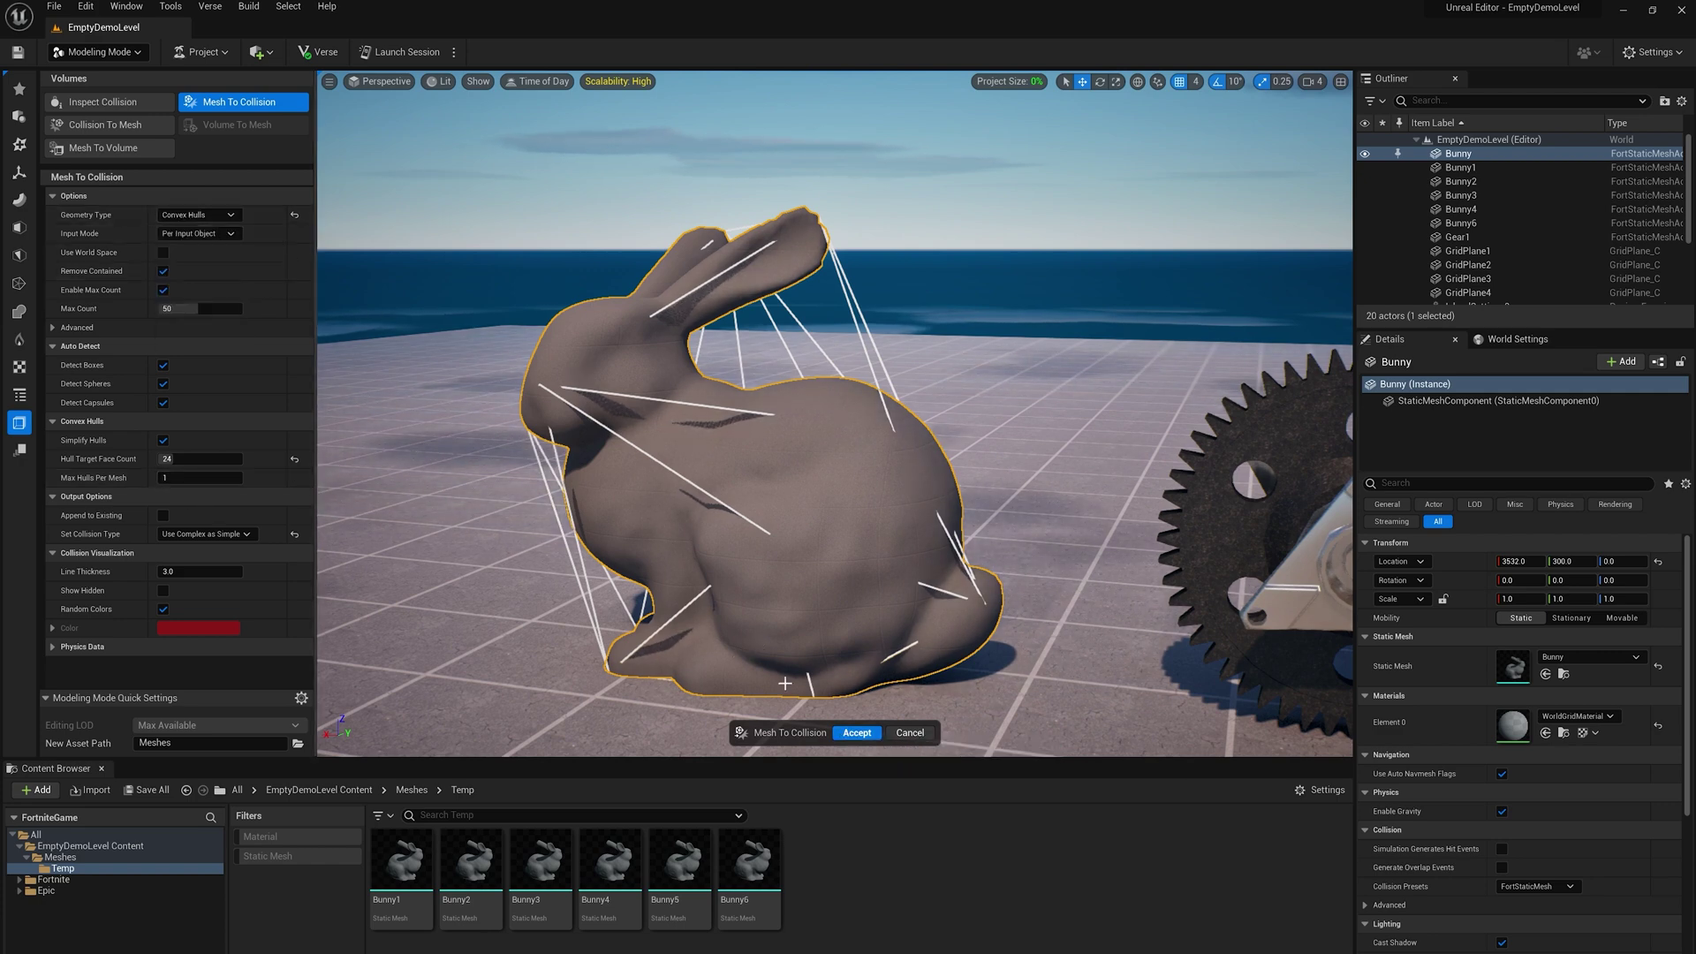
{"action": "left_click", "coordinate": [856, 733]}
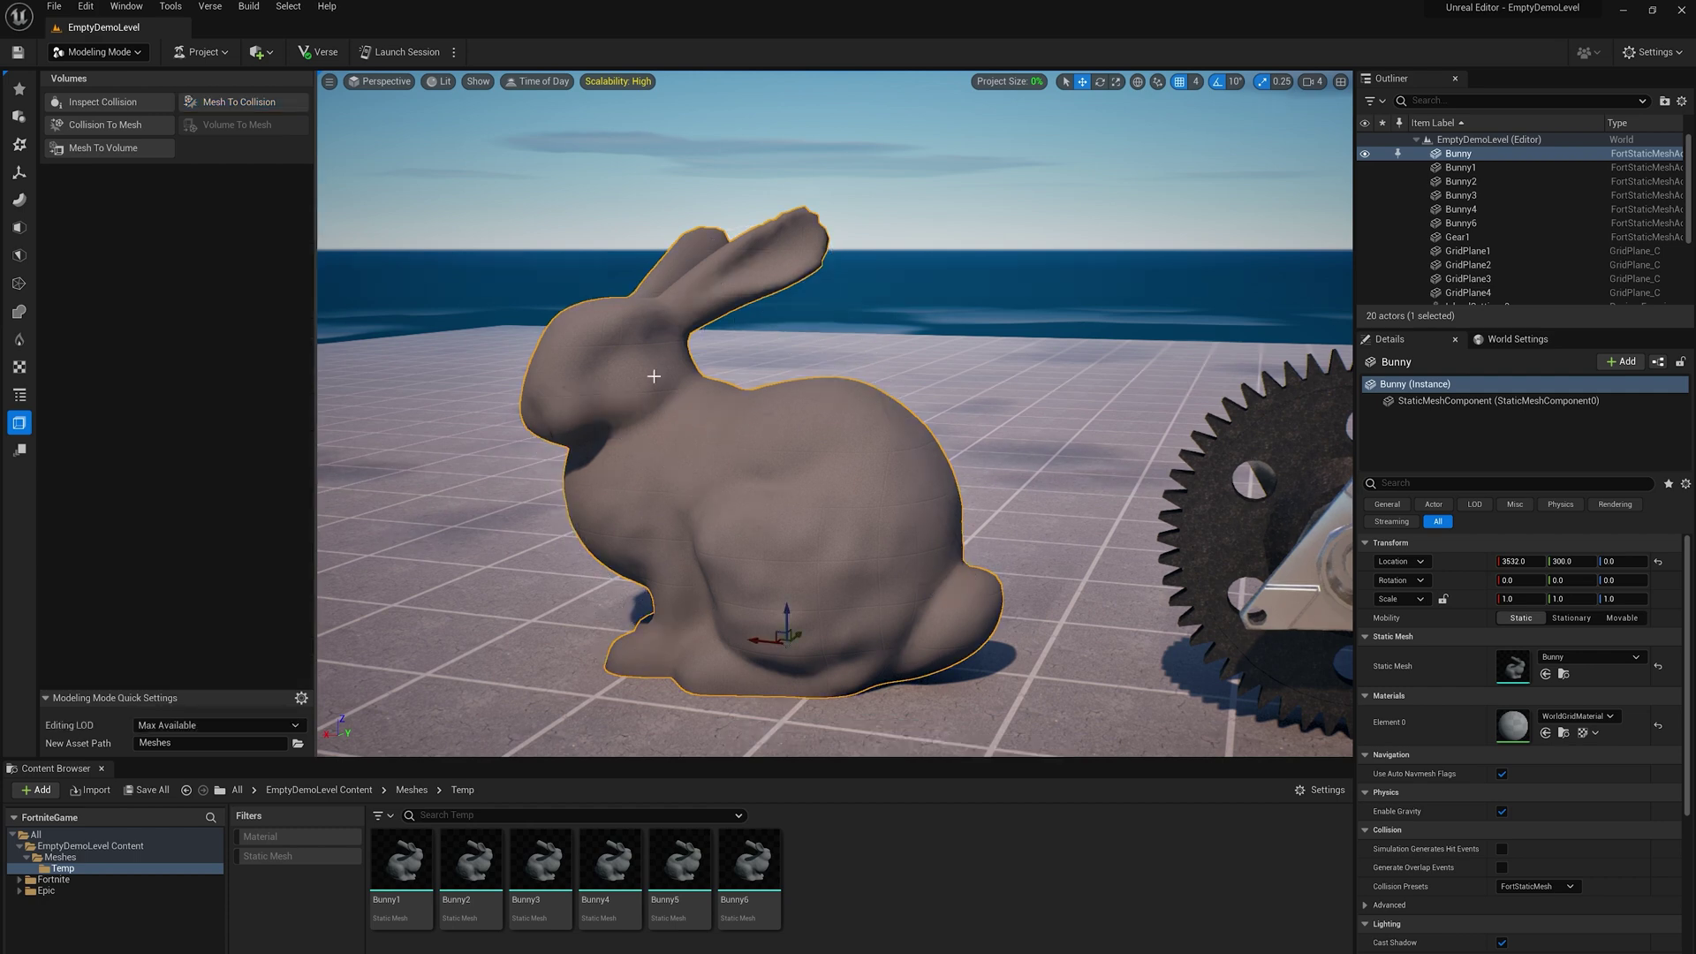
Check the bunny's new collision in the Player Collision view mode and return the viewport to Lit.
{"action": "left_click", "coordinate": [478, 82]}
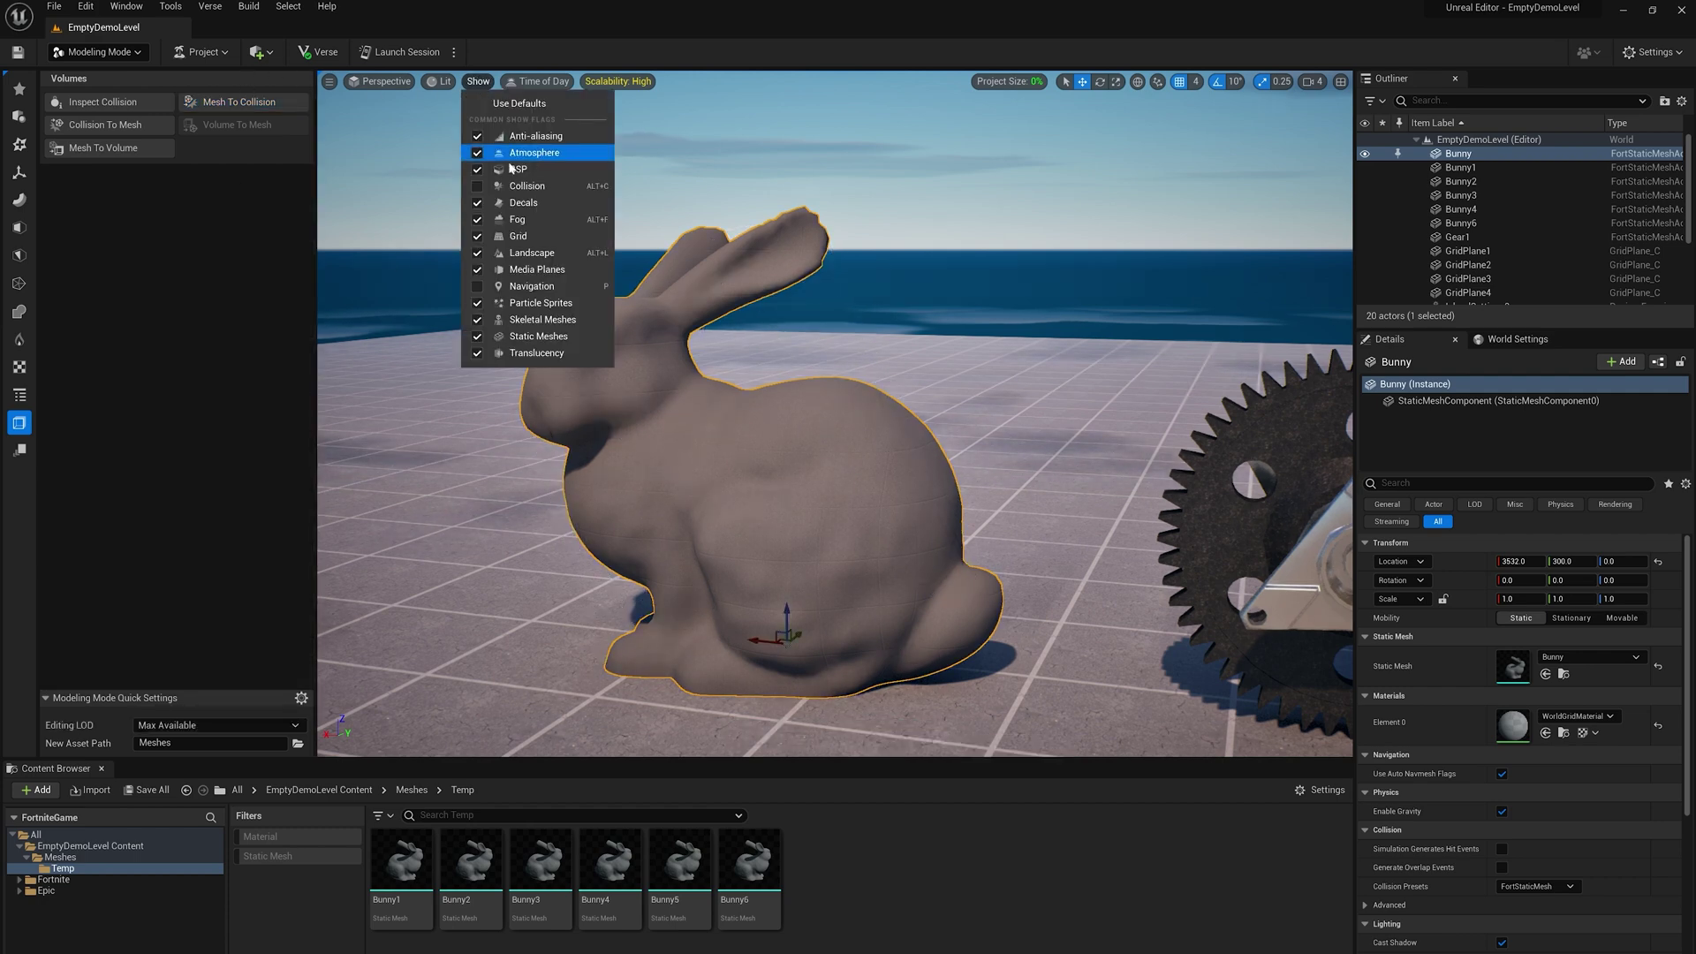
{"action": "left_click", "coordinate": [443, 83]}
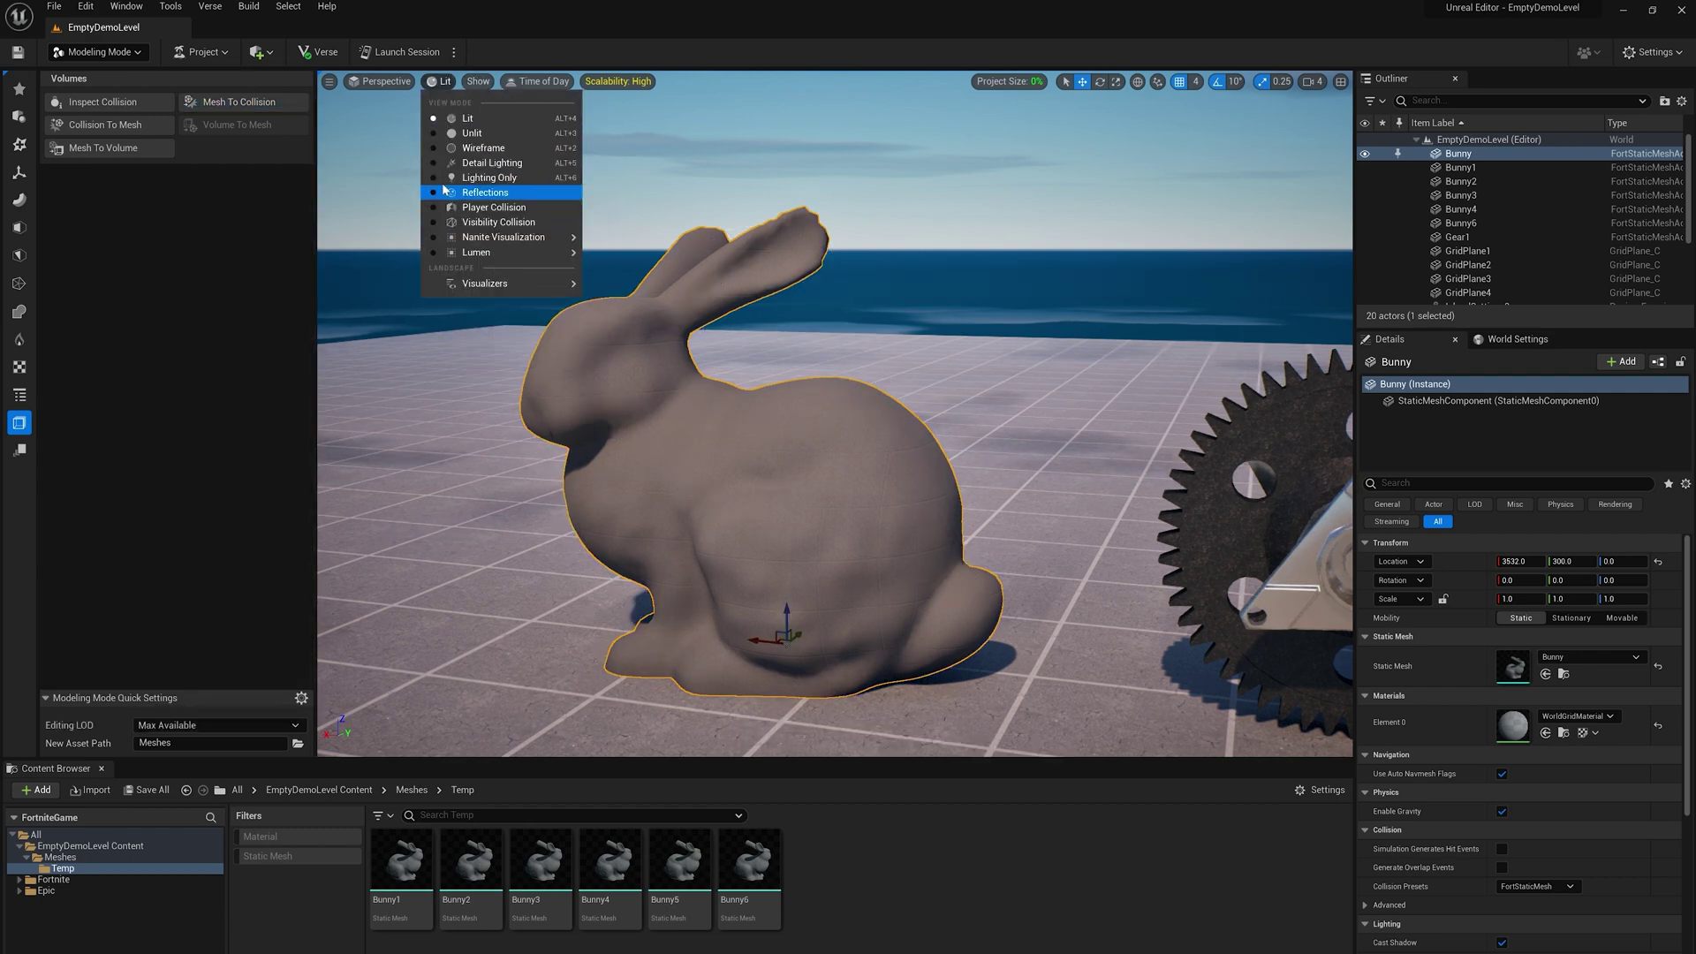
{"action": "left_click", "coordinate": [492, 208]}
{"action": "left_click_drag", "start_coordinate": [519, 202], "coordinate": [518, 232], "text": "alt"}
{"action": "left_click", "coordinate": [461, 83]}
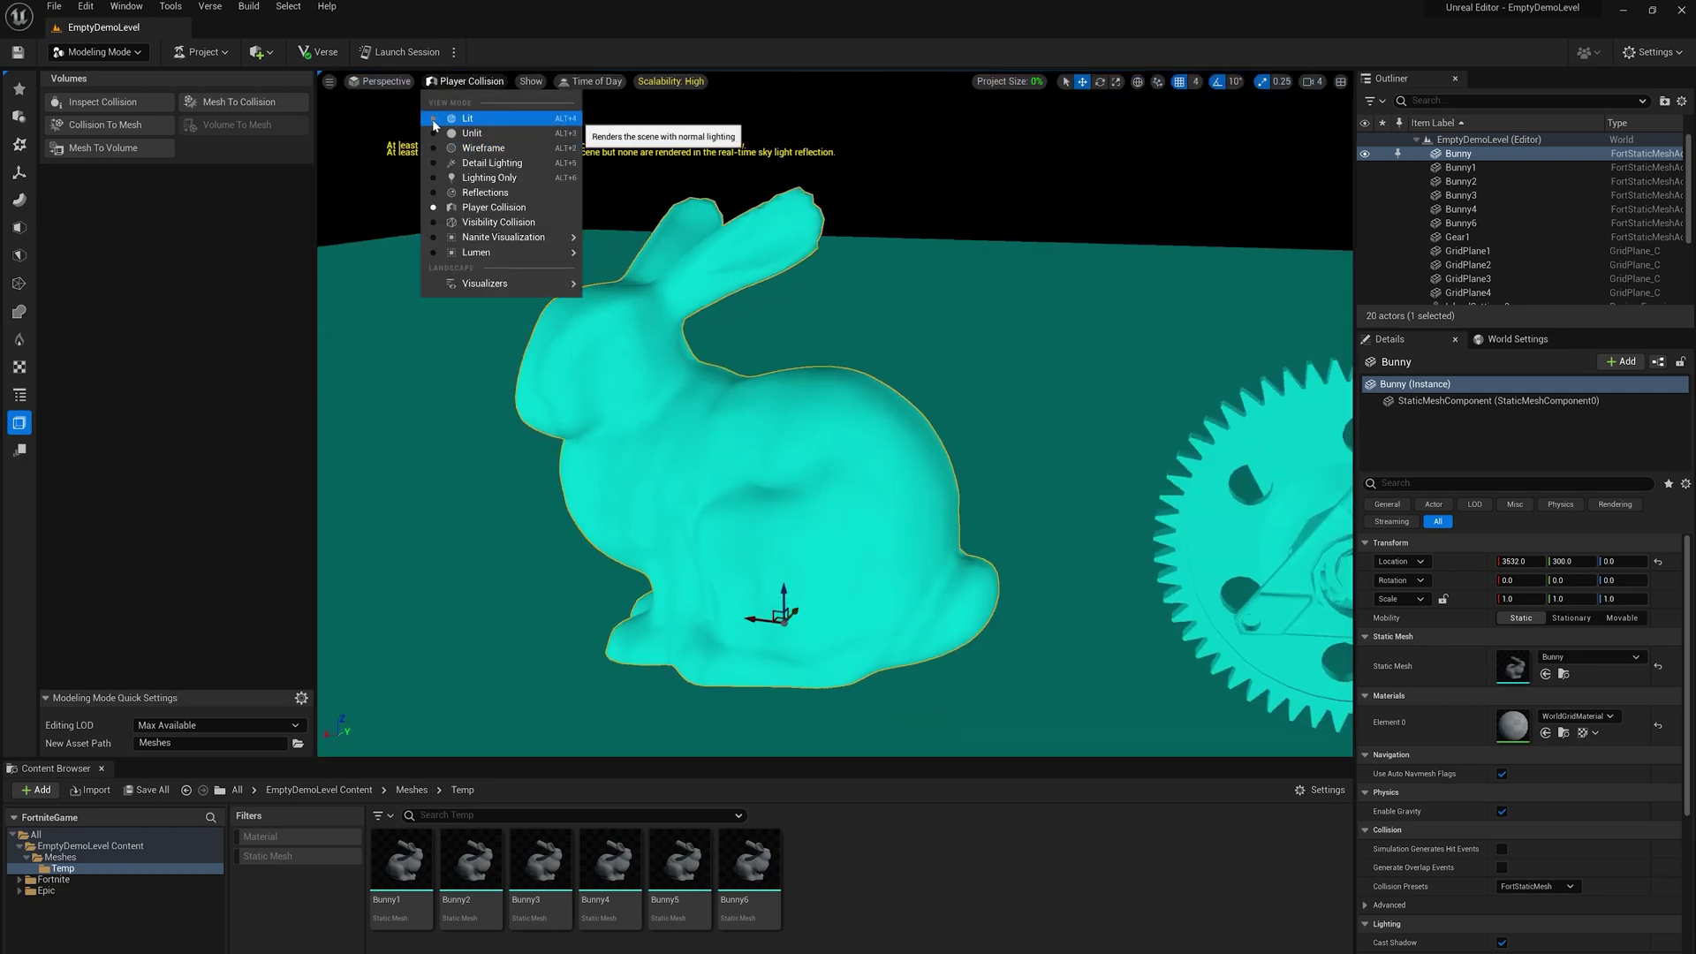
{"action": "left_click", "coordinate": [463, 118]}
Run Mesh To Collision on the bunny again with the collision type set to Simple and Complex, and accept it.
{"action": "left_click", "coordinate": [240, 102]}
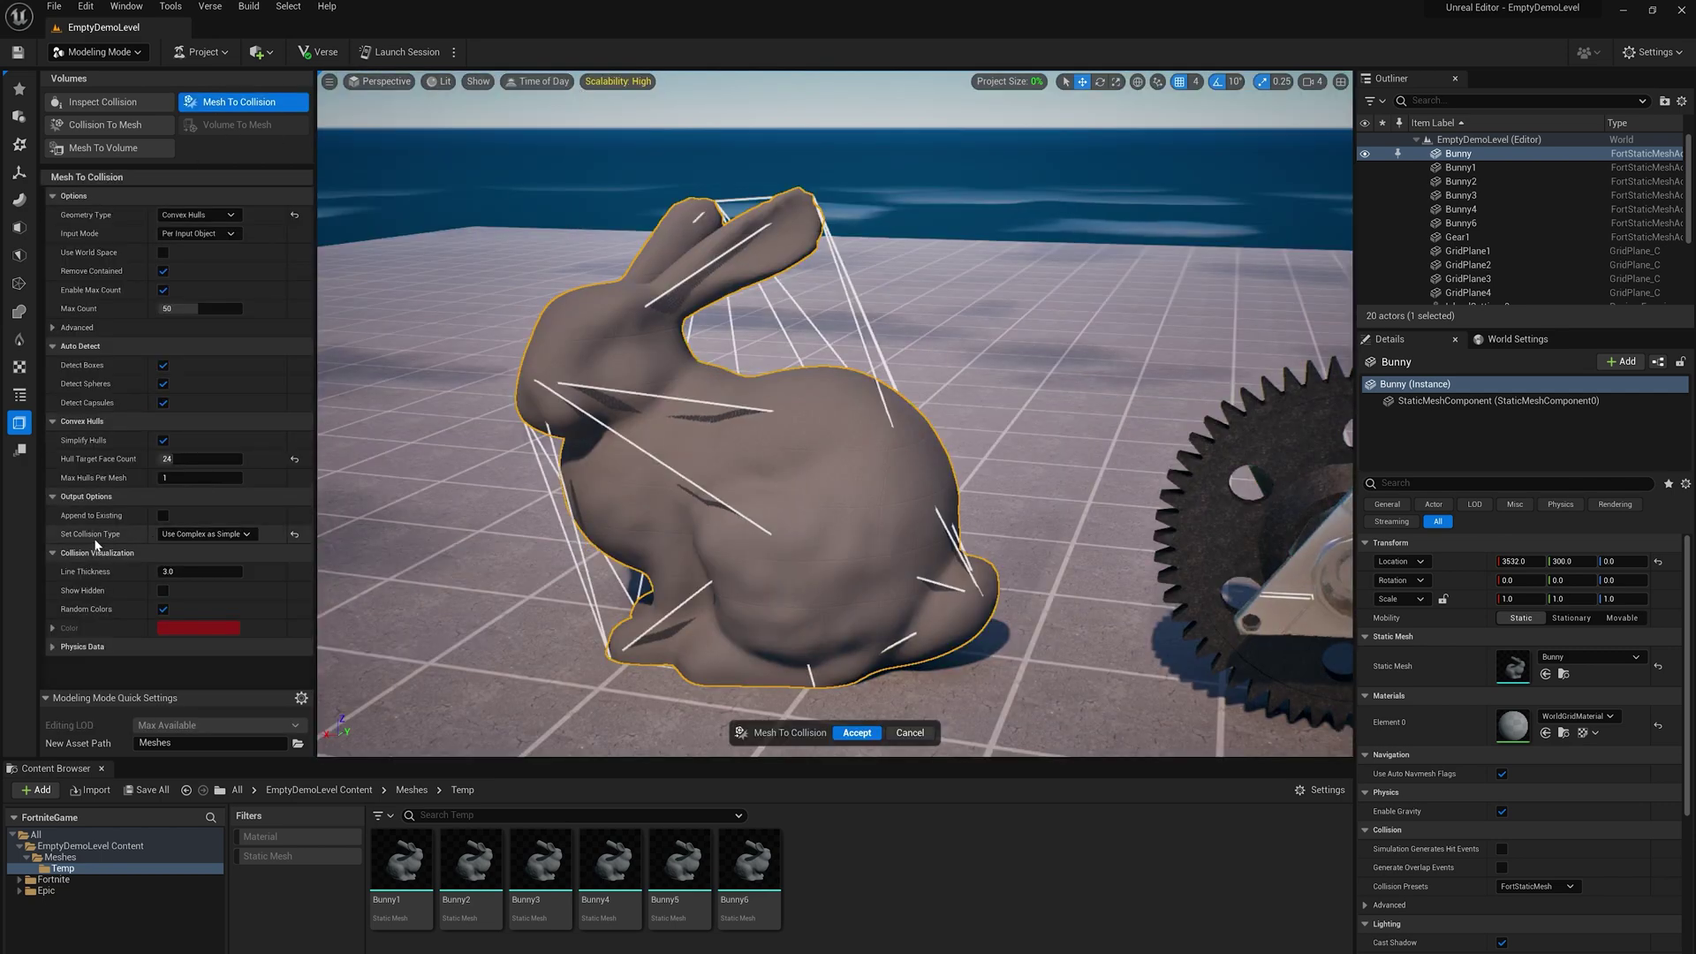
{"action": "left_click", "coordinate": [228, 535]}
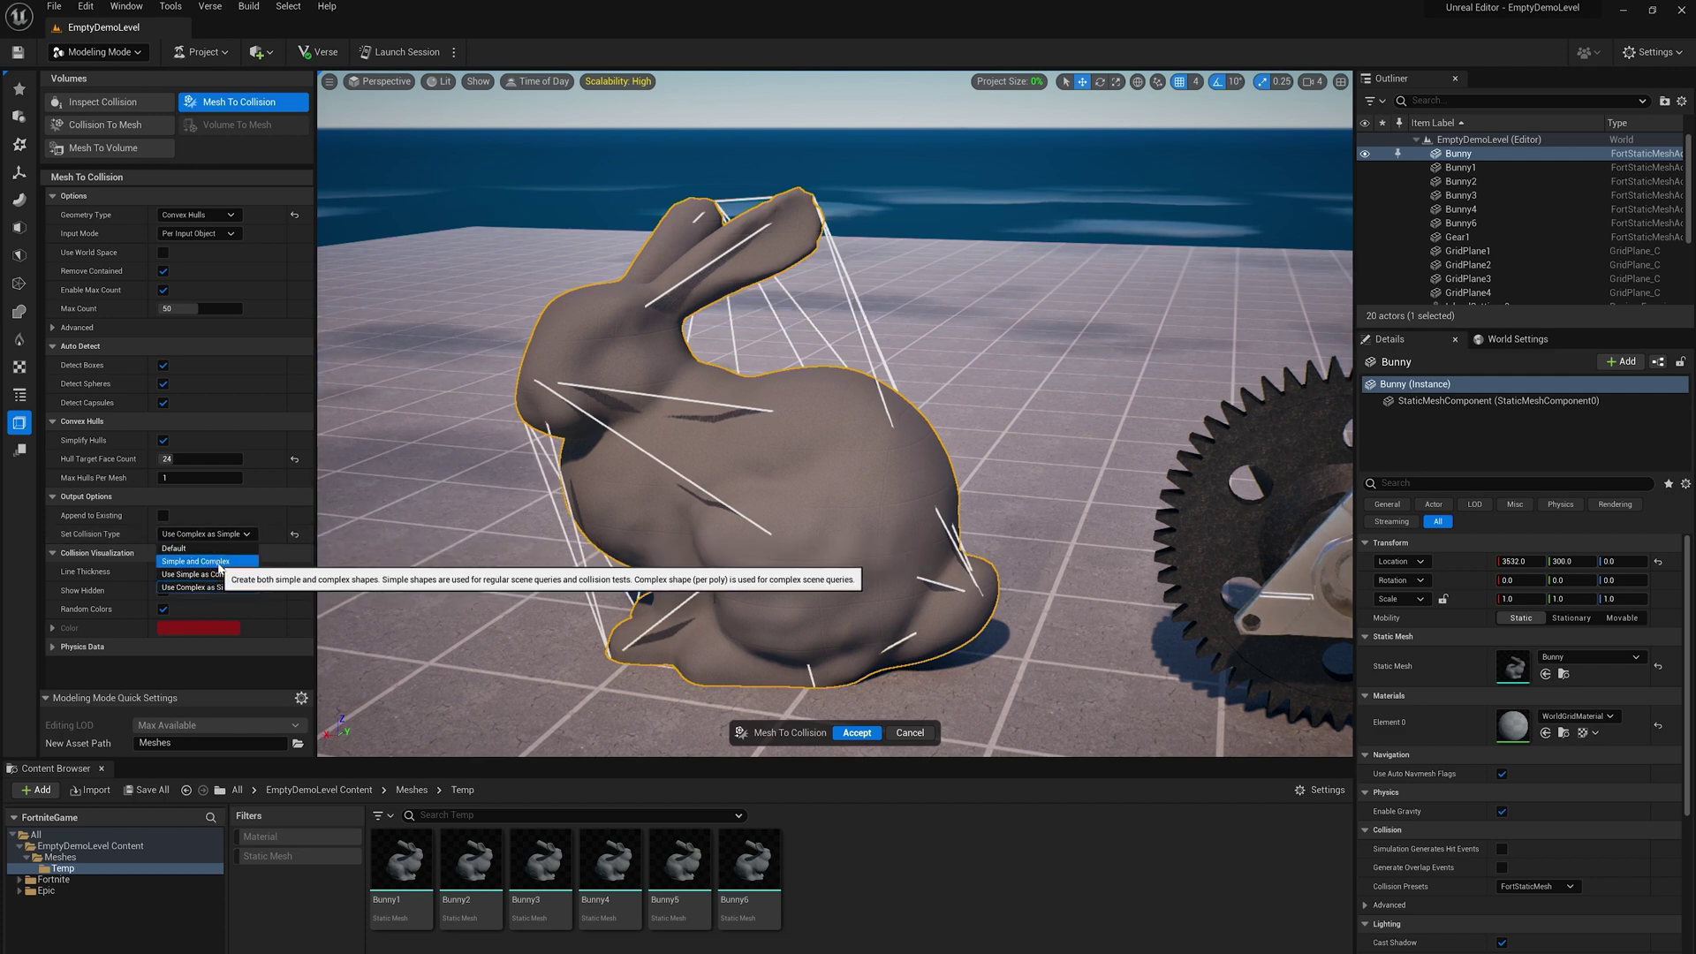
{"action": "left_click", "coordinate": [216, 563]}
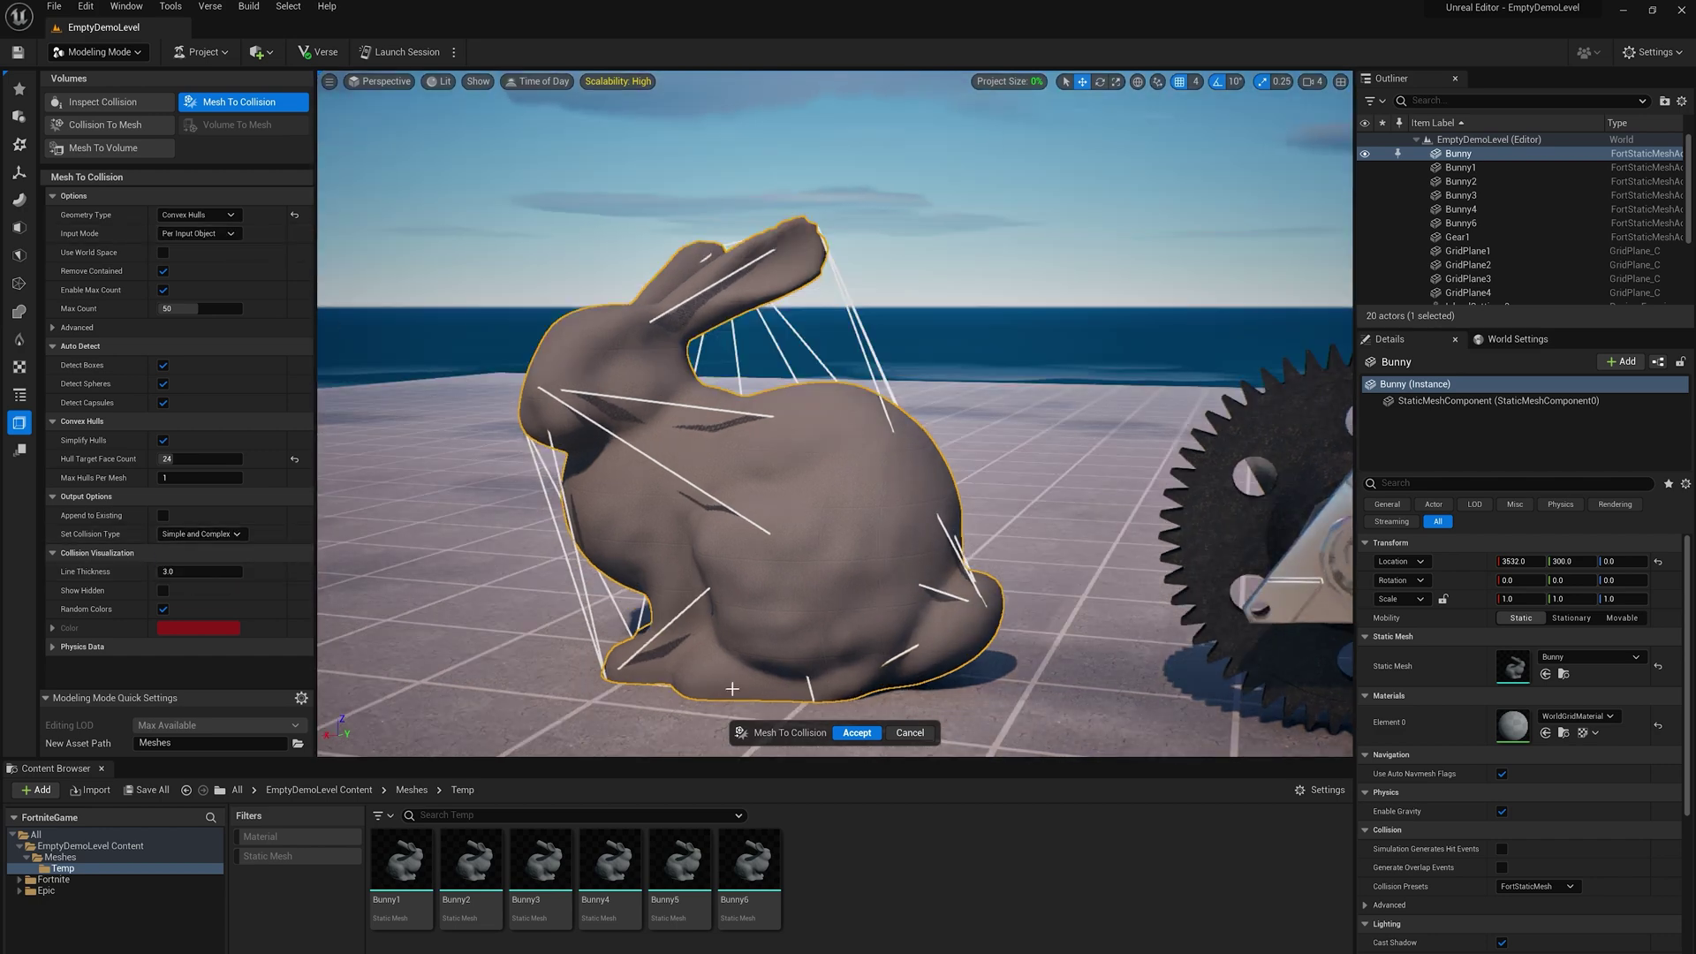
{"action": "left_click", "coordinate": [854, 731]}
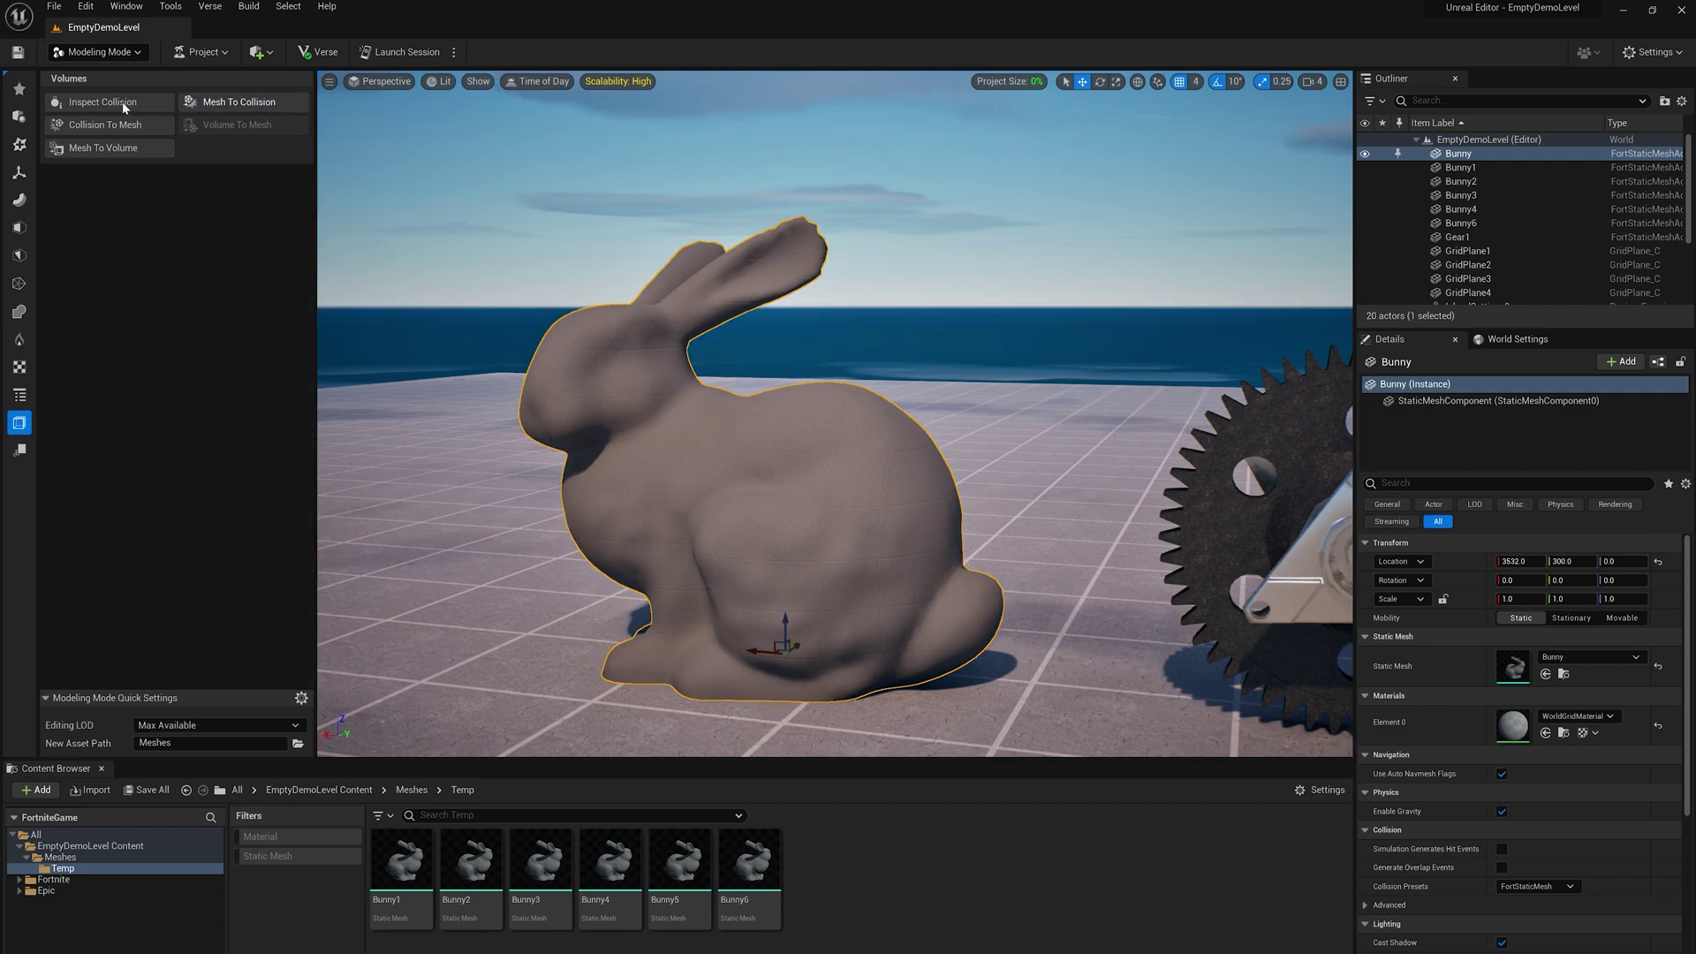
Examine the bunny's collision in the Player Collision view mode, then return the viewport to Lit.
{"action": "left_click", "coordinate": [433, 81]}
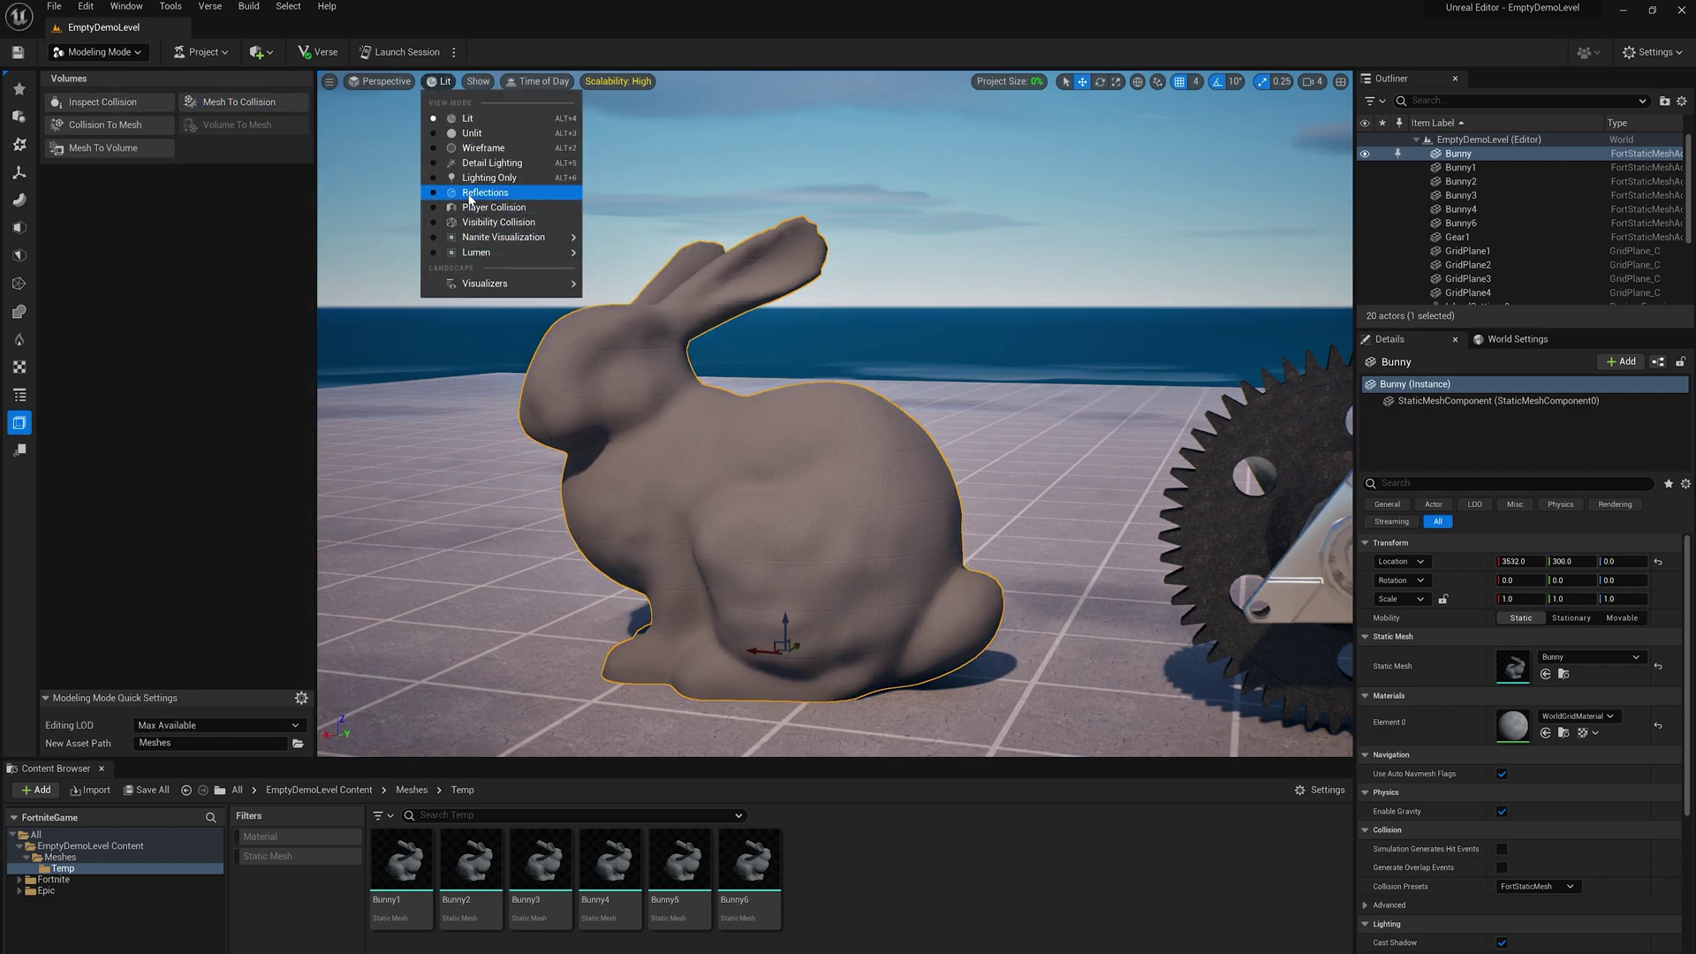
{"action": "left_click", "coordinate": [481, 212]}
{"action": "mouse_move", "coordinate": [837, 404]}
{"action": "left_mouse_down", "text": "alt"}
{"action": "mouse_move", "coordinate": [883, 565]}
{"action": "mouse_move", "coordinate": [837, 424]}
{"action": "left_mouse_up", "text": "alt"}
{"action": "left_click_drag", "start_coordinate": [804, 181], "coordinate": [736, 331], "text": "alt"}
{"action": "left_click_drag", "start_coordinate": [901, 303], "coordinate": [618, 387], "text": "alt"}
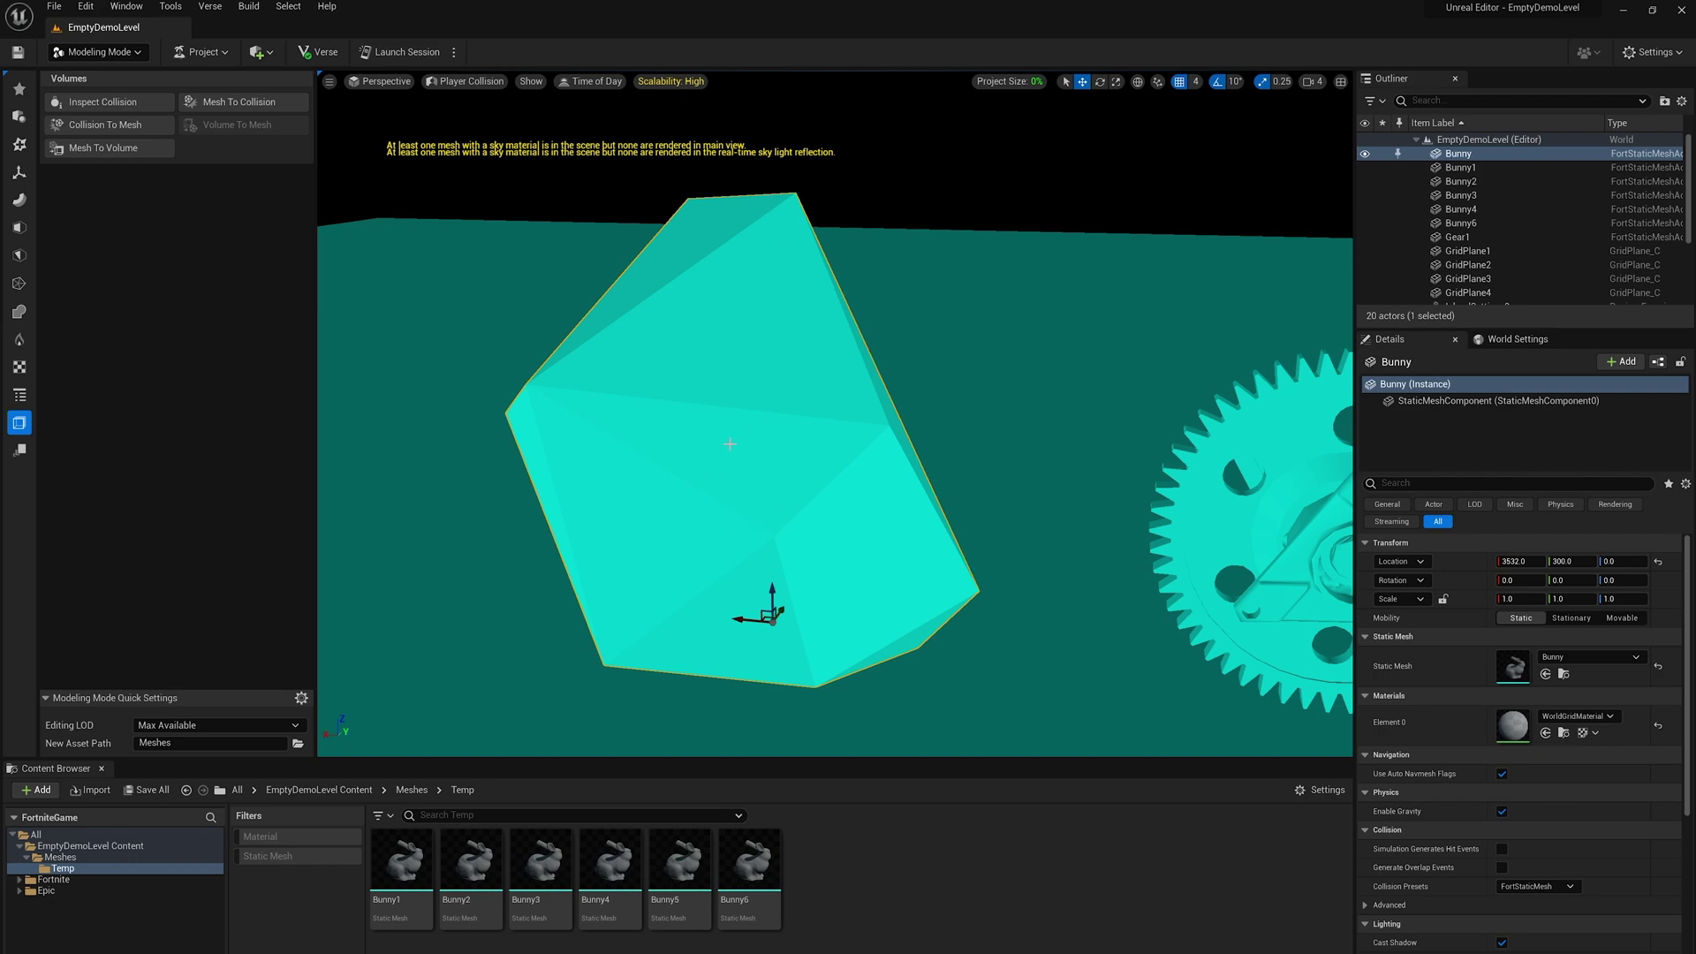
{"action": "left_click", "coordinate": [462, 82]}
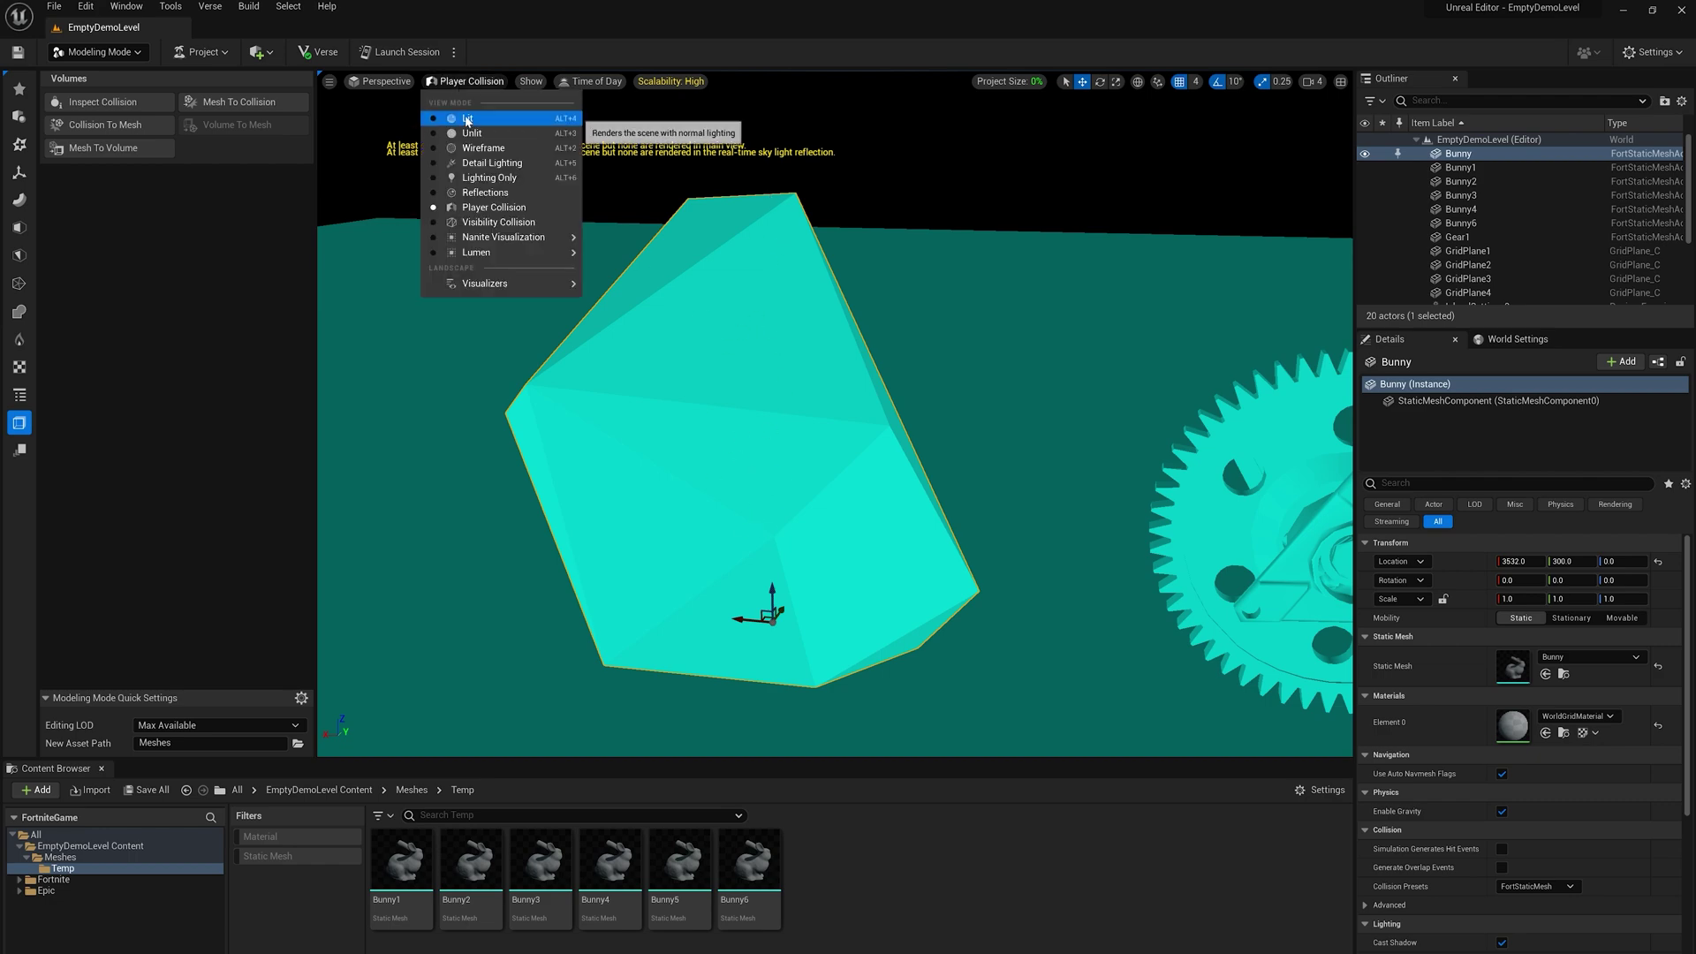
{"action": "left_click", "coordinate": [449, 123]}
{"action": "key", "text": "d"}
{"action": "right_click_drag", "start_coordinate": [714, 390], "coordinate": [601, 410]}
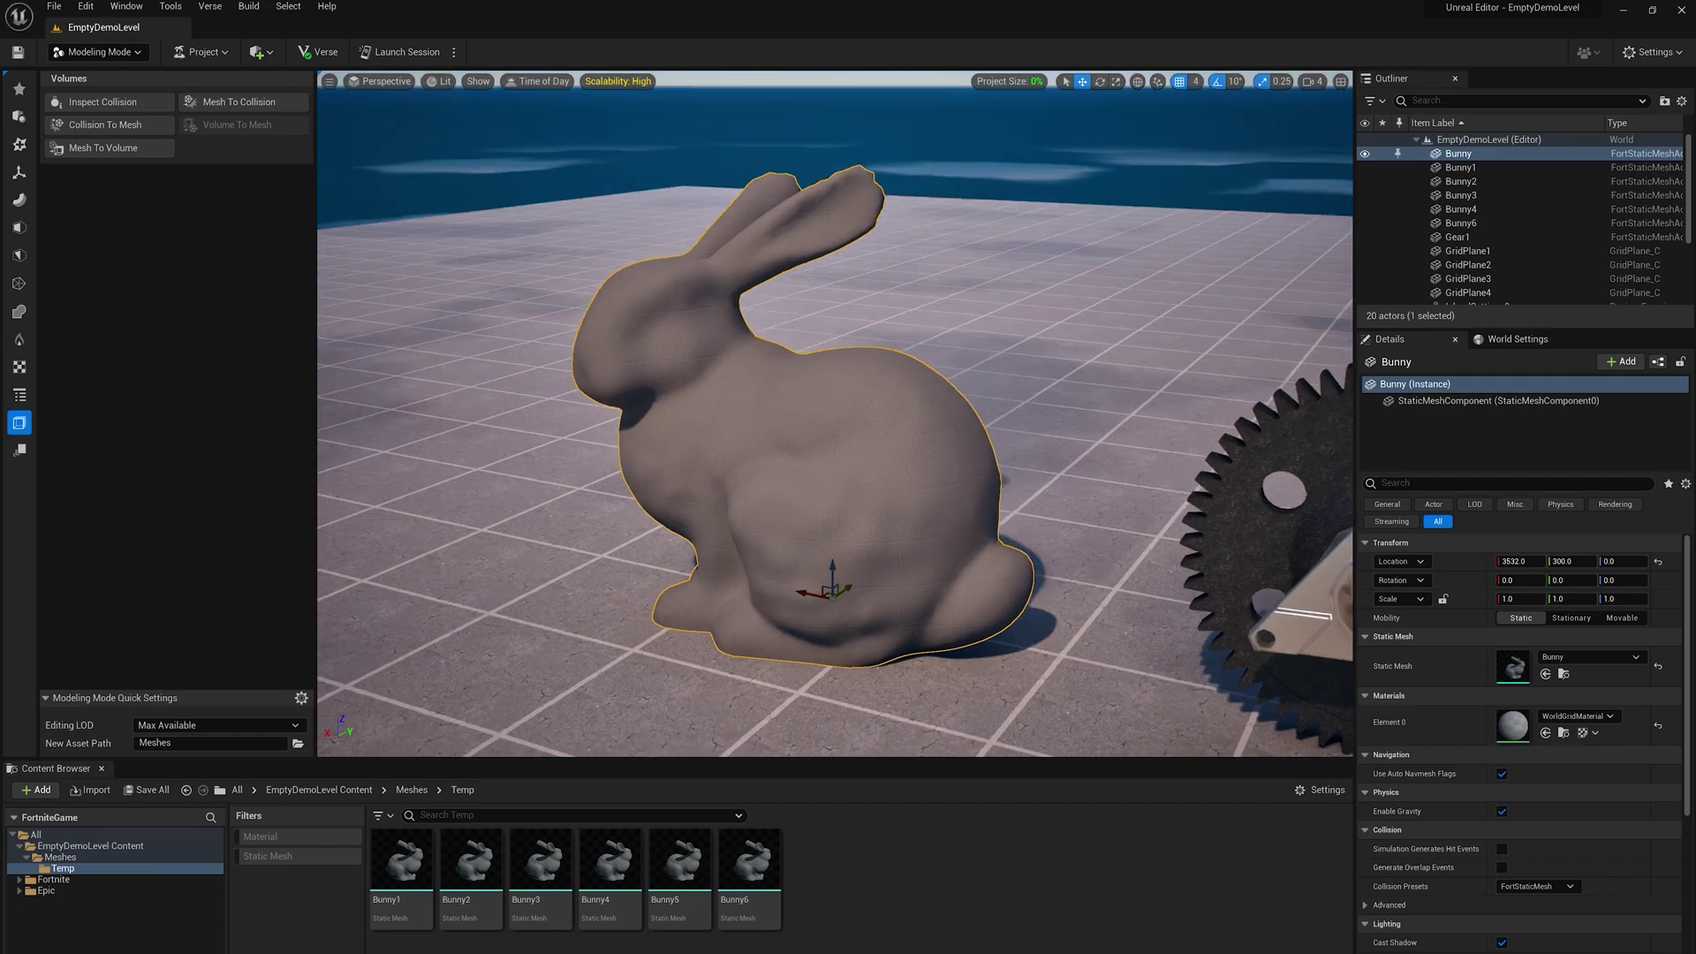
{"action": "left_click", "coordinate": [101, 126]}
{"action": "right_click_drag", "start_coordinate": [601, 370], "coordinate": [605, 366]}
{"action": "left_click", "coordinate": [440, 81]}
{"action": "left_click", "coordinate": [613, 2]}
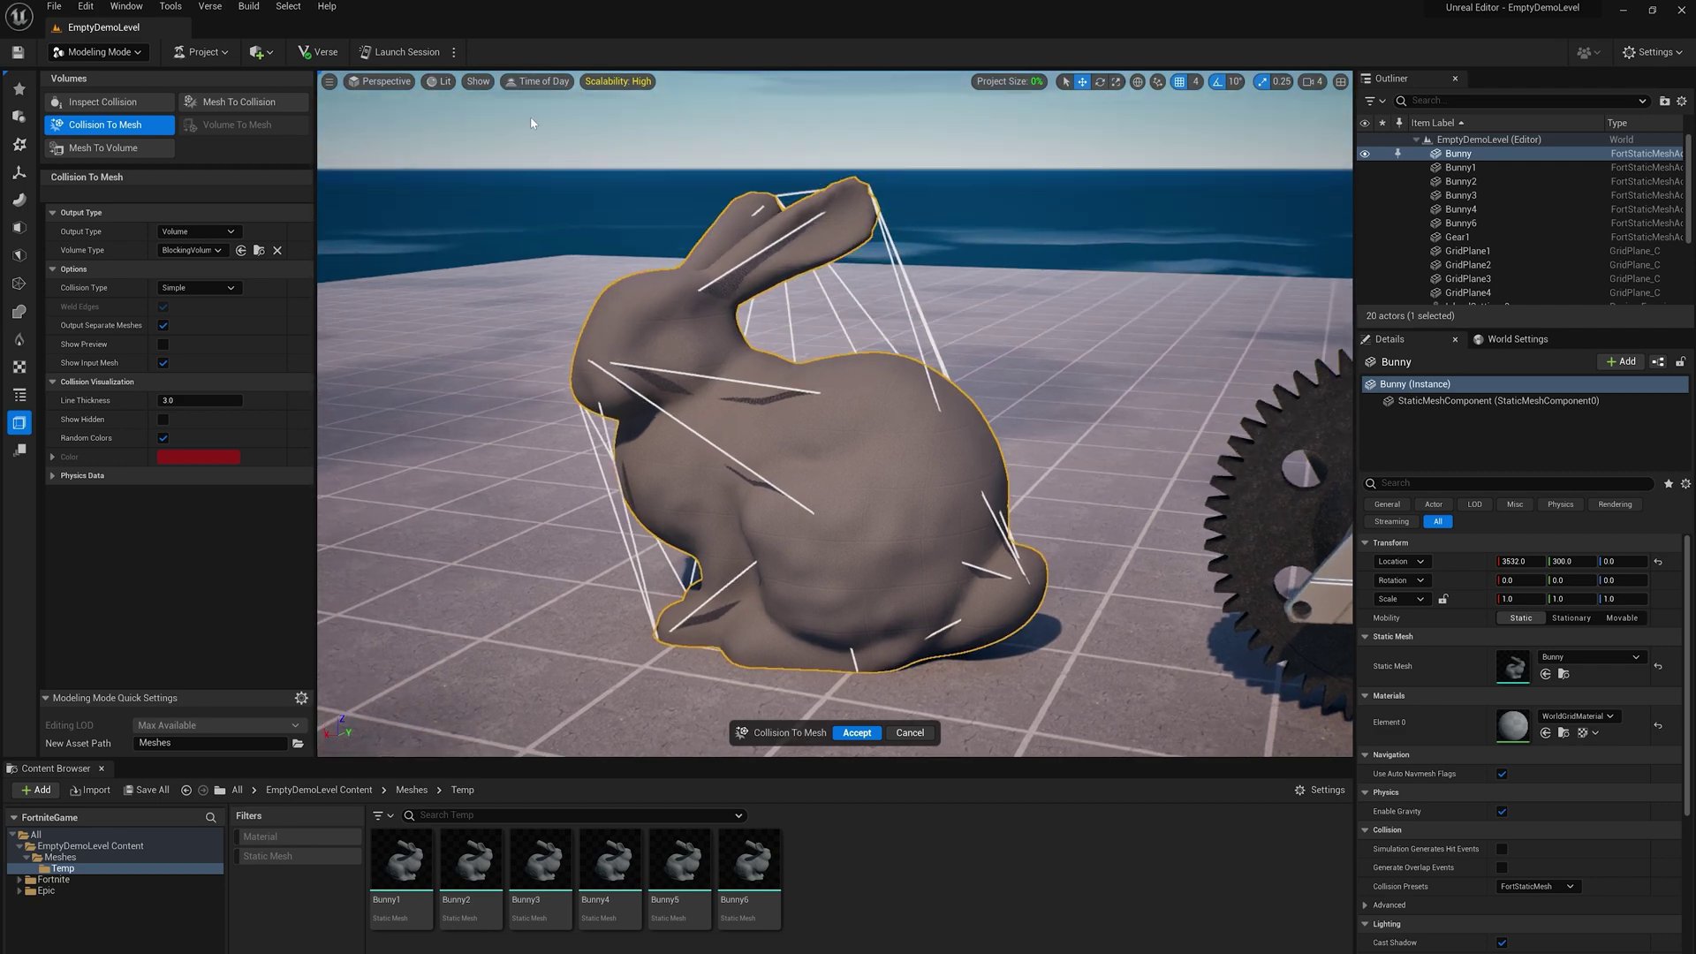
{"action": "left_click", "coordinate": [484, 84]}
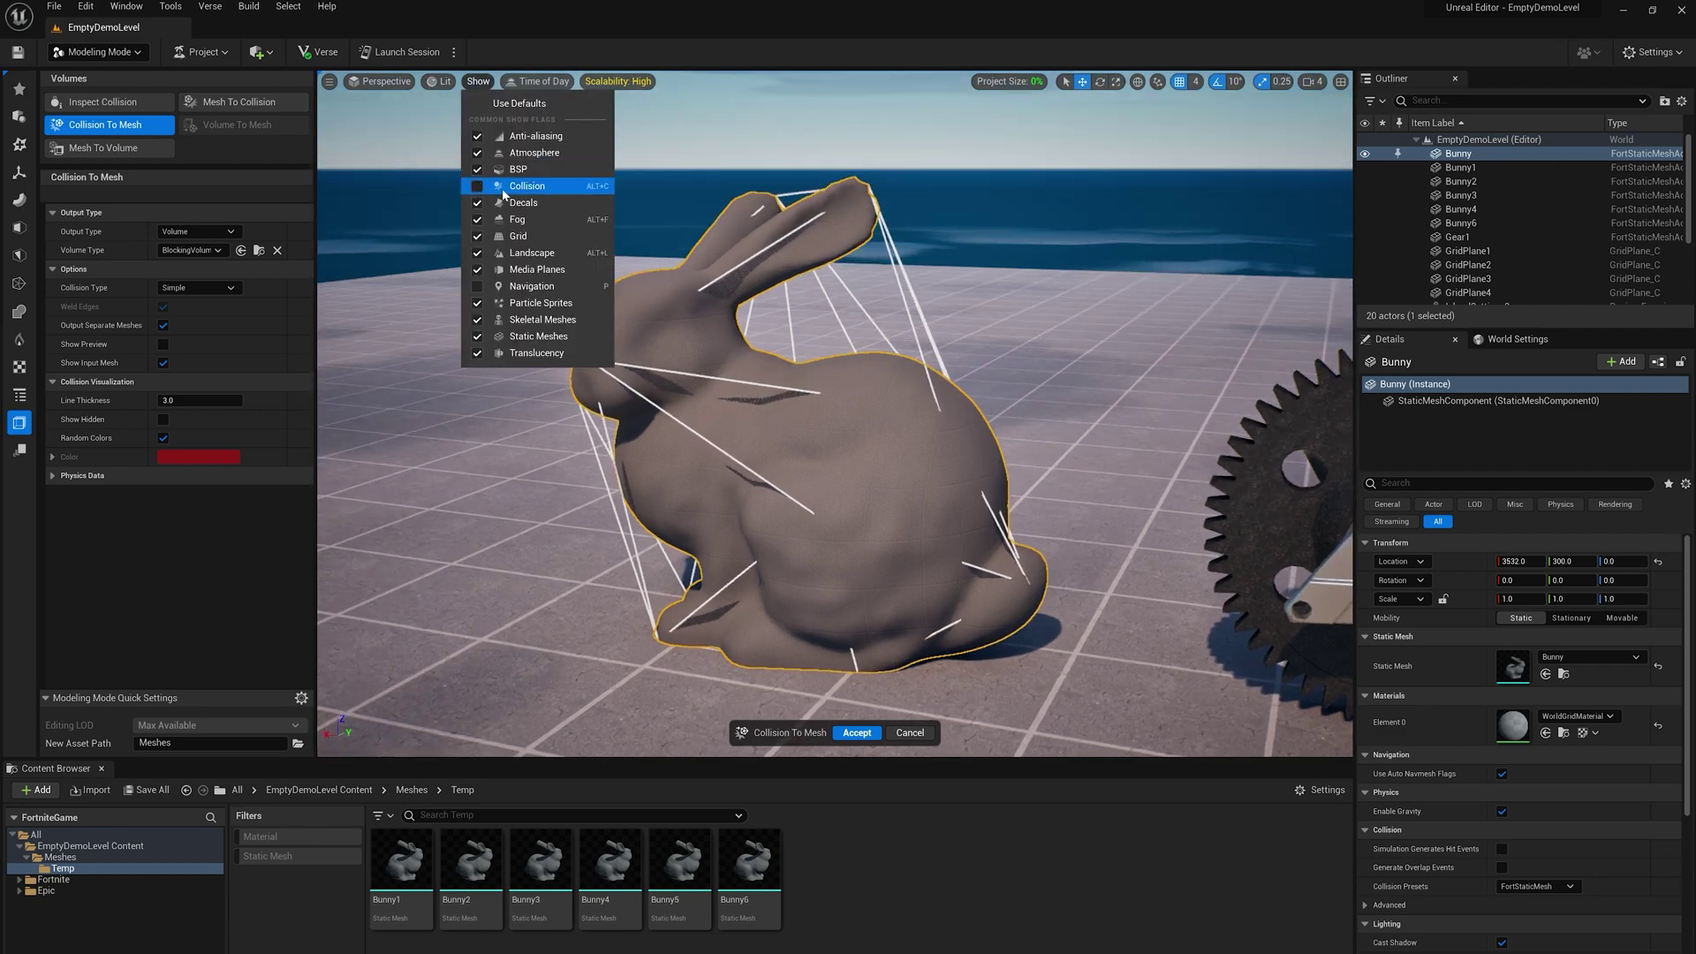
{"action": "left_click", "coordinate": [647, 4]}
{"action": "right_click_drag", "start_coordinate": [850, 358], "coordinate": [850, 358]}
{"action": "right_click_drag", "start_coordinate": [597, 334], "coordinate": [597, 334]}
{"action": "right_click_drag", "start_coordinate": [356, 307], "coordinate": [398, 349]}
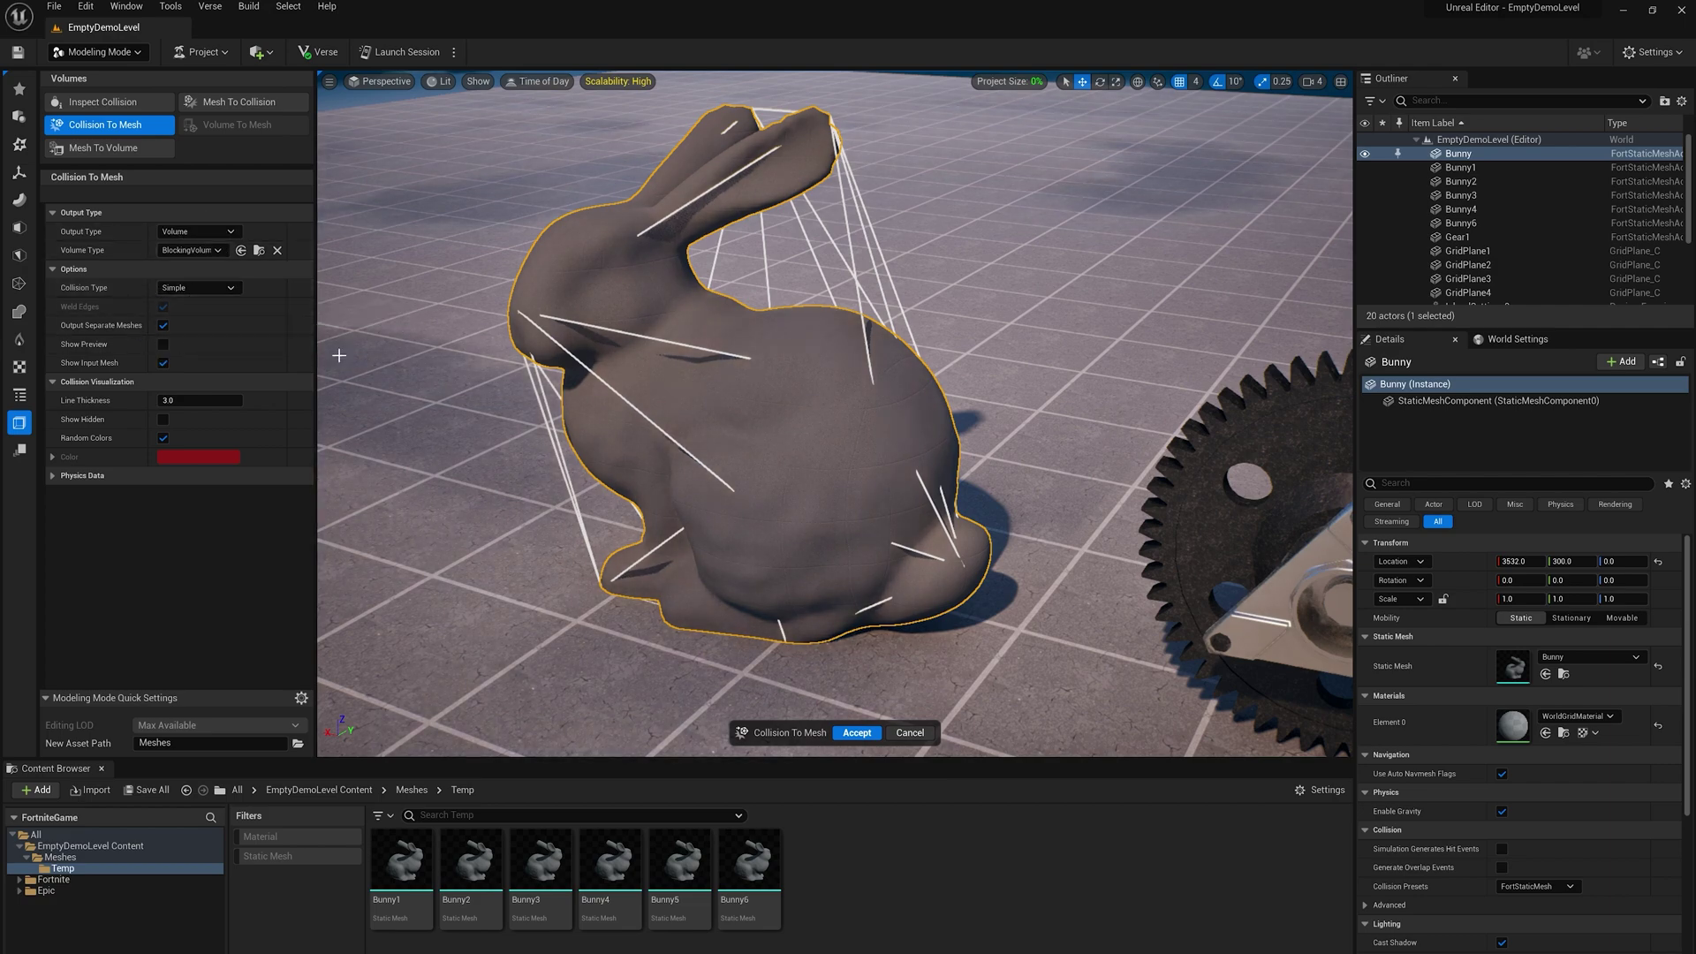
{"action": "right_click_drag", "start_coordinate": [378, 368], "coordinate": [328, 364]}
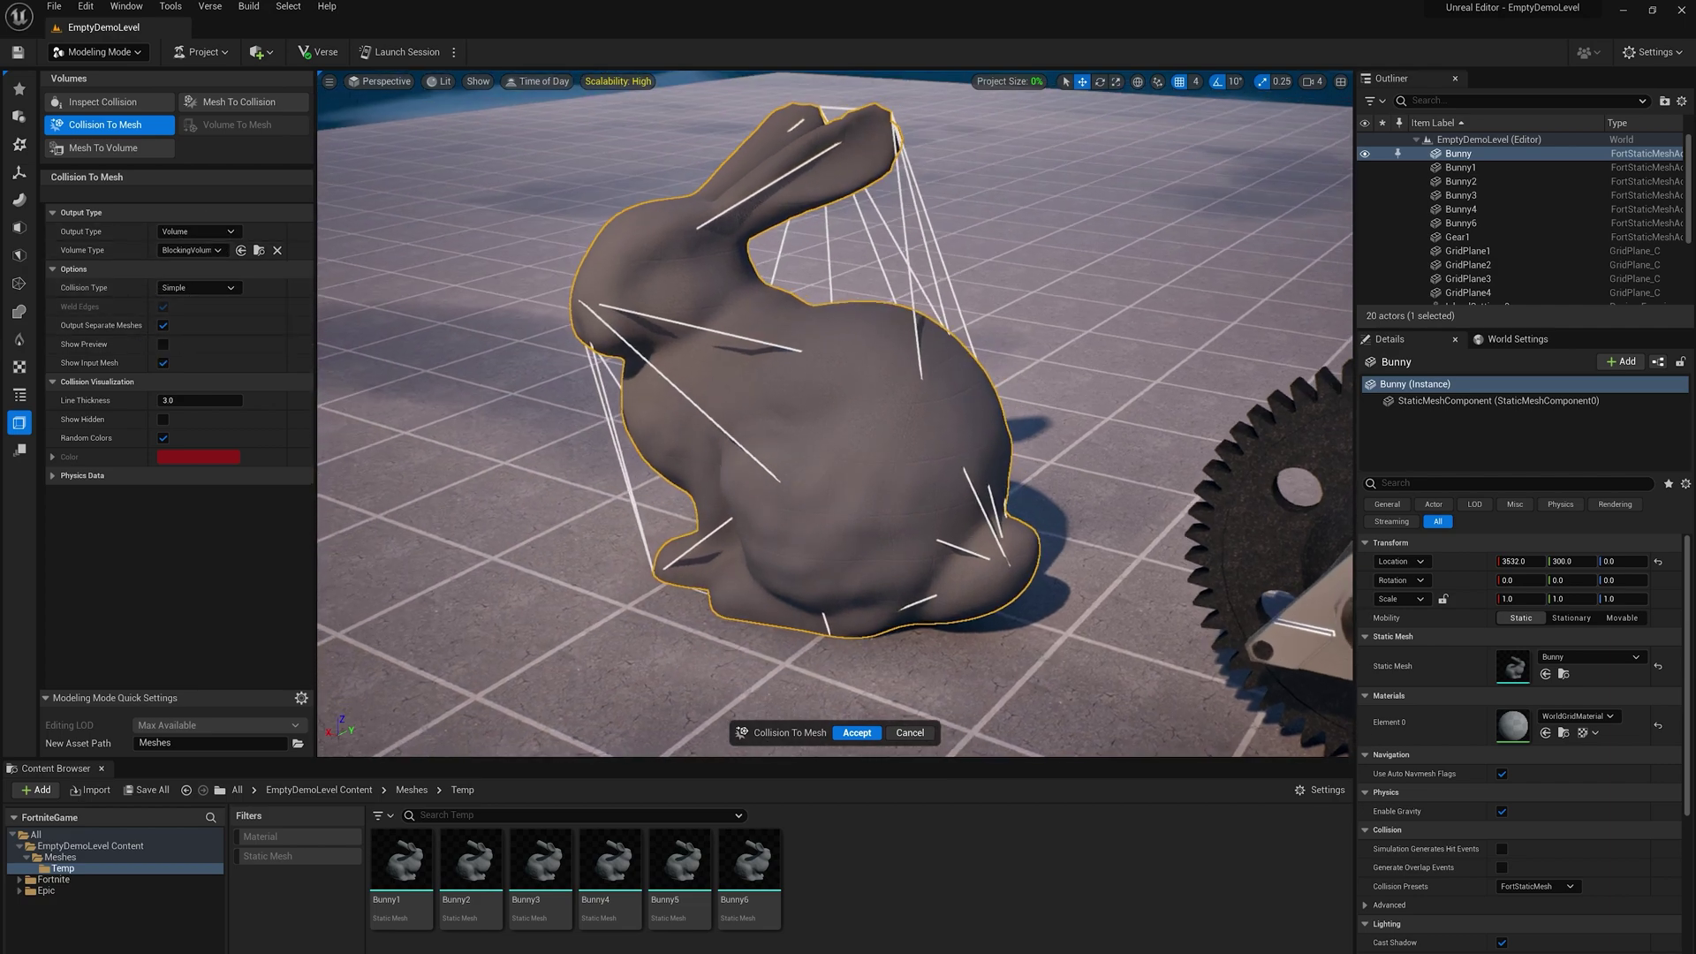
{"action": "left_click", "coordinate": [231, 290]}
{"action": "left_click", "coordinate": [231, 301]}
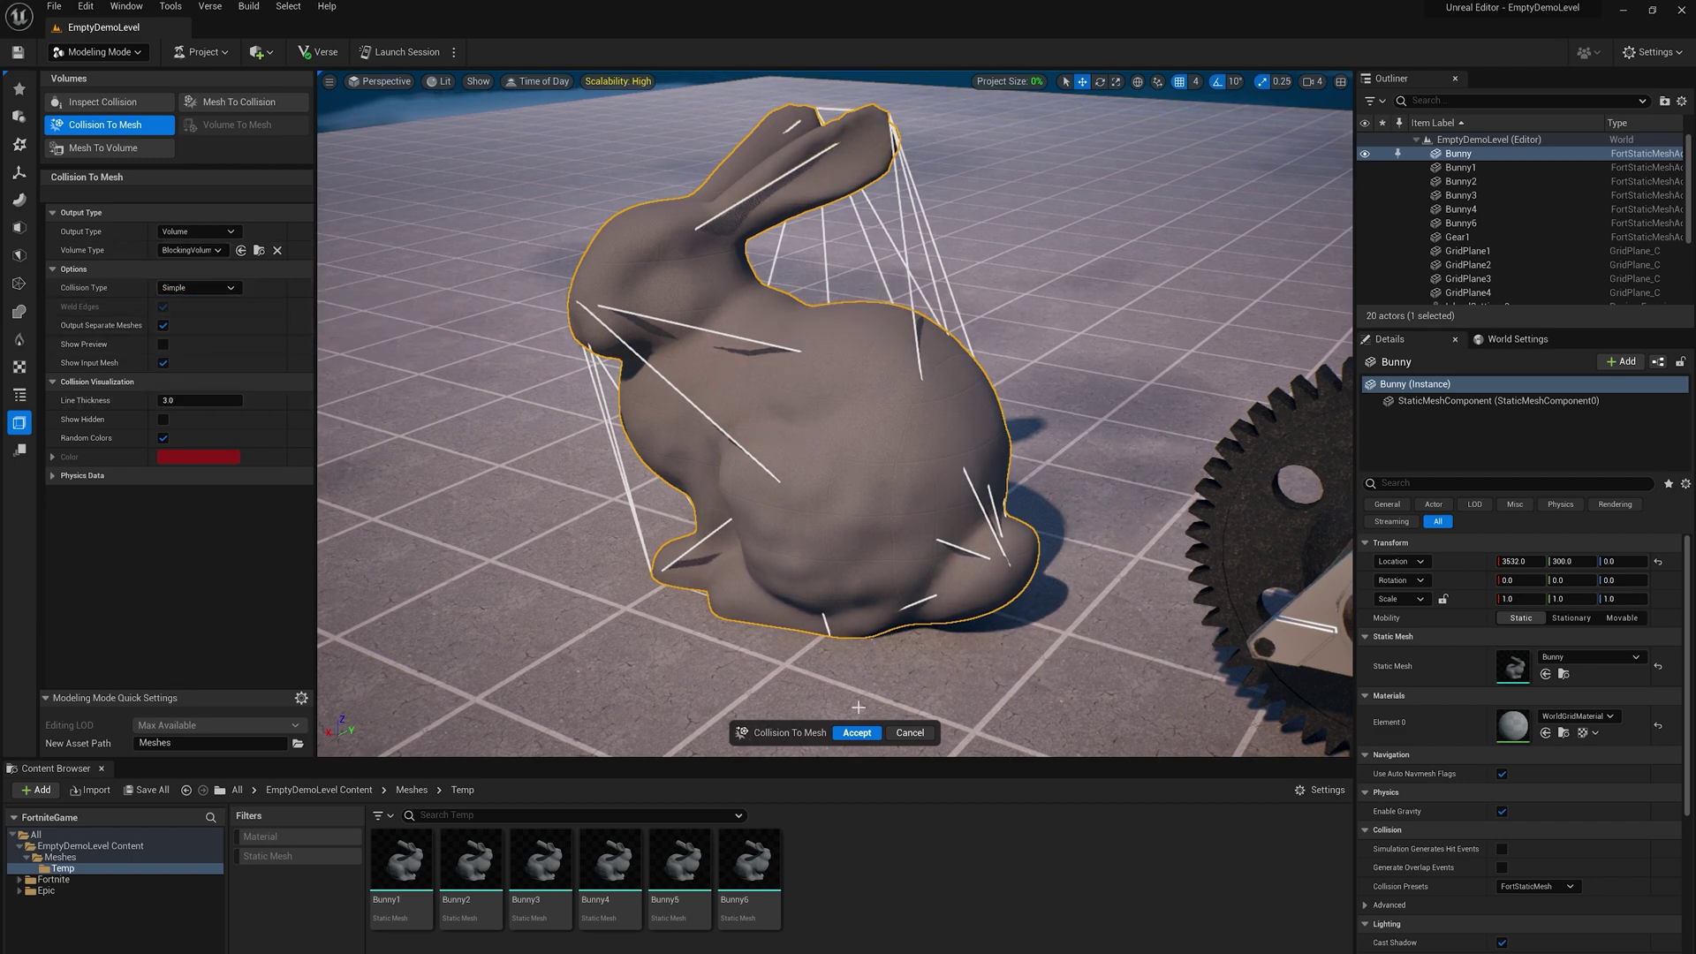
{"action": "left_click", "coordinate": [911, 732]}
Inspect the bunny's collision and examine the vertex and face counts of its convex hull in the Physics Data.
{"action": "left_click_drag", "start_coordinate": [525, 238], "coordinate": [565, 221], "text": "alt"}
{"action": "left_click", "coordinate": [119, 105]}
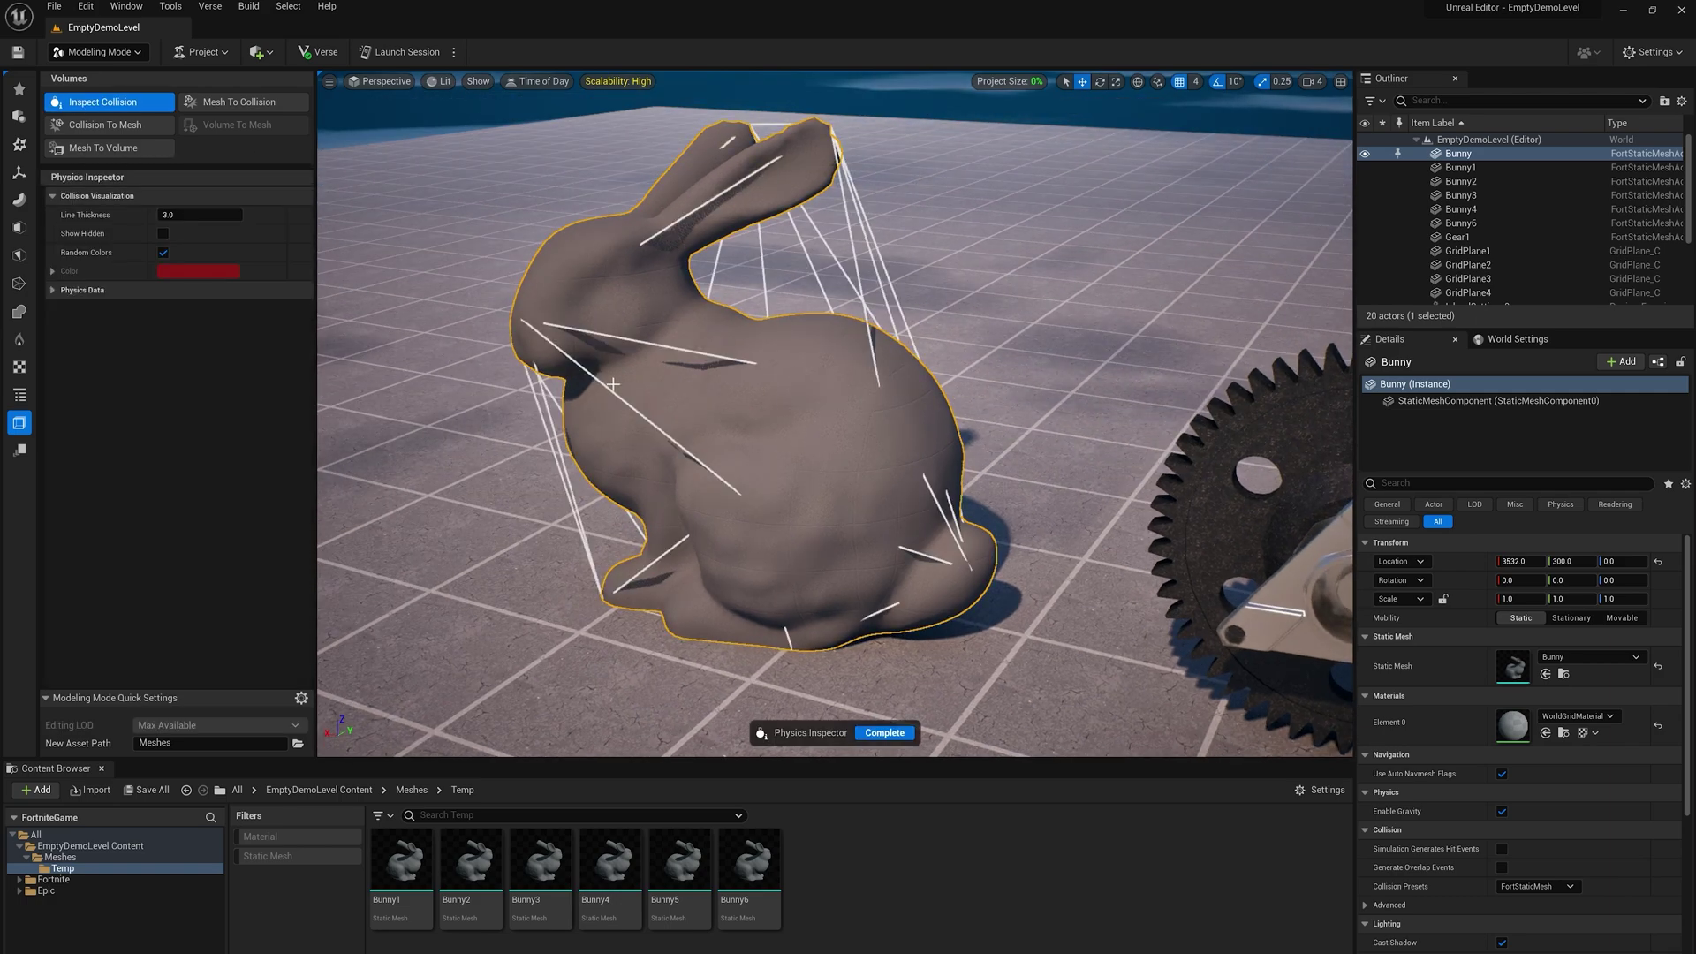
{"action": "left_click", "coordinate": [55, 290]}
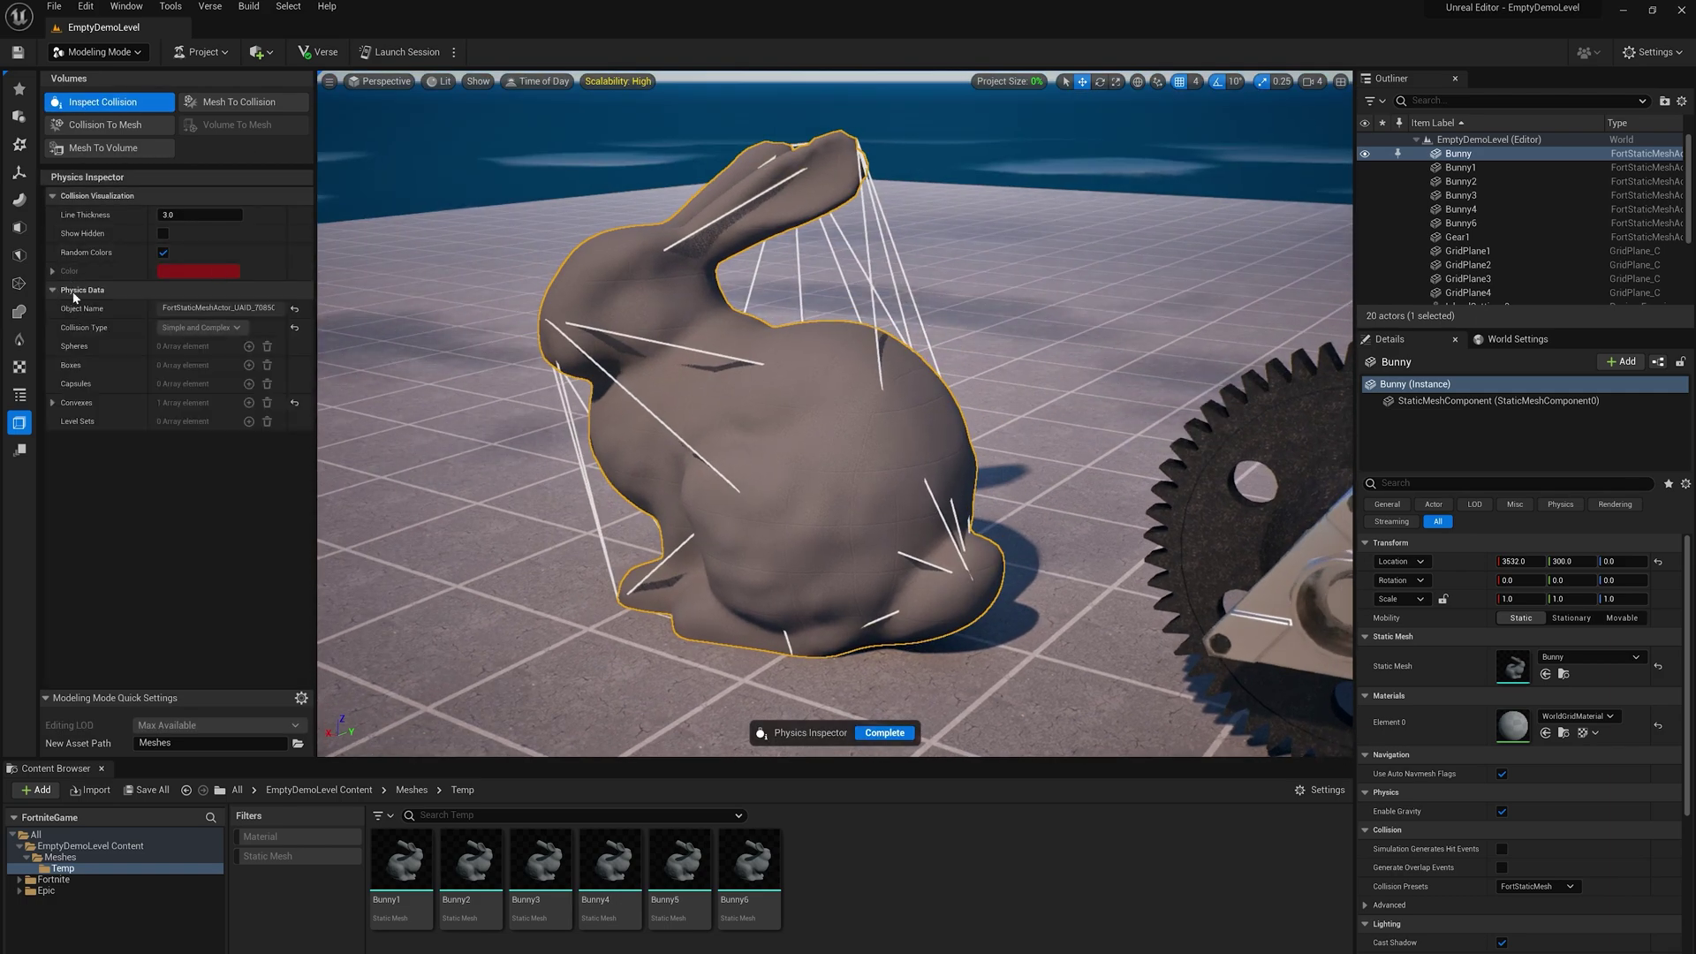
{"action": "left_click", "coordinate": [53, 402]}
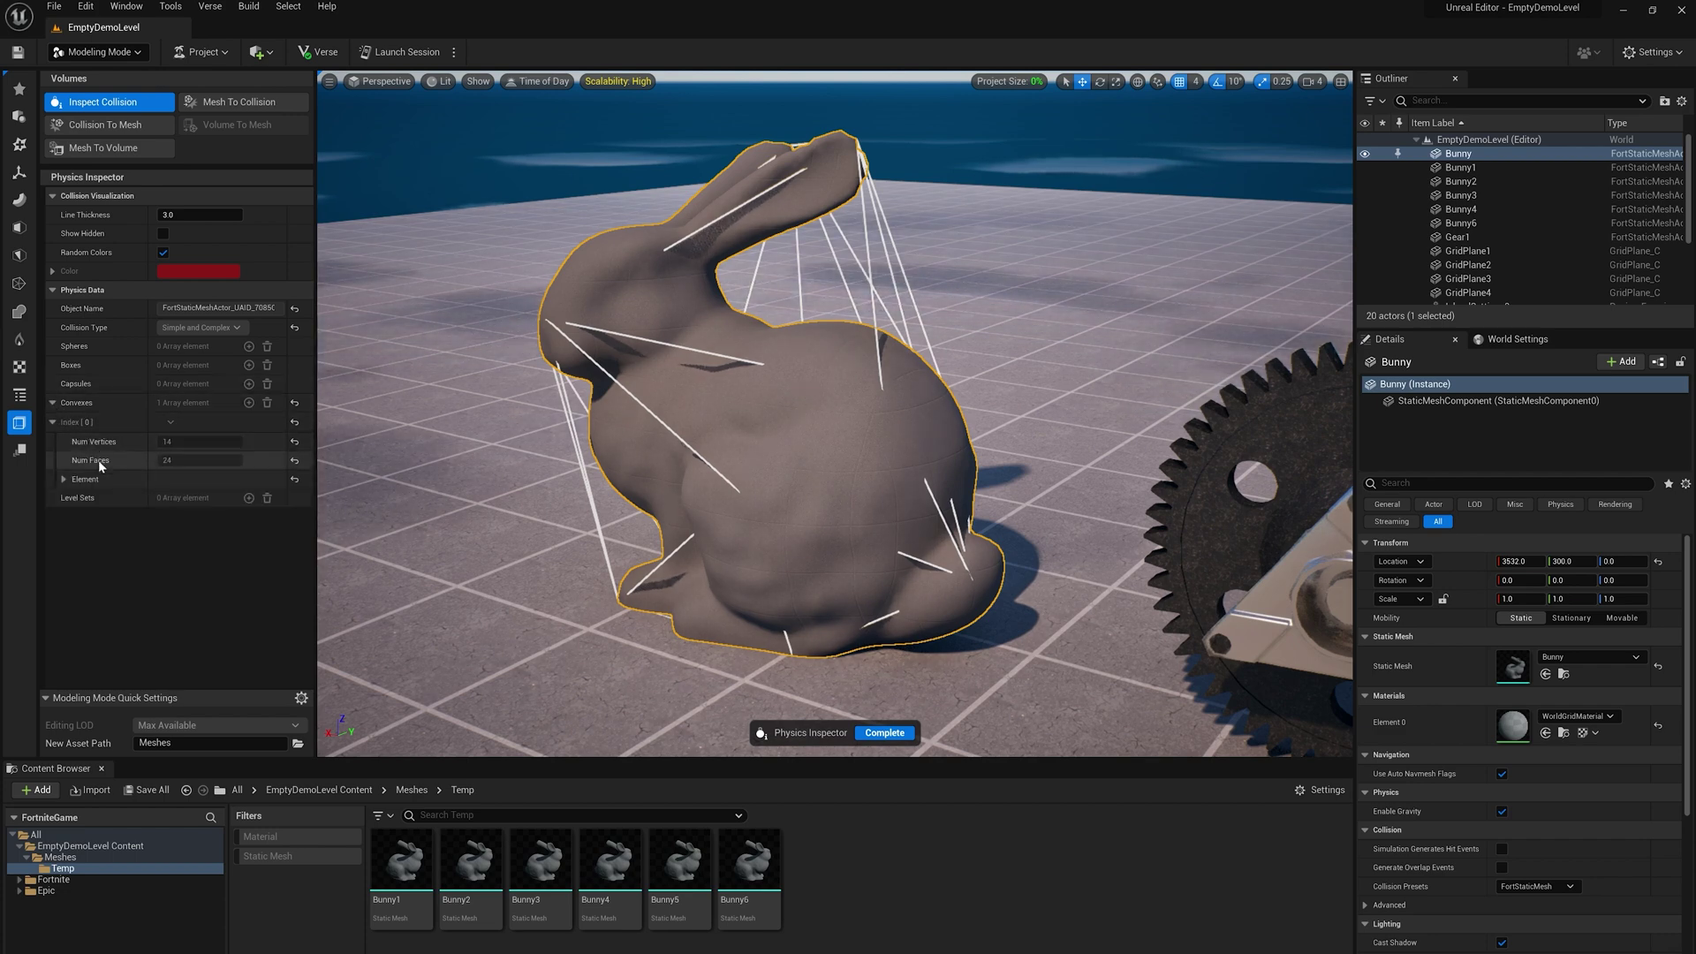
{"action": "left_click", "coordinate": [54, 290]}
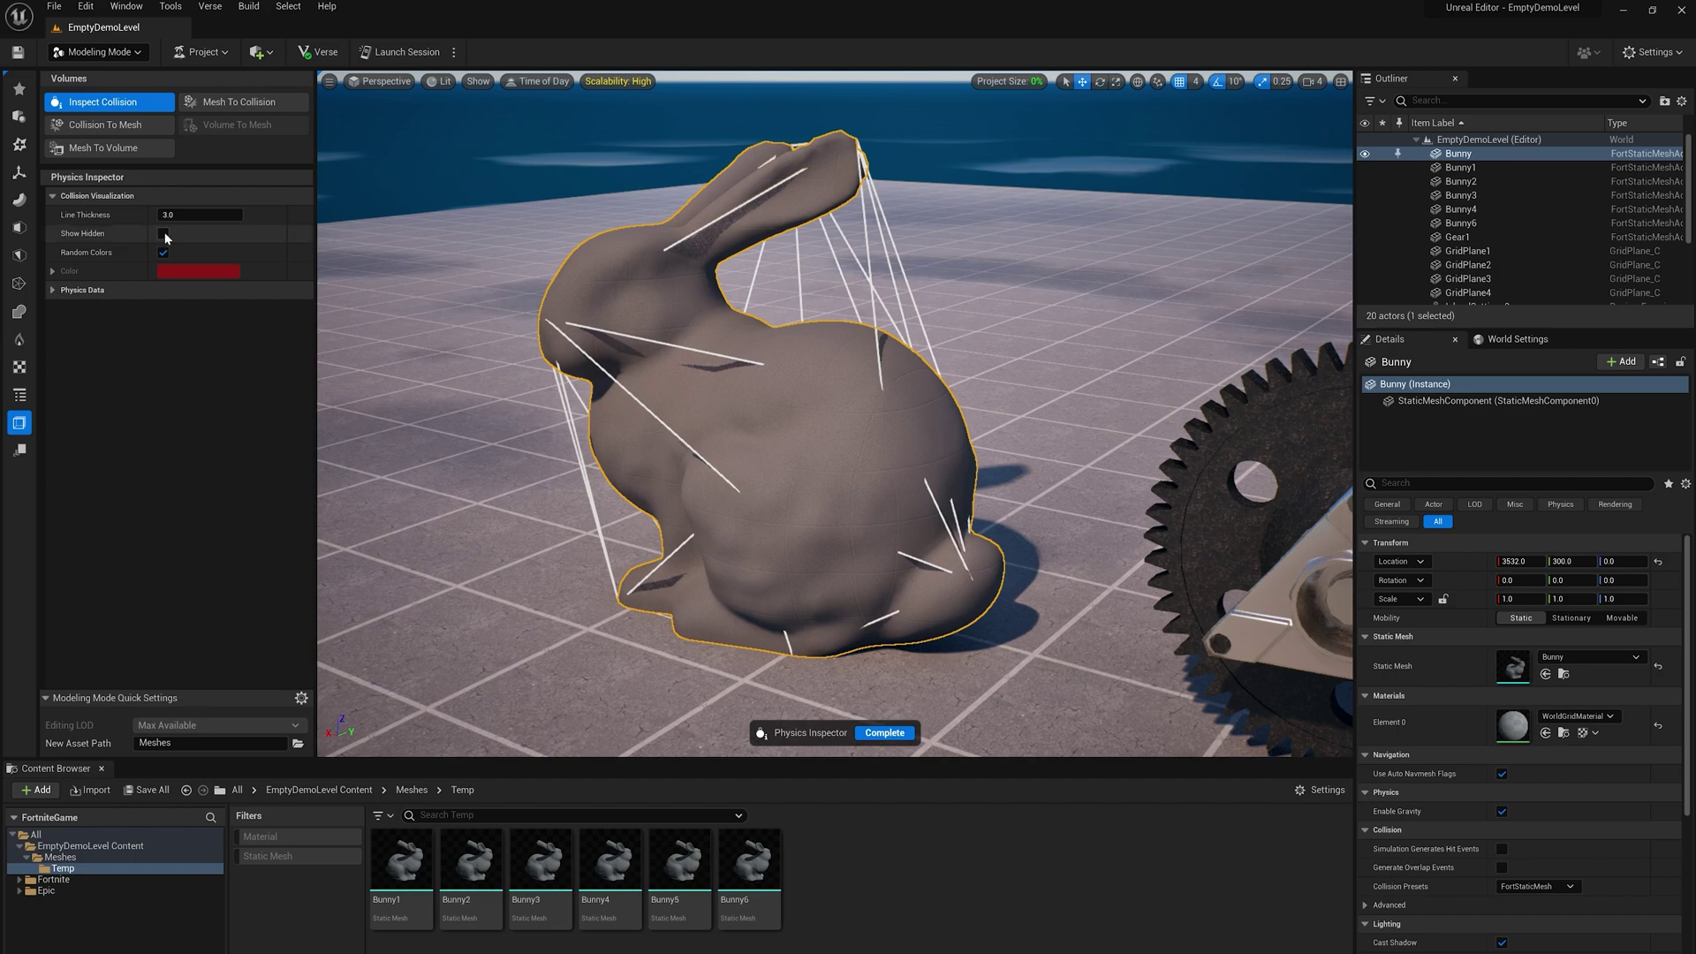
Toggle Show Hidden on and off to view the bunny's full hull wireframe, then complete the collision inspection.
{"action": "left_click", "coordinate": [162, 234]}
{"action": "left_click_drag", "start_coordinate": [447, 357], "coordinate": [447, 392], "text": "alt"}
{"action": "left_click", "coordinate": [166, 232]}
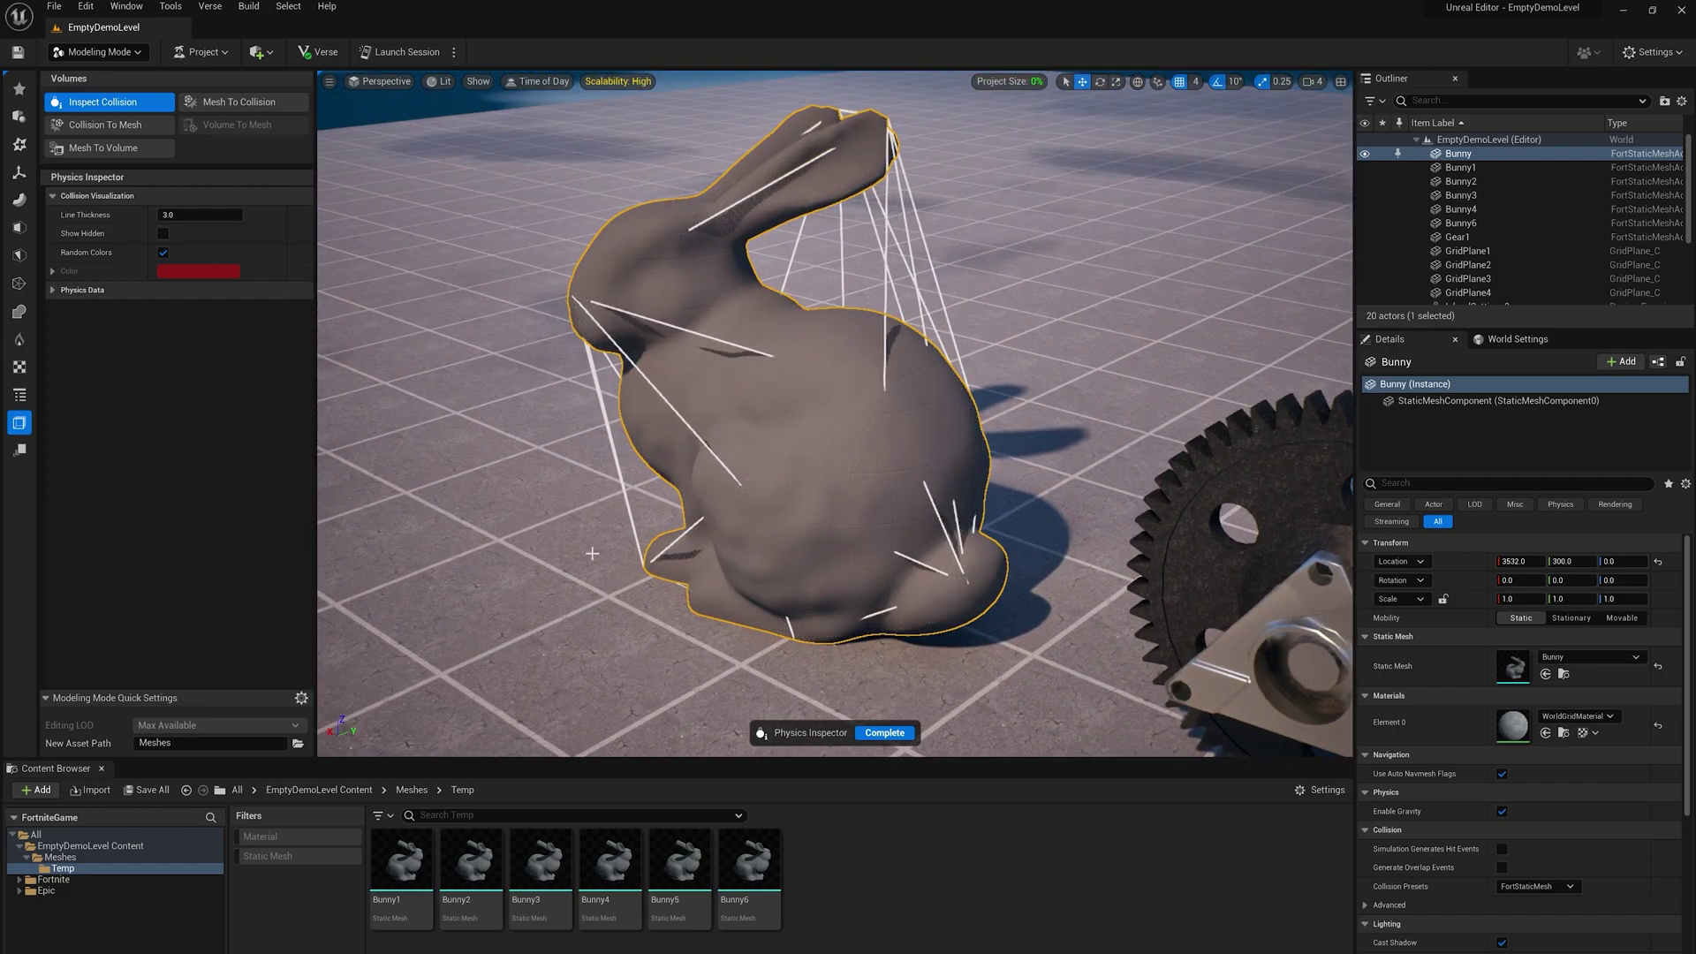
{"action": "left_click", "coordinate": [898, 558]}
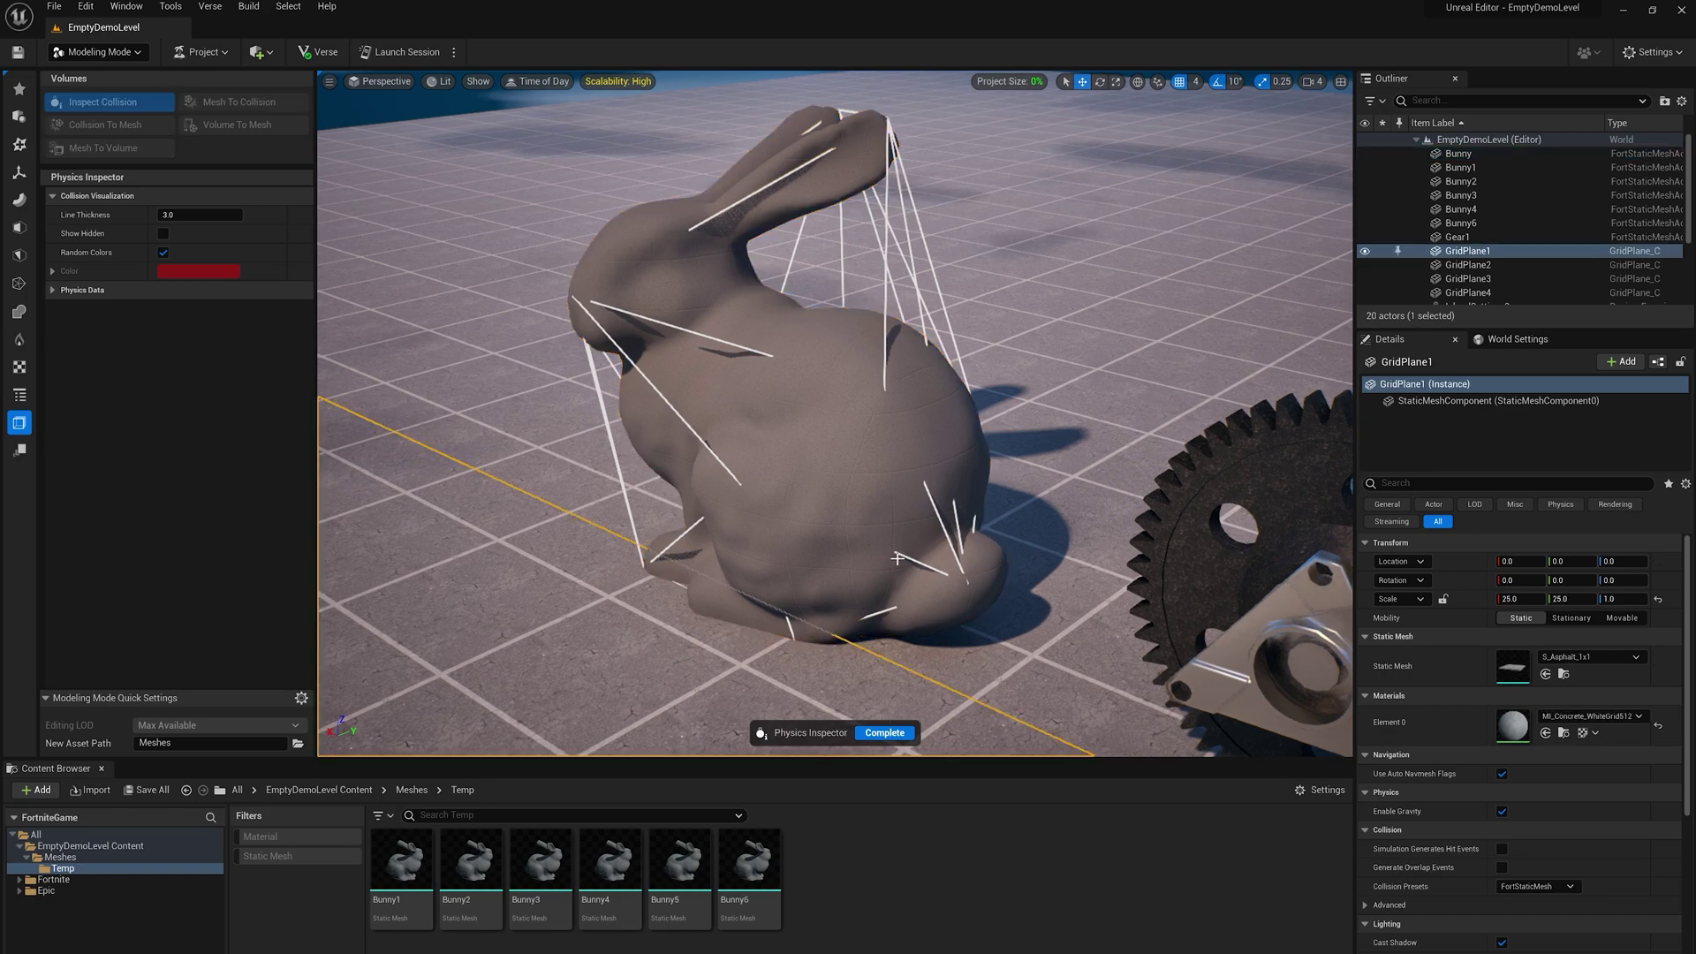
{"action": "left_click", "coordinate": [890, 733]}
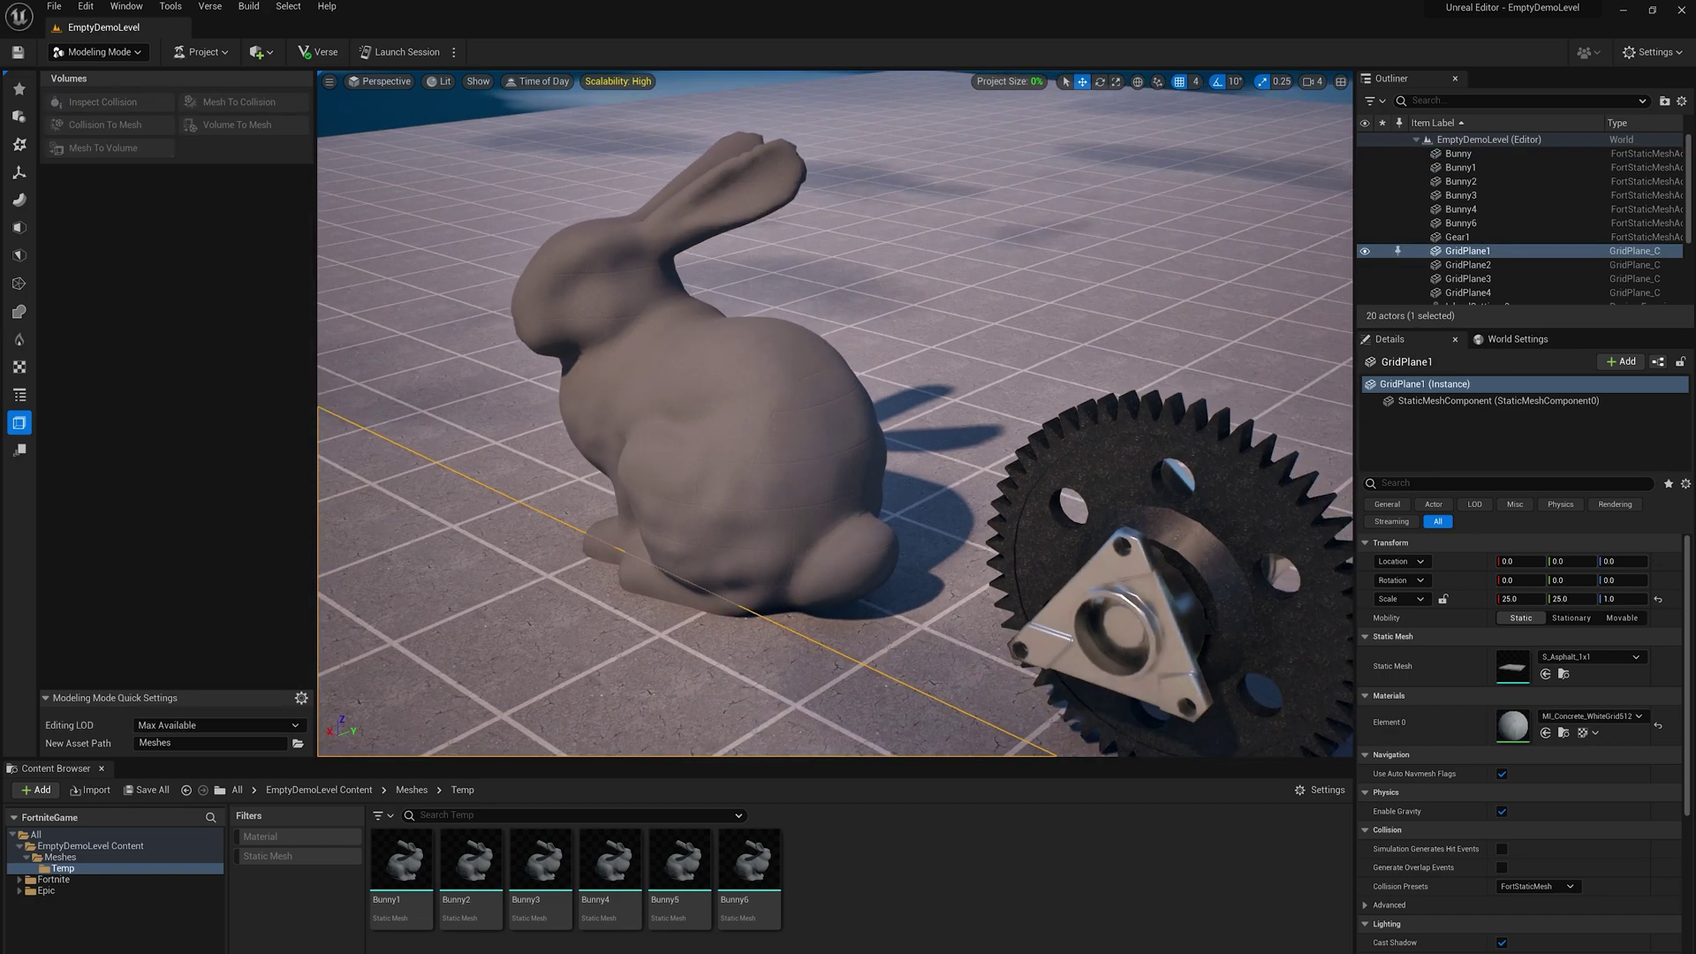
Start Mesh To Collision on the gear and reset the Geometry Type to Aligned Boxes.
{"action": "left_click", "coordinate": [1060, 468]}
{"action": "key", "text": "f"}
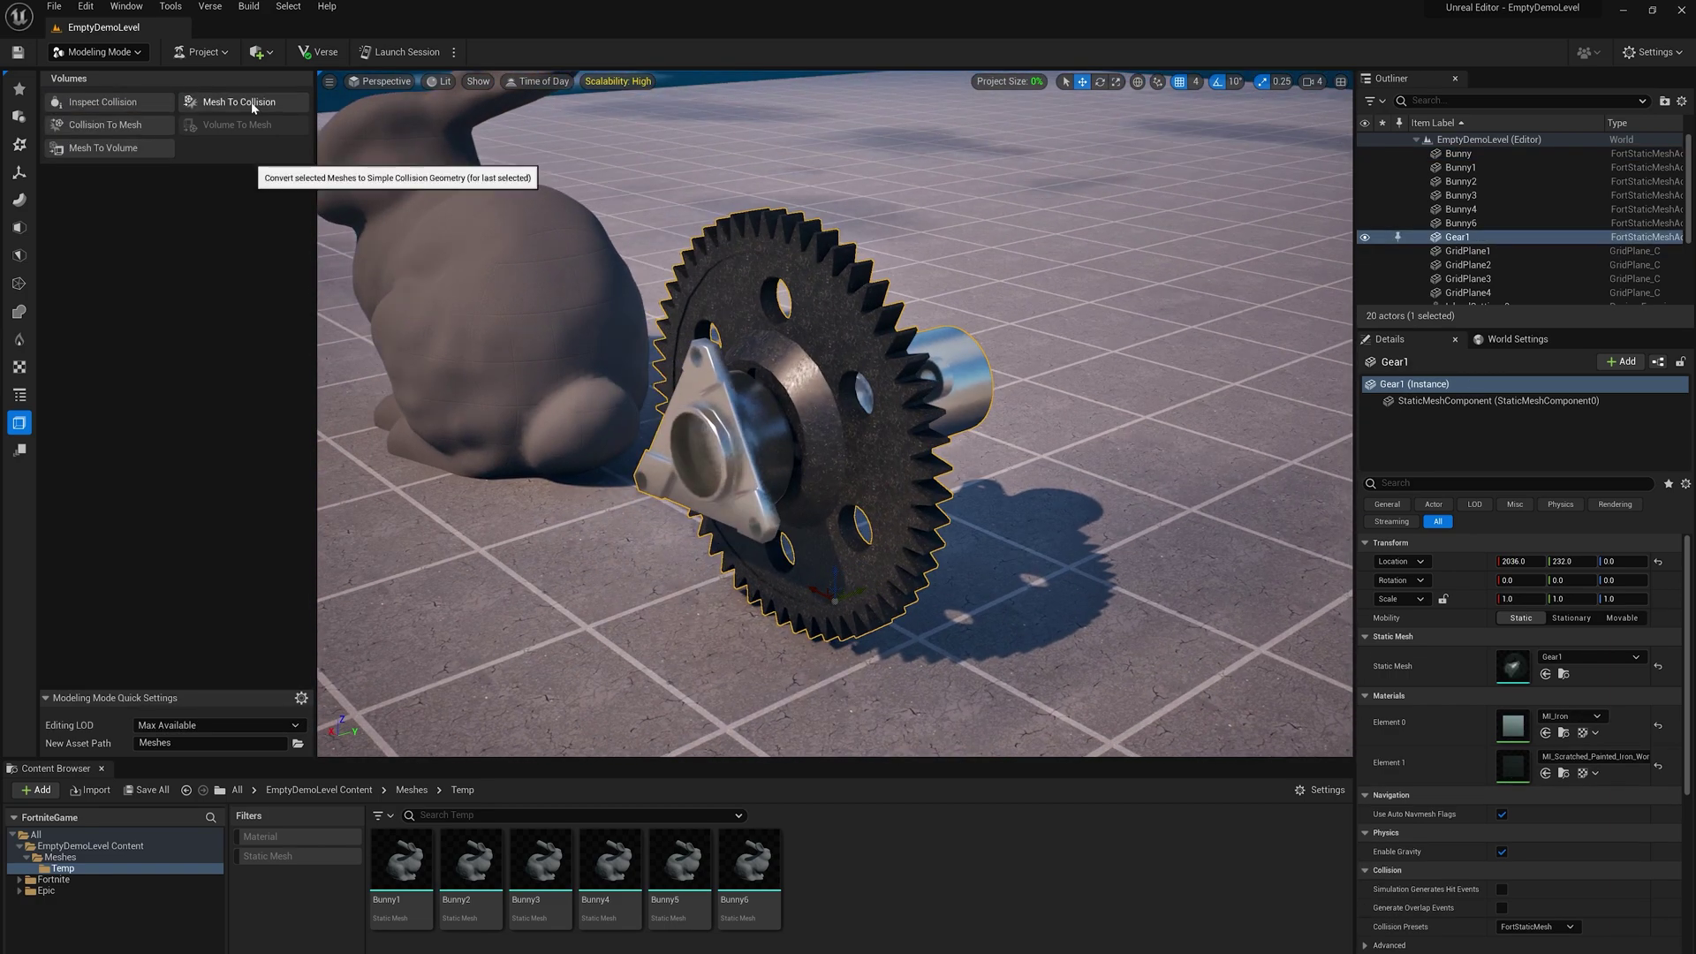
{"action": "left_click", "coordinate": [253, 103]}
{"action": "key", "text": "f"}
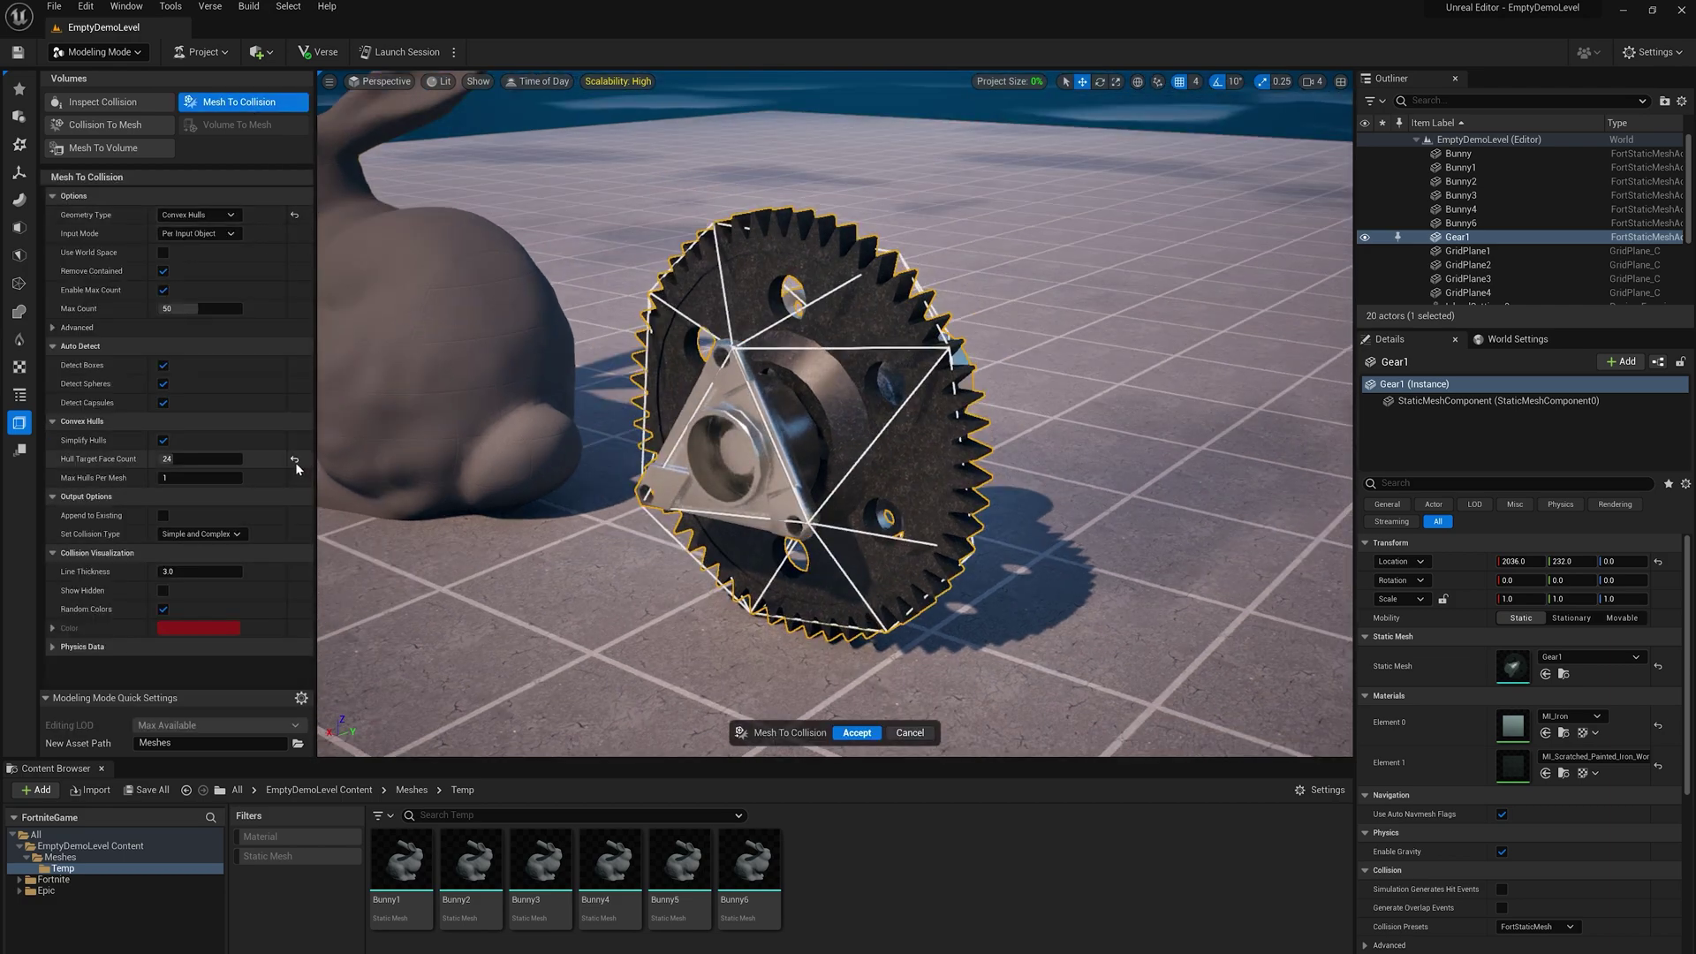
{"action": "left_click", "coordinate": [295, 216]}
{"action": "left_click_drag", "start_coordinate": [805, 374], "coordinate": [689, 349], "text": "alt"}
{"action": "left_click_drag", "start_coordinate": [485, 402], "coordinate": [950, 387], "text": "alt"}
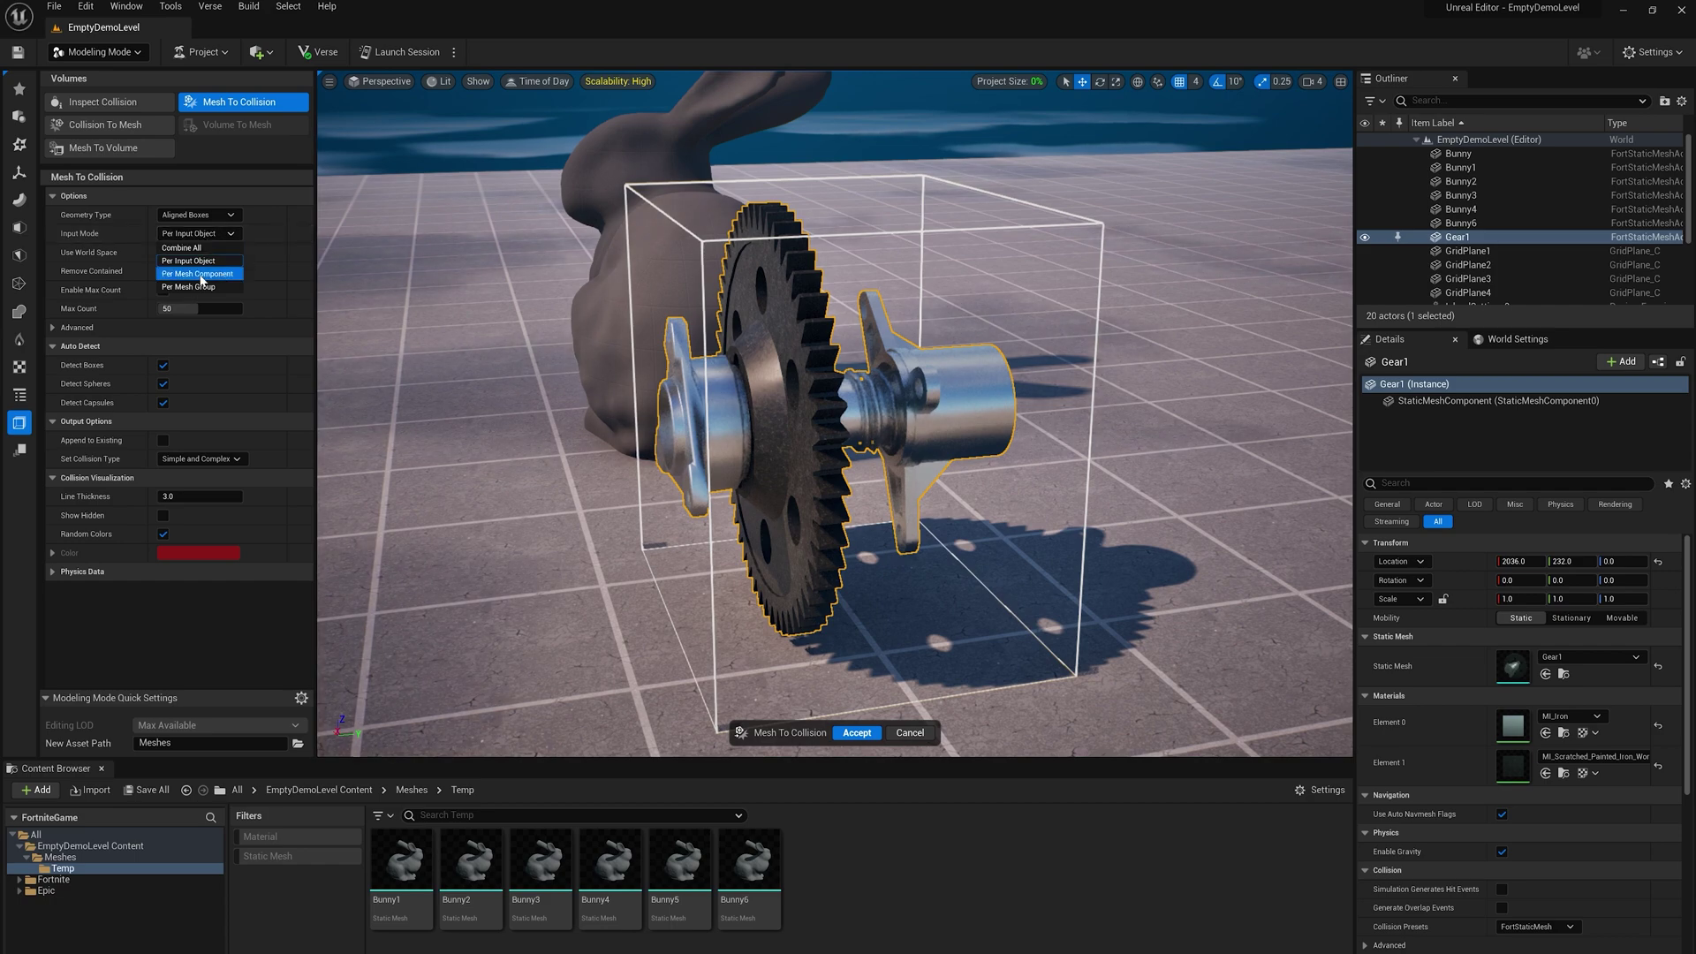
Set the Input Mode to Per Mesh Component and inspect the separate boxes around the gear's parts.
{"action": "left_click", "coordinate": [201, 275]}
{"action": "left_click_drag", "start_coordinate": [795, 388], "coordinate": [618, 380], "text": "alt"}
{"action": "right_click_drag", "start_coordinate": [618, 379], "coordinate": [706, 379], "text": "alt"}
{"action": "left_click_drag", "start_coordinate": [706, 380], "coordinate": [786, 388], "text": "alt"}
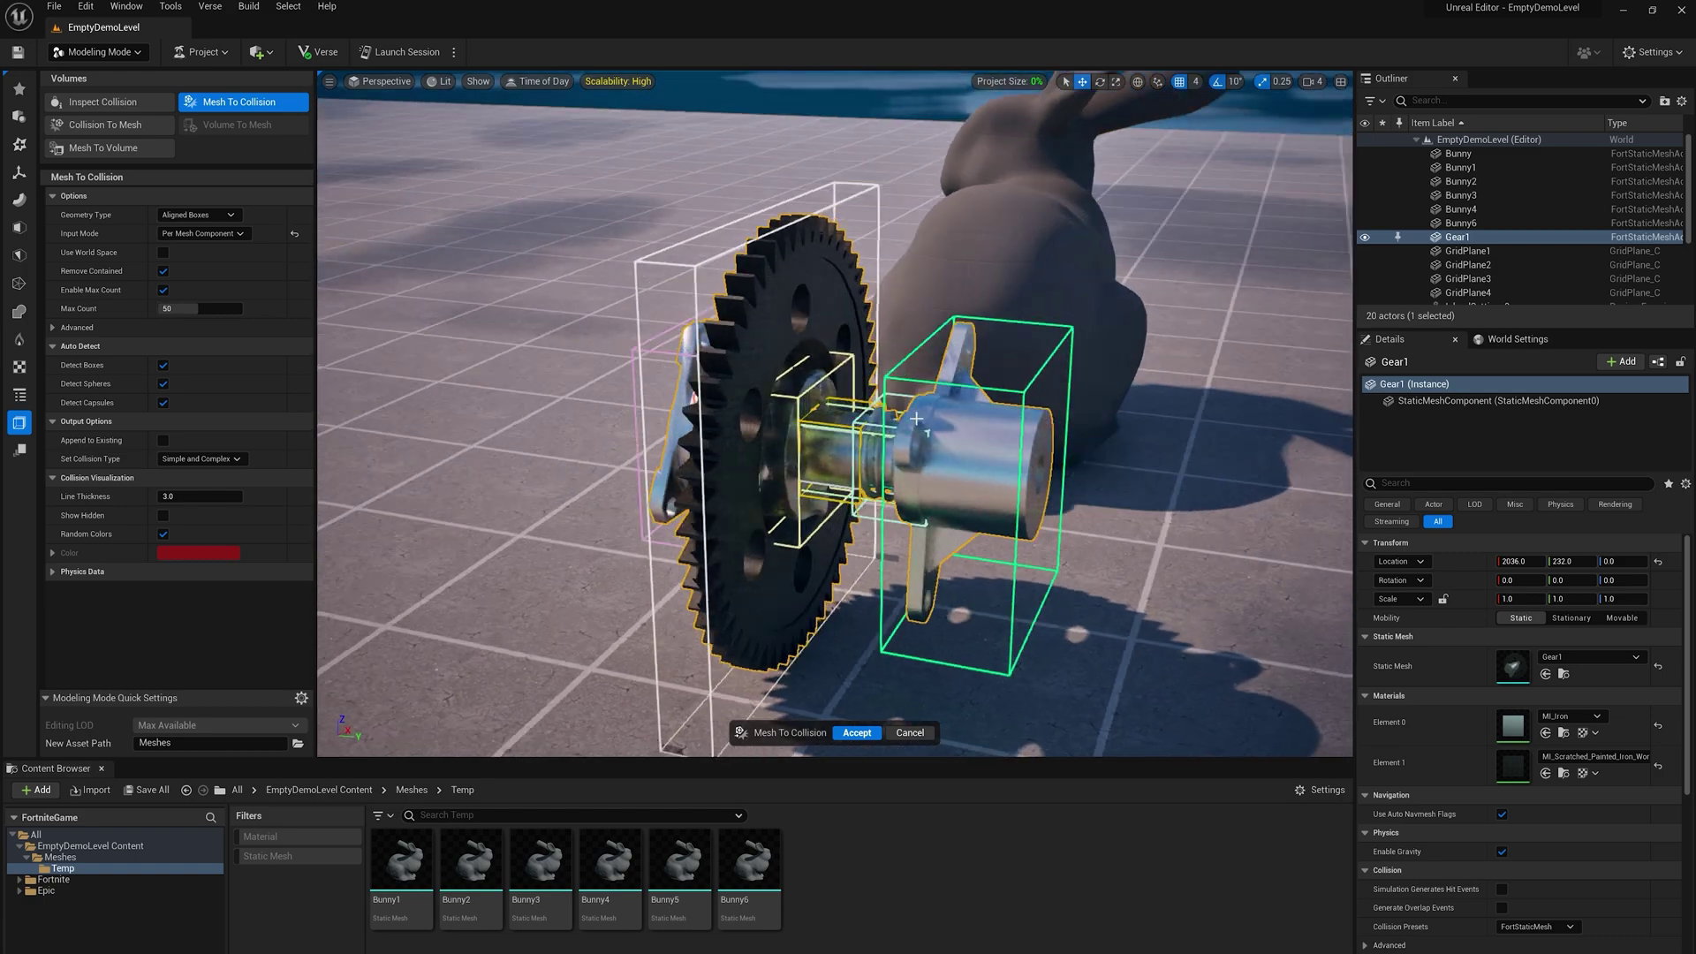
{"action": "left_click_drag", "start_coordinate": [856, 403], "coordinate": [904, 431], "text": "alt"}
{"action": "left_click_drag", "start_coordinate": [682, 505], "coordinate": [742, 331], "text": "alt"}
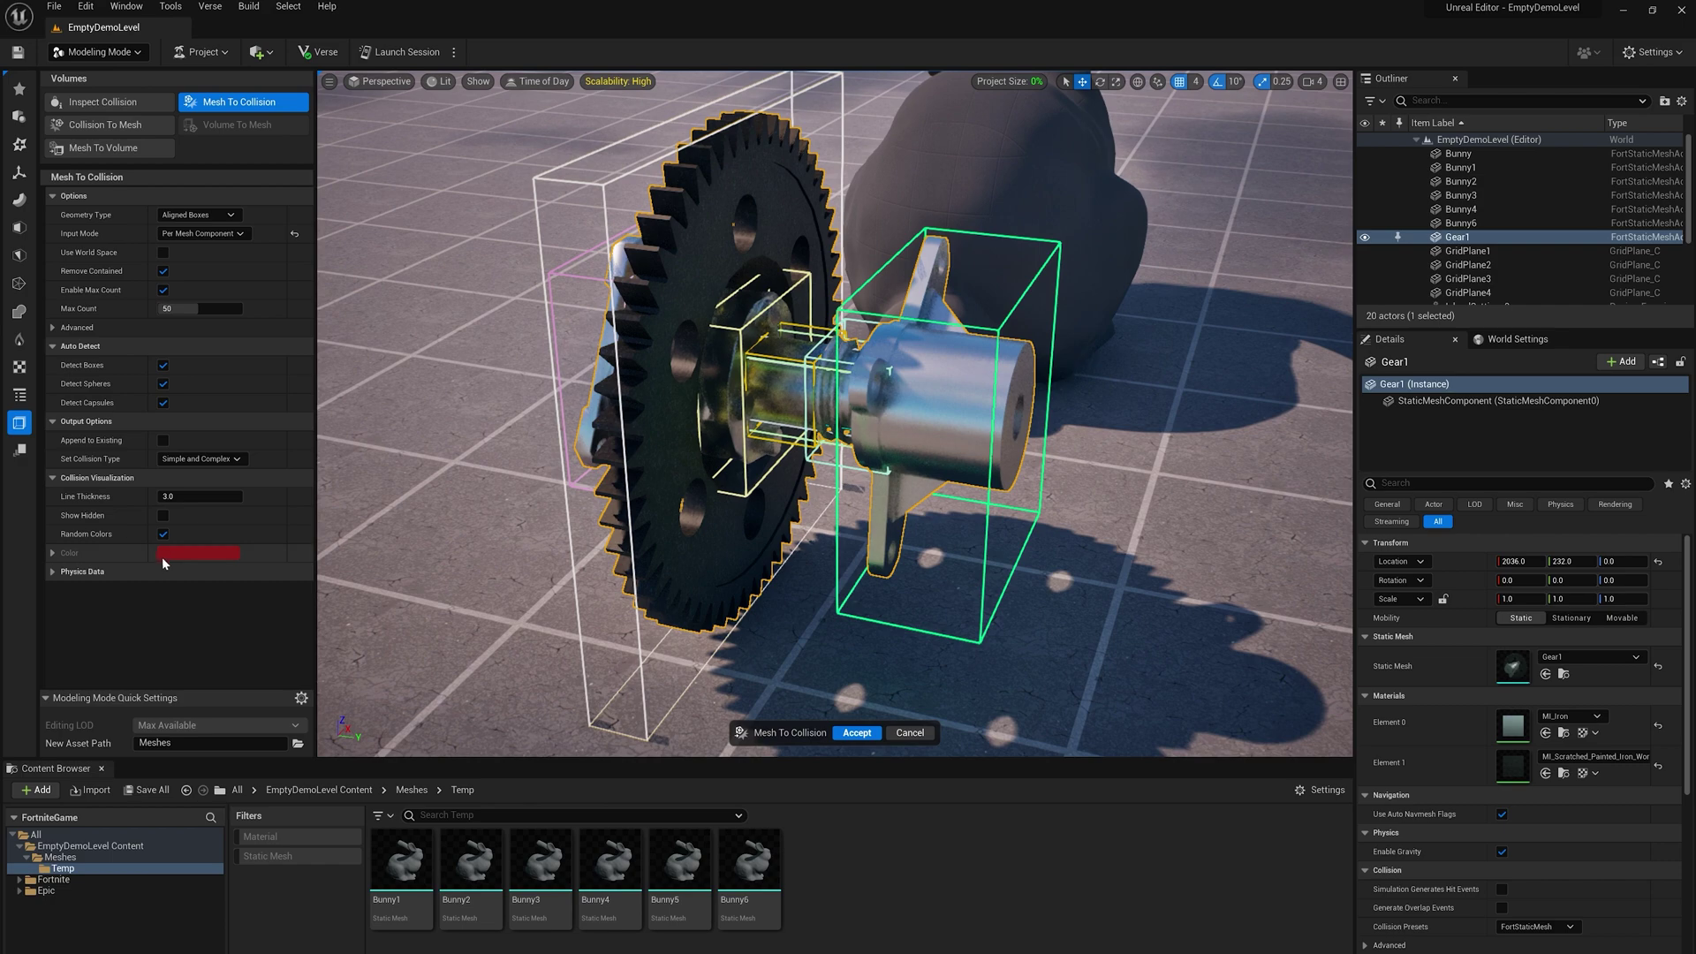
Expand the gear's Physics Data, set Max Count to 3 and inspect the reduced set of boxes.
{"action": "left_click", "coordinate": [52, 573]}
{"action": "scroll", "coordinate": [71, 595], "scroll_direction": "down", "scroll_amount": 1}
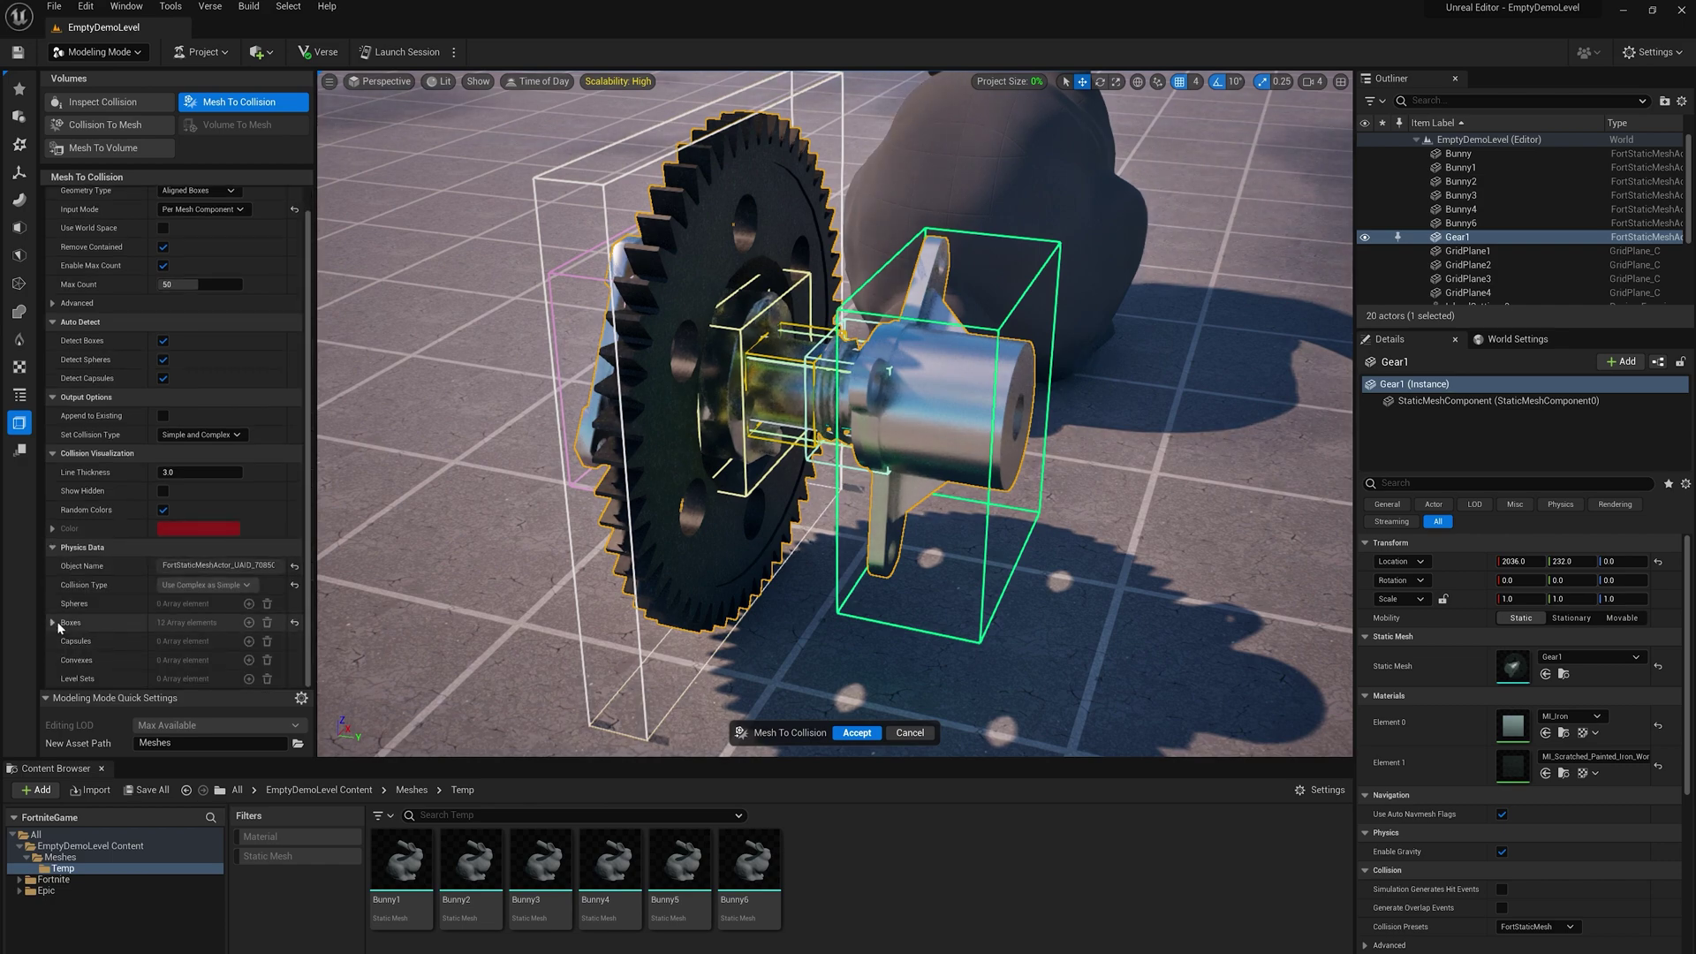
{"action": "left_click_drag", "start_coordinate": [628, 474], "coordinate": [831, 459], "text": "alt"}
{"action": "scroll", "coordinate": [193, 383], "scroll_direction": "up", "scroll_amount": 1}
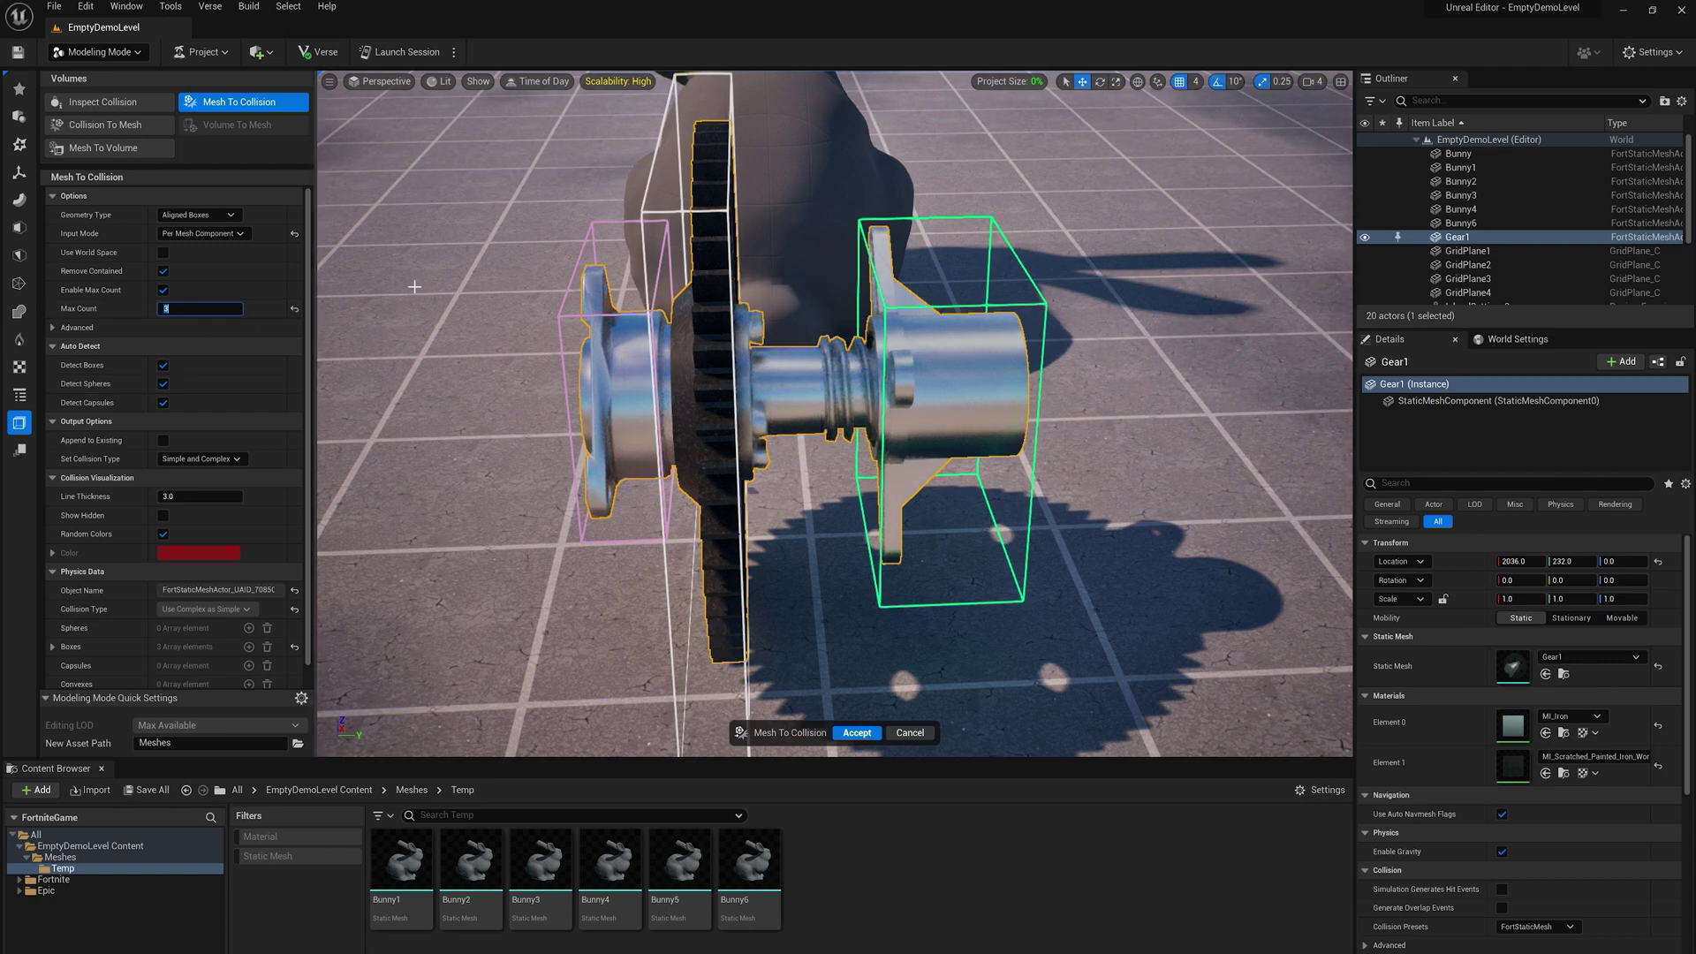
{"action": "mouse_move", "coordinate": [707, 322]}
{"action": "left_mouse_down", "text": "alt"}
{"action": "mouse_move", "coordinate": [919, 322]}
{"action": "mouse_move", "coordinate": [798, 322]}
{"action": "mouse_move", "coordinate": [691, 349]}
{"action": "left_mouse_up", "text": "alt"}
{"action": "left_click_drag", "start_coordinate": [757, 274], "coordinate": [619, 282], "text": "alt"}
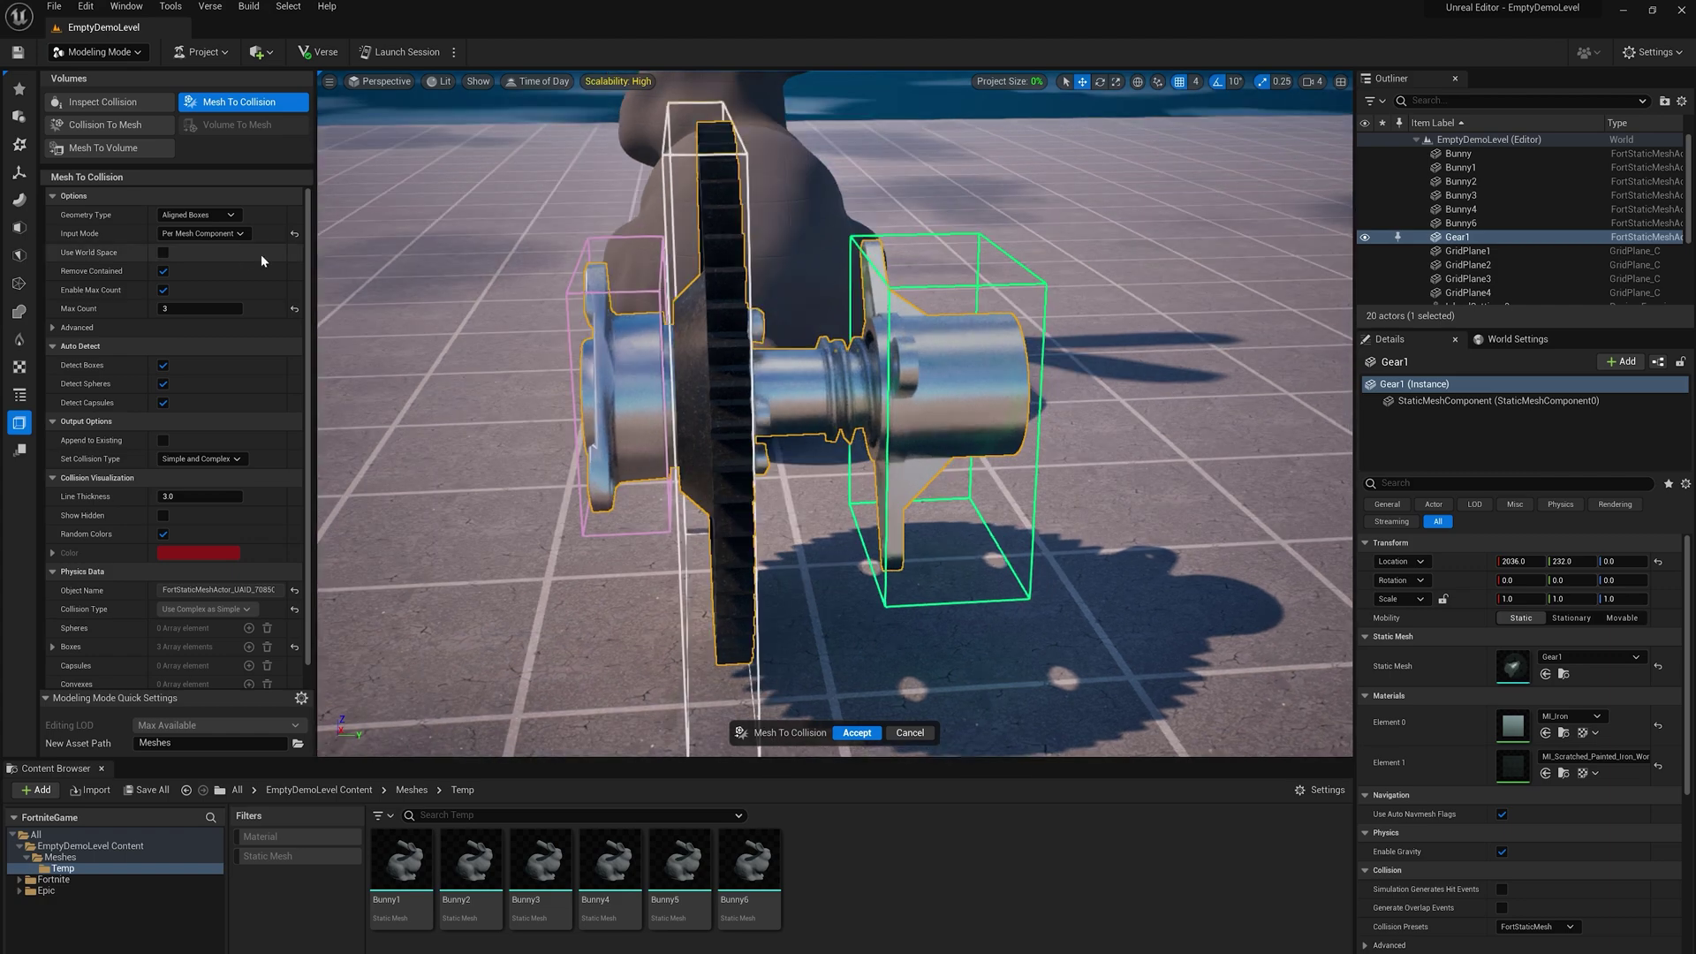
Set Max Count to 5 and inspect the boxes around the gear and its shaft.
{"action": "left_click", "coordinate": [222, 307]}
{"action": "key", "text": "Return"}
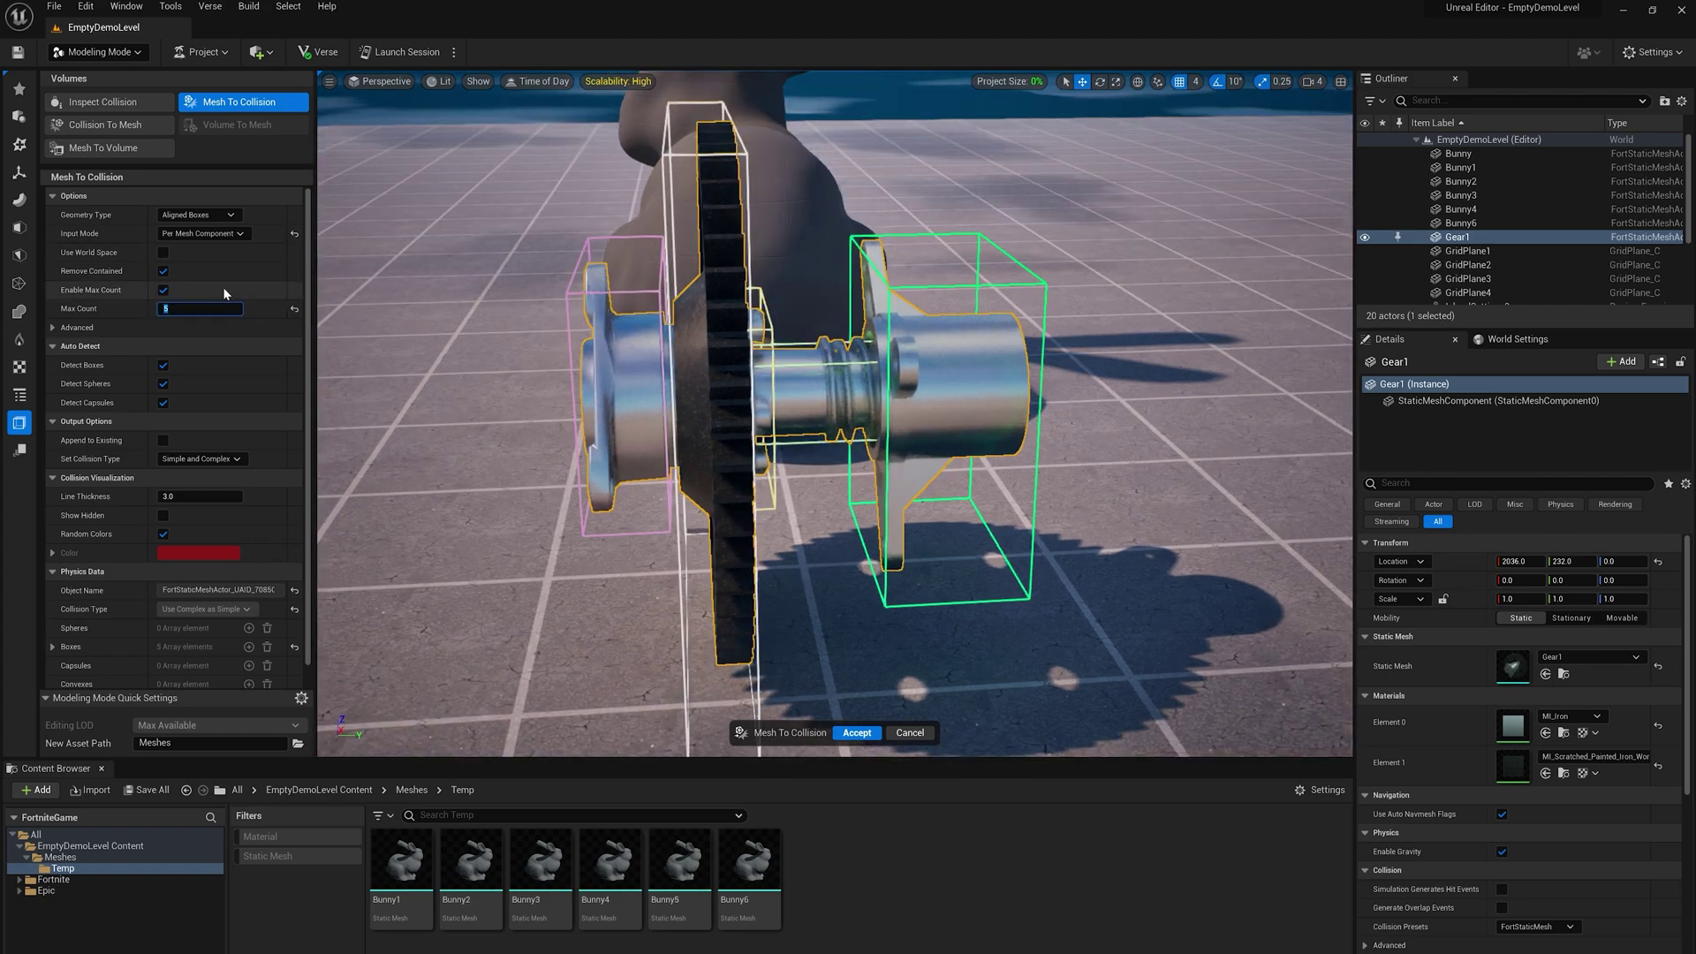
{"action": "left_click_drag", "start_coordinate": [733, 388], "coordinate": [808, 411], "text": "alt"}
{"action": "left_click_drag", "start_coordinate": [759, 314], "coordinate": [627, 325], "text": "alt"}
{"action": "left_click_drag", "start_coordinate": [835, 414], "coordinate": [649, 407], "text": "alt"}
{"action": "left_click_drag", "start_coordinate": [556, 332], "coordinate": [547, 334], "text": "alt"}
Preview the gear's collision with the Oriented Boxes, Minimal Spheres and Capsules geometry types.
{"action": "left_click", "coordinate": [209, 215]}
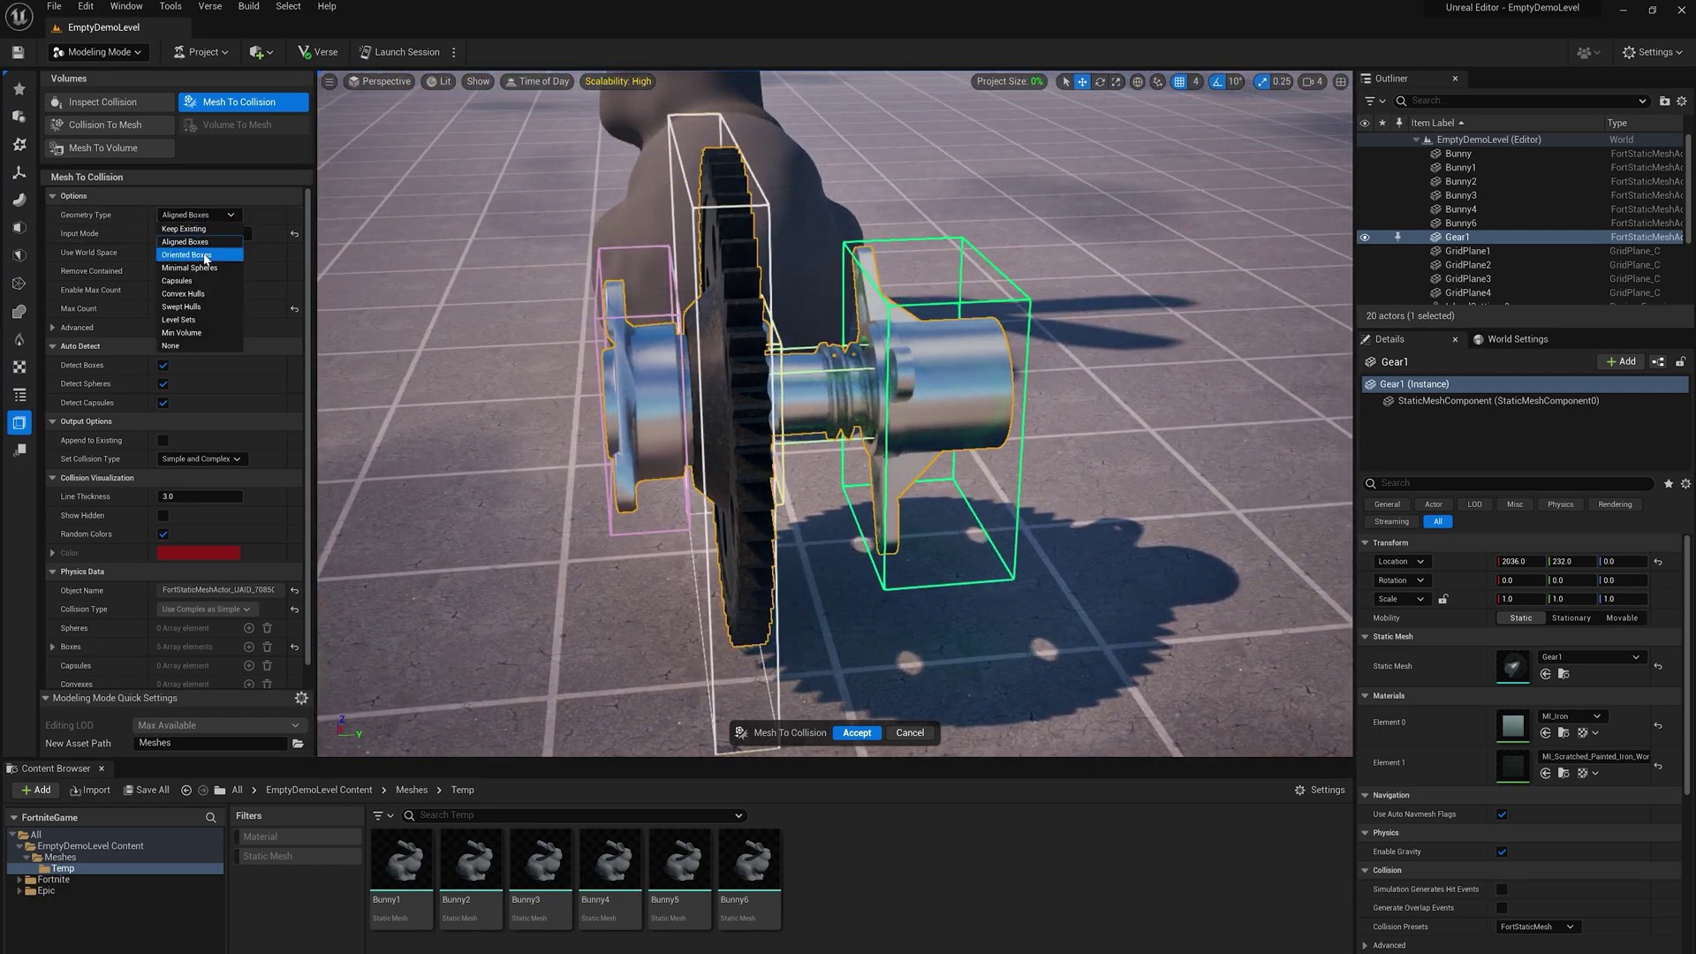
{"action": "left_click", "coordinate": [199, 256]}
{"action": "left_click_drag", "start_coordinate": [547, 332], "coordinate": [495, 343], "text": "alt"}
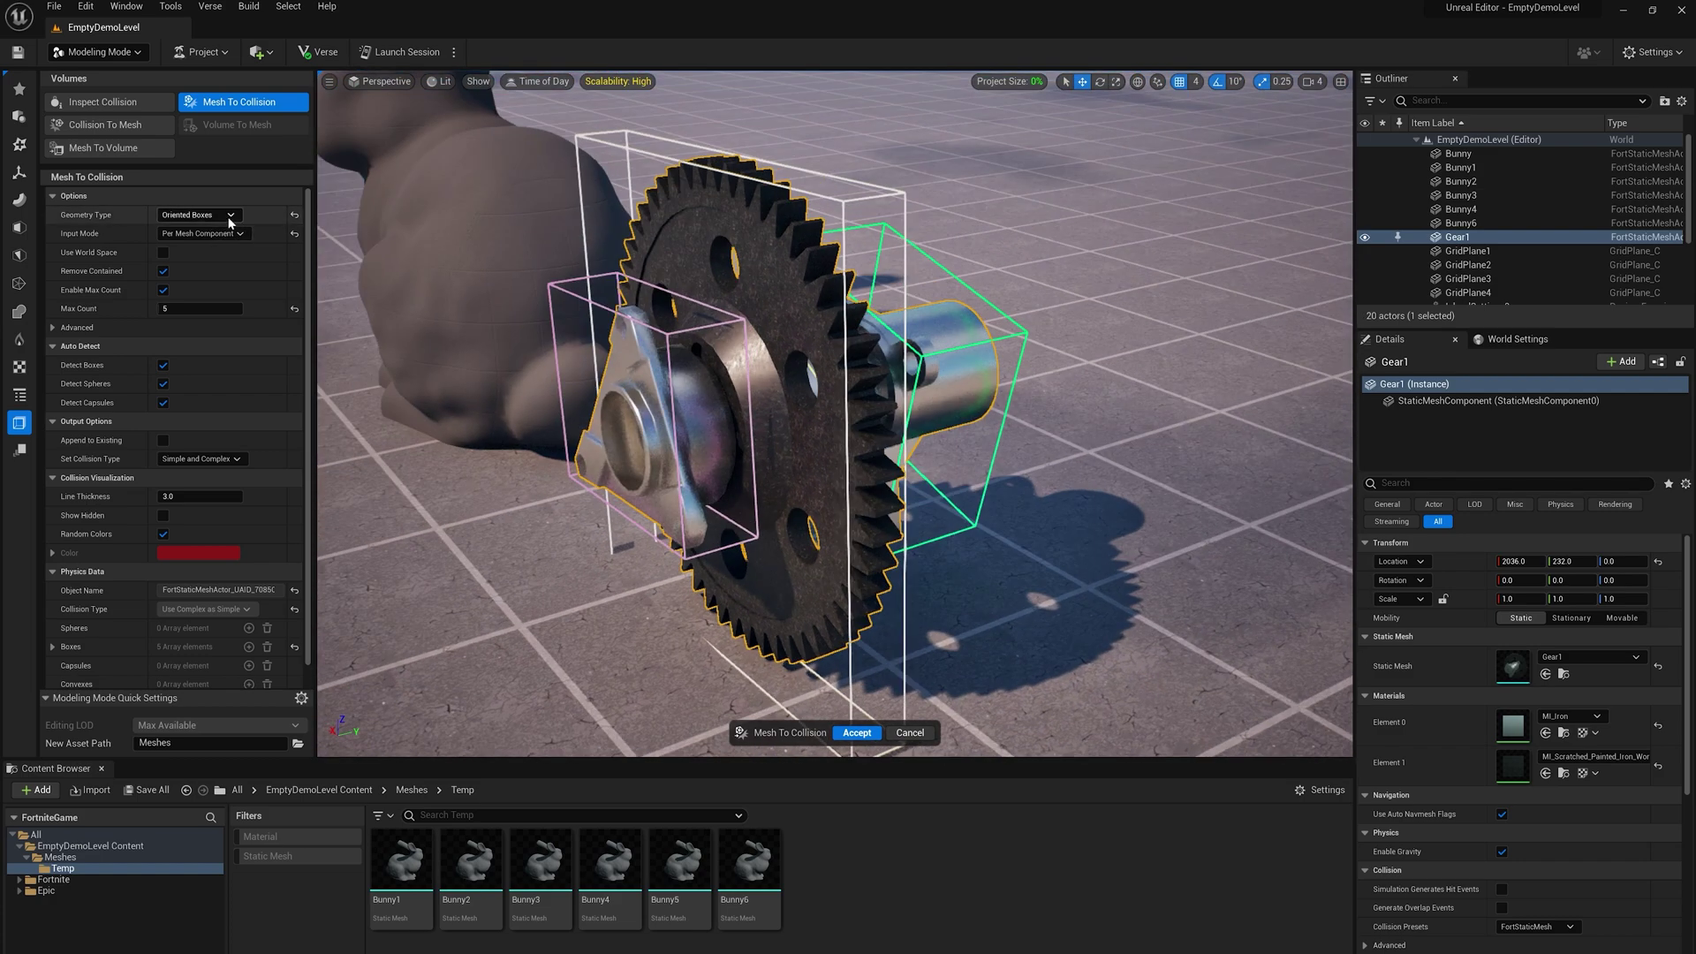
{"action": "left_click", "coordinate": [199, 215]}
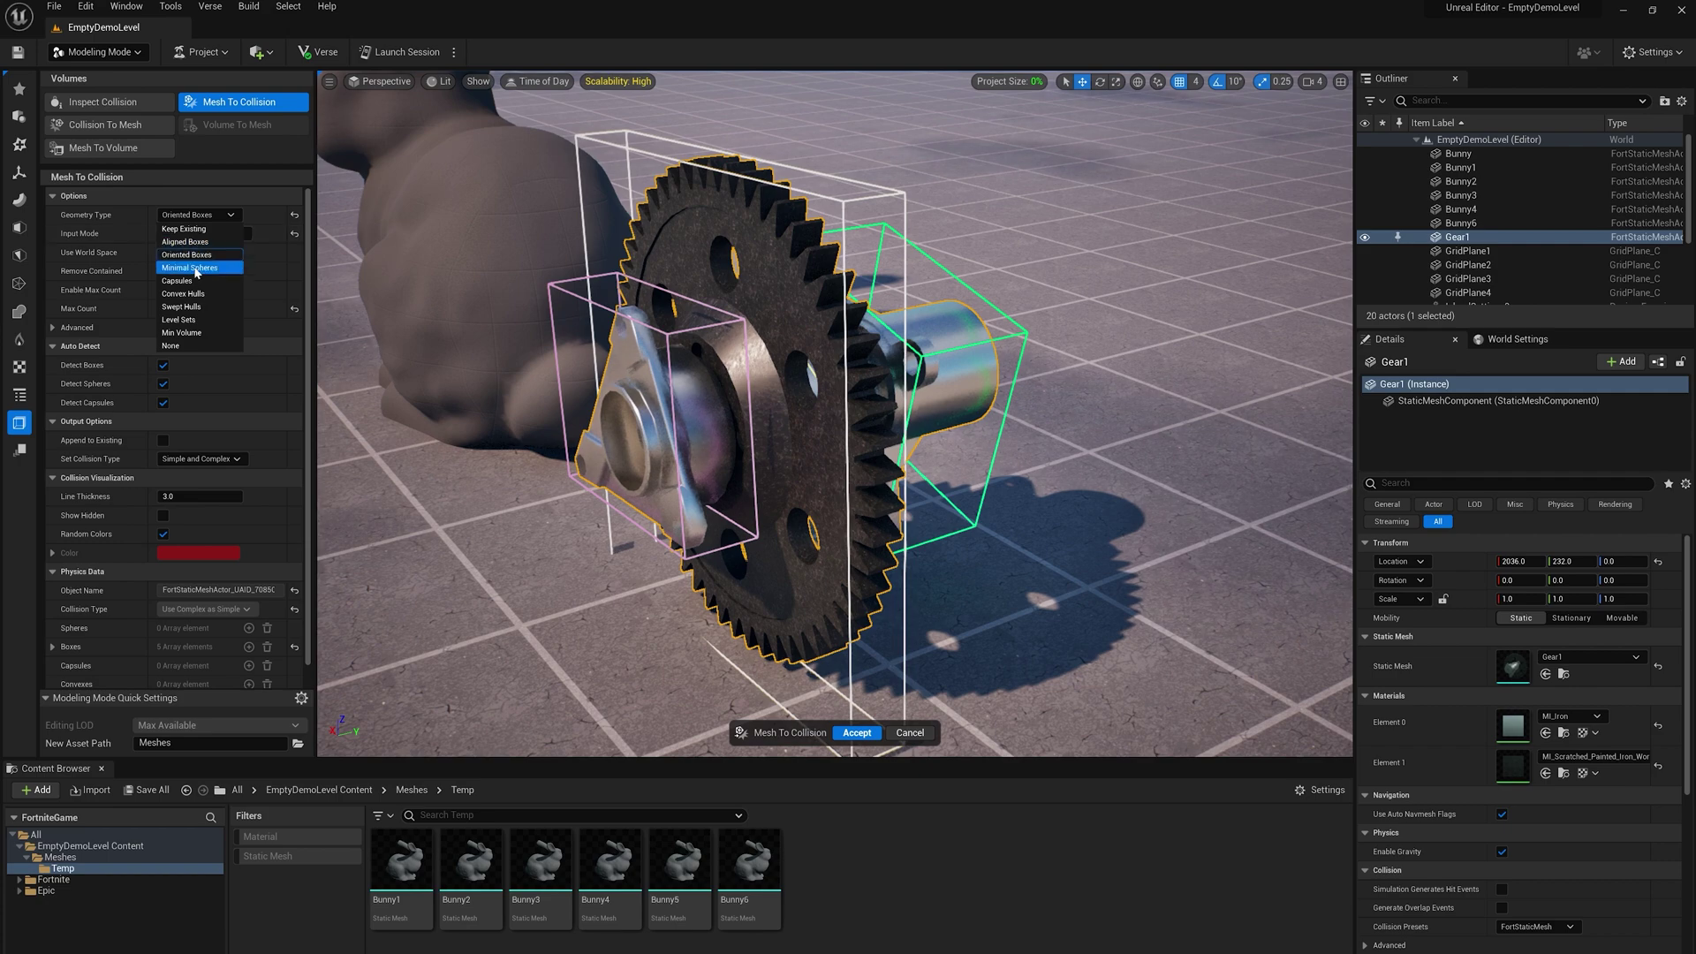
{"action": "left_click", "coordinate": [196, 268]}
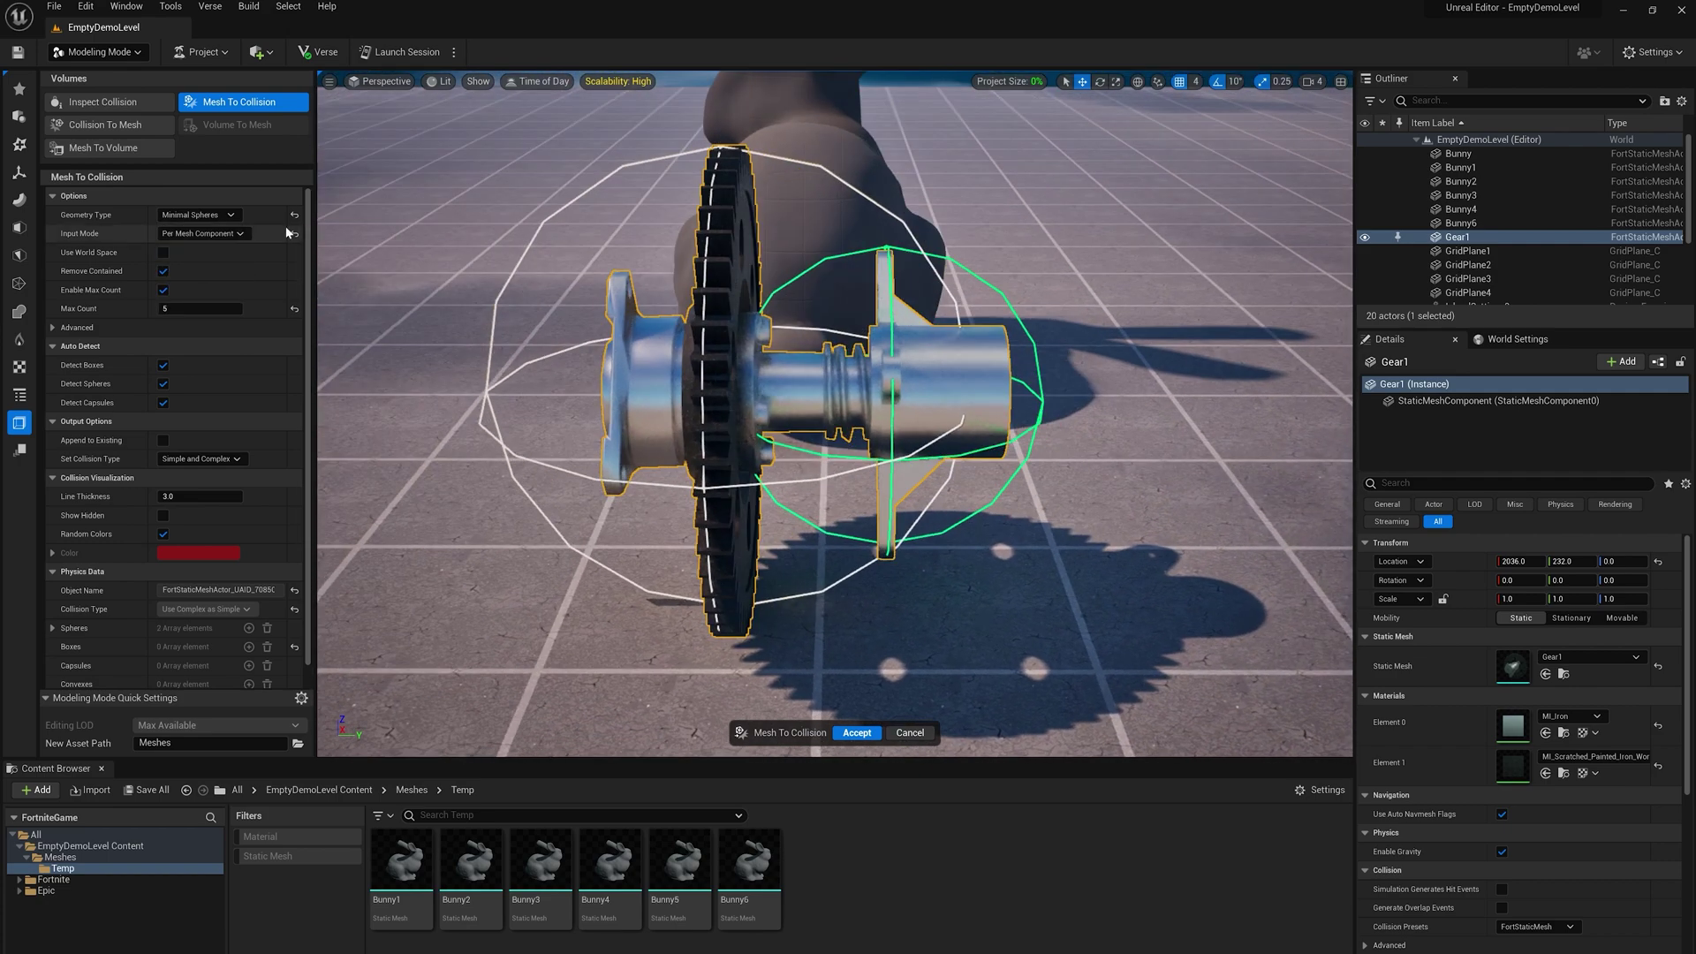
{"action": "left_click", "coordinate": [199, 215]}
{"action": "left_click", "coordinate": [196, 286]}
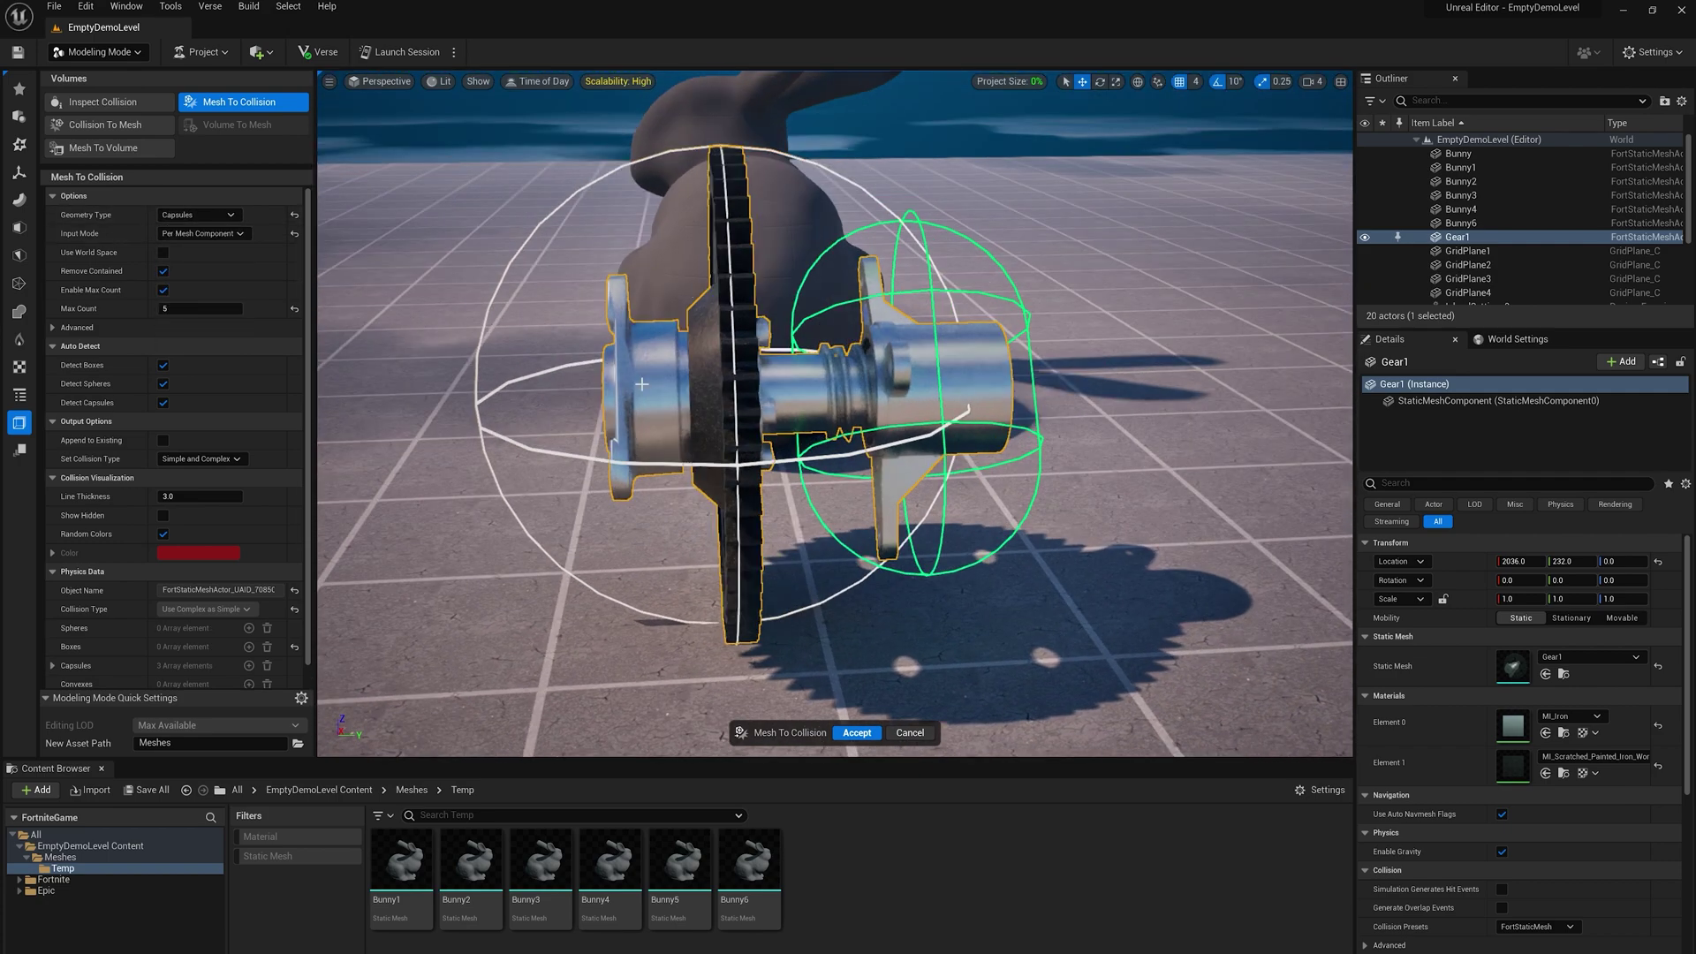
Set the Geometry Type for the gear's collision to Min Volume.
{"action": "left_click", "coordinate": [219, 213]}
{"action": "left_click", "coordinate": [196, 334]}
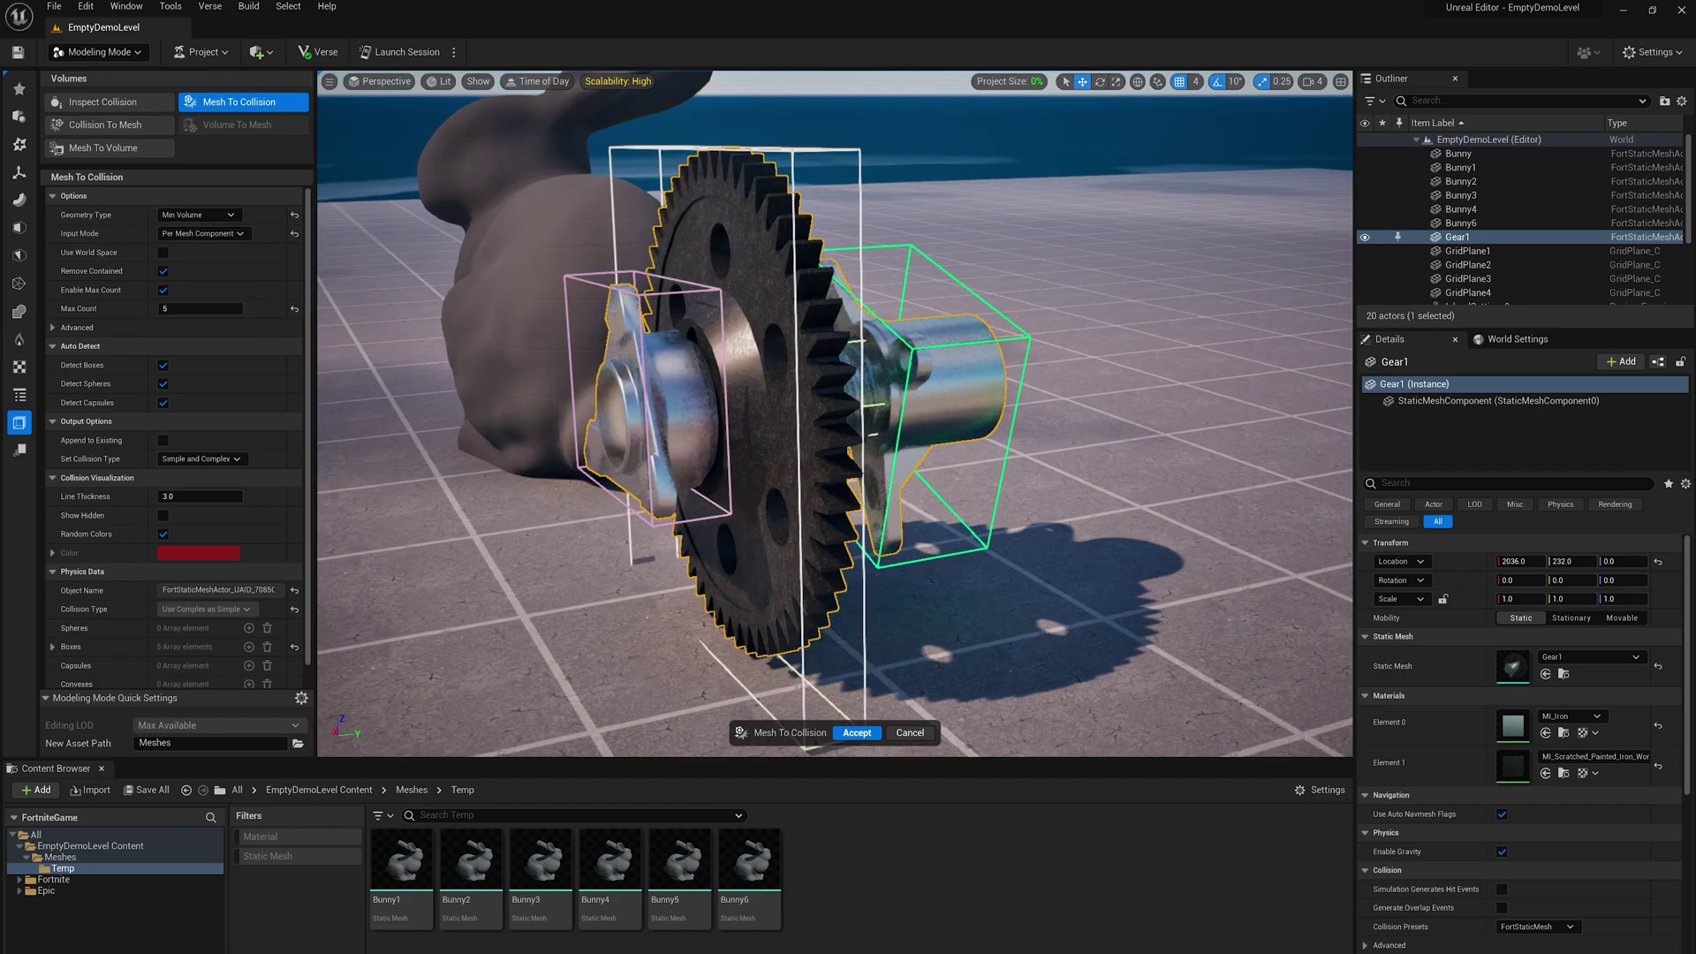
Set the gear's collision Geometry Type to Swept Hulls and inspect the hulls around the teeth and the triangular flange.
{"action": "left_click_drag", "start_coordinate": [834, 414], "coordinate": [789, 260], "text": "alt"}
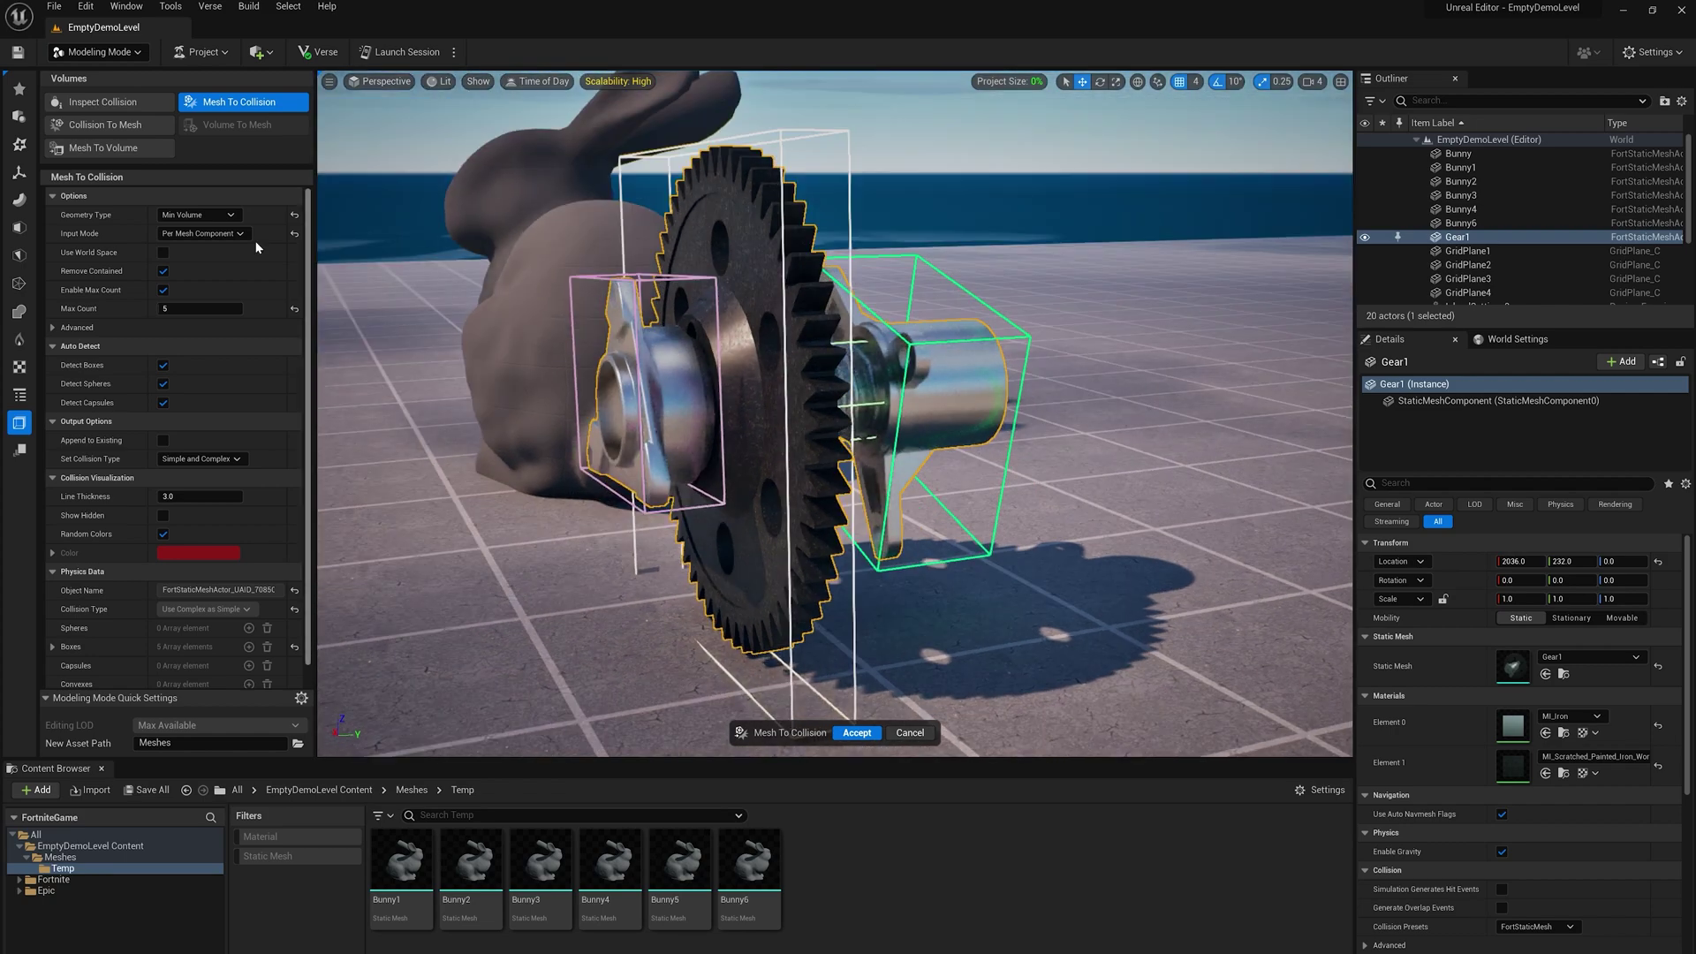
{"action": "left_click", "coordinate": [190, 214]}
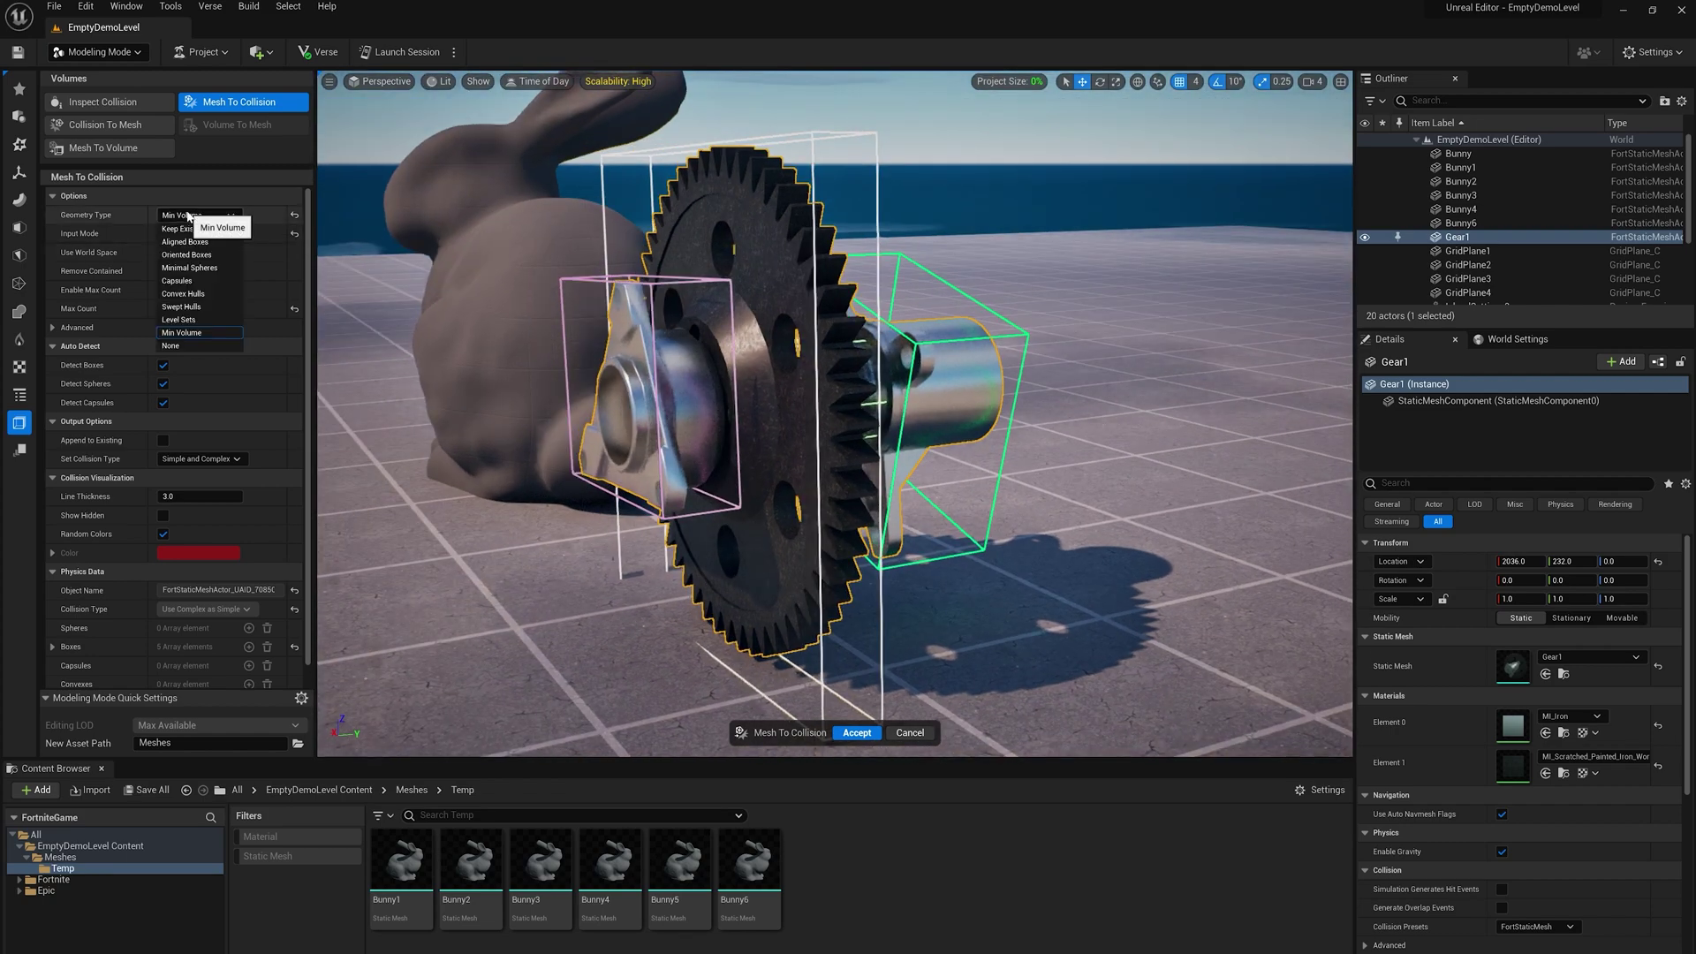
{"action": "left_click", "coordinate": [188, 307]}
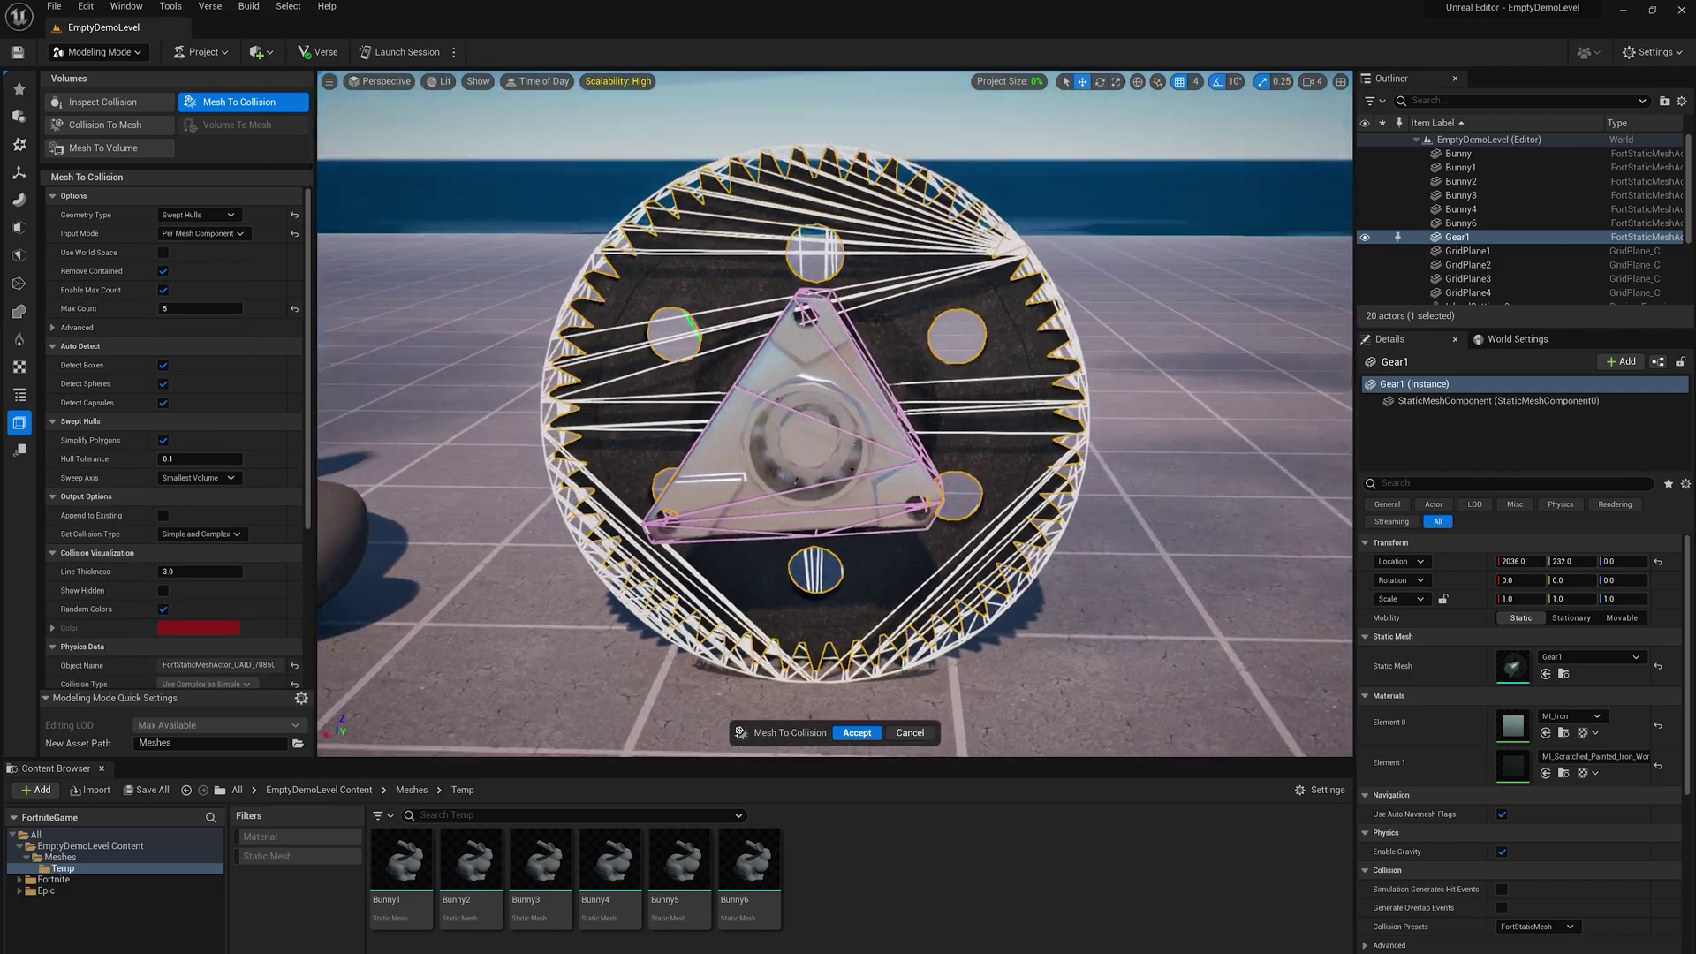
{"action": "left_click_drag", "start_coordinate": [843, 348], "coordinate": [766, 398], "text": "alt"}
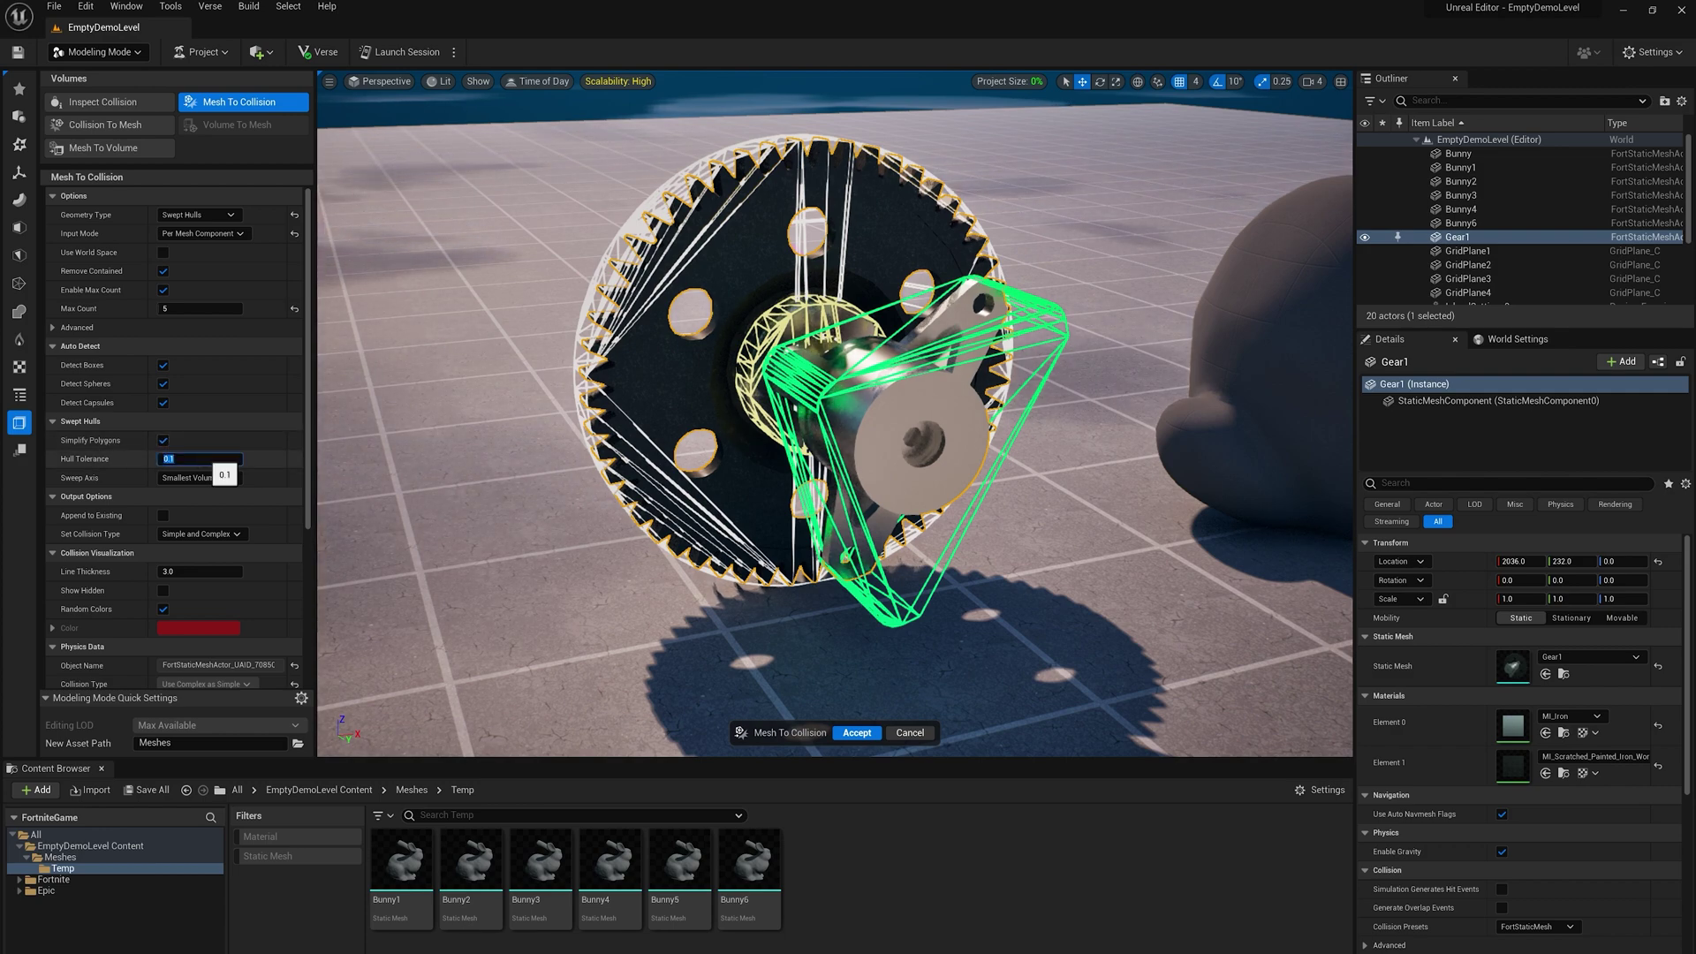
Set the swept hulls' Hull Tolerance to 1.0, raise it gradually to about 9.95 and inspect the simplified outline.
{"action": "key", "text": "Tab"}
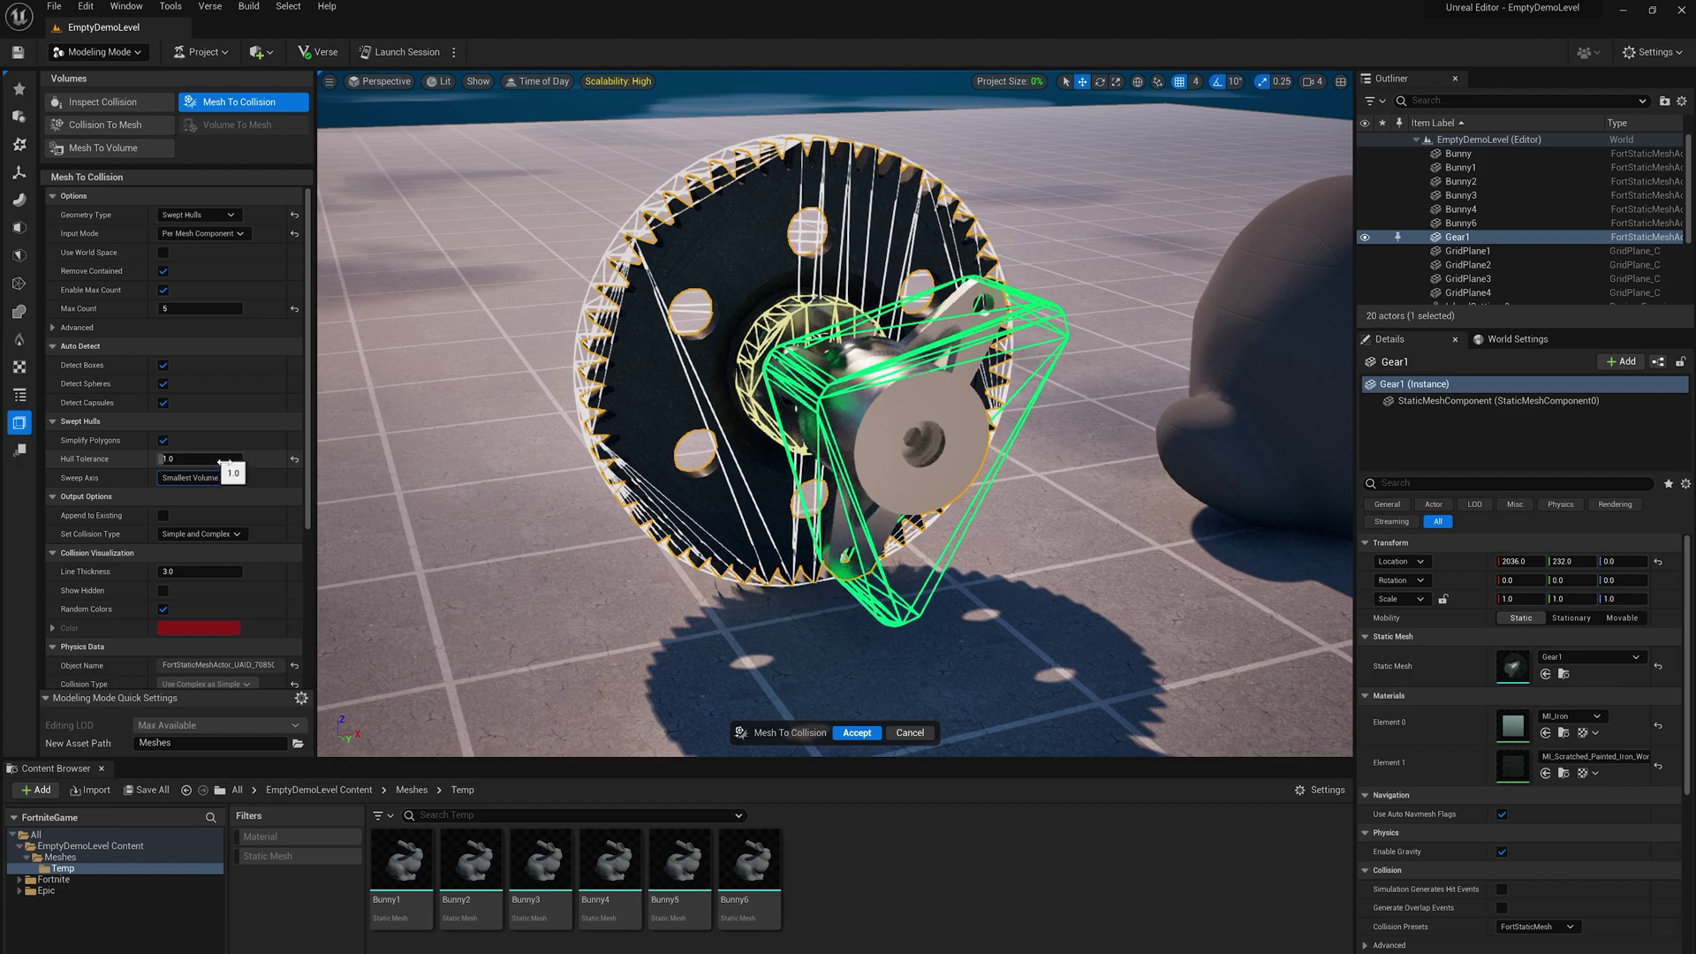
{"action": "left_click_drag", "start_coordinate": [168, 458], "coordinate": [192, 458]}
{"action": "left_click_drag", "start_coordinate": [530, 442], "coordinate": [1060, 441], "text": "alt"}
{"action": "left_click_drag", "start_coordinate": [191, 462], "coordinate": [234, 462]}
{"action": "left_click_drag", "start_coordinate": [424, 353], "coordinate": [565, 300], "text": "alt"}
{"action": "left_click_drag", "start_coordinate": [972, 353], "coordinate": [565, 424], "text": "alt"}
{"action": "left_click_drag", "start_coordinate": [232, 459], "coordinate": [245, 459]}
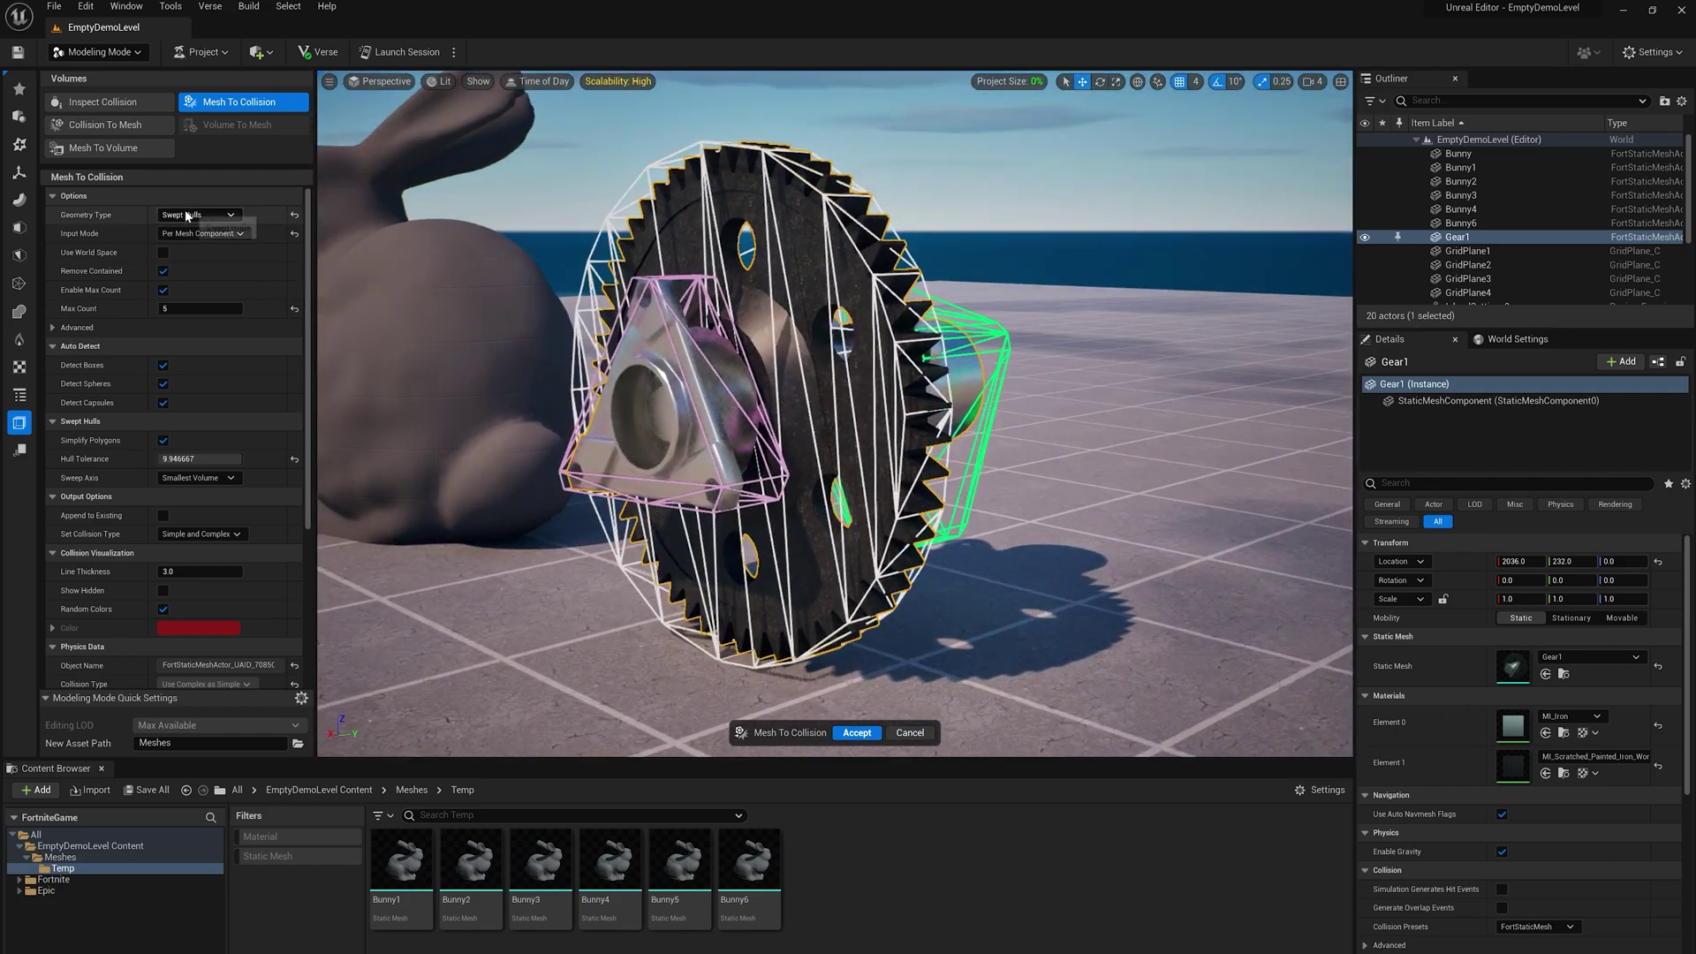
Set the gear's collision Geometry Type to Convex Hulls and inspect the hulls from the side.
{"action": "left_click", "coordinate": [209, 218]}
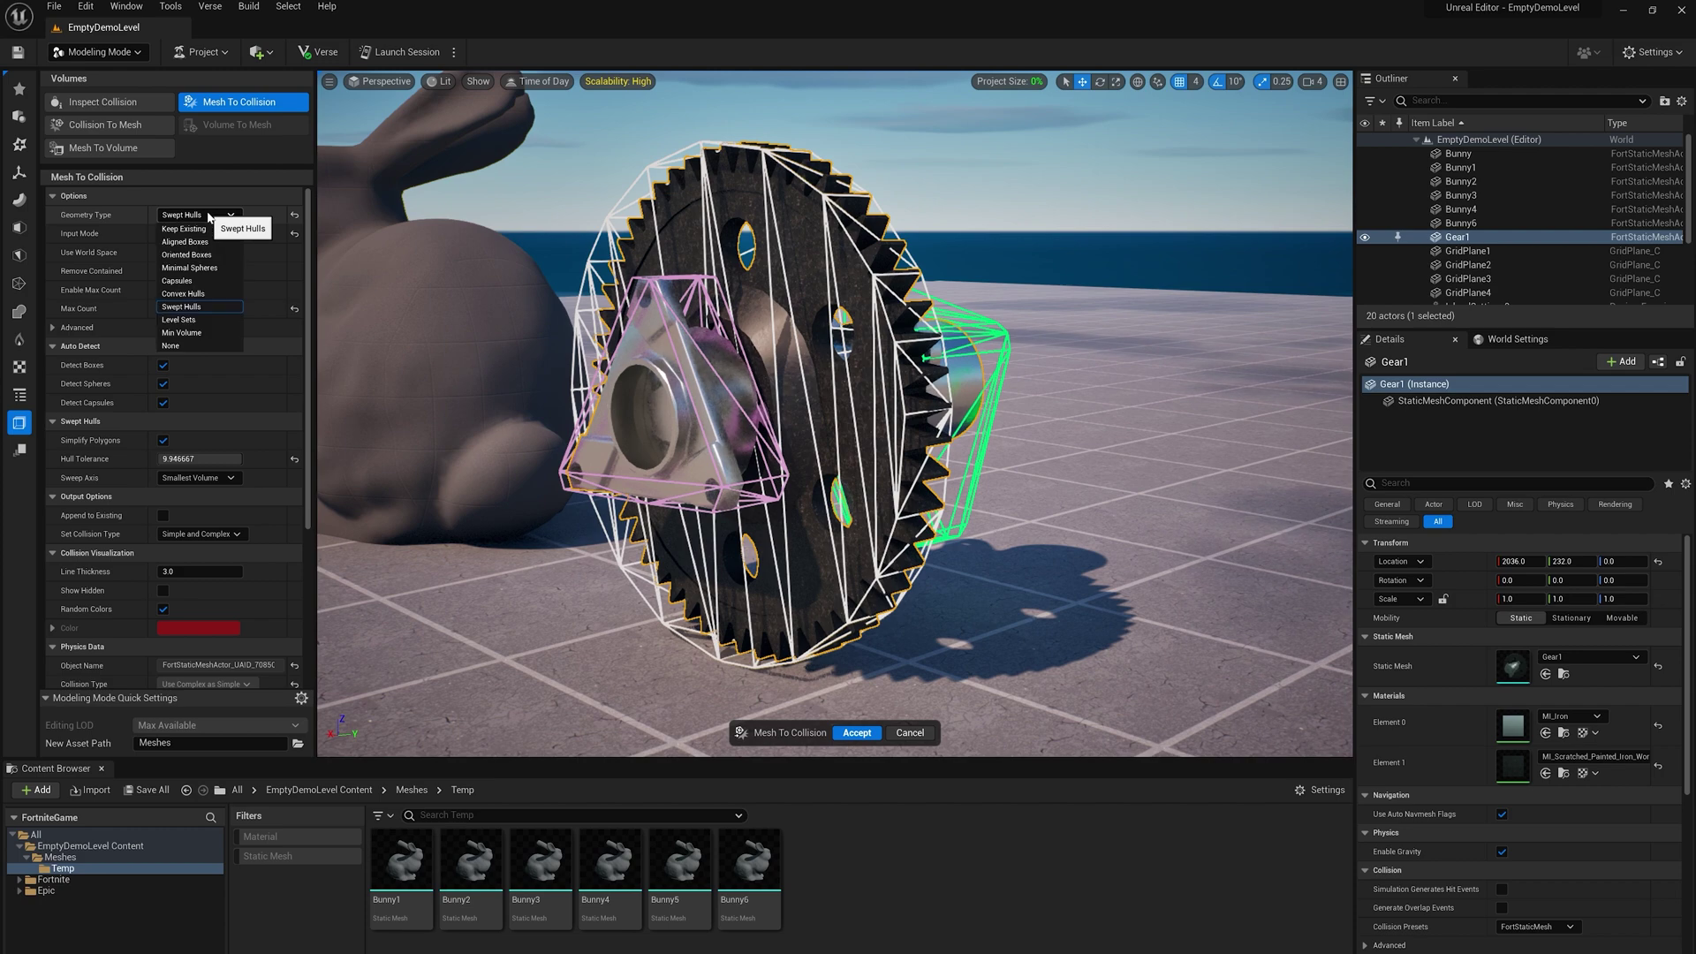
{"action": "left_click", "coordinate": [186, 294]}
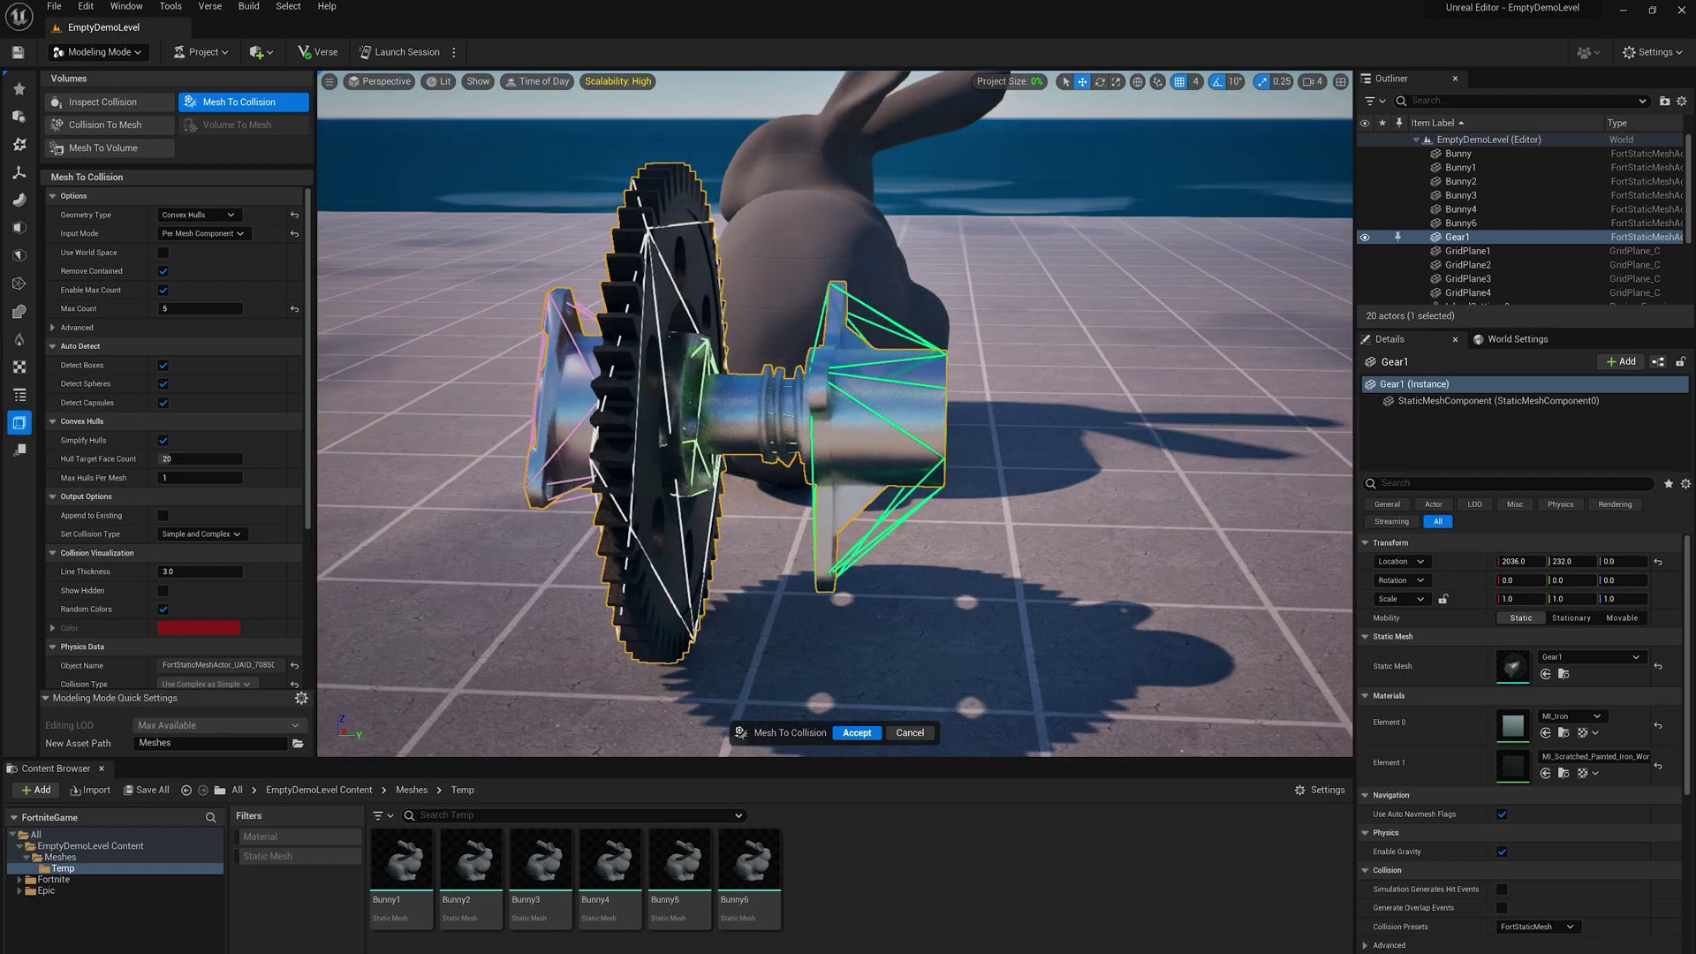
{"action": "left_click_drag", "start_coordinate": [799, 399], "coordinate": [725, 402], "text": "alt"}
Preview the convex hulls with a Hull Target Face Count of 43, and reset that count to its default.
{"action": "left_click_drag", "start_coordinate": [164, 458], "coordinate": [172, 458]}
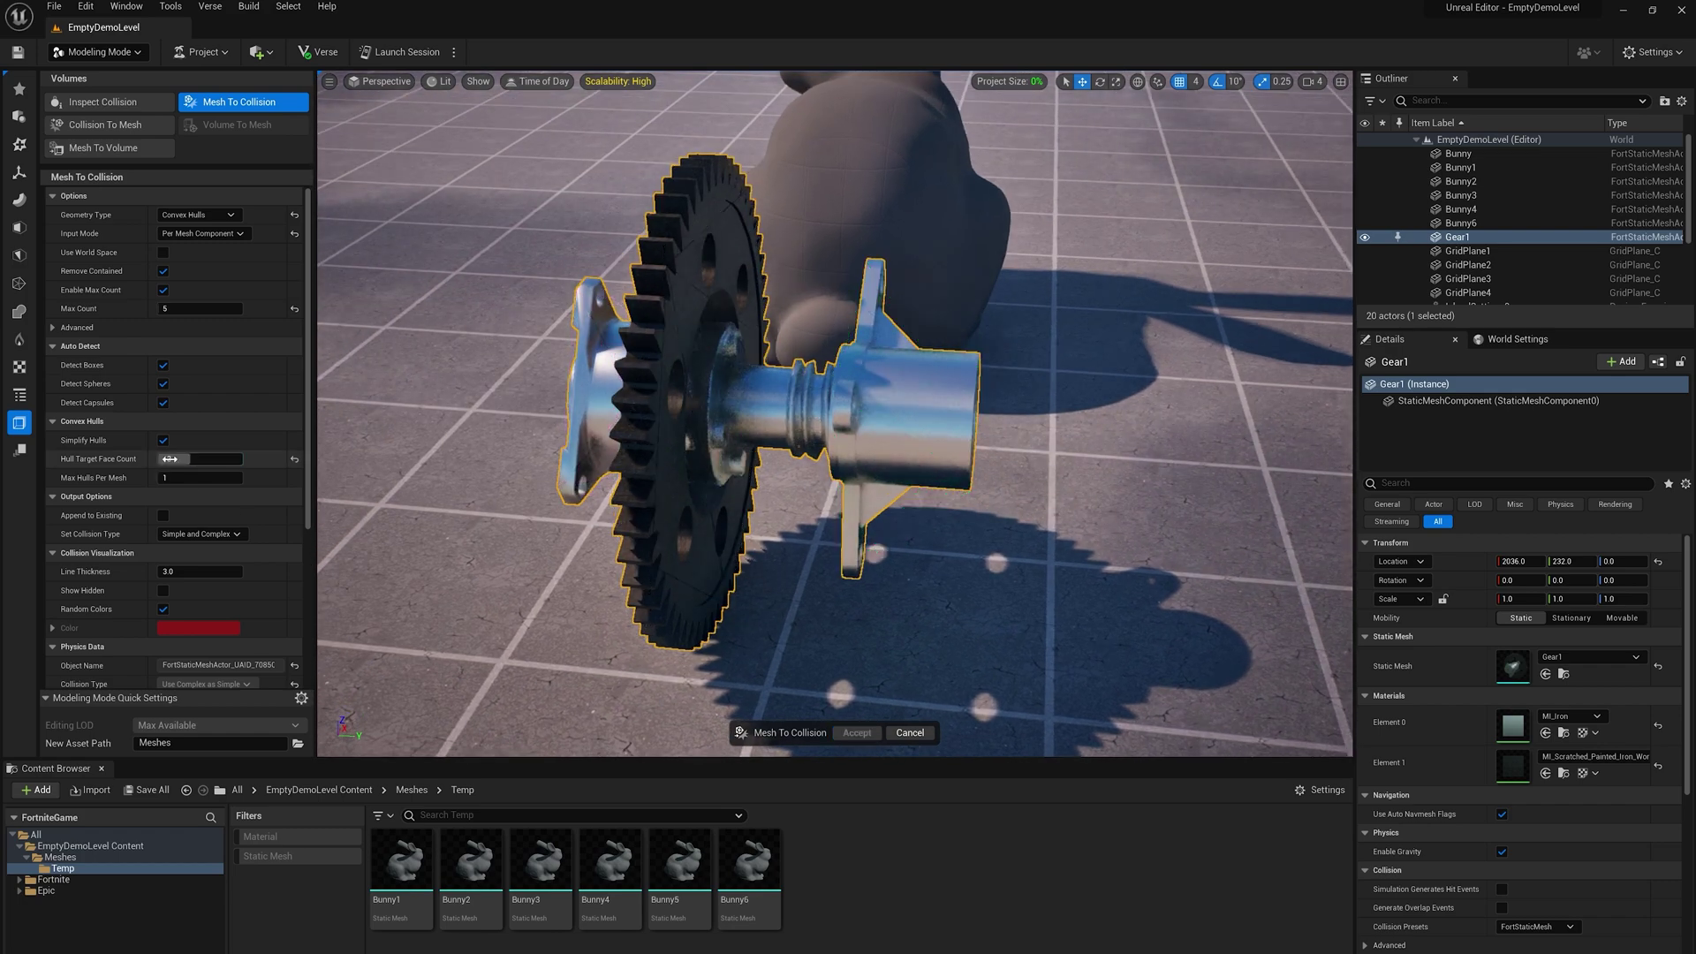
{"action": "mouse_move", "coordinate": [798, 399]}
{"action": "left_mouse_down", "text": "alt"}
{"action": "mouse_move", "coordinate": [848, 399]}
{"action": "mouse_move", "coordinate": [751, 388]}
{"action": "mouse_move", "coordinate": [791, 404]}
{"action": "left_mouse_up", "text": "alt"}
{"action": "left_click_drag", "start_coordinate": [813, 328], "coordinate": [732, 406], "text": "alt"}
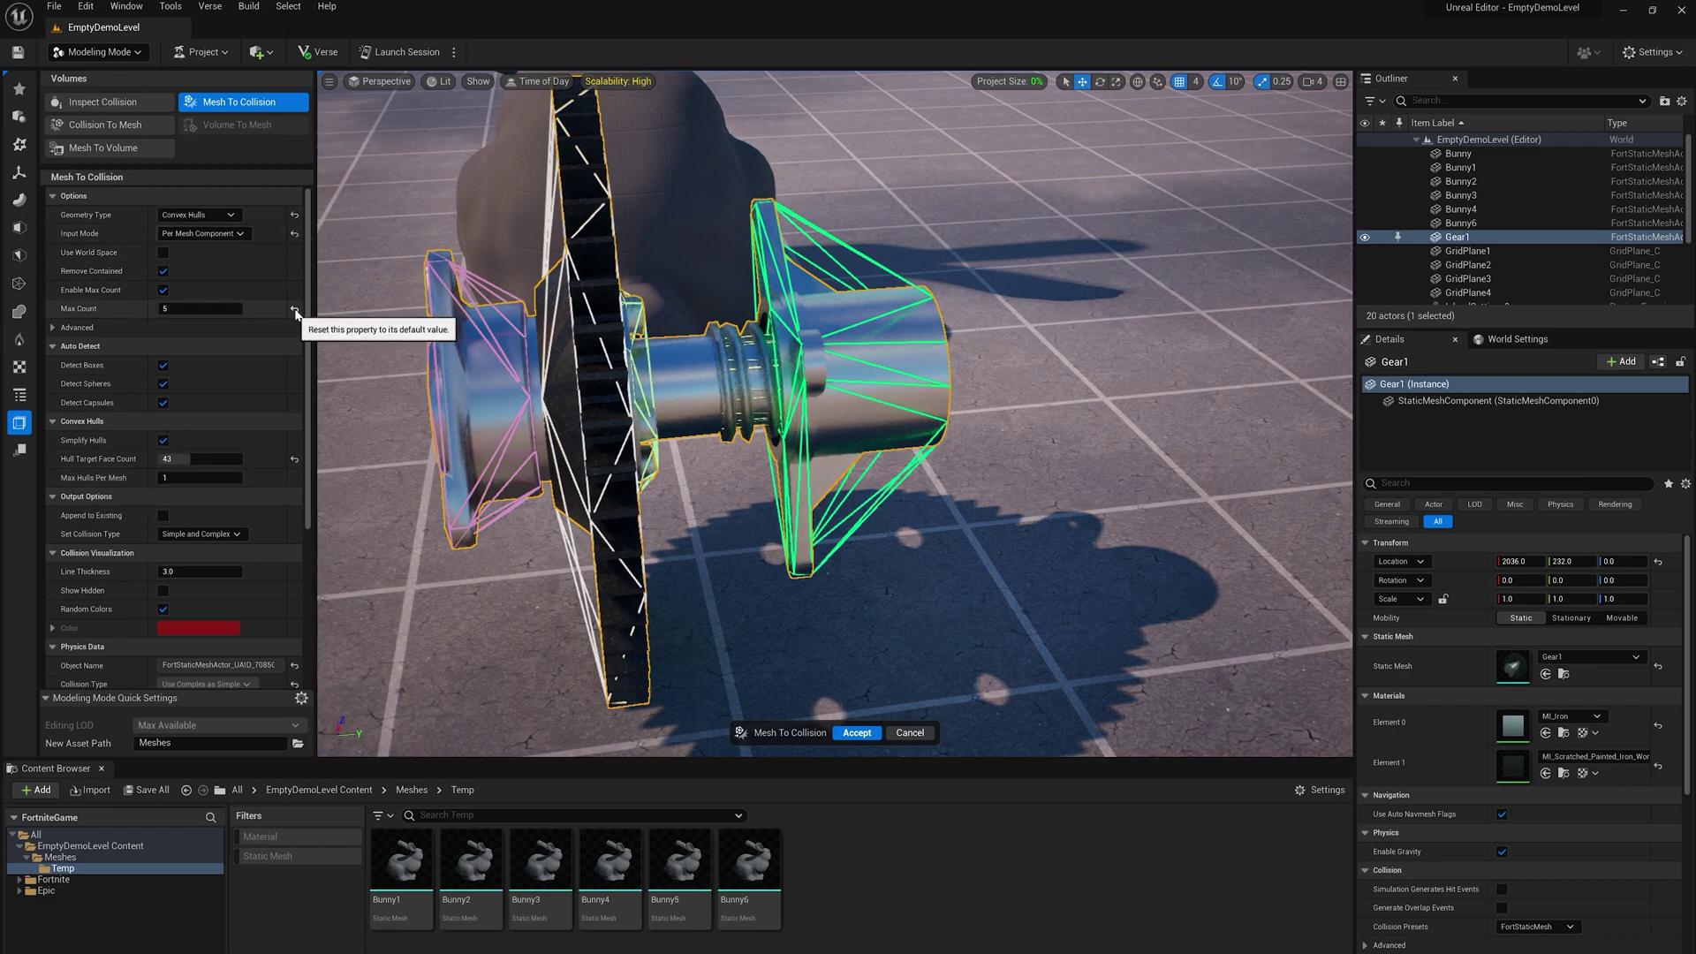
{"action": "left_click", "coordinate": [294, 458]}
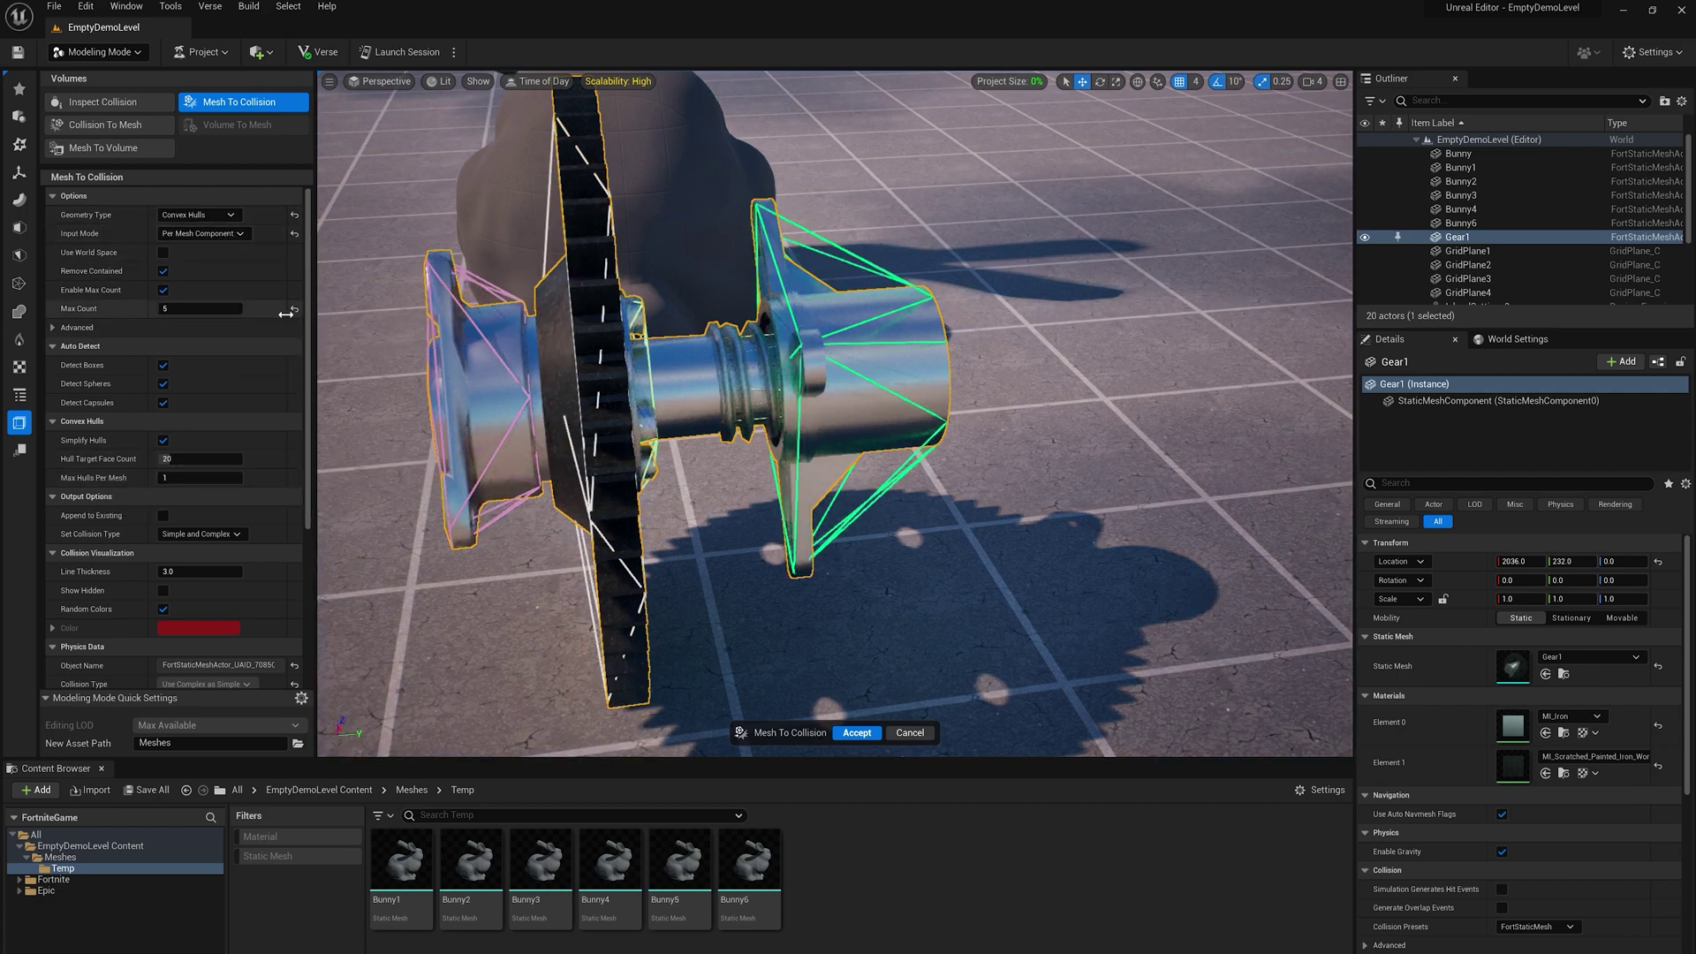
Reset Max Count to its default and set the Input Mode to Per Input Object for the gear.
{"action": "left_click", "coordinate": [294, 308]}
{"action": "left_click", "coordinate": [203, 233]}
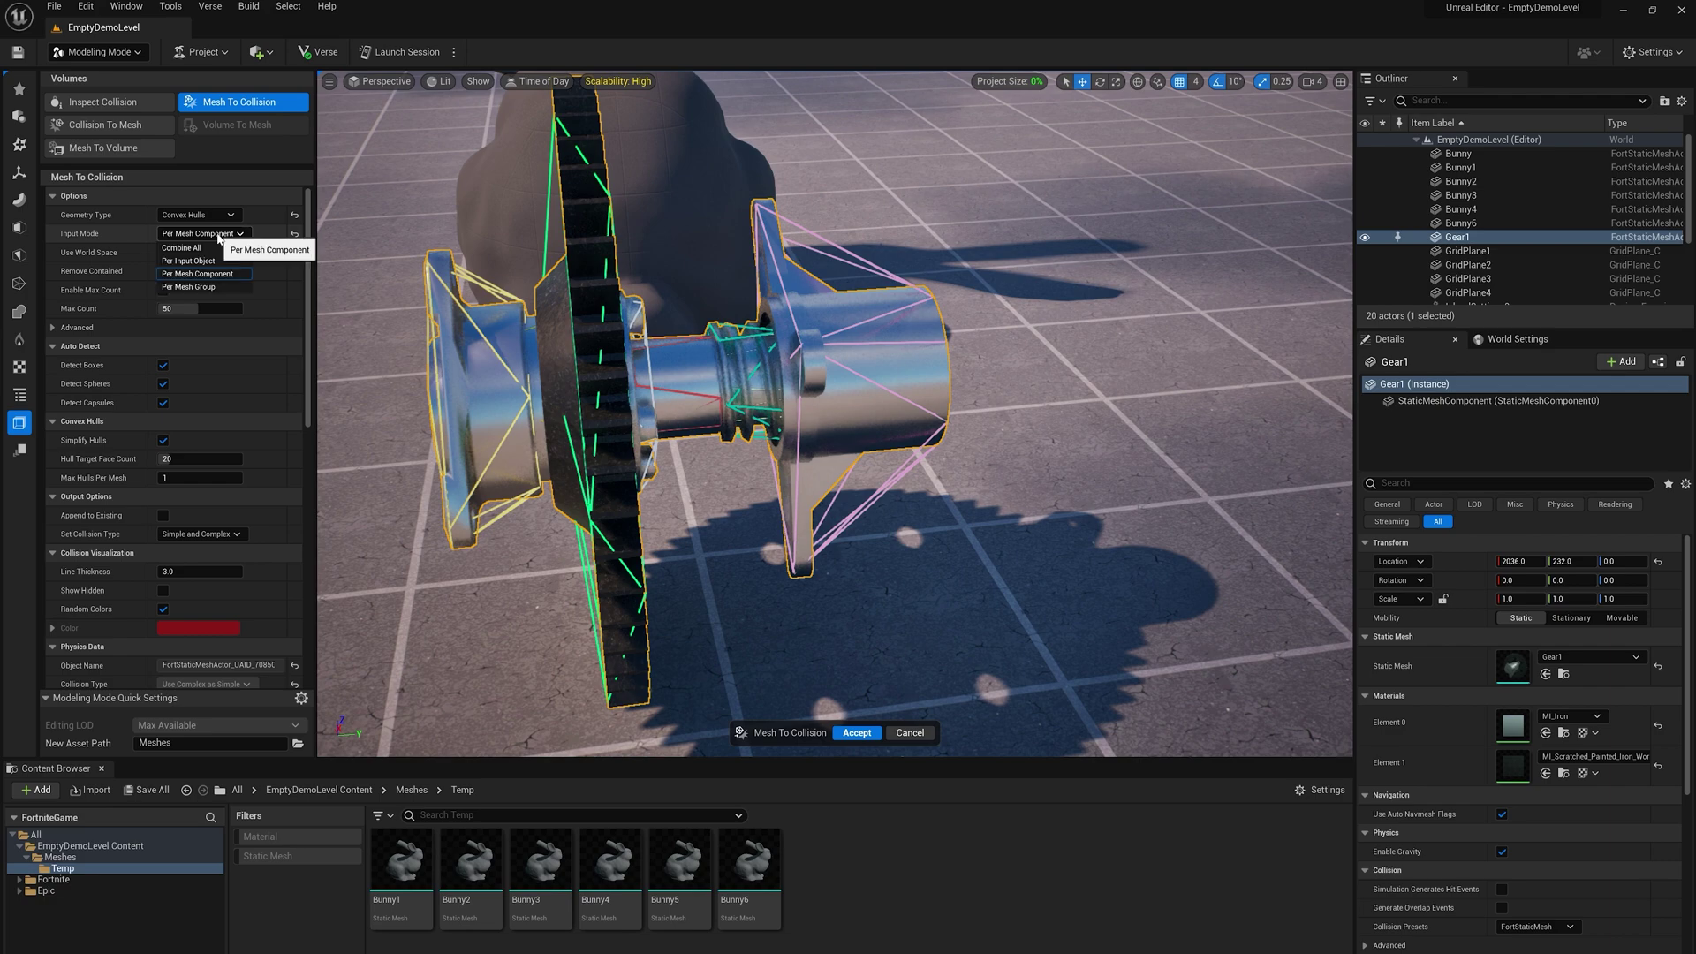
{"action": "left_click", "coordinate": [198, 262]}
{"action": "left_click_drag", "start_coordinate": [750, 448], "coordinate": [565, 393], "text": "alt"}
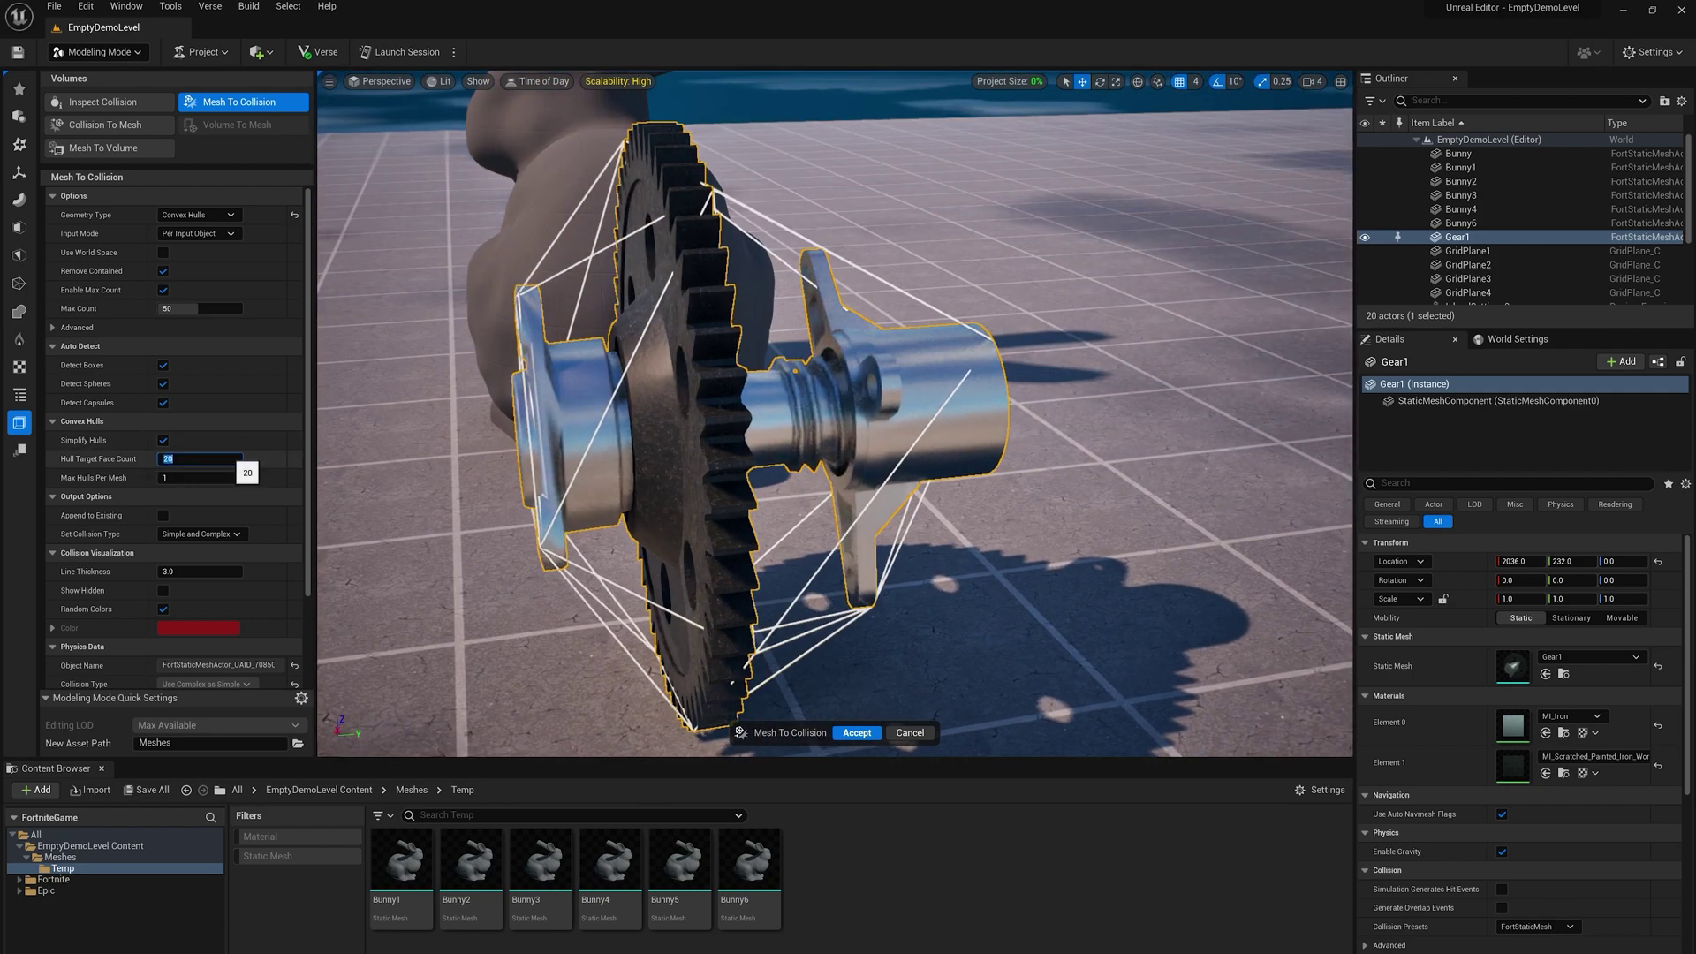
Set the Hull Target Face Count to 50 and inspect the convex hull around the whole gear.
{"action": "type", "text": "50"}
{"action": "key", "text": "Tab"}
{"action": "left_click_drag", "start_coordinate": [618, 398], "coordinate": [583, 350], "text": "alt"}
{"action": "left_click_drag", "start_coordinate": [775, 351], "coordinate": [799, 322], "text": "alt"}
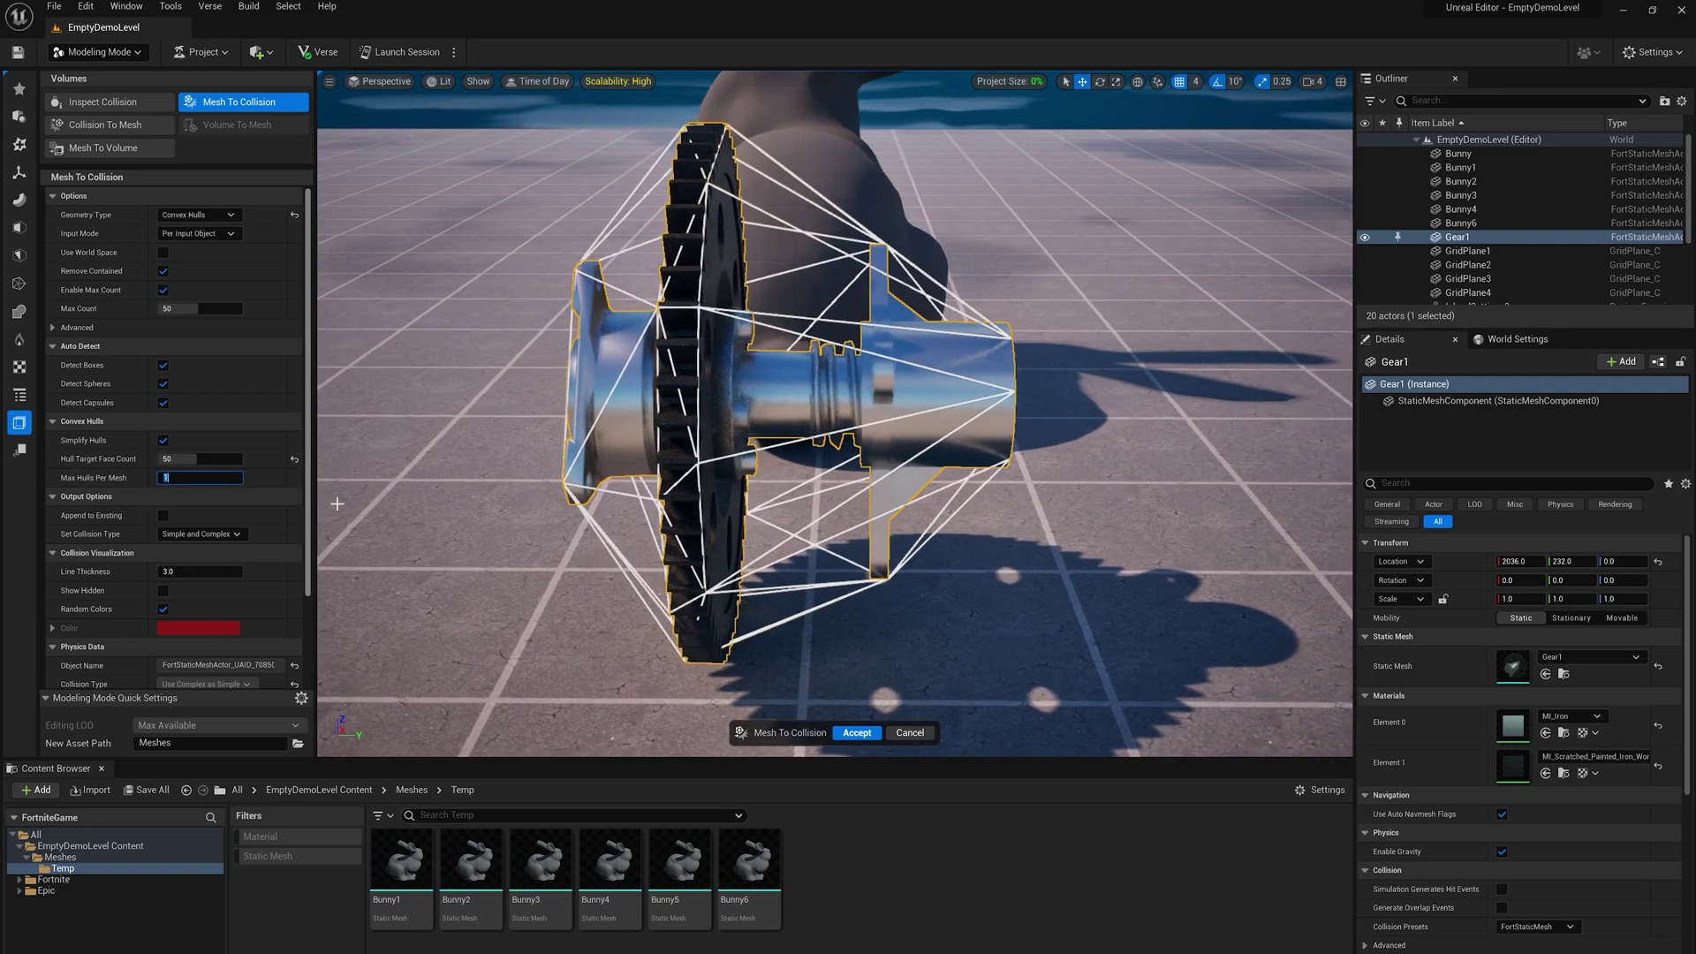
Set Max Hulls Per Mesh to 2 and inspect how the hulls divide the gear.
{"action": "key", "text": "Return"}
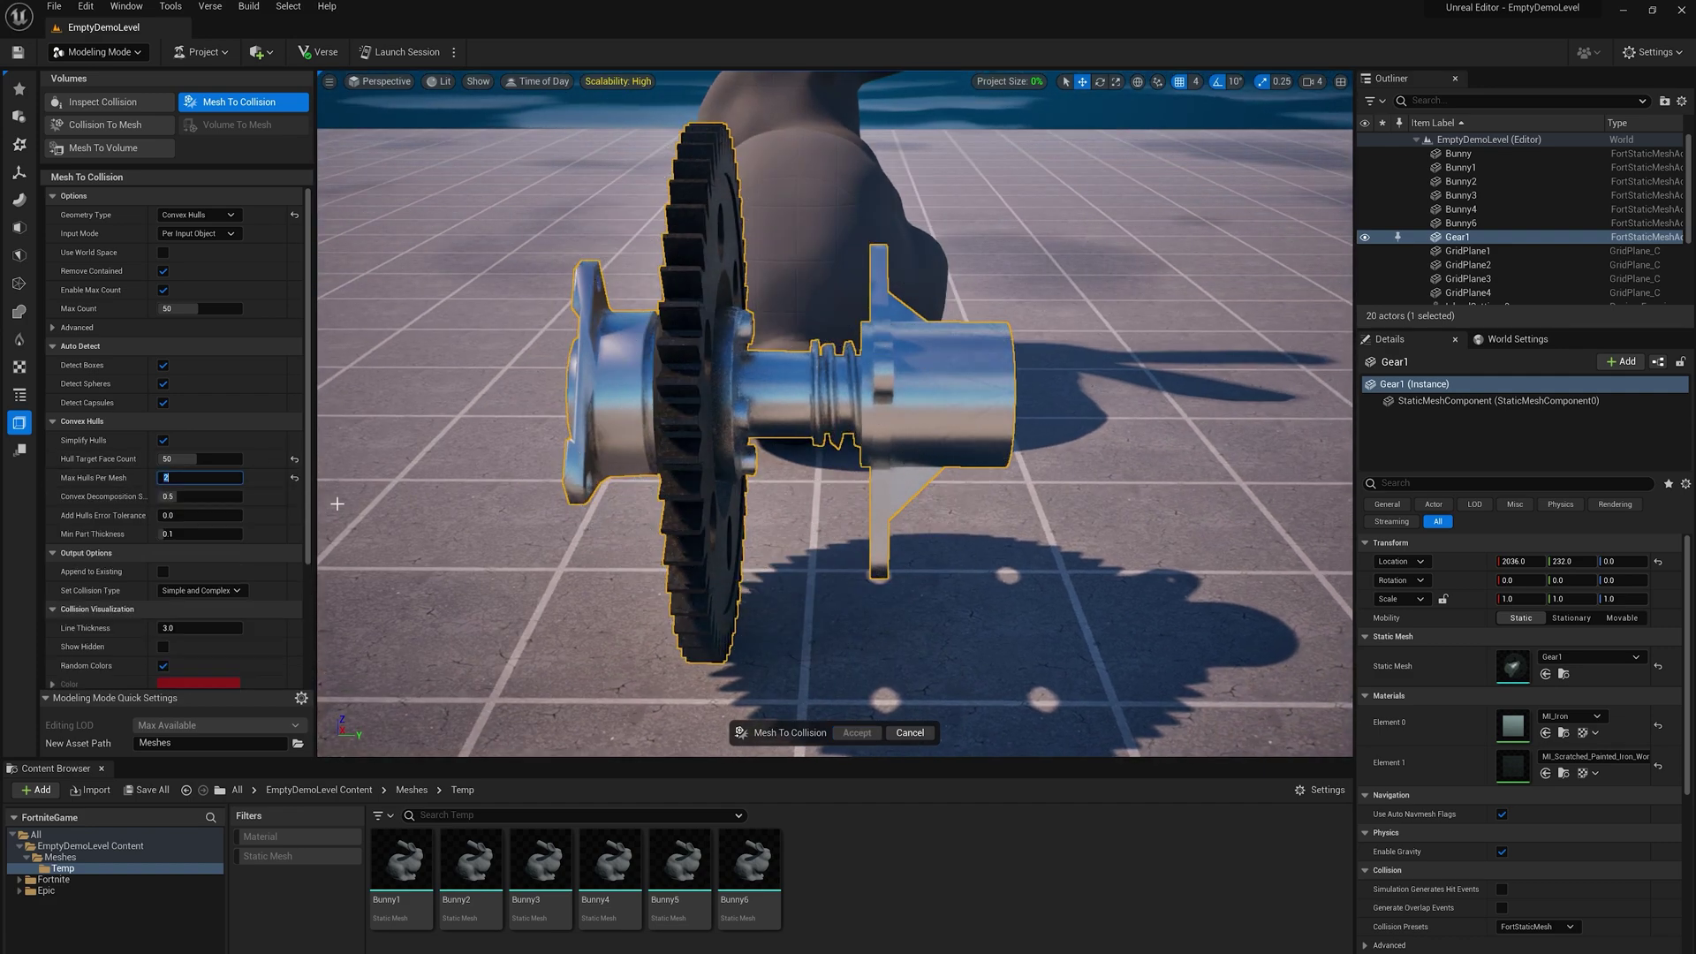
{"action": "left_click_drag", "start_coordinate": [1001, 434], "coordinate": [754, 426], "text": "alt"}
{"action": "left_click_drag", "start_coordinate": [760, 336], "coordinate": [811, 370], "text": "alt"}
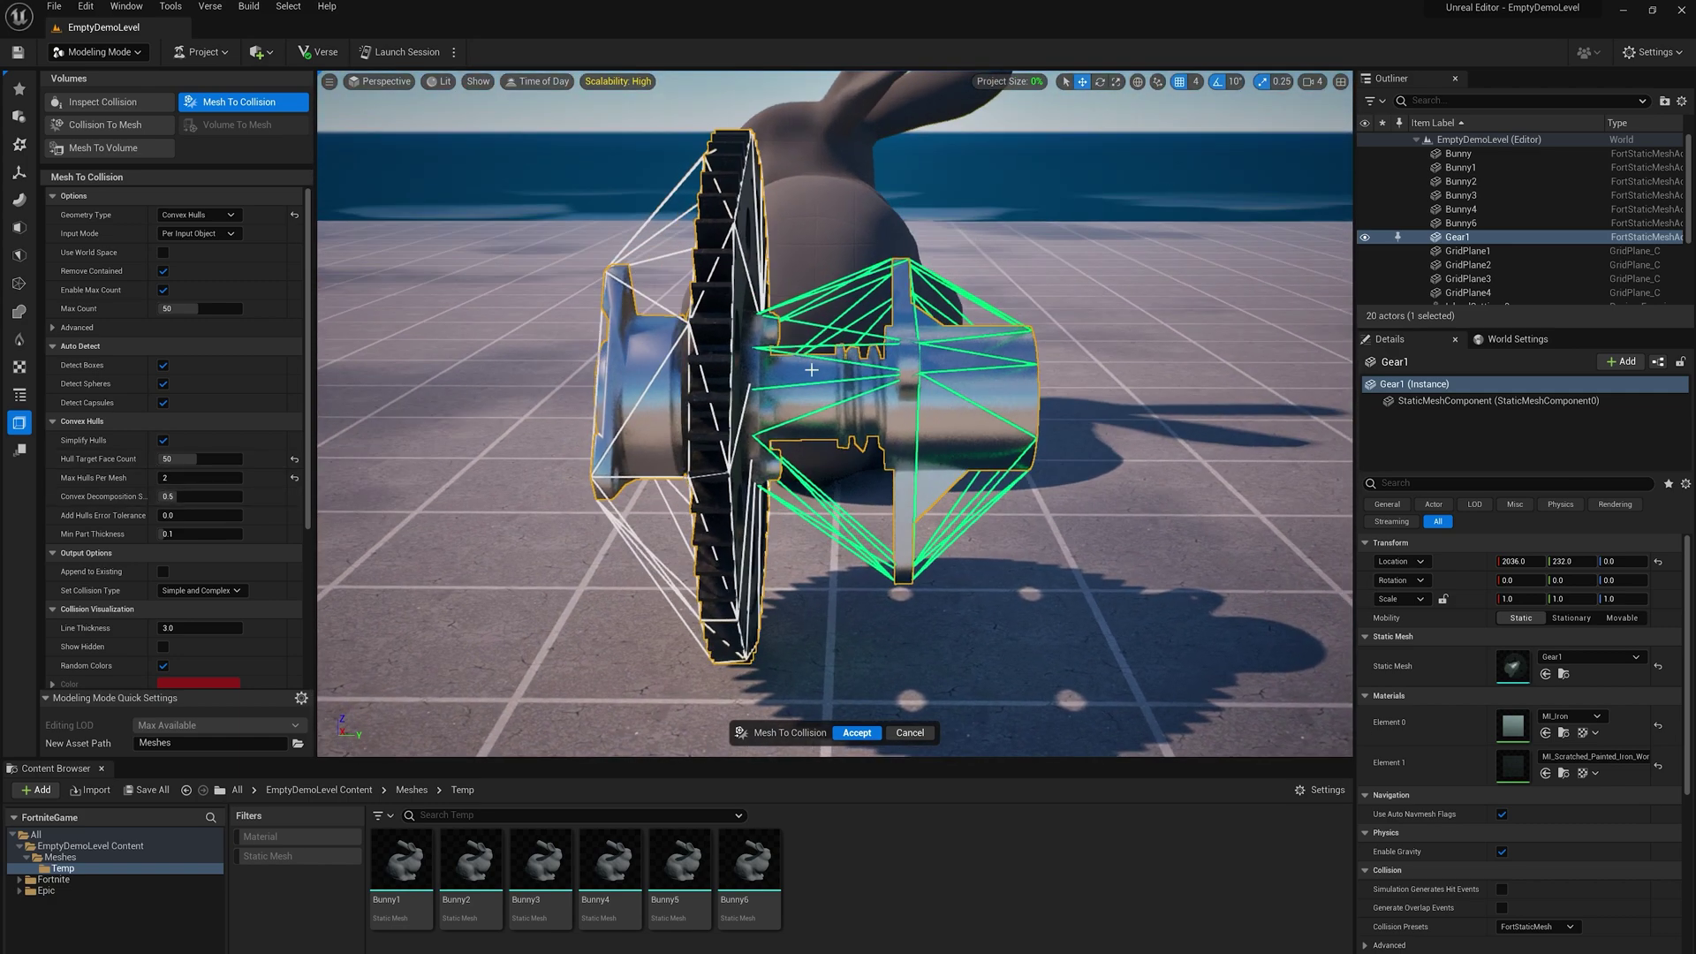
Try Max Hulls Per Mesh at 3 and at 4, and inspect the gear's convex decomposition.
{"action": "left_click", "coordinate": [218, 477]}
{"action": "type", "text": "3"}
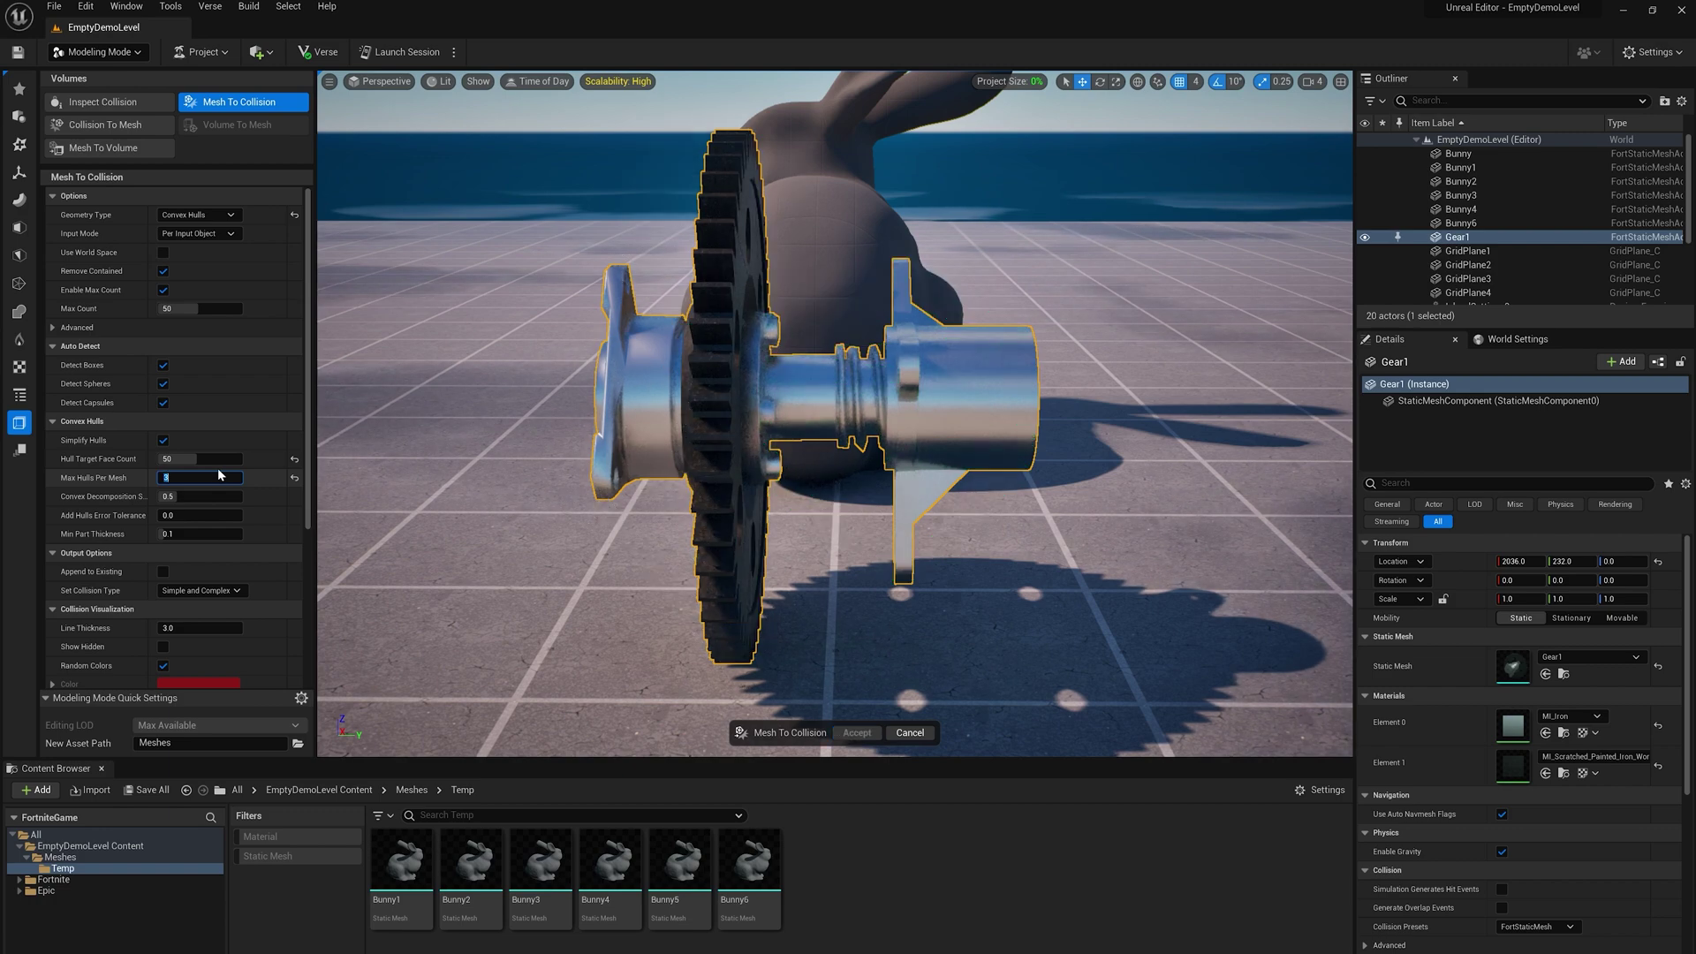
{"action": "key", "text": "Return"}
{"action": "type", "text": "4"}
{"action": "key", "text": "Return"}
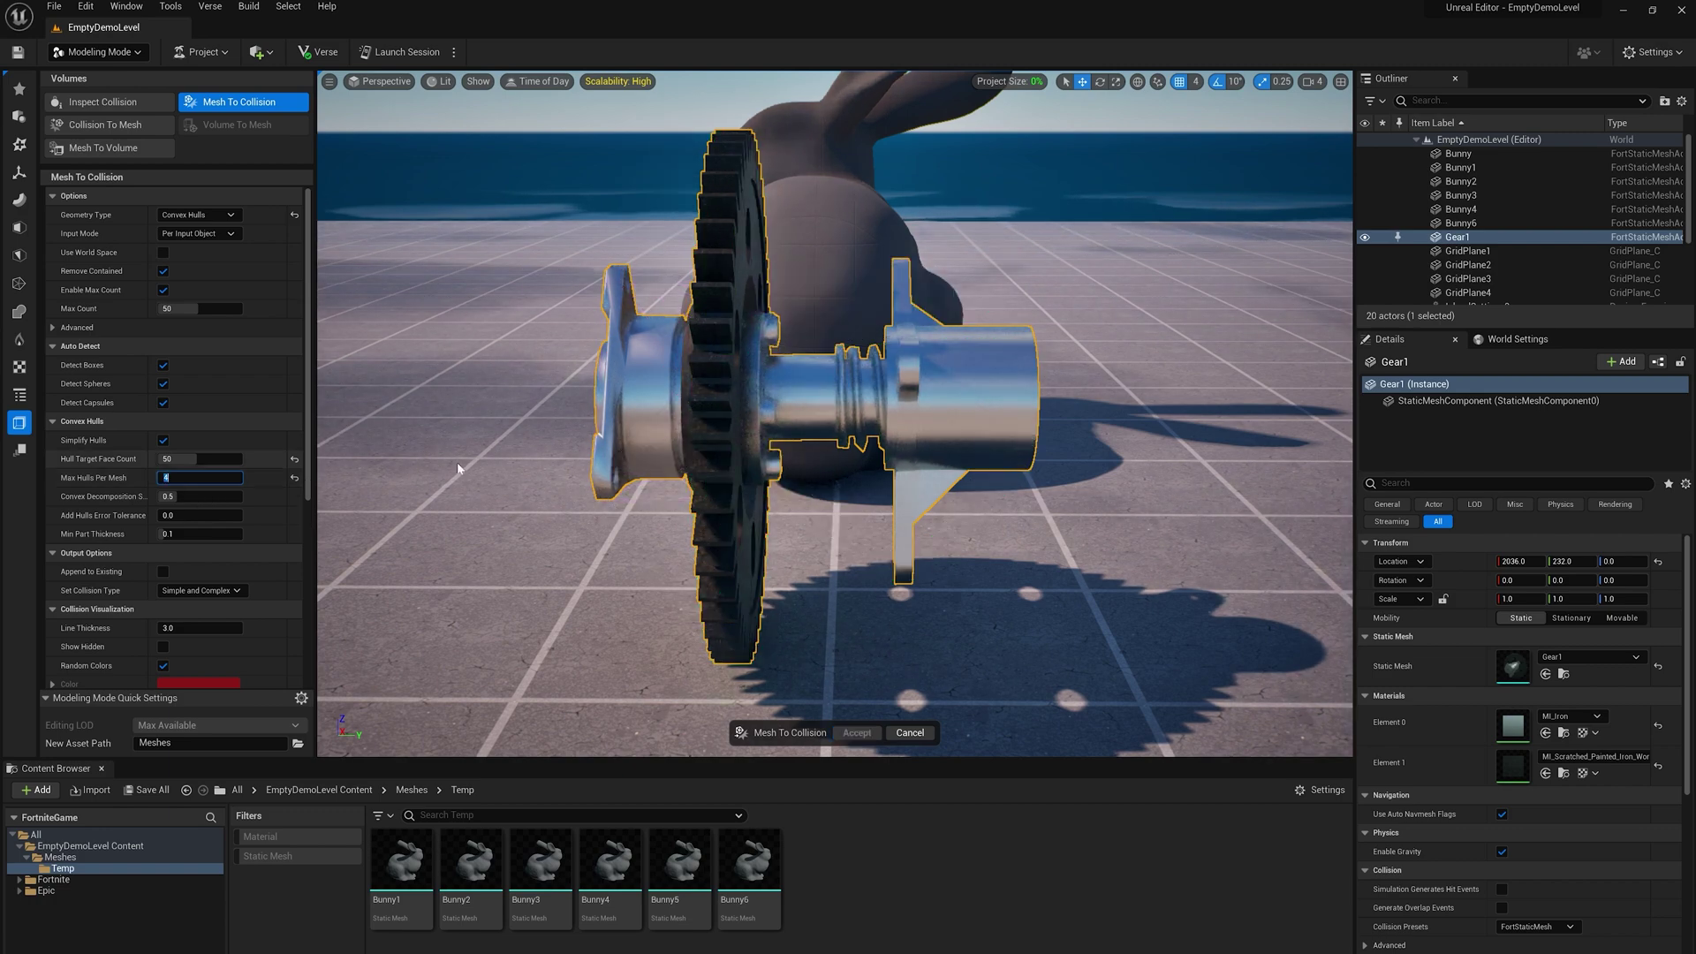
{"action": "left_click_drag", "start_coordinate": [1253, 509], "coordinate": [1293, 527], "text": "alt"}
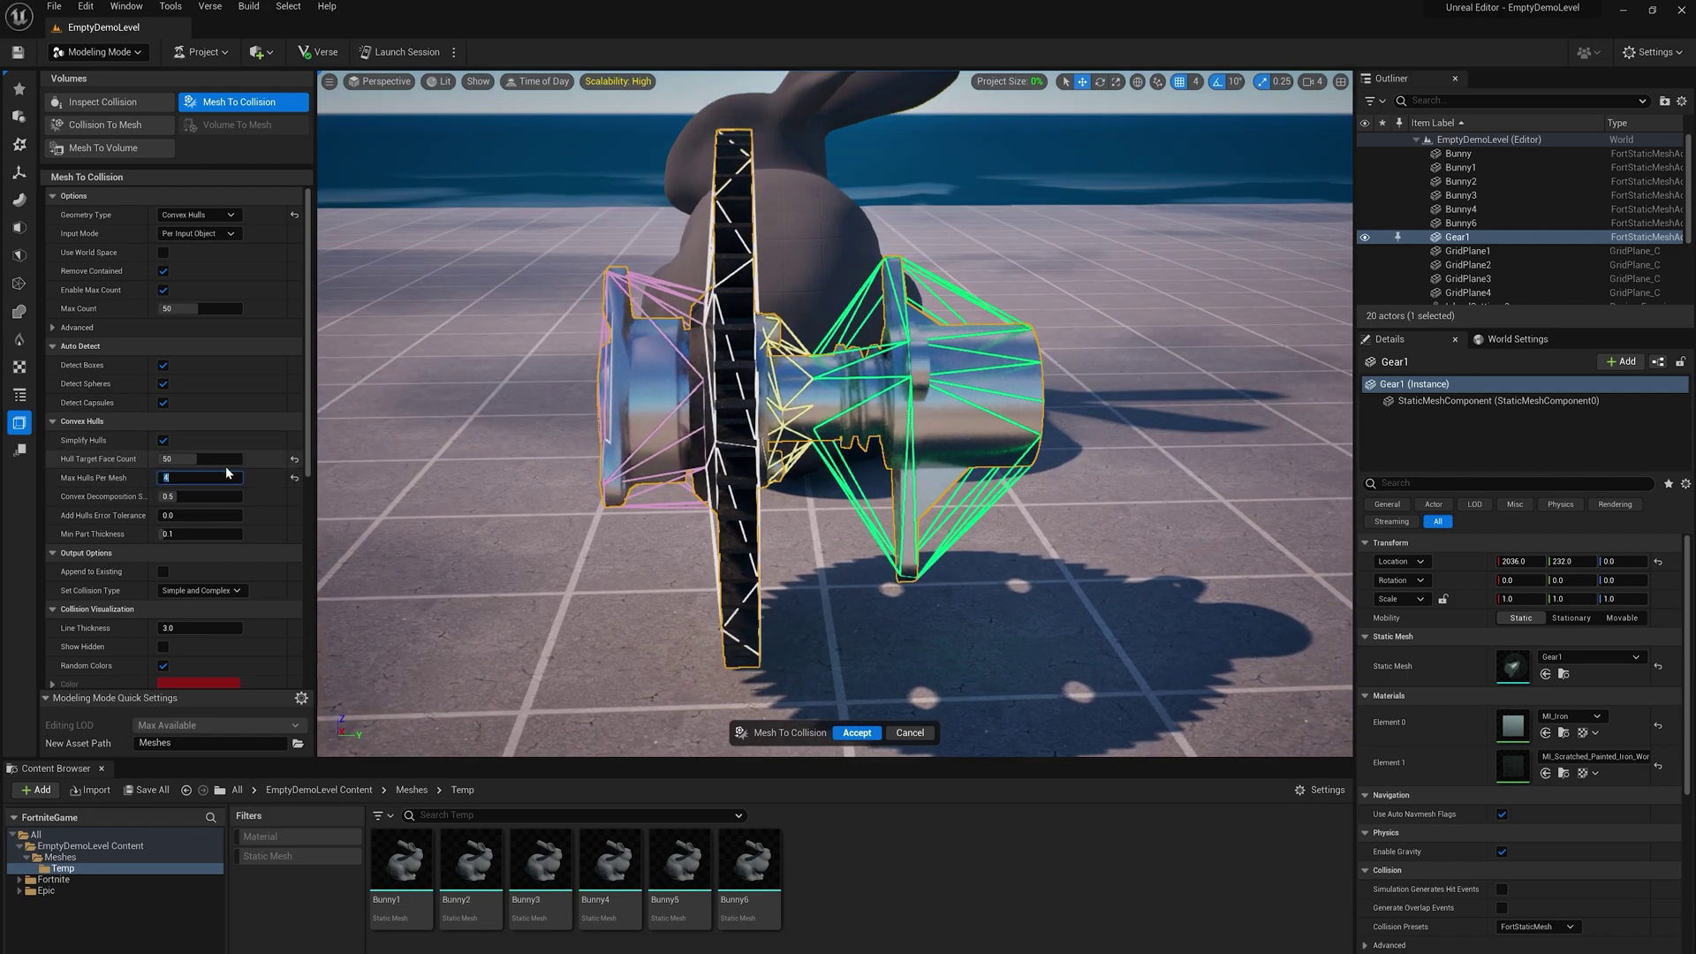
Set Max Hulls Per Mesh to 6 and inspect the gear's hulls from both ends.
{"action": "type", "text": "6"}
{"action": "key", "text": "Tab"}
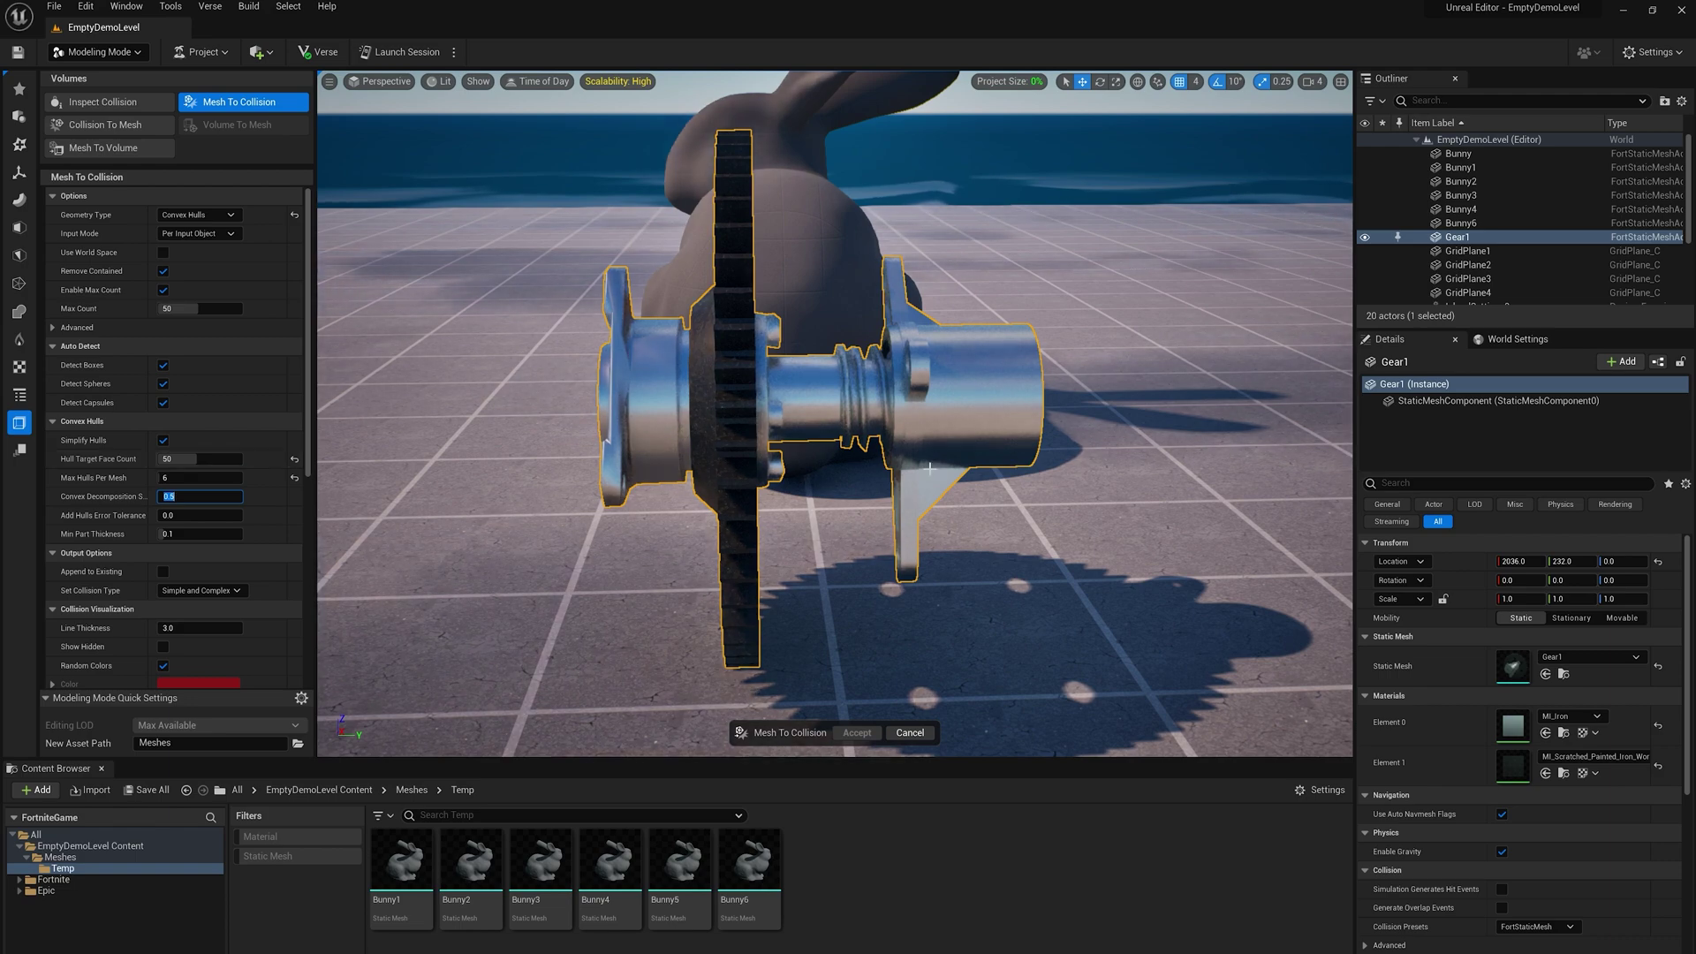
{"action": "left_click_drag", "start_coordinate": [834, 414], "coordinate": [763, 468], "text": "alt"}
{"action": "left_click_drag", "start_coordinate": [955, 372], "coordinate": [494, 256], "text": "alt"}
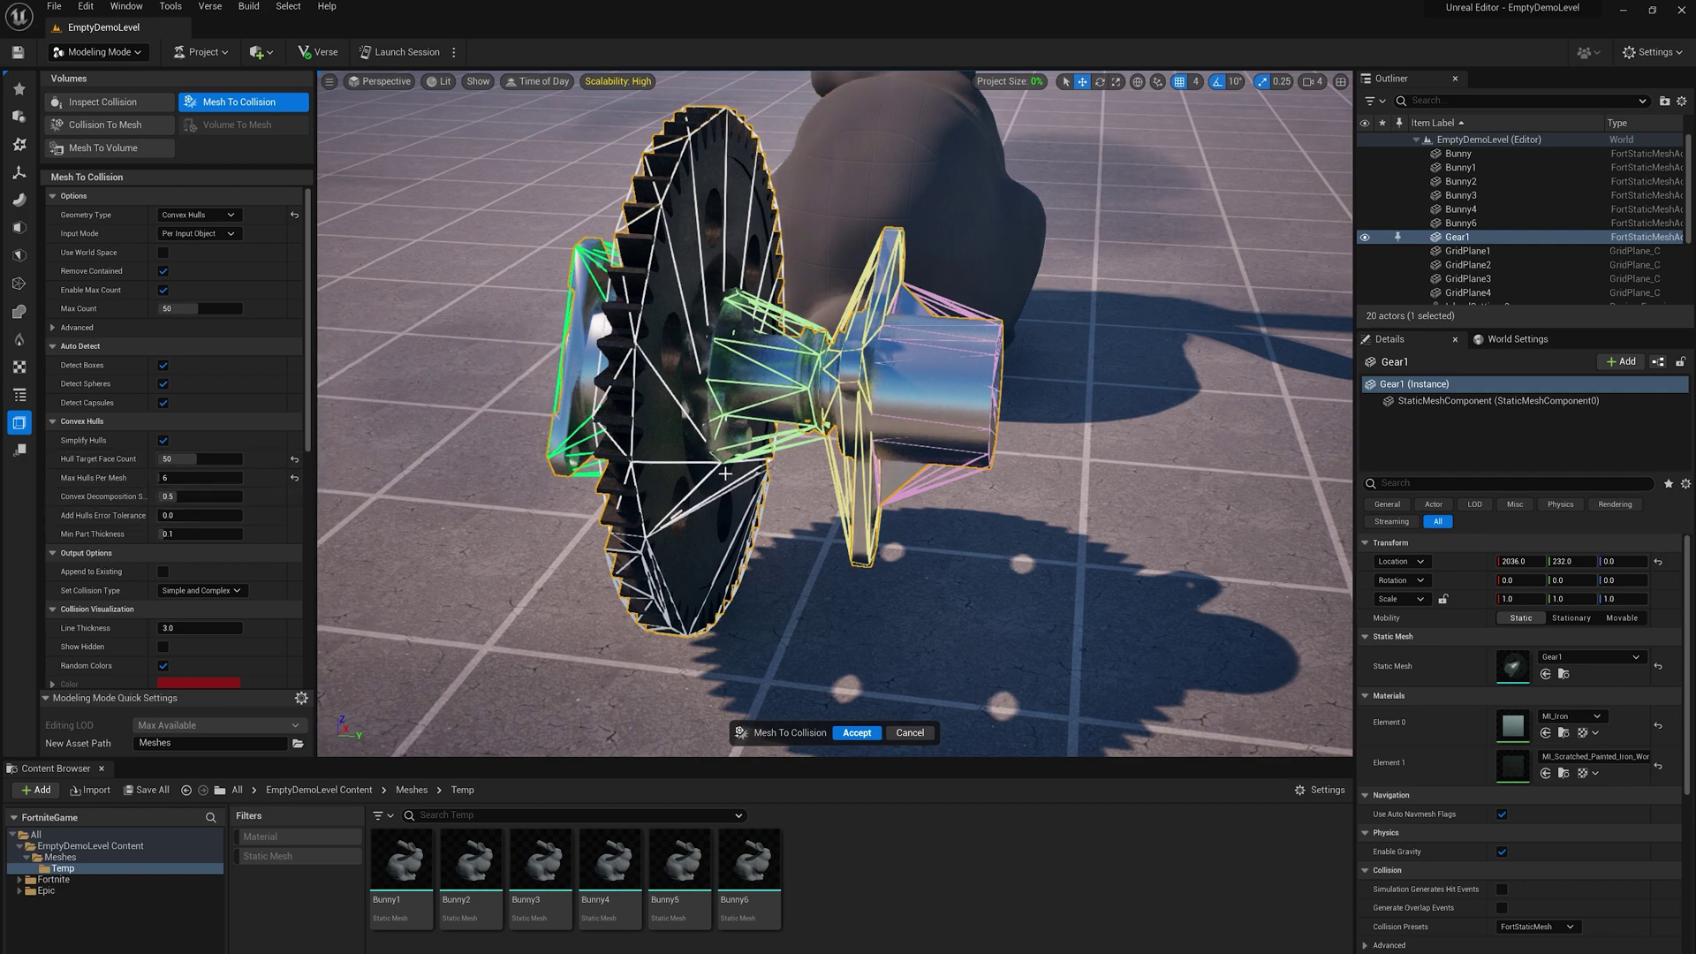
{"action": "left_click_drag", "start_coordinate": [833, 413], "coordinate": [937, 414], "text": "alt"}
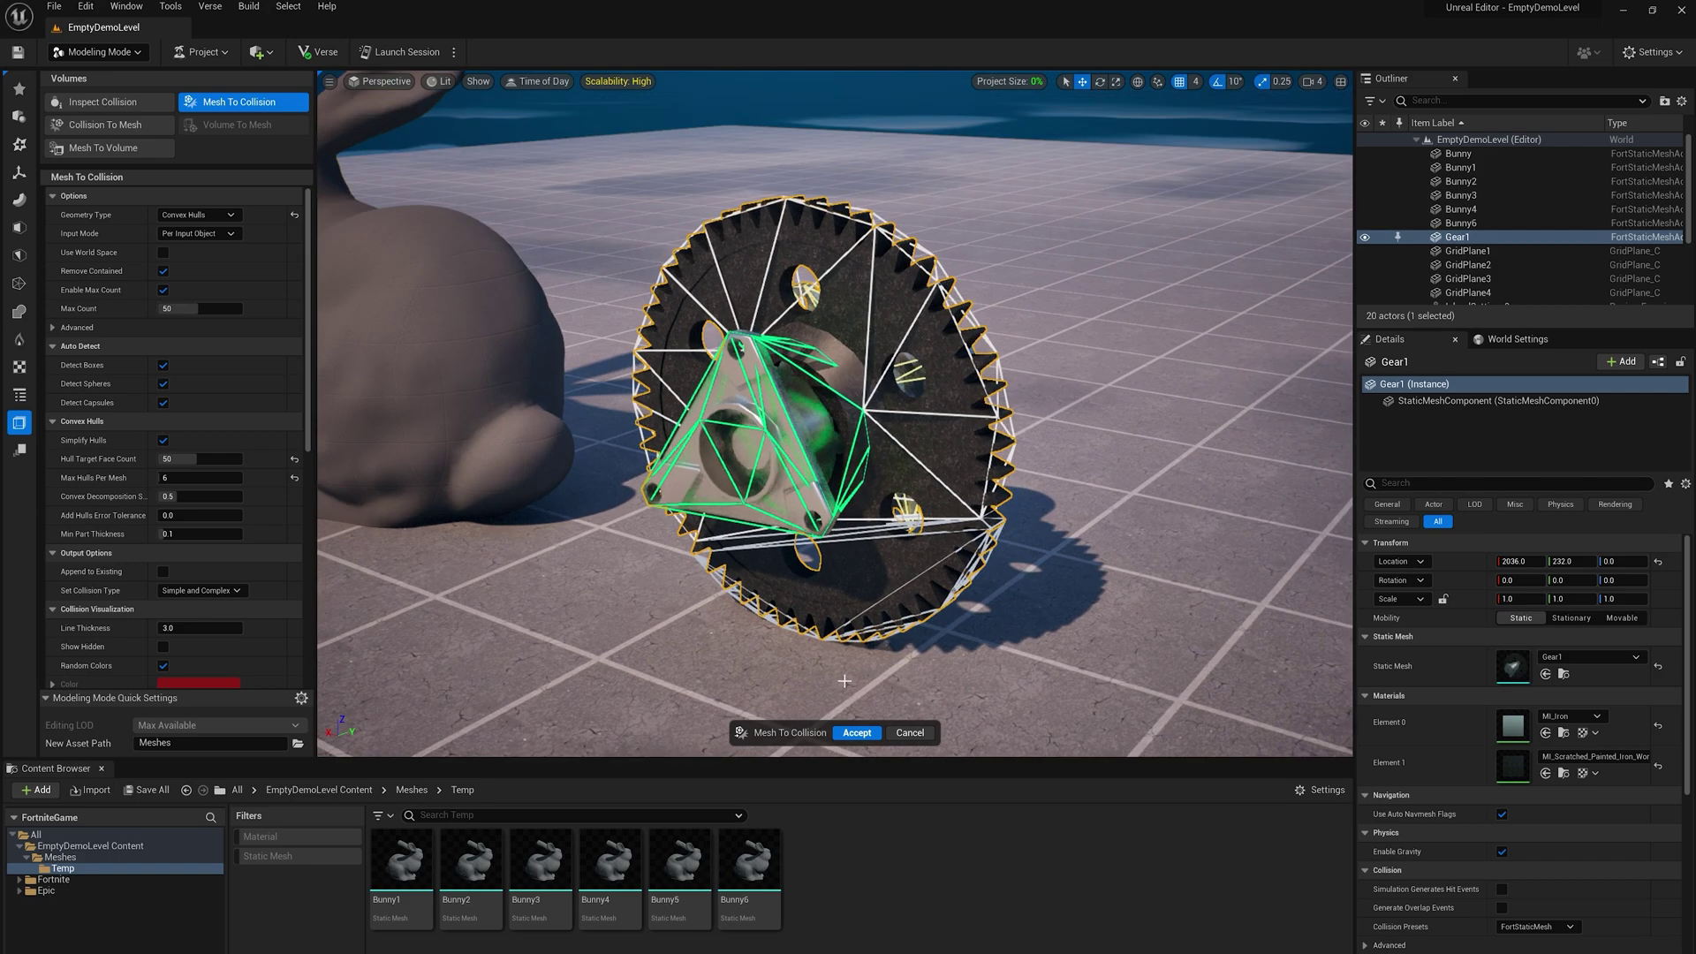
{"action": "left_click_drag", "start_coordinate": [843, 689], "coordinate": [628, 690], "text": "alt"}
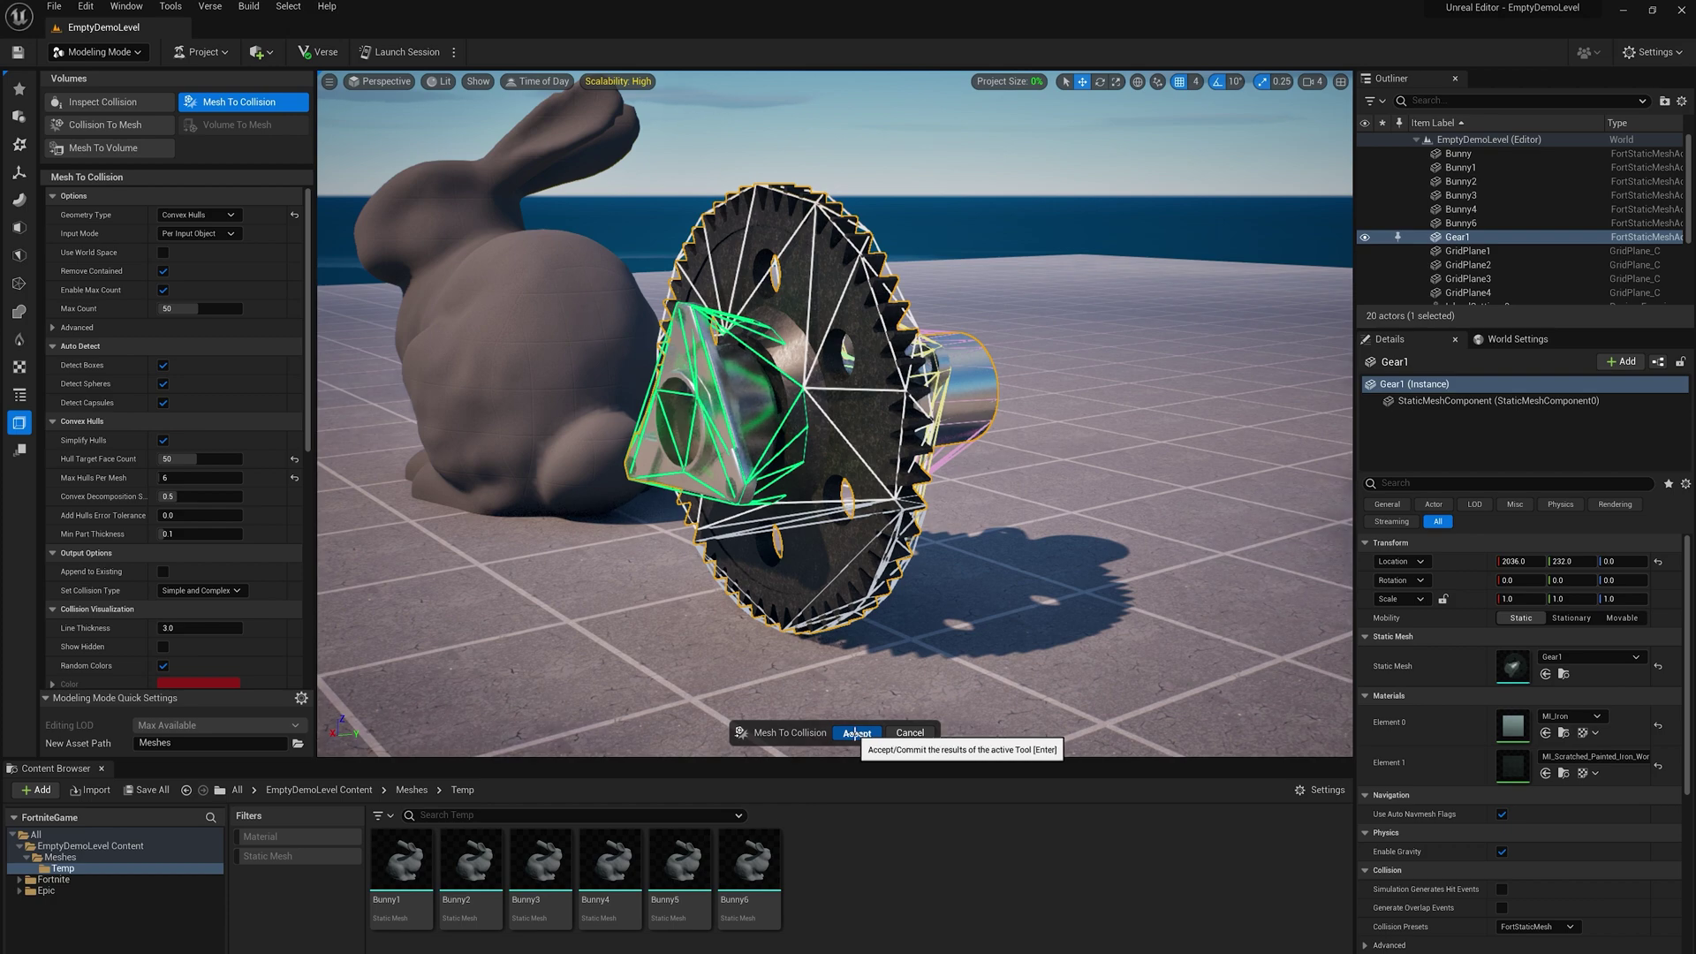
Accept the gear's convex collision and rotate the gear about 90 degrees around X so that it lies flat above the floor.
{"action": "left_click", "coordinate": [858, 732]}
{"action": "left_click_drag", "start_coordinate": [958, 425], "coordinate": [1060, 477], "text": "alt"}
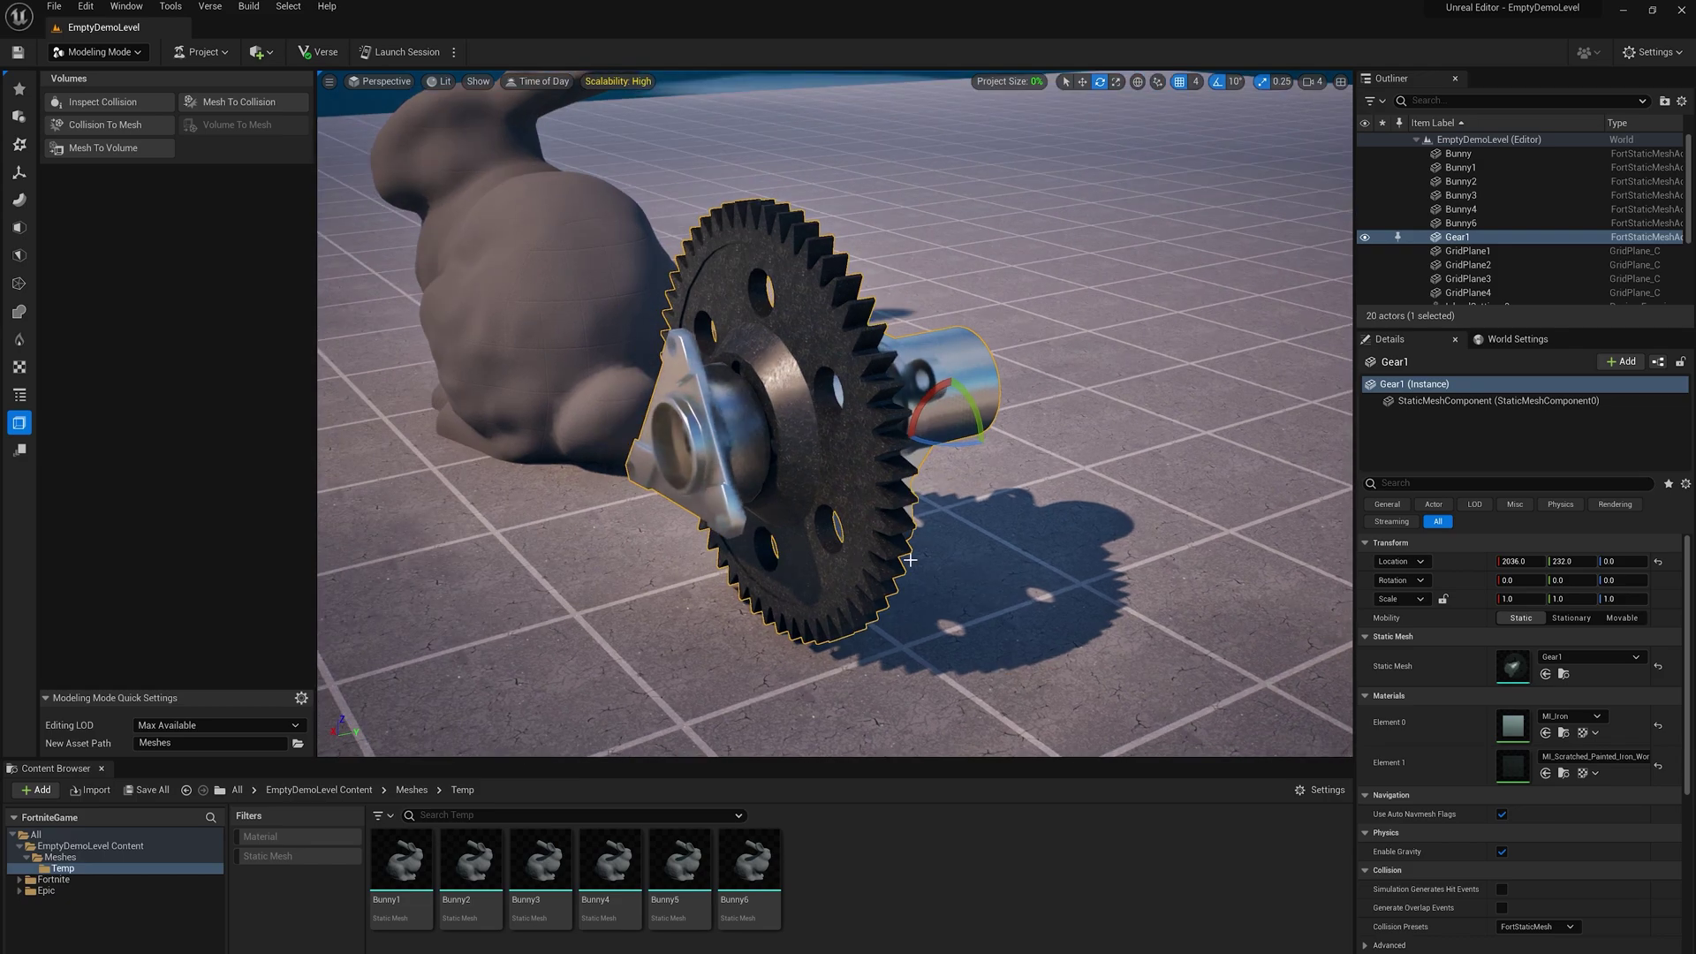
{"action": "left_click_drag", "start_coordinate": [910, 559], "coordinate": [867, 409], "text": "alt"}
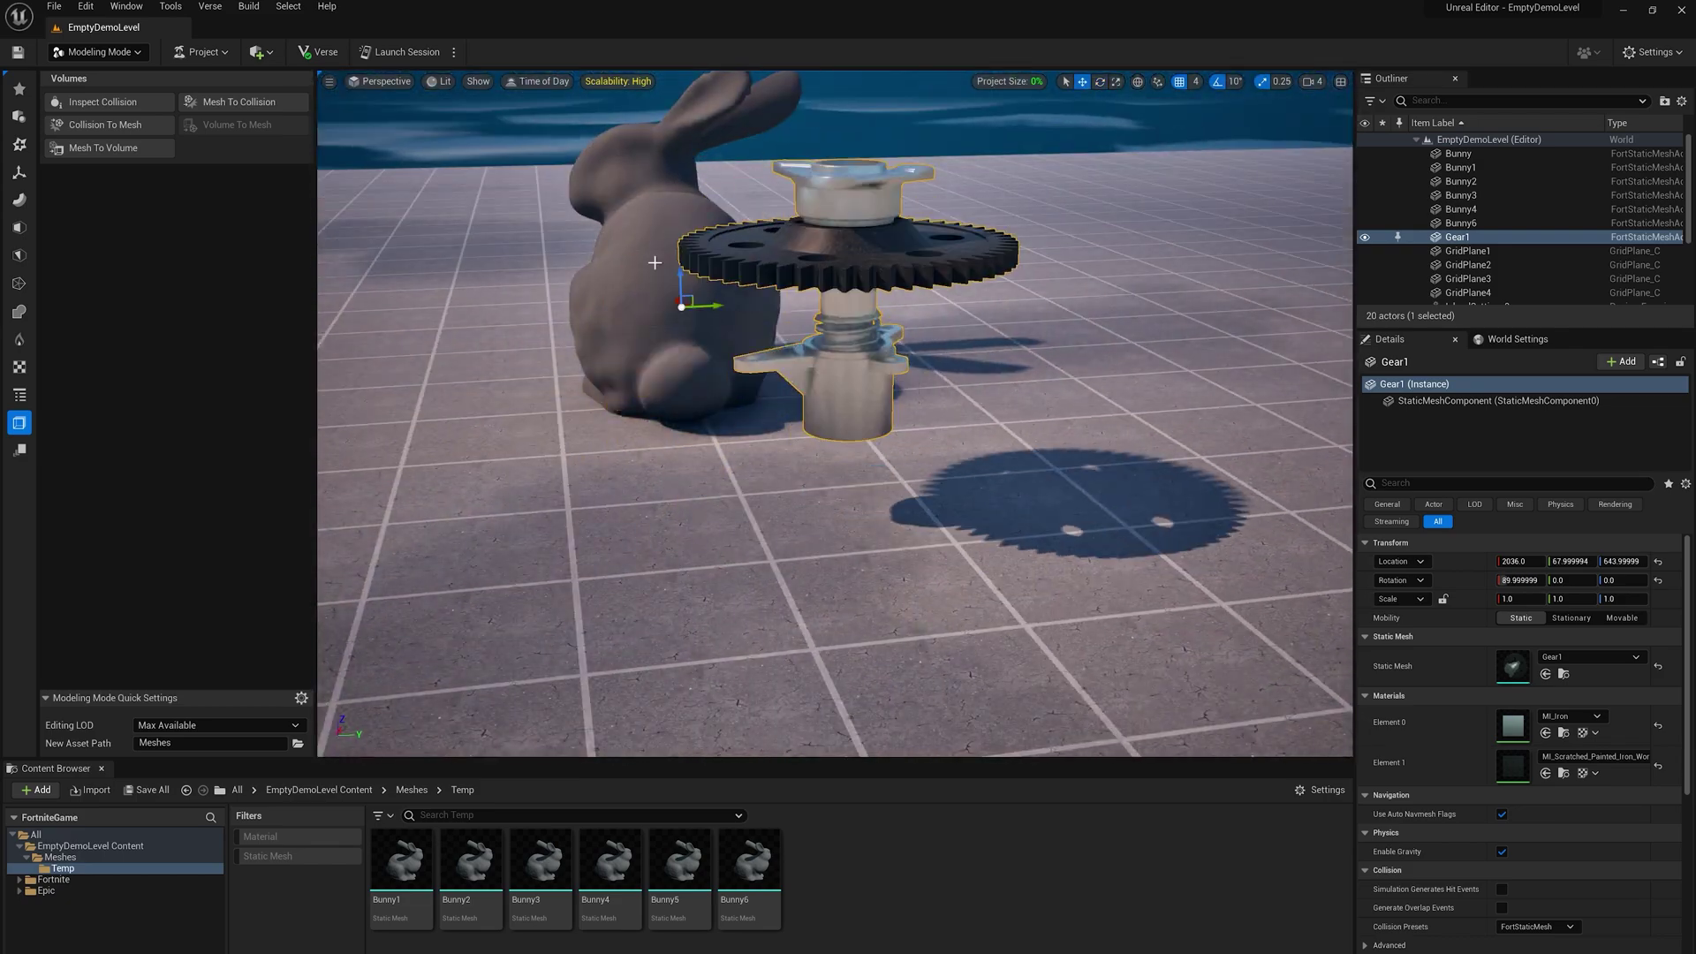
Duplicate the rotated gear into several copies spread across the floor at different heights.
{"action": "left_click_drag", "start_coordinate": [848, 460], "coordinate": [1136, 379], "text": "alt"}
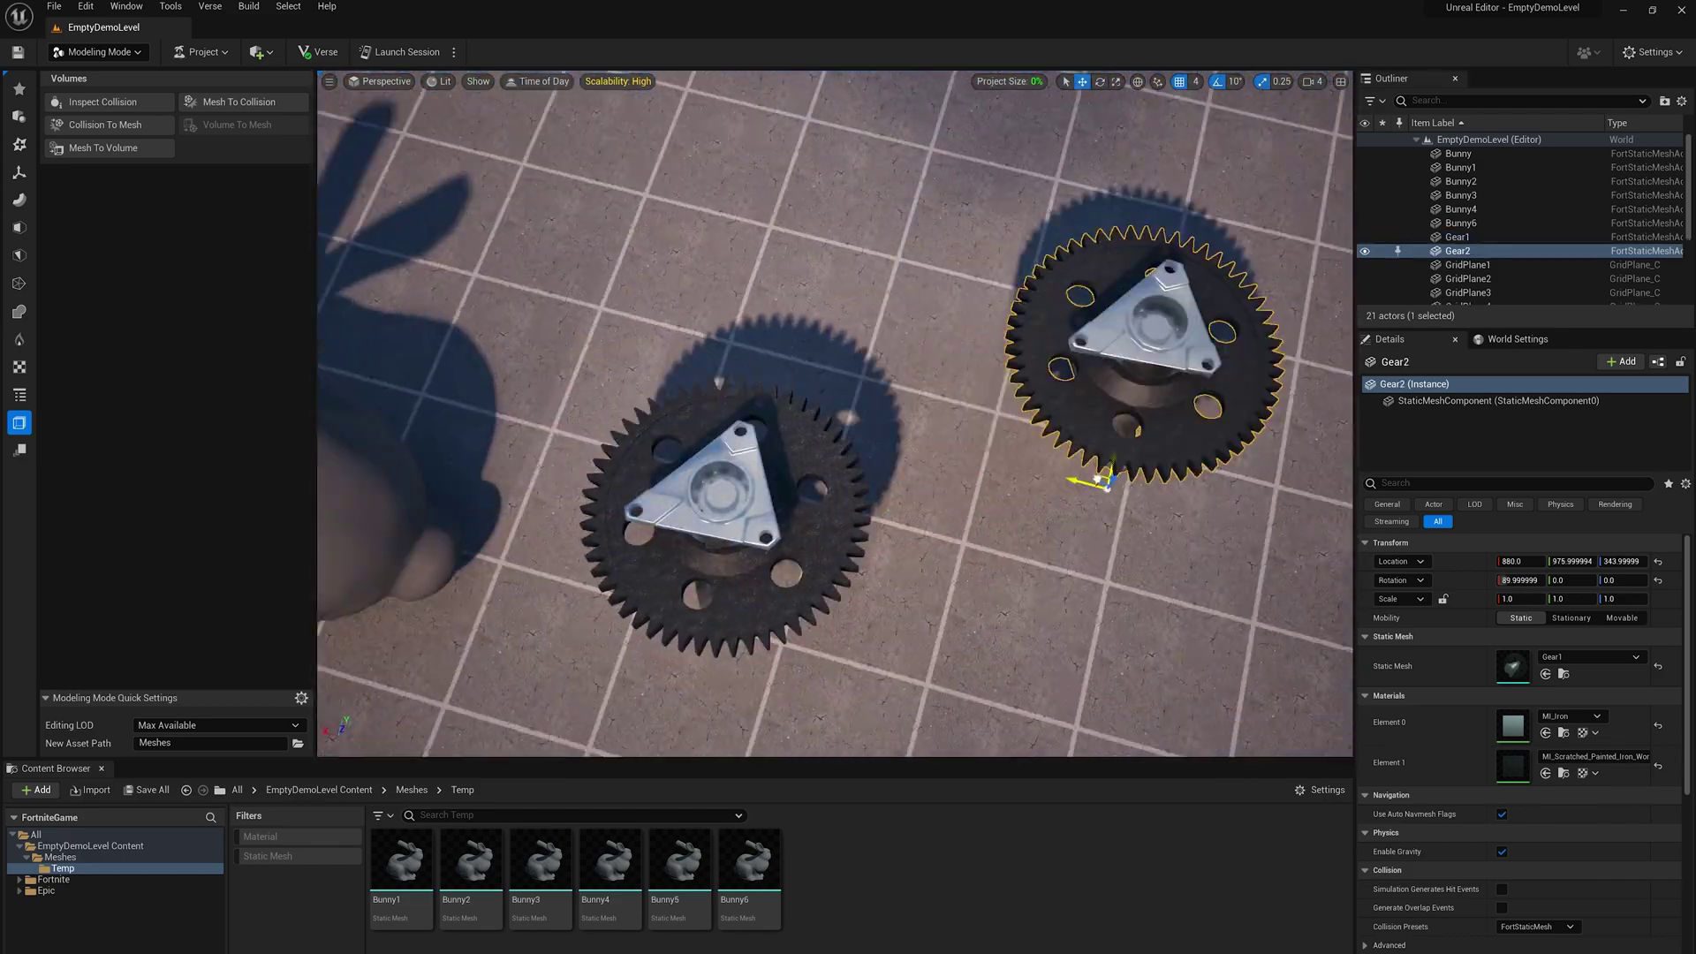
{"action": "left_click_drag", "start_coordinate": [1090, 481], "coordinate": [757, 303], "text": "alt"}
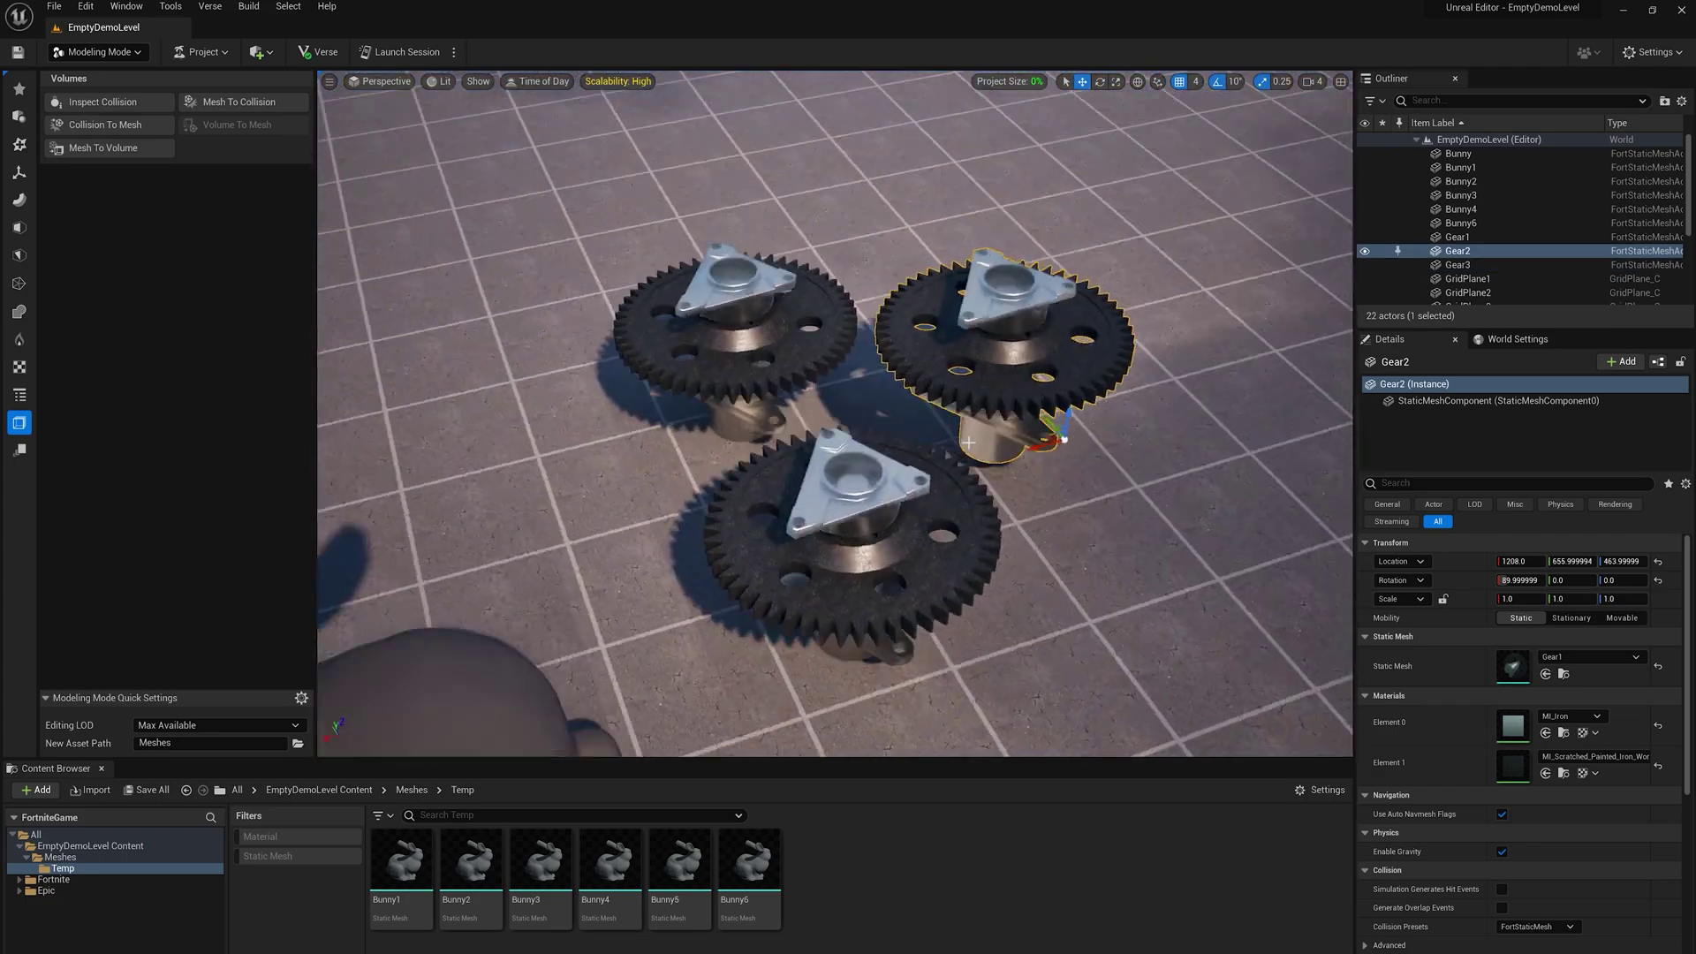
{"action": "left_click_drag", "start_coordinate": [969, 443], "coordinate": [545, 401], "text": "alt"}
{"action": "left_click", "coordinate": [927, 424]}
{"action": "left_click_drag", "start_coordinate": [946, 462], "coordinate": [1118, 698], "text": "alt"}
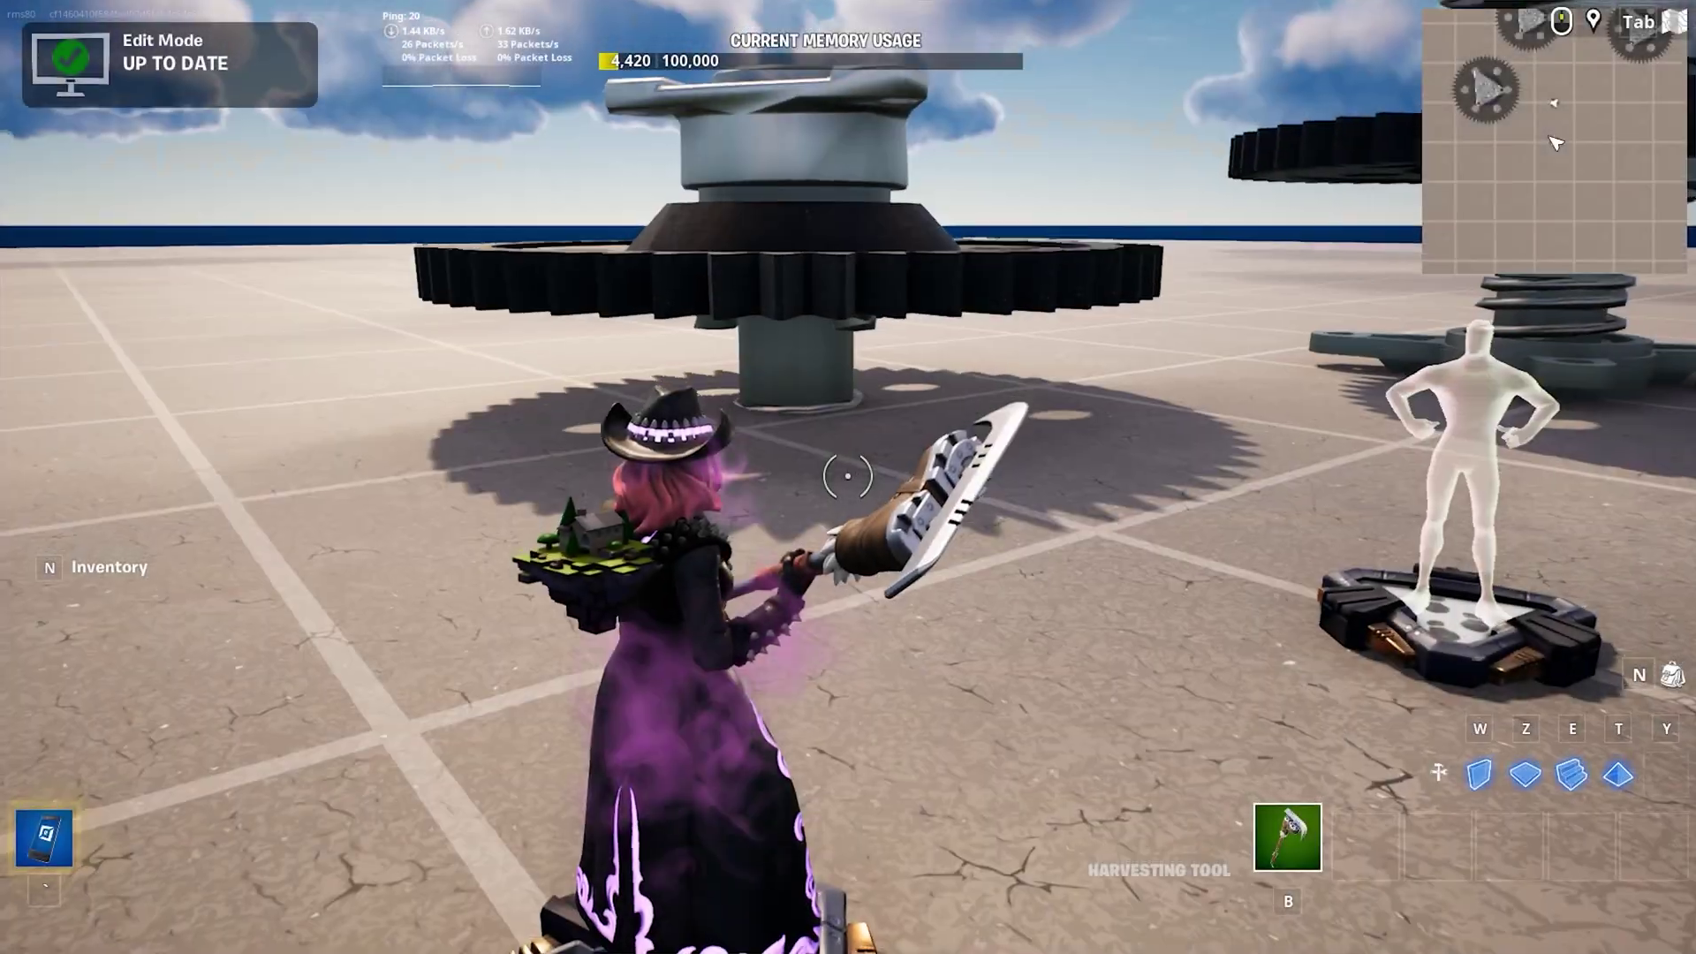
Run and jump the character from gear to gear in the play session to test the collision on top of them.
{"action": "key", "text": "w"}
{"action": "key", "text": "space"}
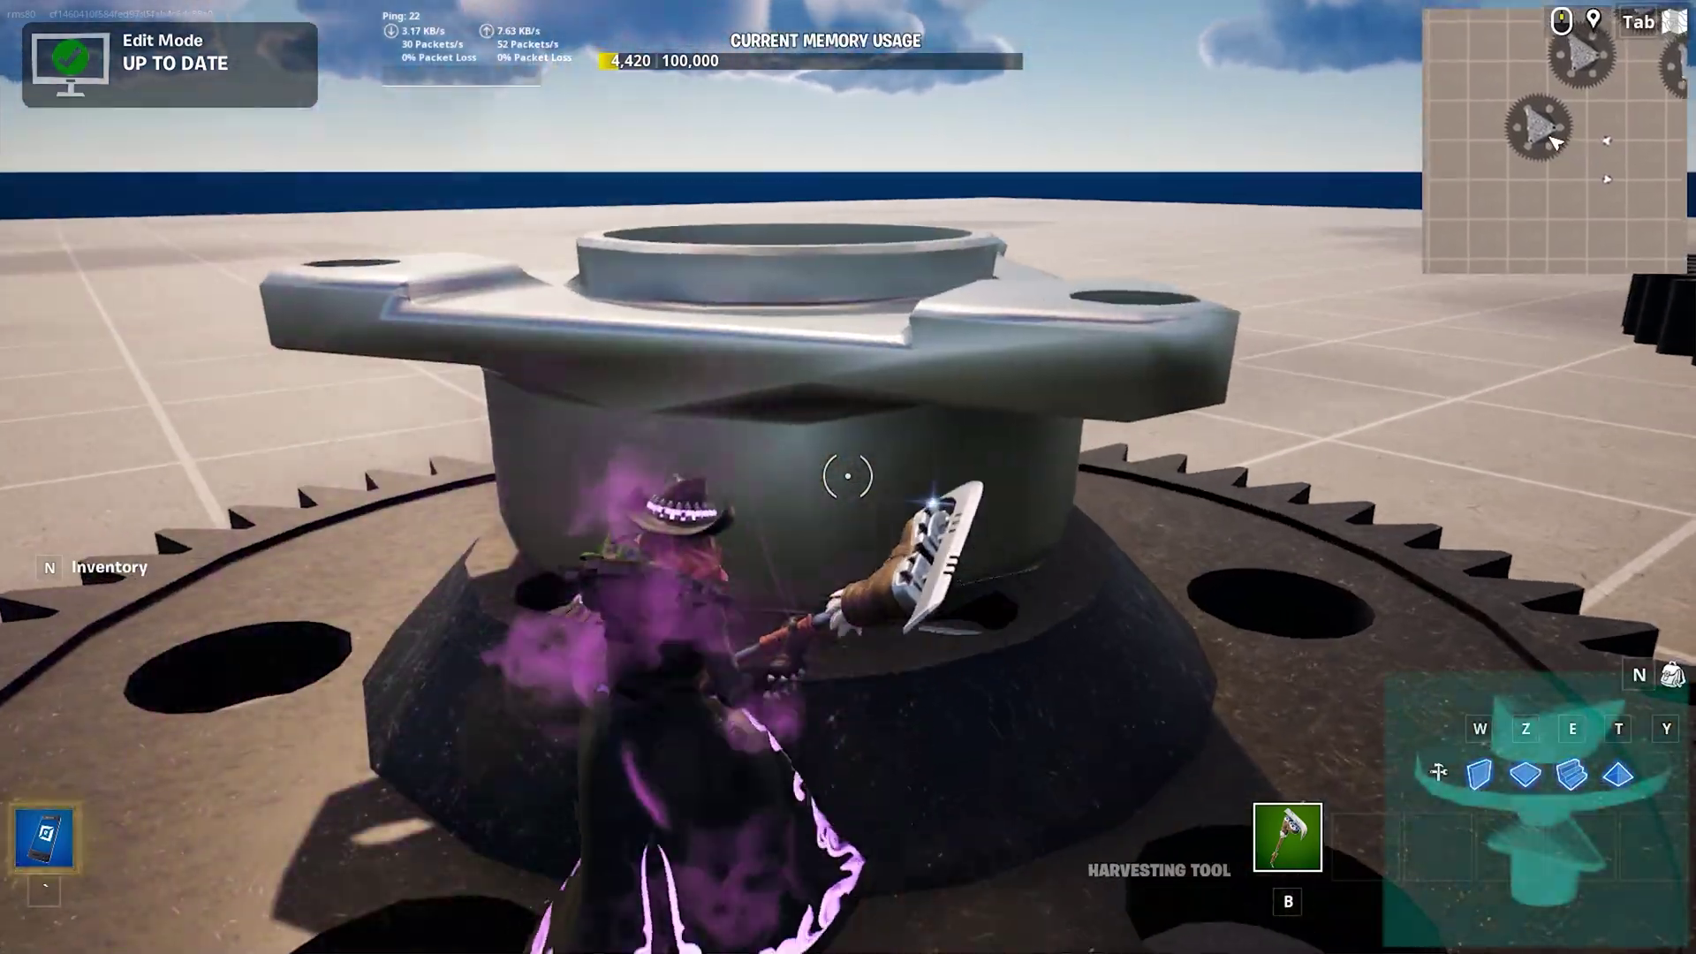
{"action": "key", "text": "space"}
{"action": "key", "text": "w"}
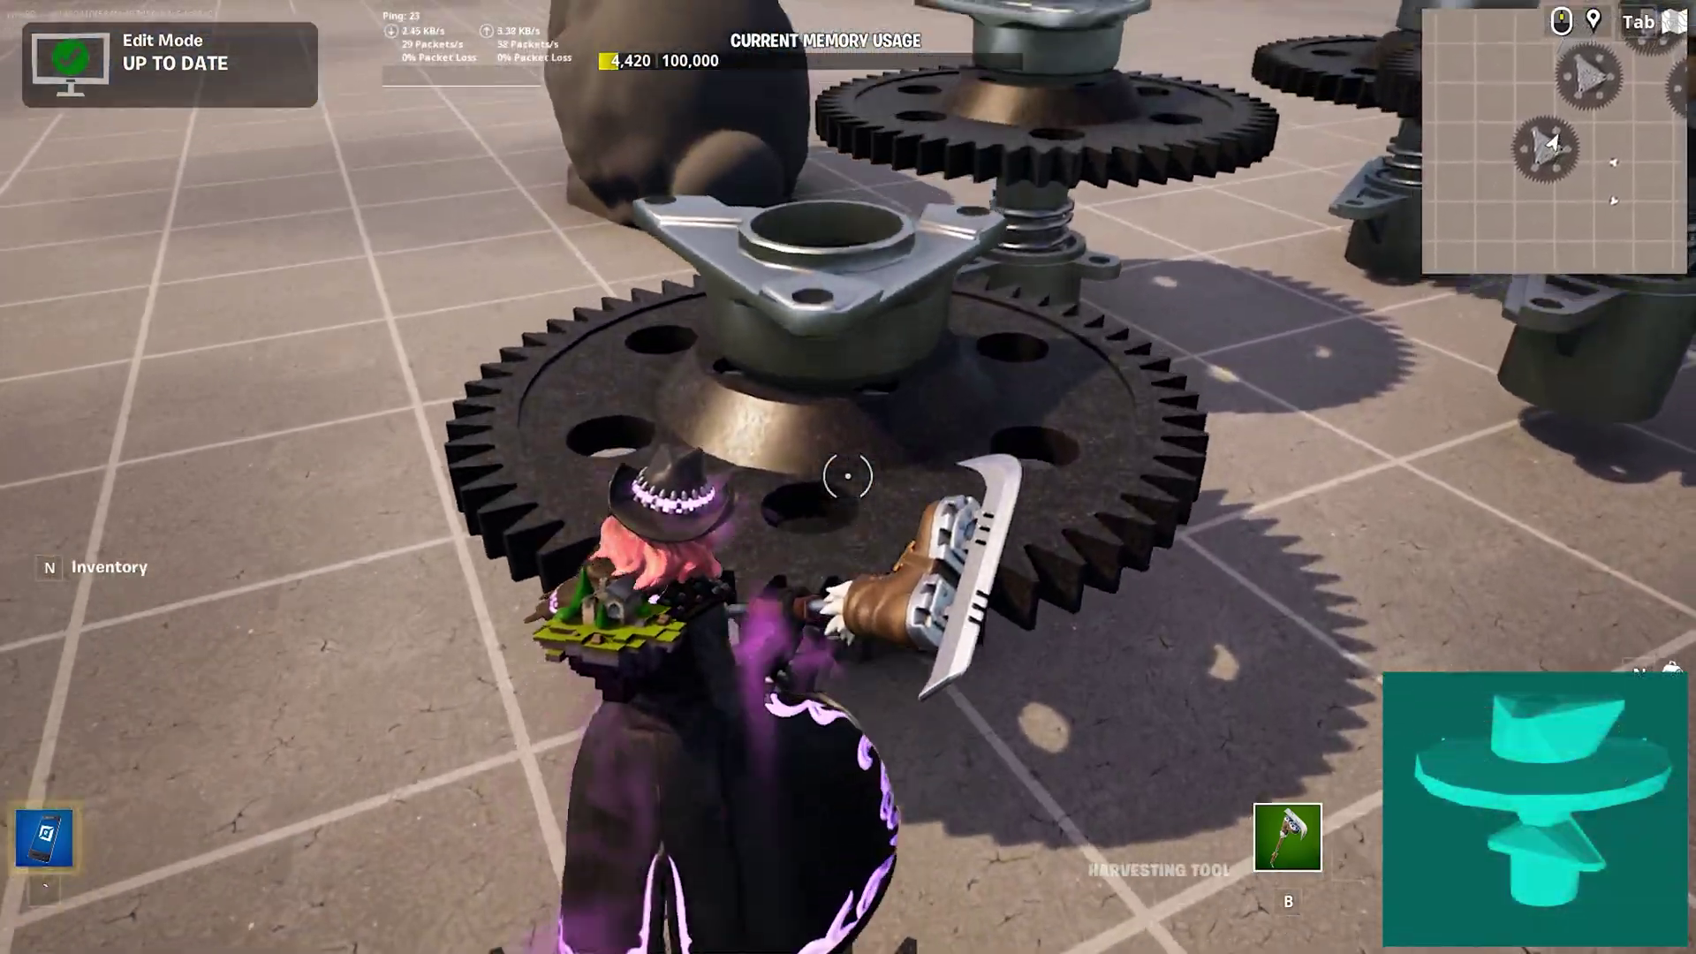
{"action": "key", "text": "w"}
{"action": "key", "text": "space"}
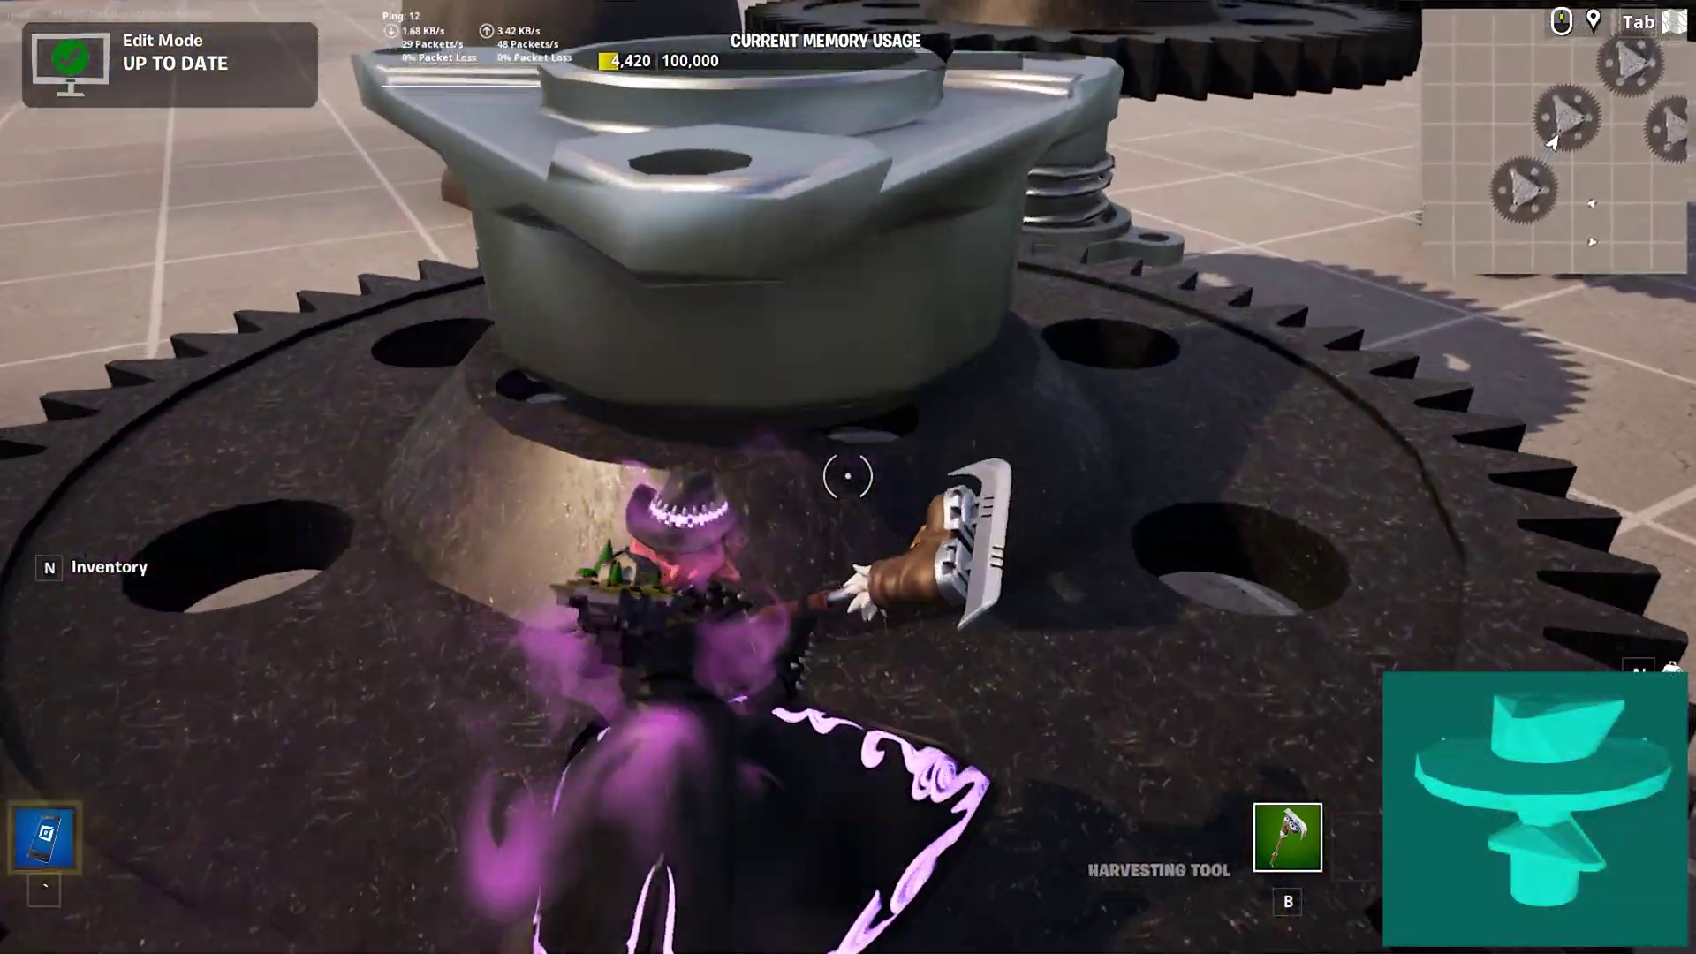
{"action": "key", "text": "w"}
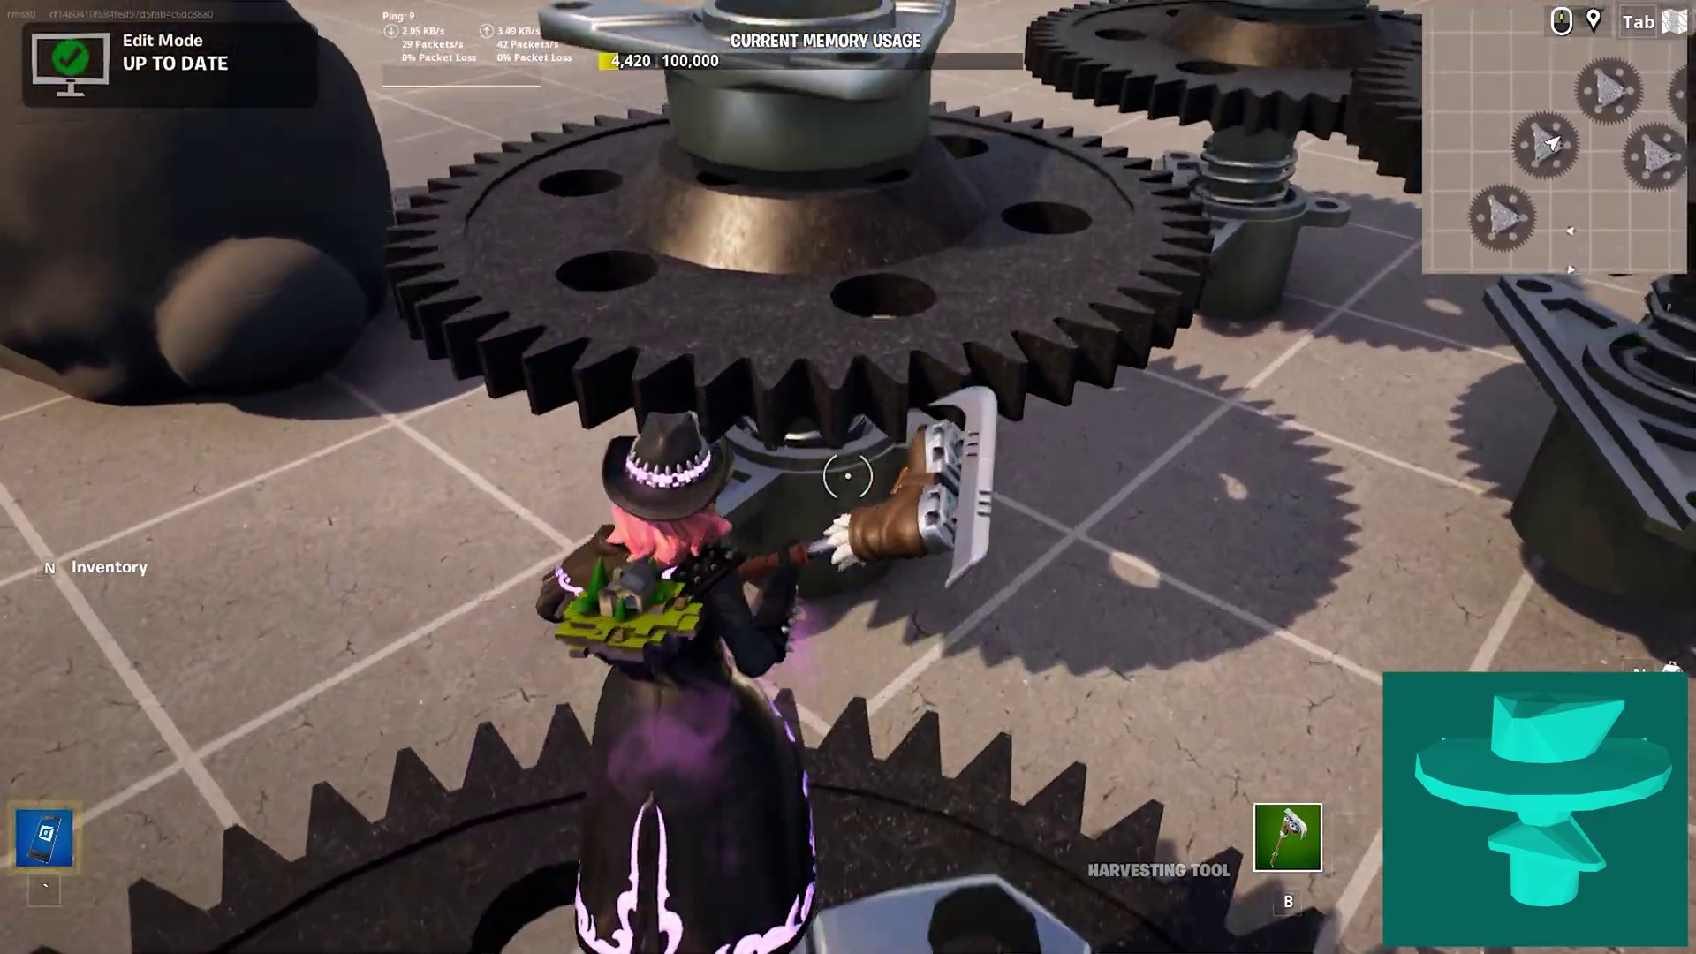
{"action": "key", "text": "w"}
{"action": "key", "text": "space"}
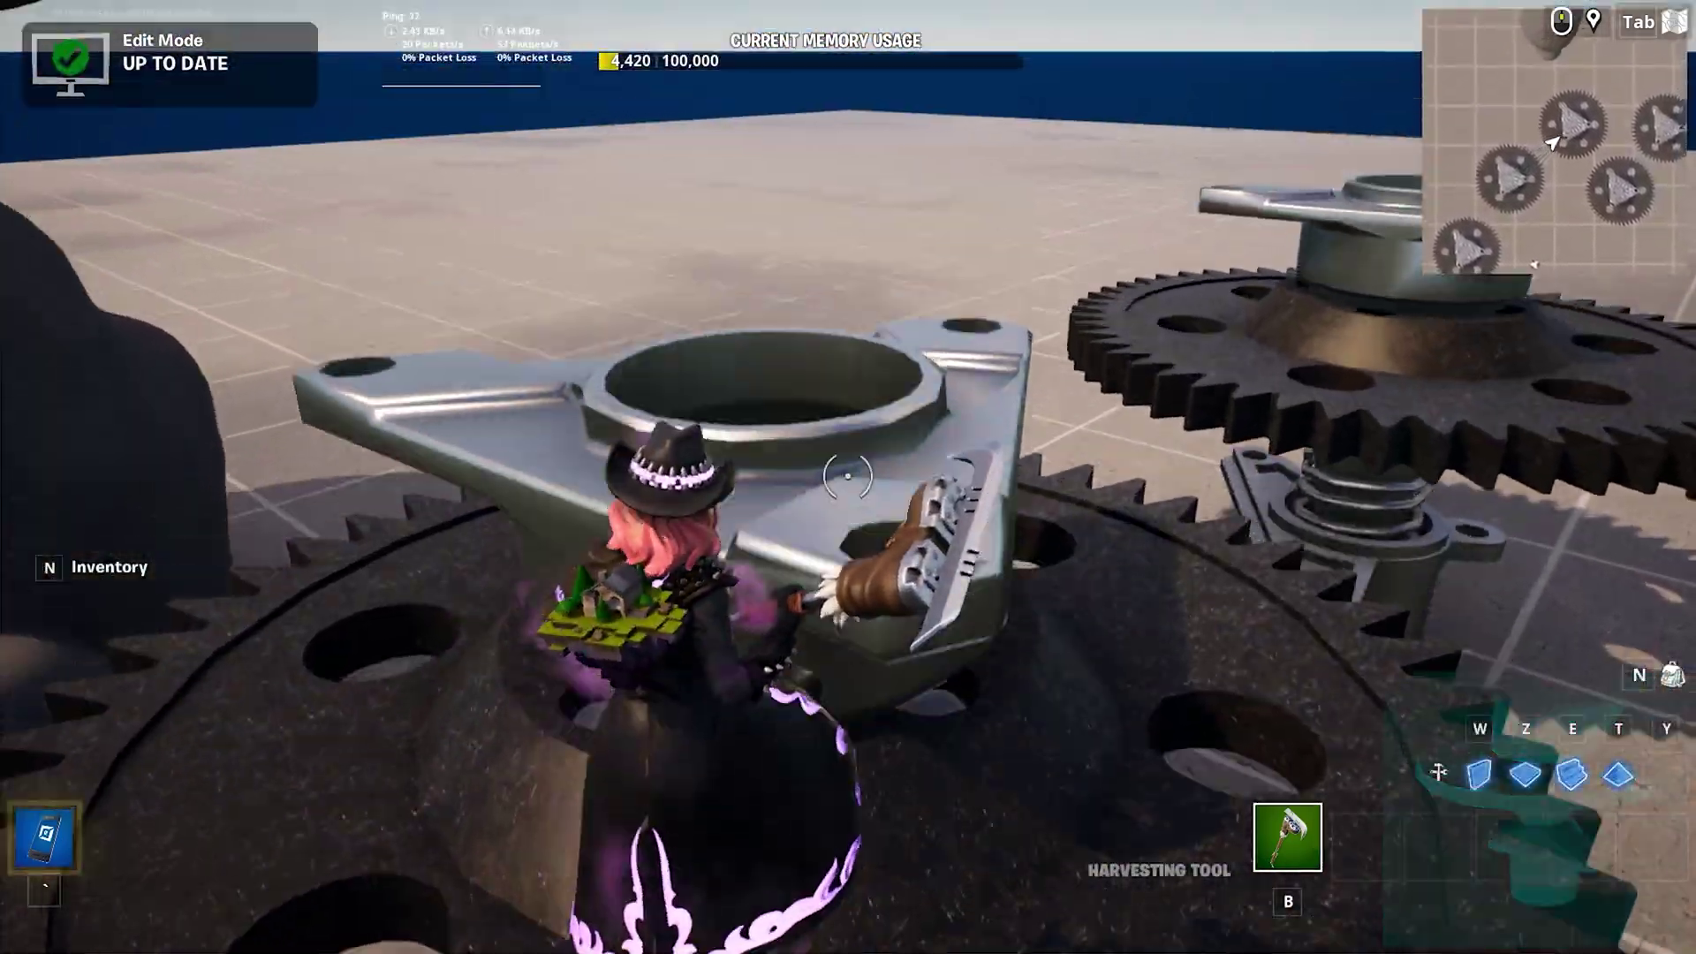
Move the character to the next gear and walk around its lower shaft and flange to test the collision there.
{"action": "key", "text": "w"}
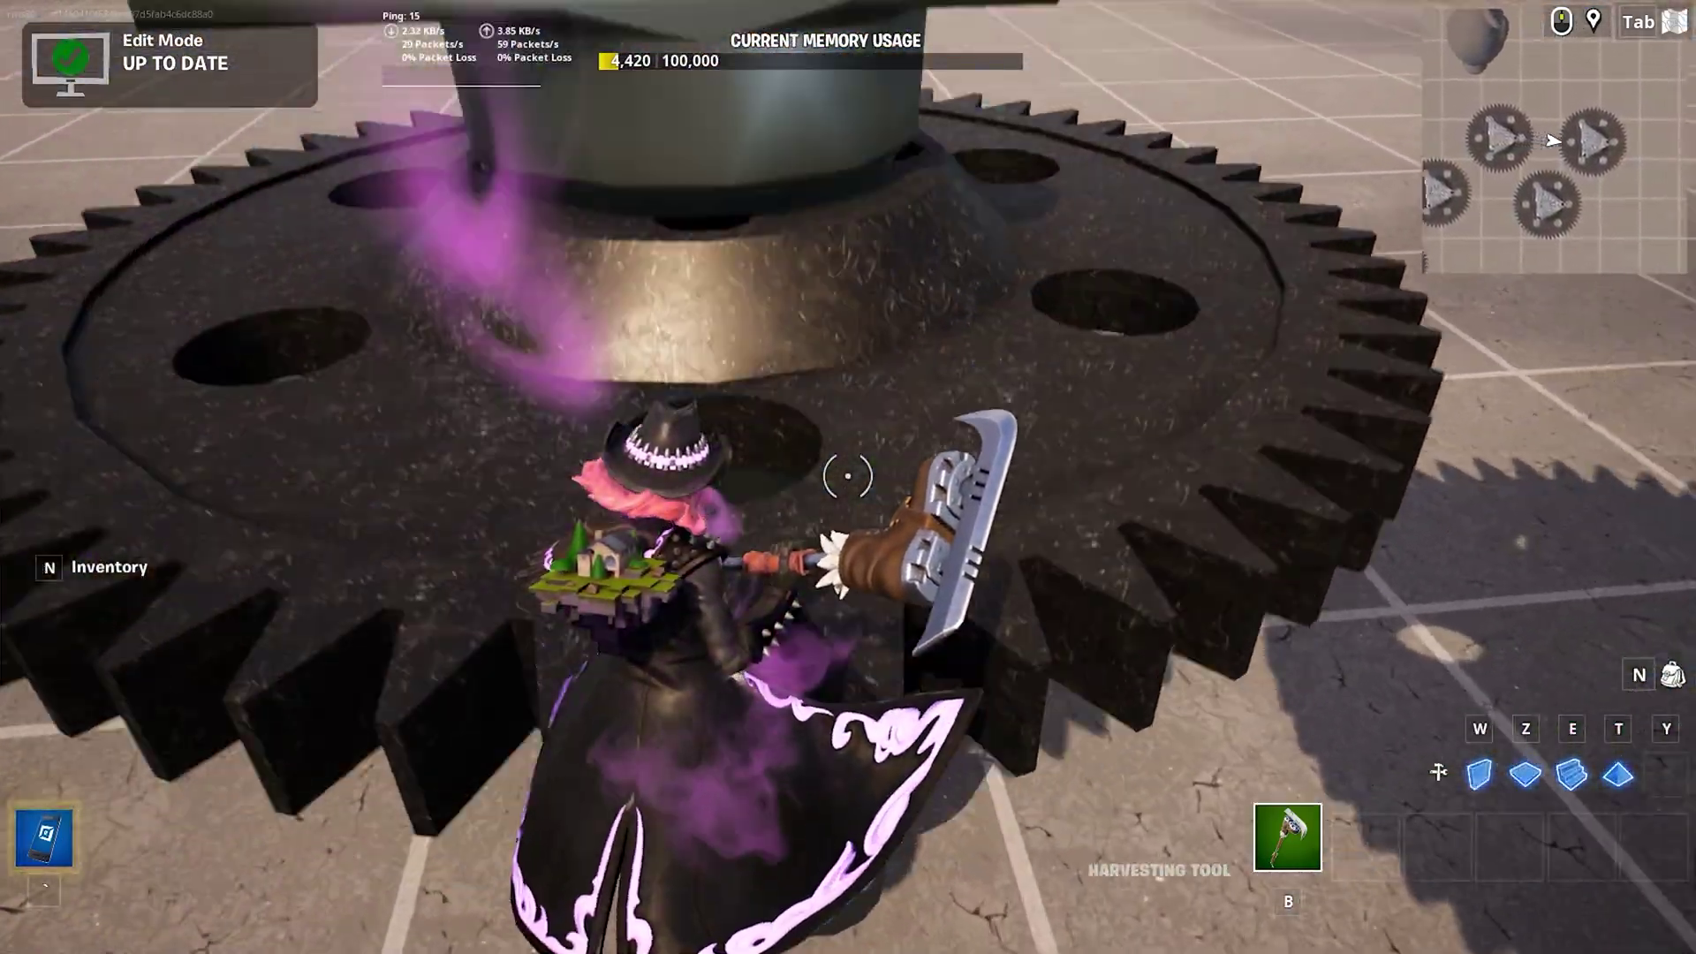
{"action": "key", "text": "w"}
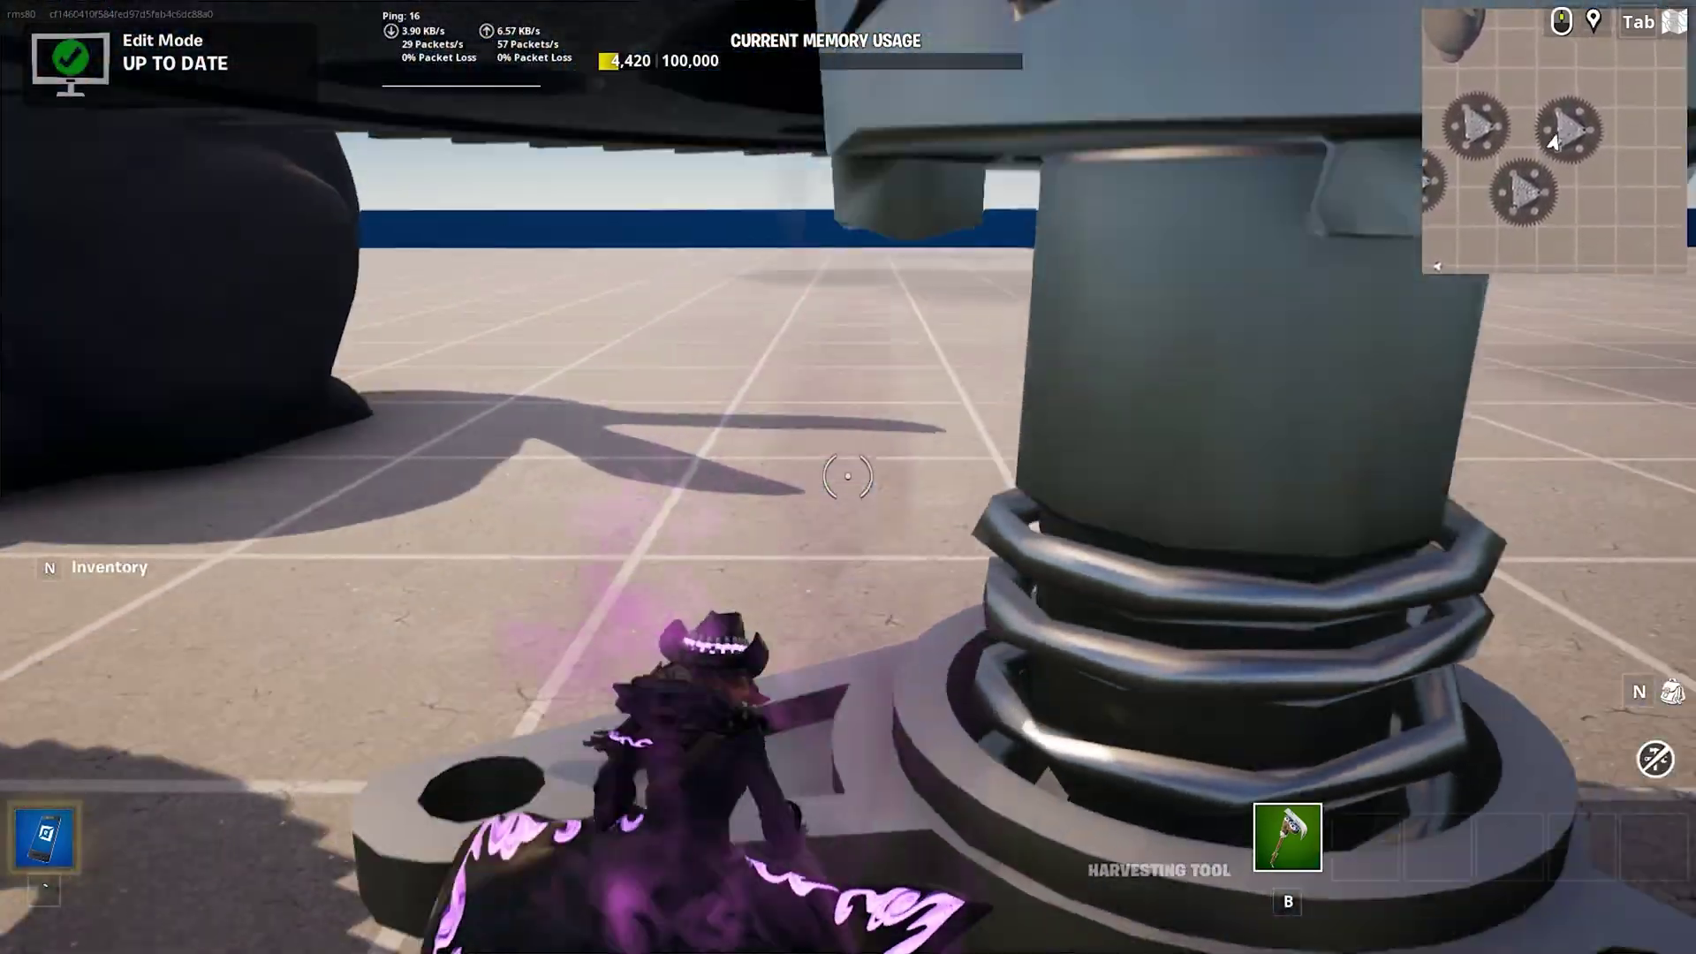
{"action": "key", "text": "w"}
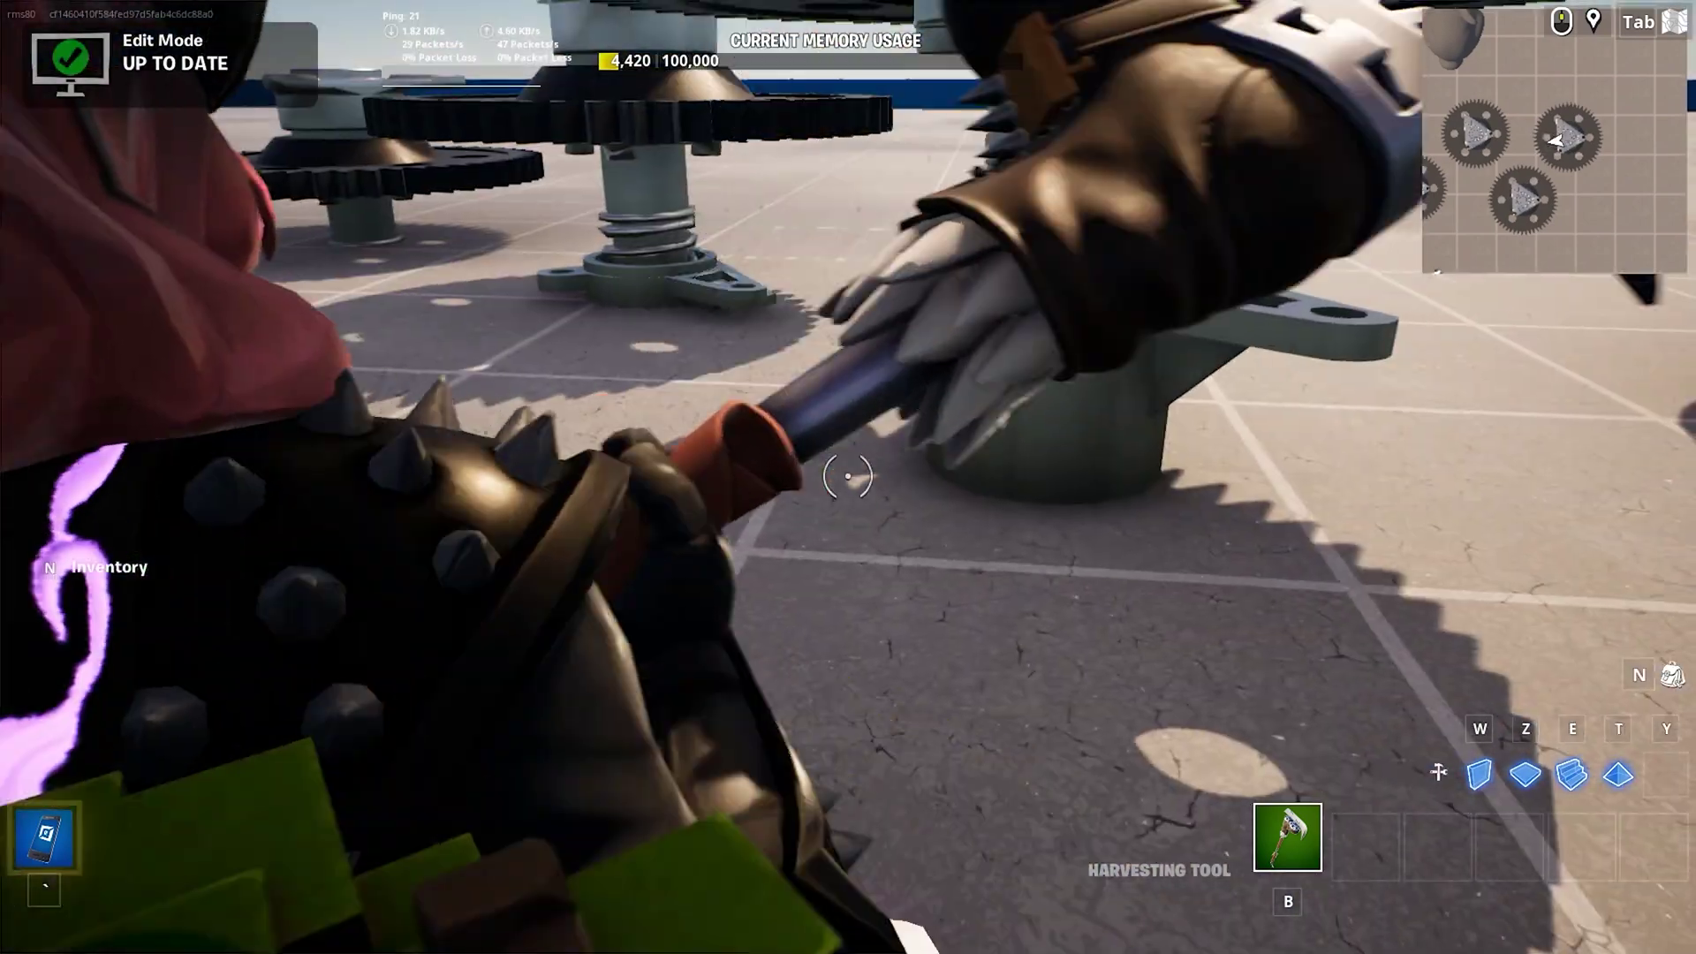